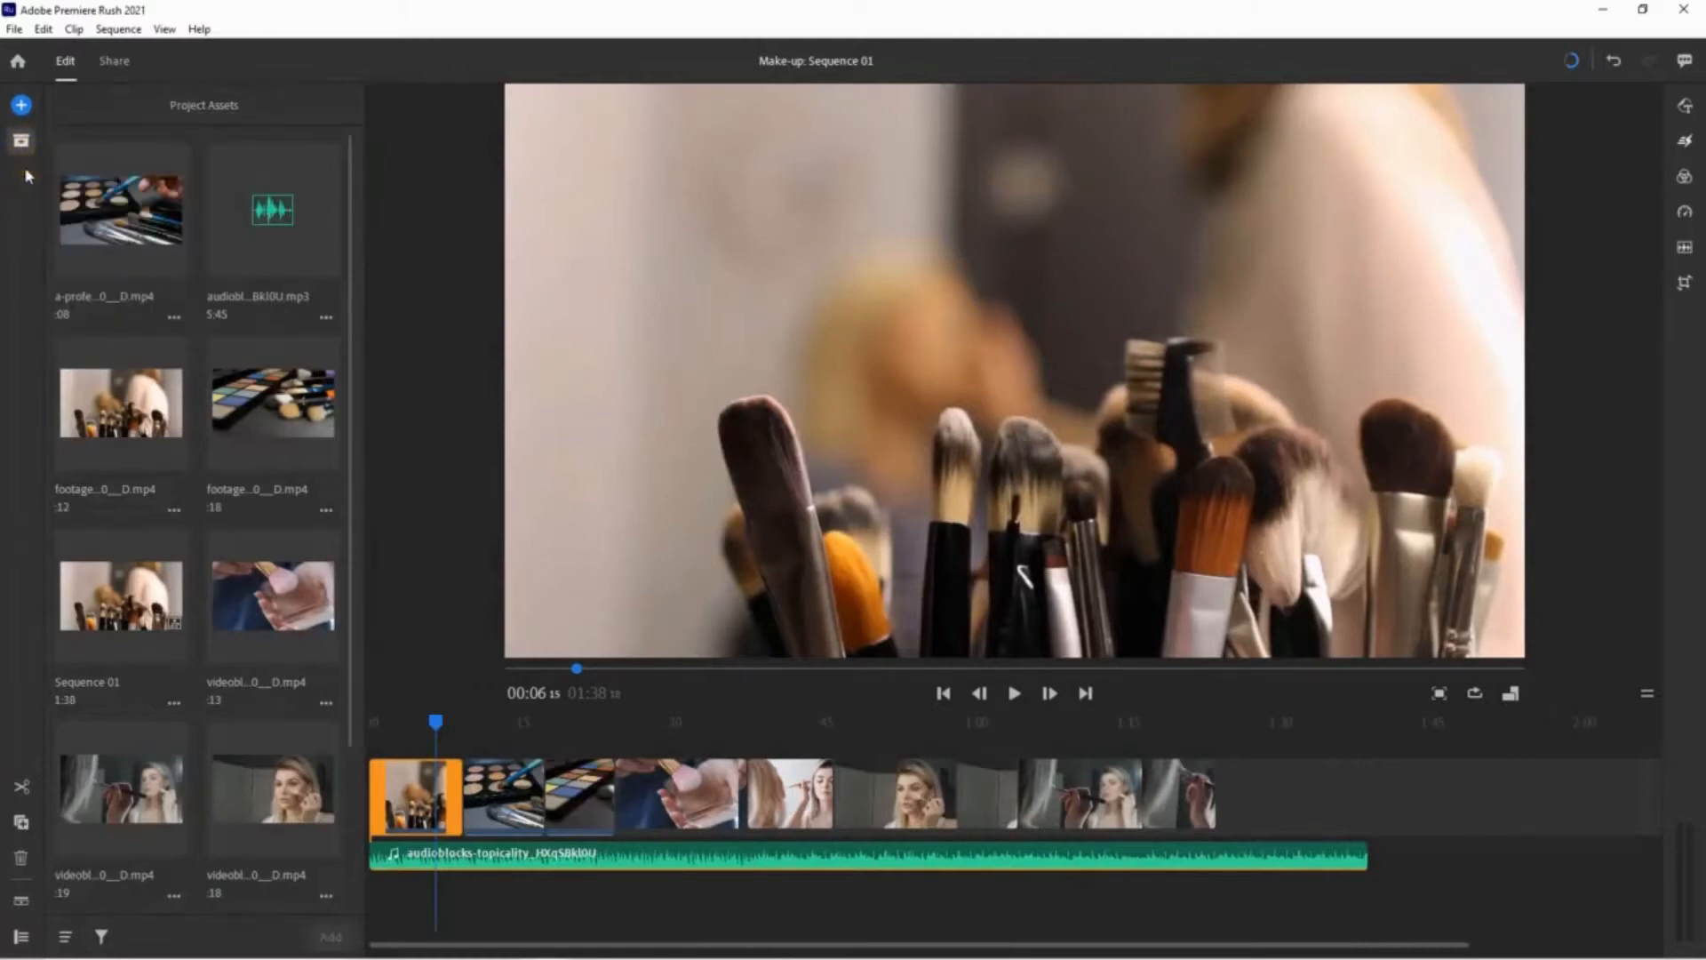
- Close the project assets and split the first clip, showing the makeup brushes, at 00:06 15
{"action": "scroll", "coordinate": [172, 293], "scroll_direction": "down", "scroll_amount": 2}
{"action": "scroll", "coordinate": [221, 291], "scroll_direction": "up", "scroll_amount": 2}
{"action": "left_click", "coordinate": [23, 144]}
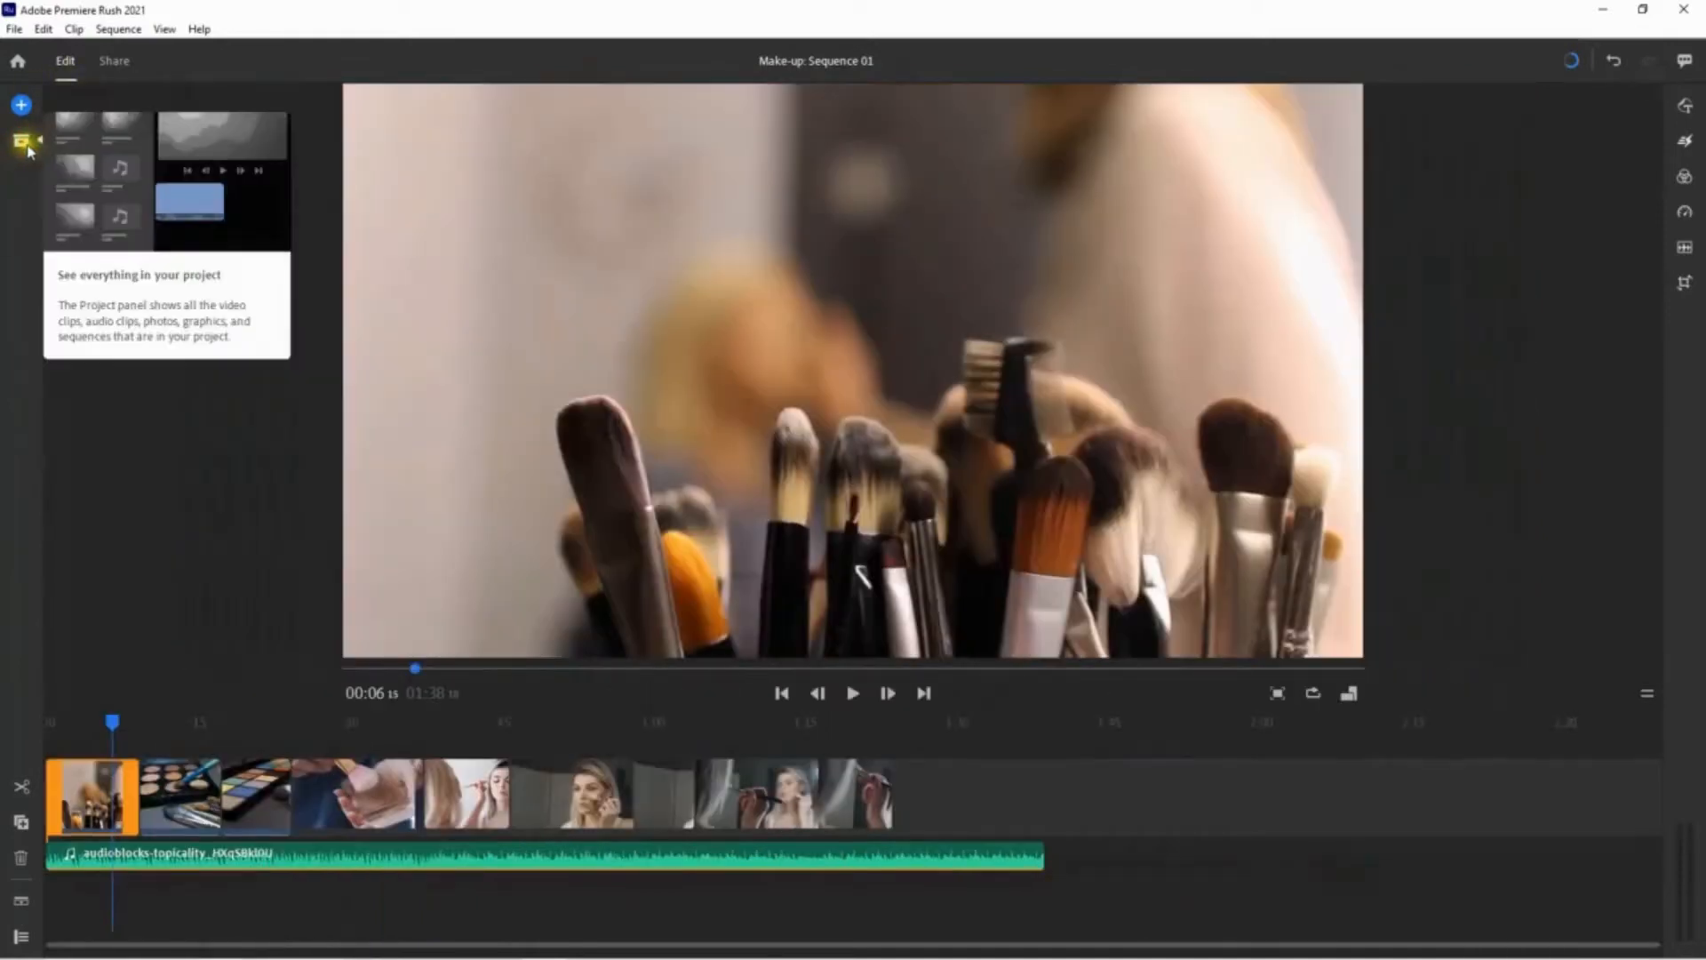
{"action": "left_click", "coordinate": [21, 786]}
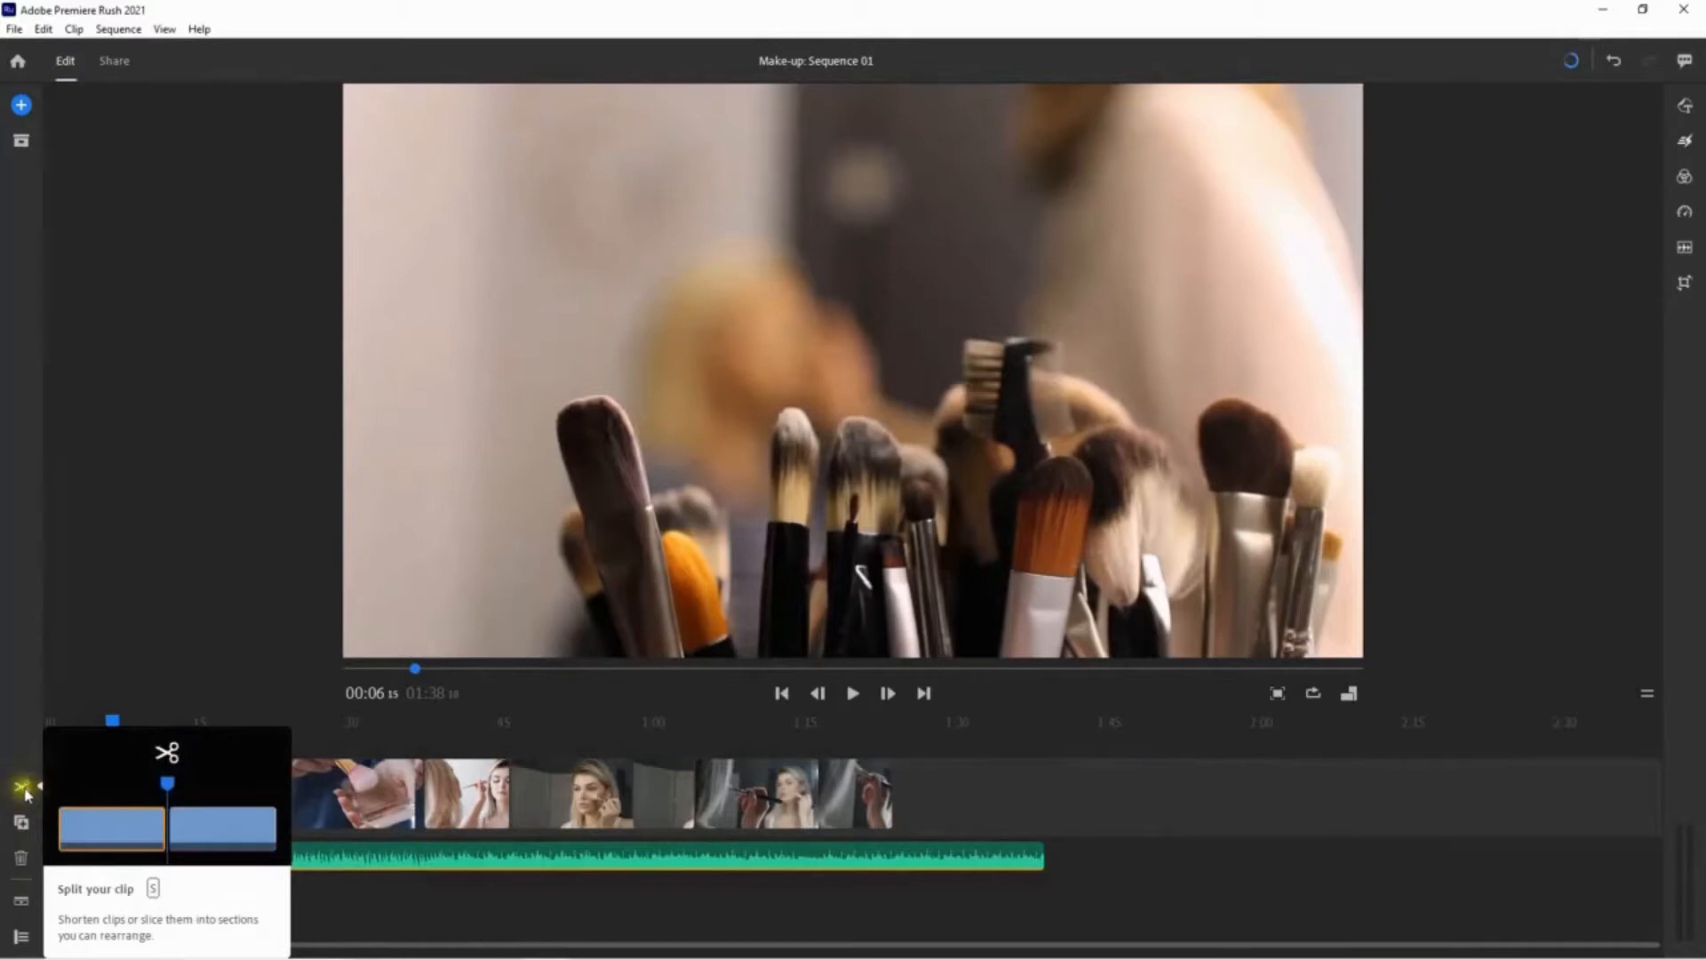
{"action": "left_click", "coordinate": [28, 790]}
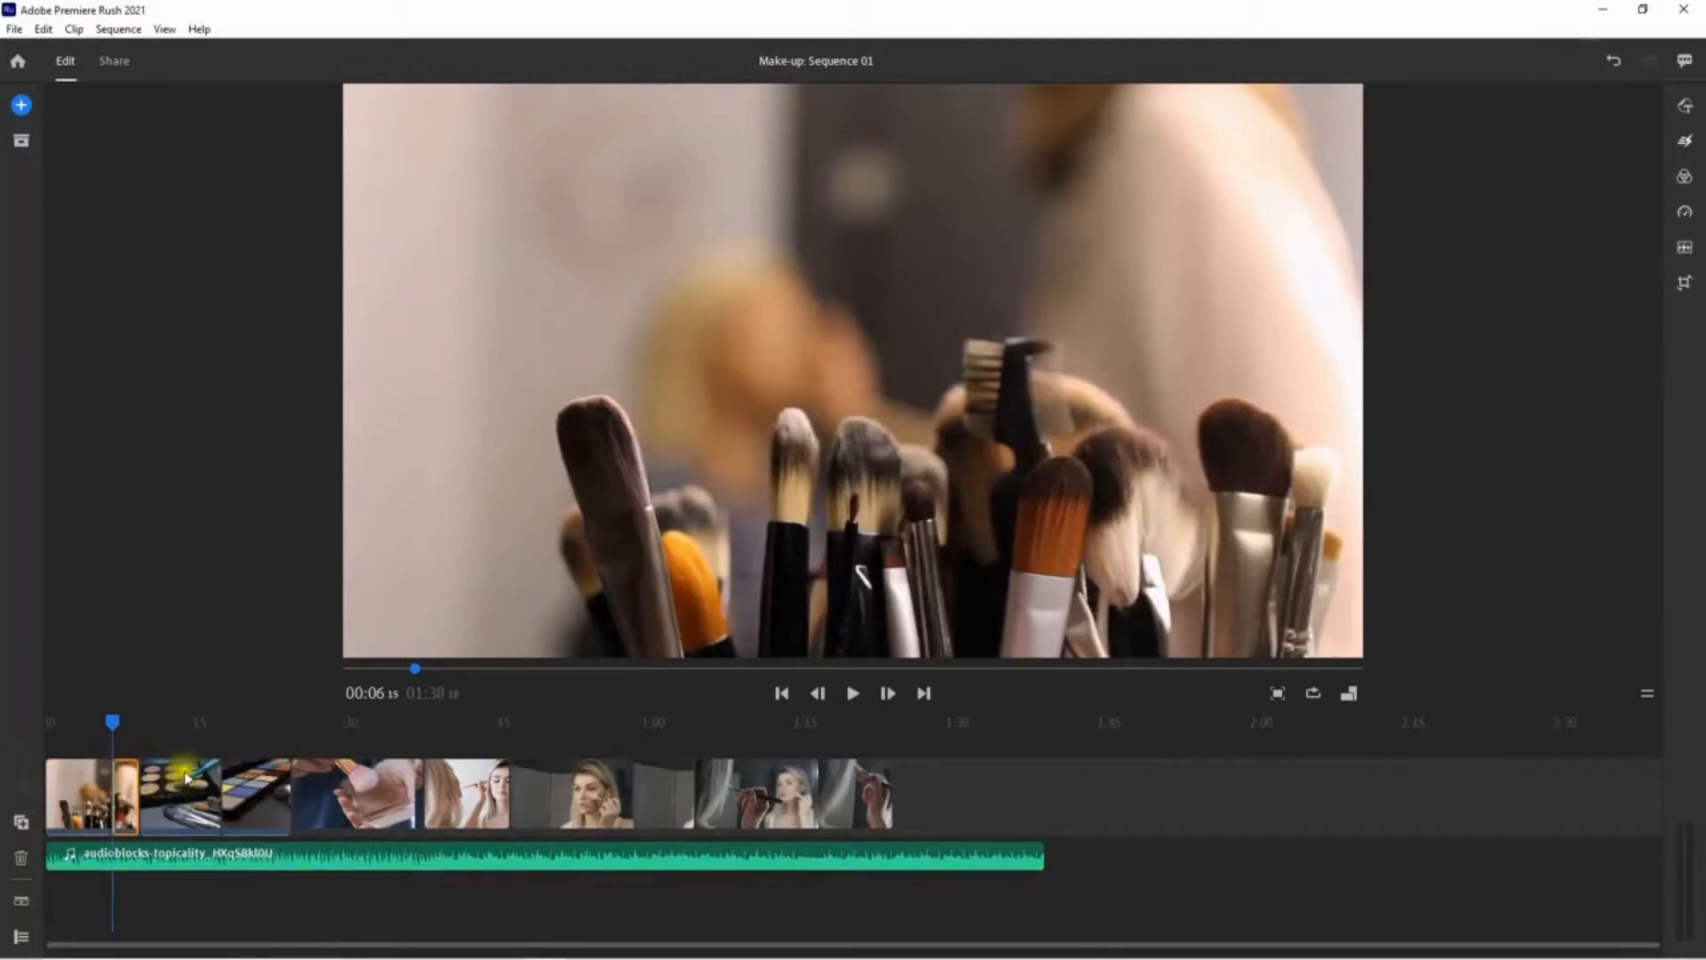
- Split the eyeshadow palette clip after the brushes clip at about 13 seconds
{"action": "left_click", "coordinate": [183, 769]}
{"action": "left_click", "coordinate": [180, 804]}
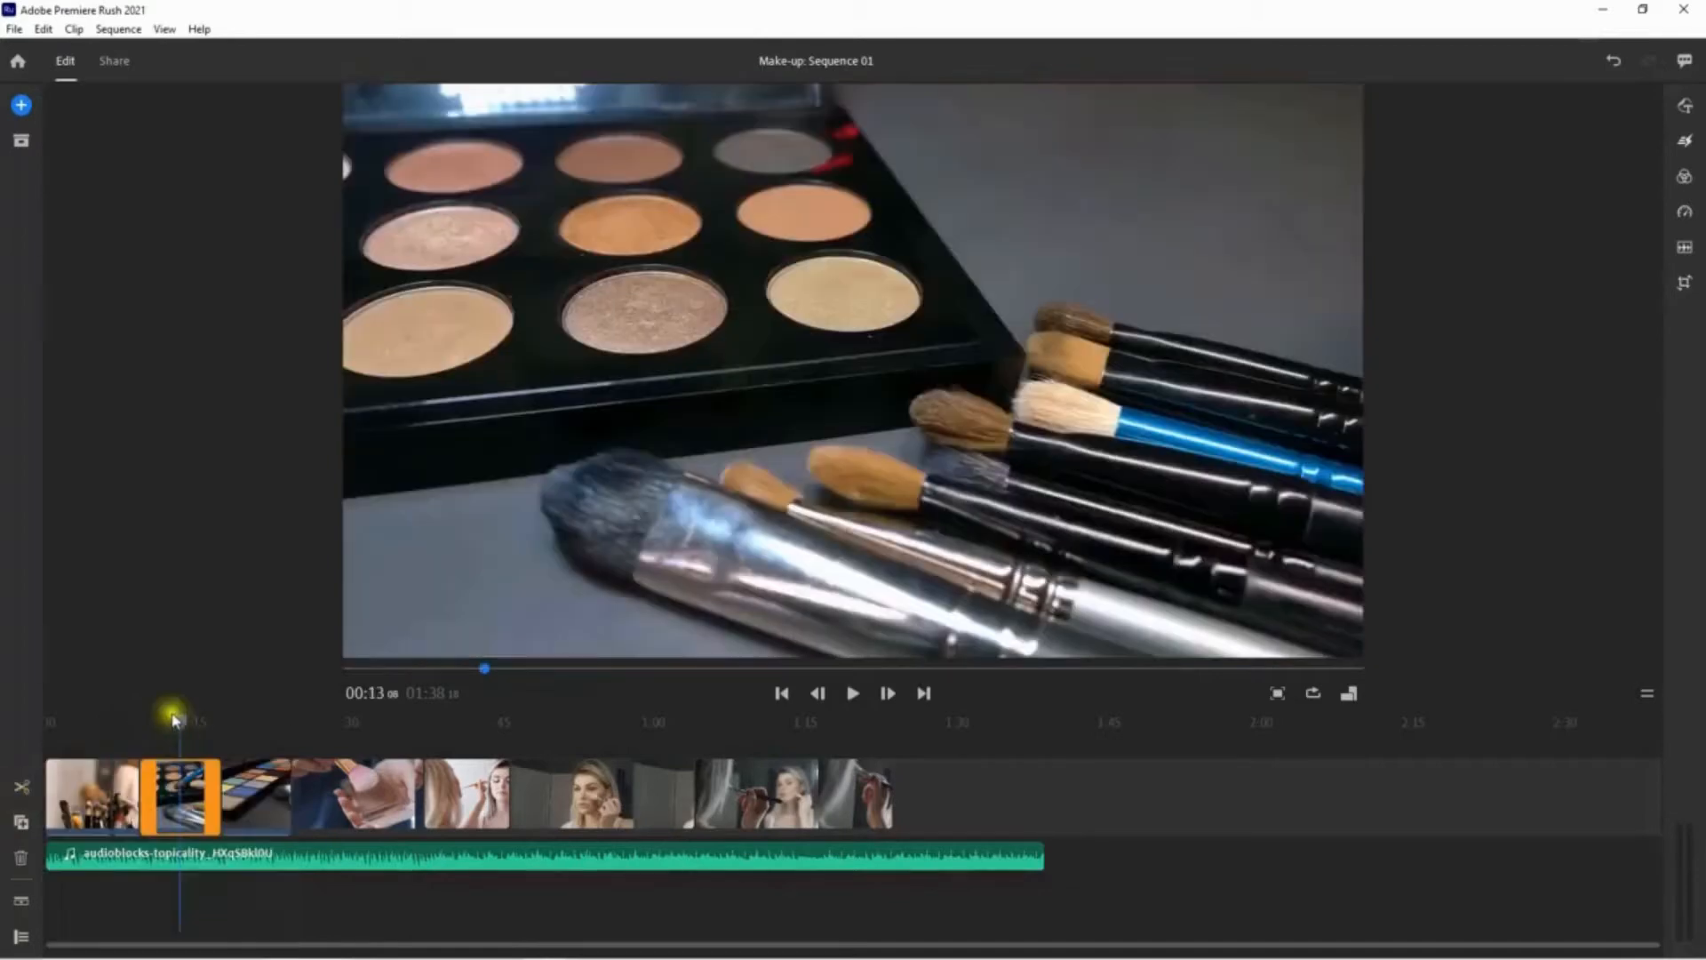
{"action": "left_click", "coordinate": [22, 787]}
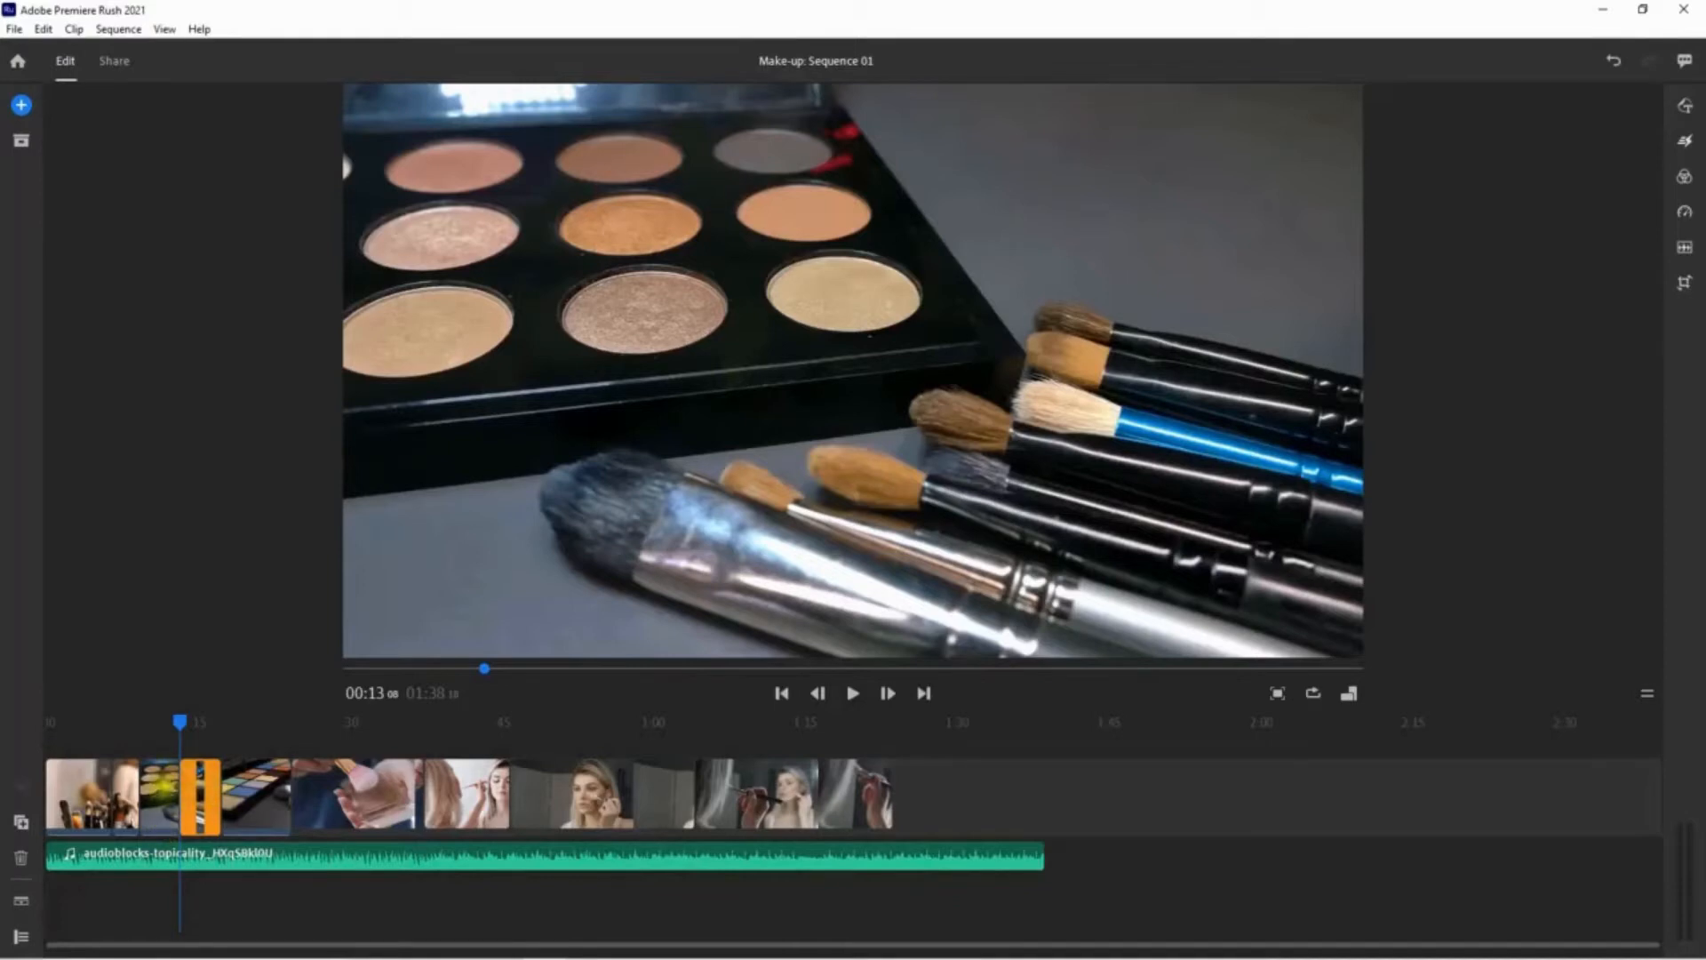
- Delete the second part of the split palette clip and undo the deletion
{"action": "key", "text": "Delete"}
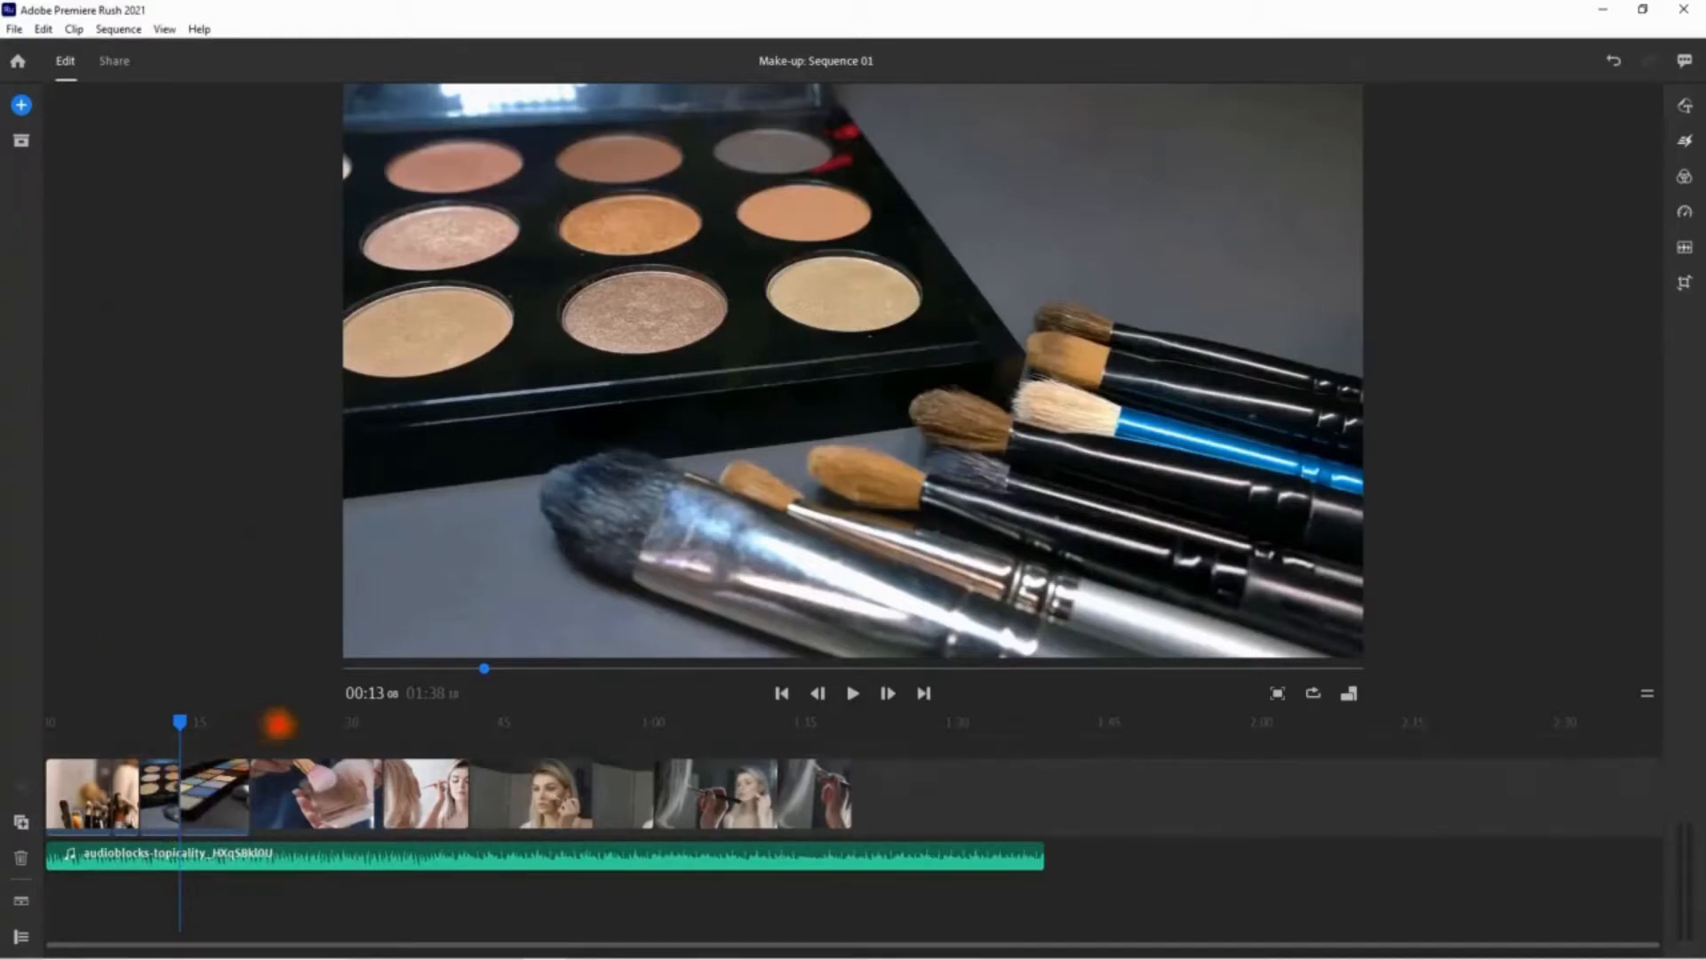
{"action": "key", "text": "ctrl+z"}
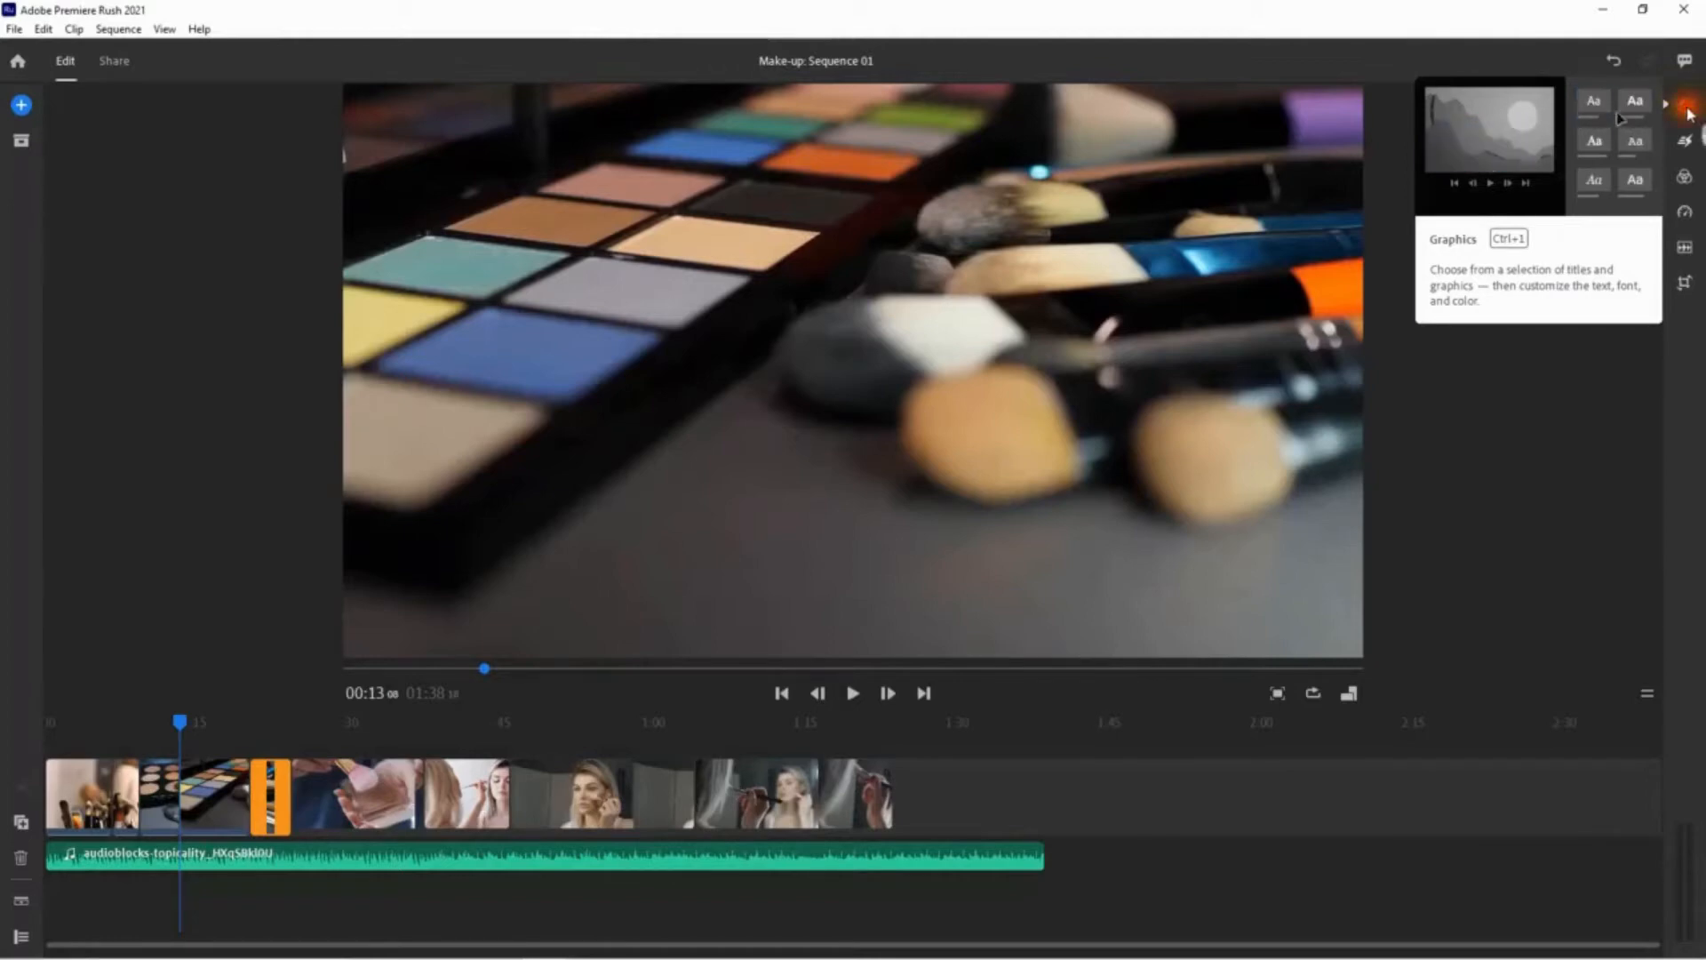
- Browse the graphics and add the Super Star title at the playhead, about 13 seconds into the sequence
{"action": "left_click", "coordinate": [1686, 106]}
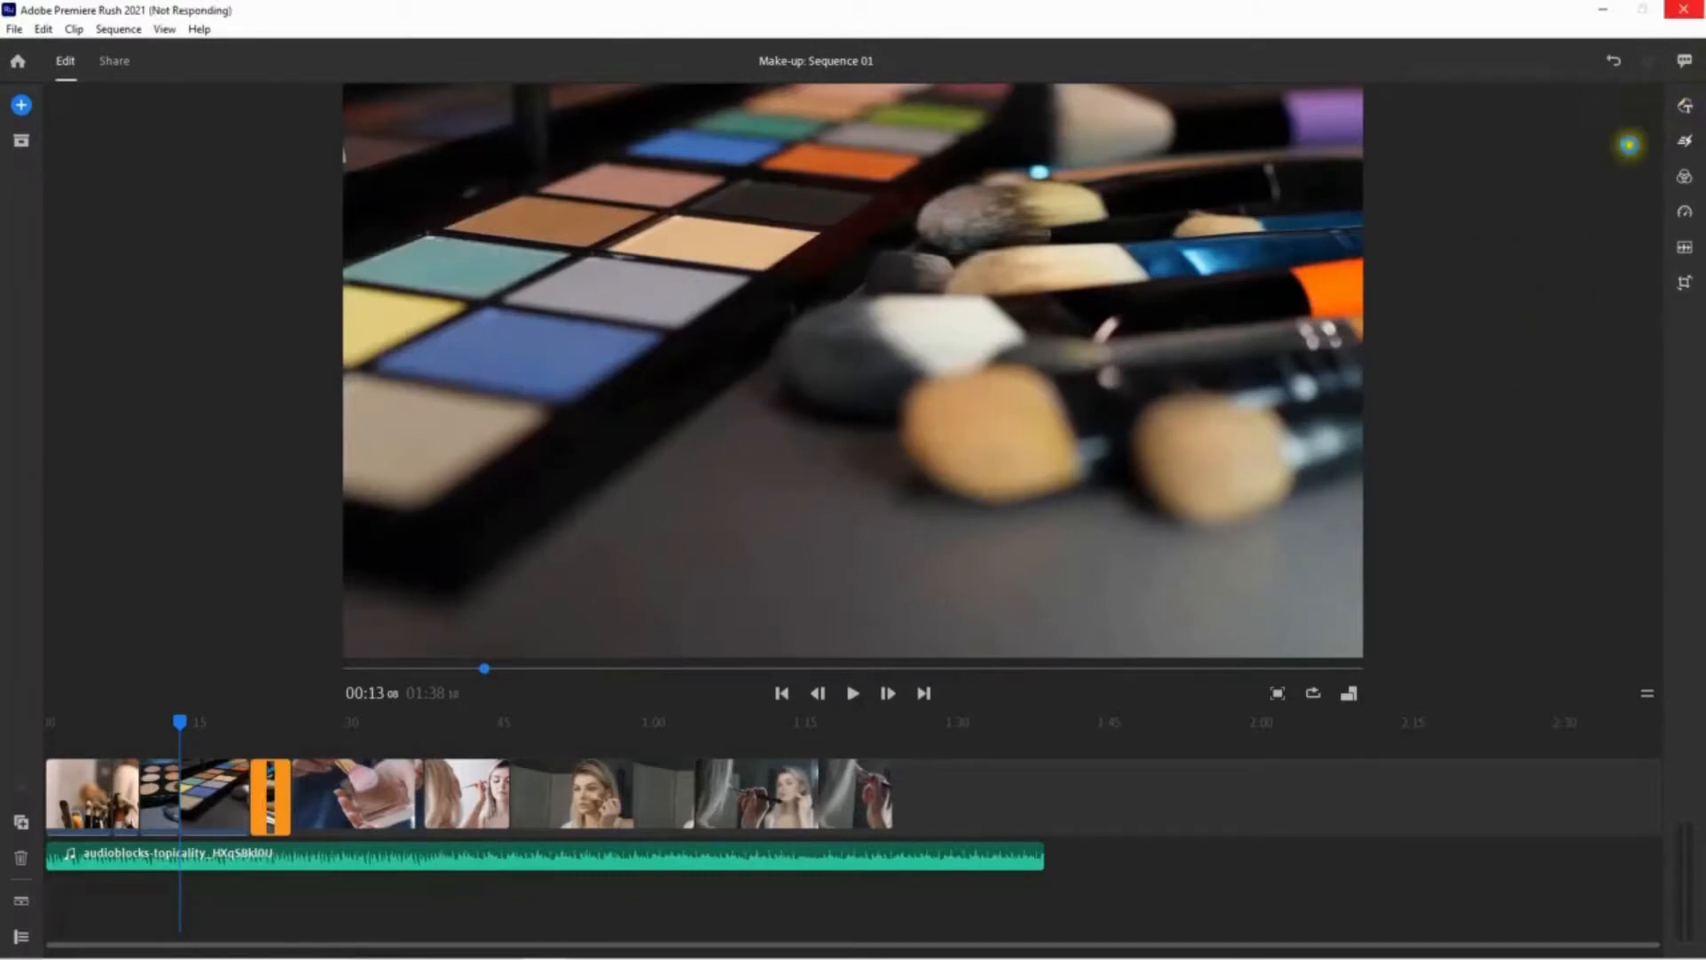
{"action": "left_click", "coordinate": [1685, 105]}
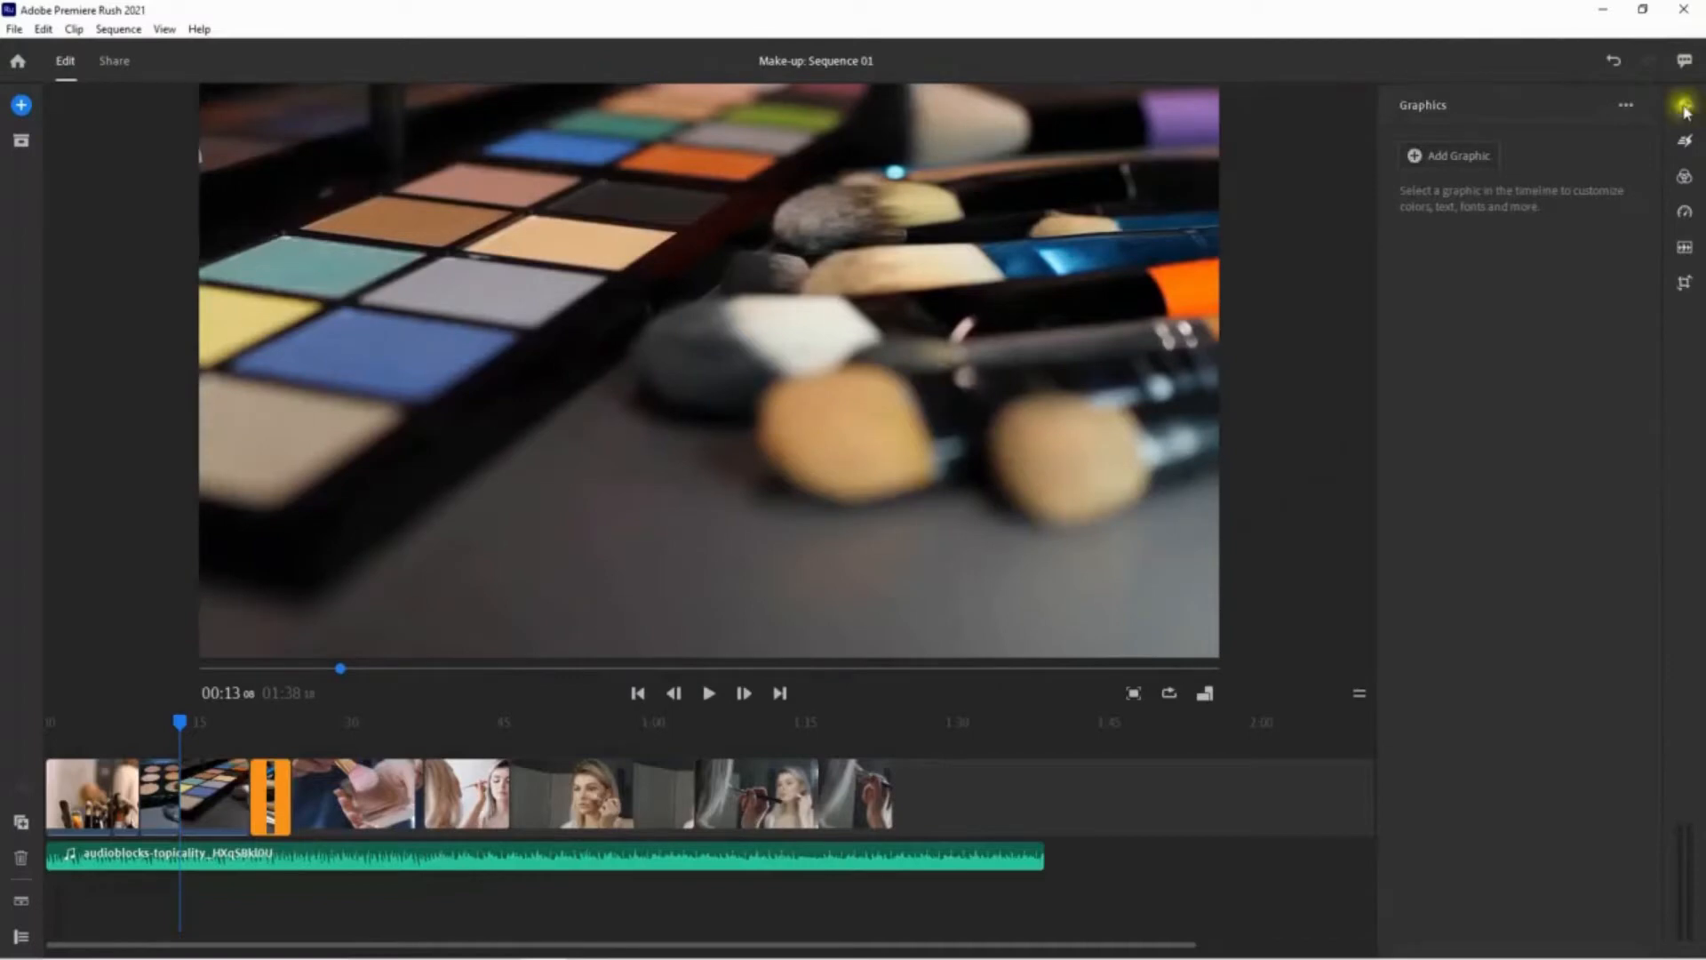
{"action": "left_click", "coordinate": [1414, 157]}
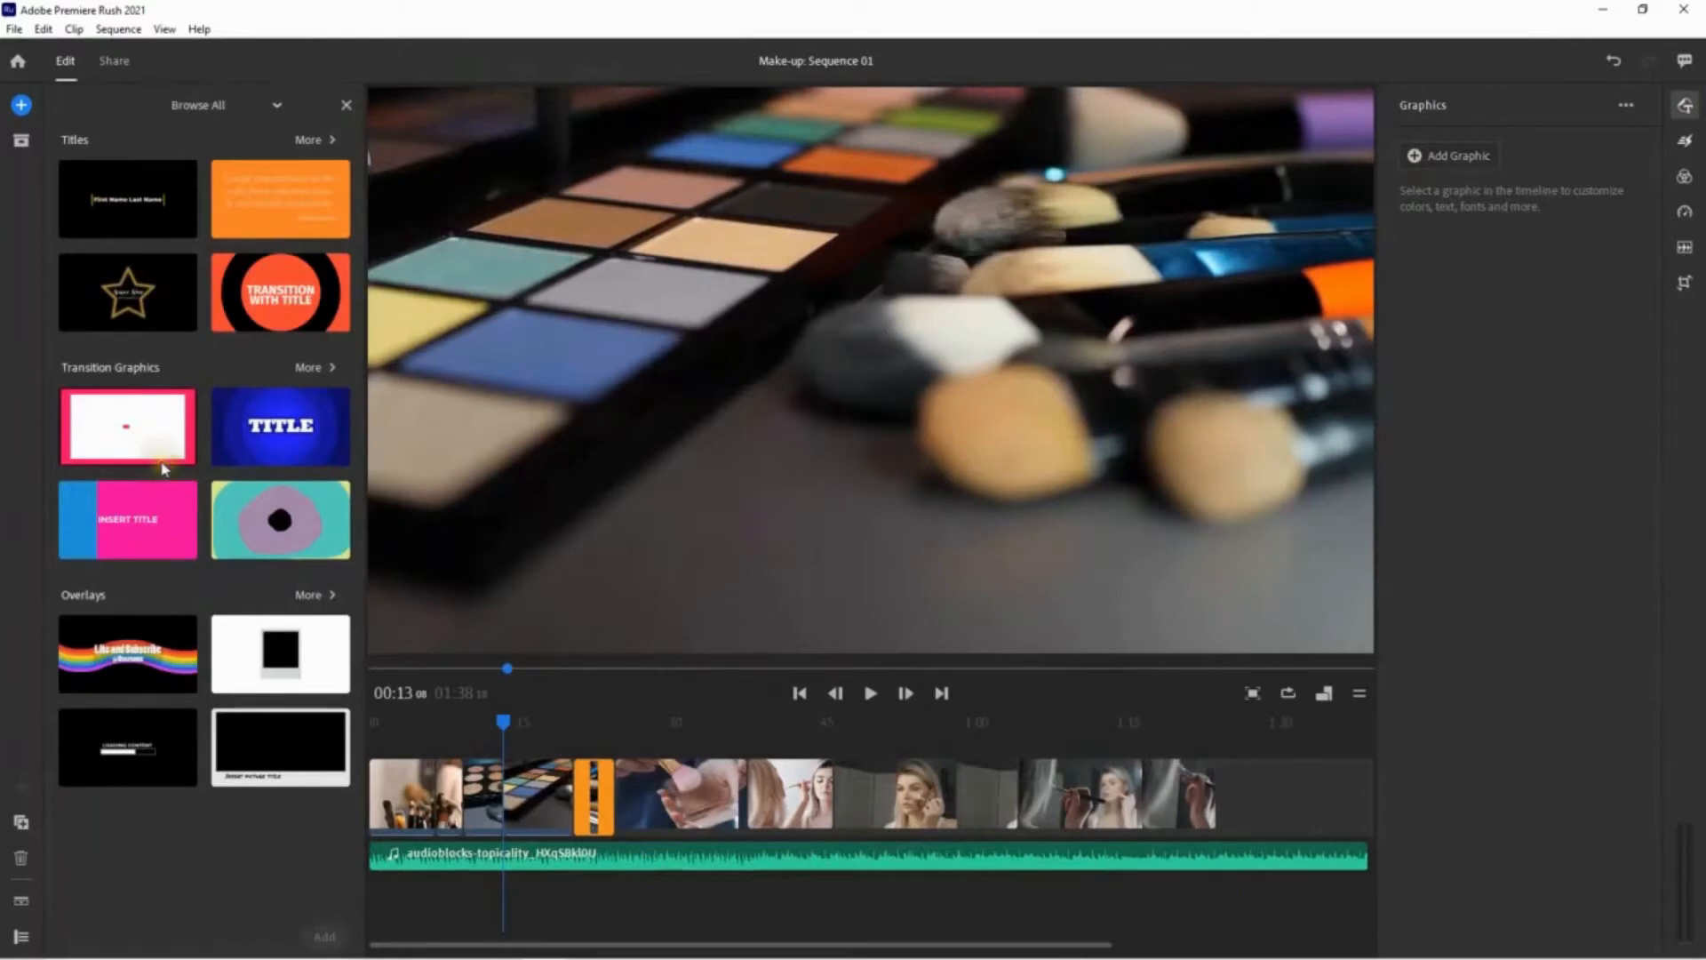
{"action": "left_click", "coordinate": [93, 202]}
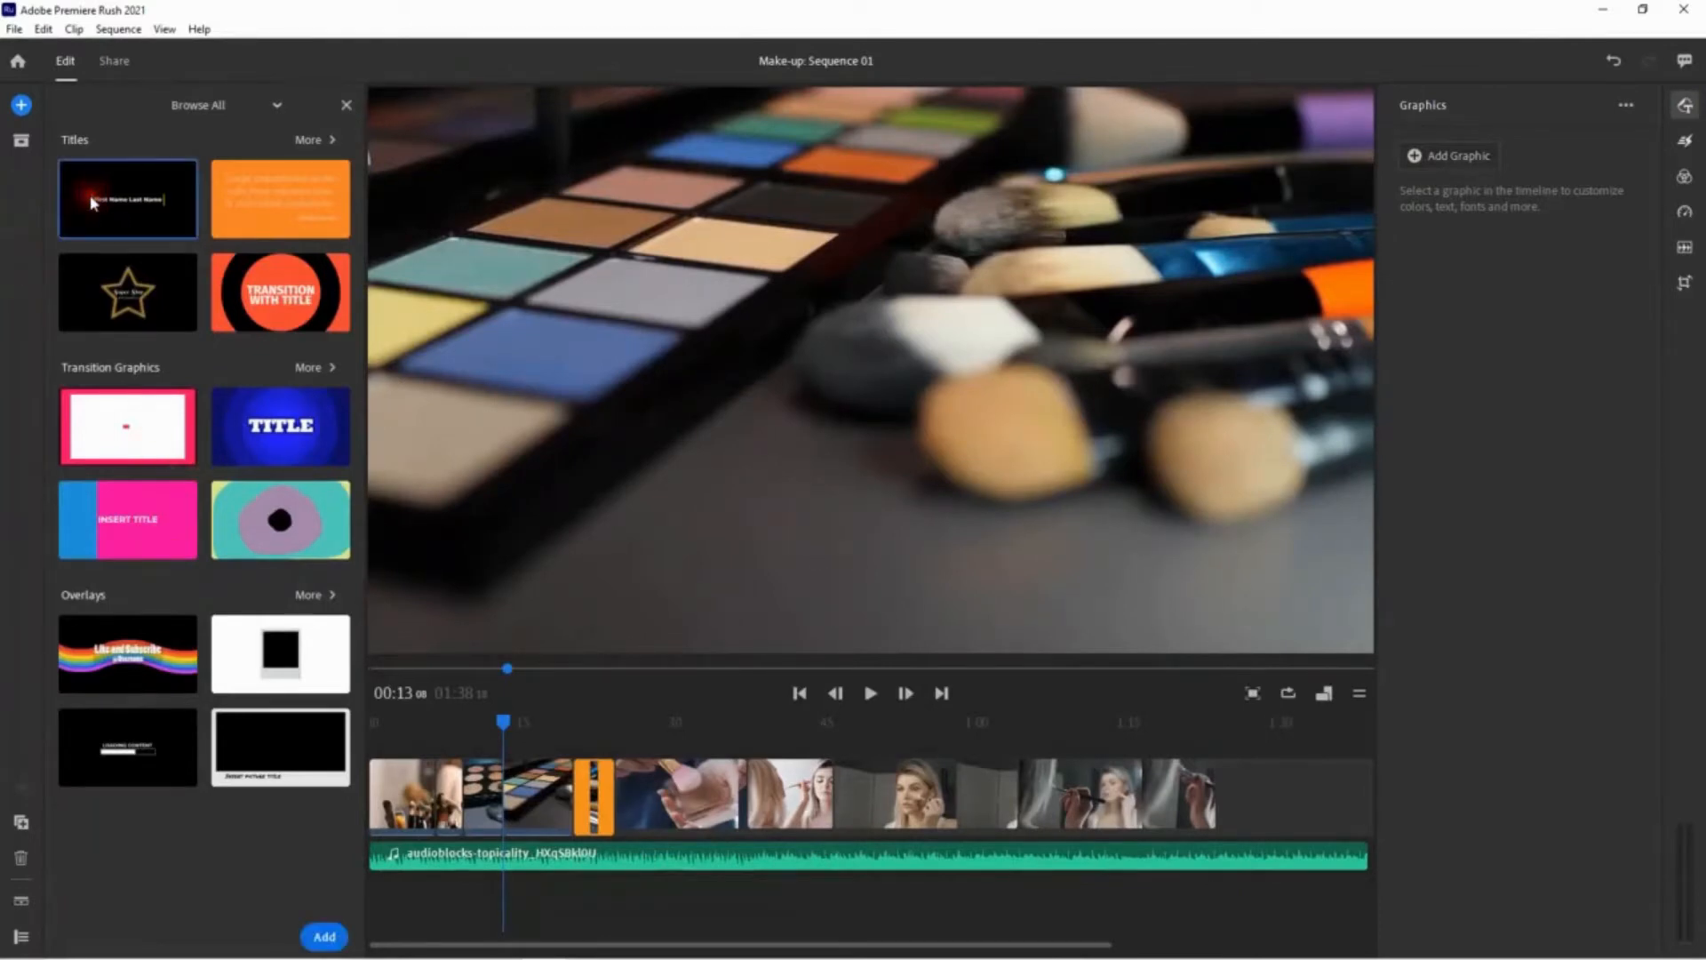
{"action": "left_click", "coordinate": [146, 293]}
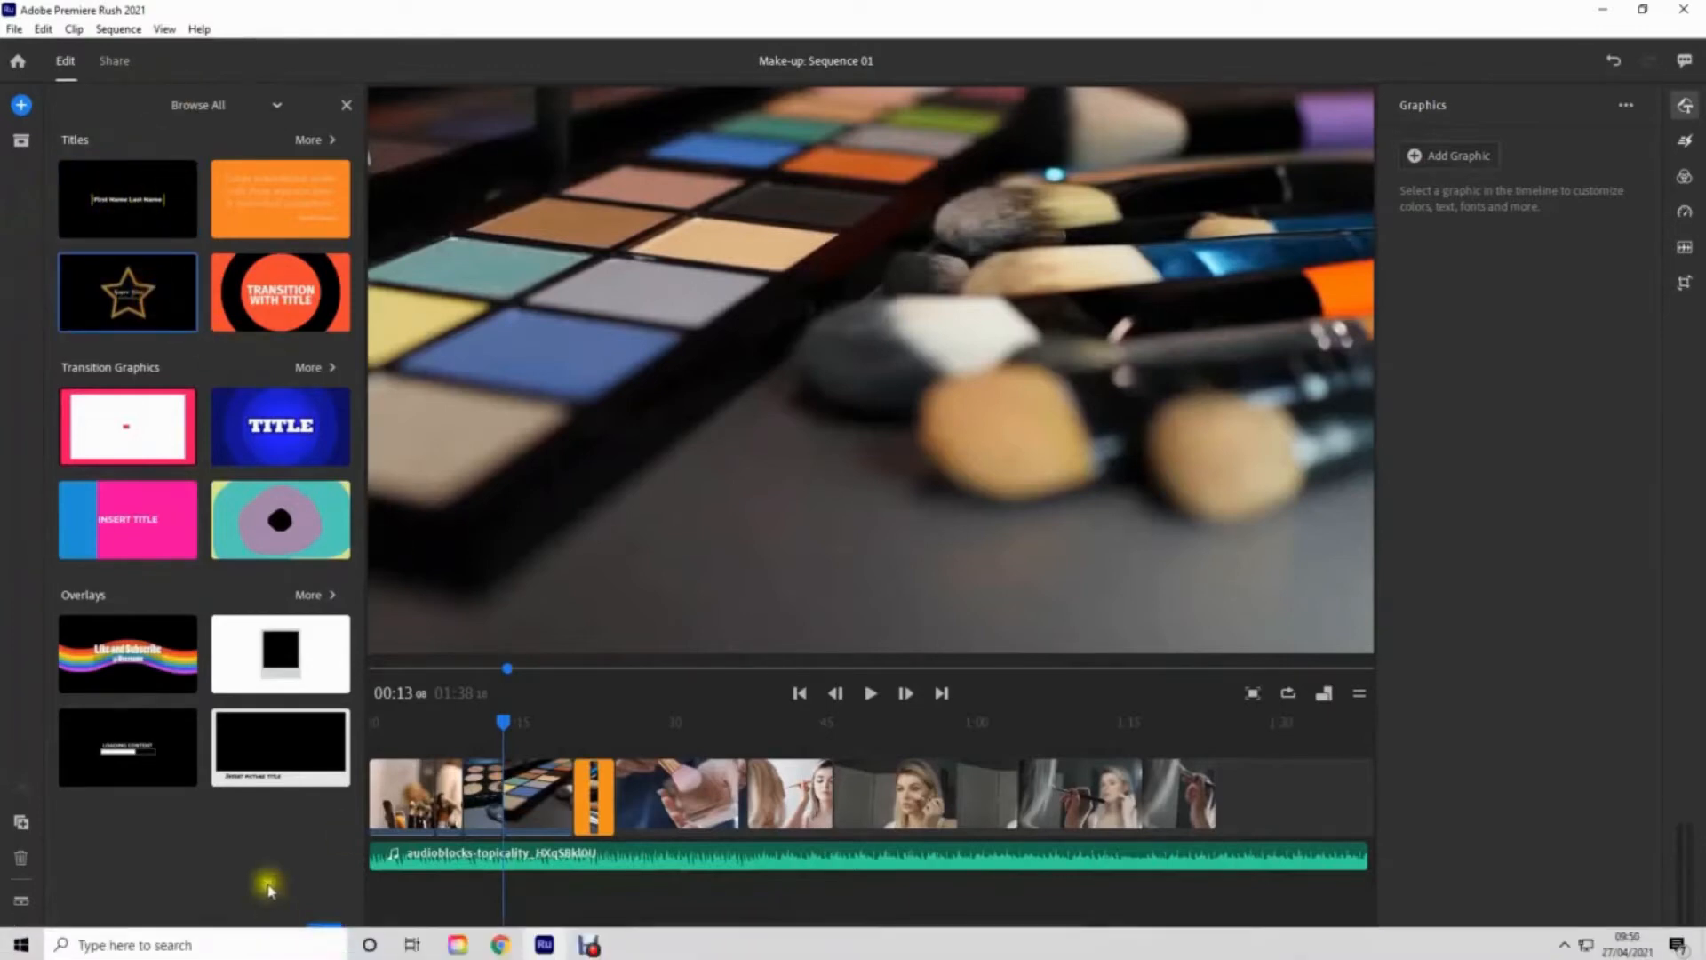
{"action": "left_click", "coordinate": [326, 937]}
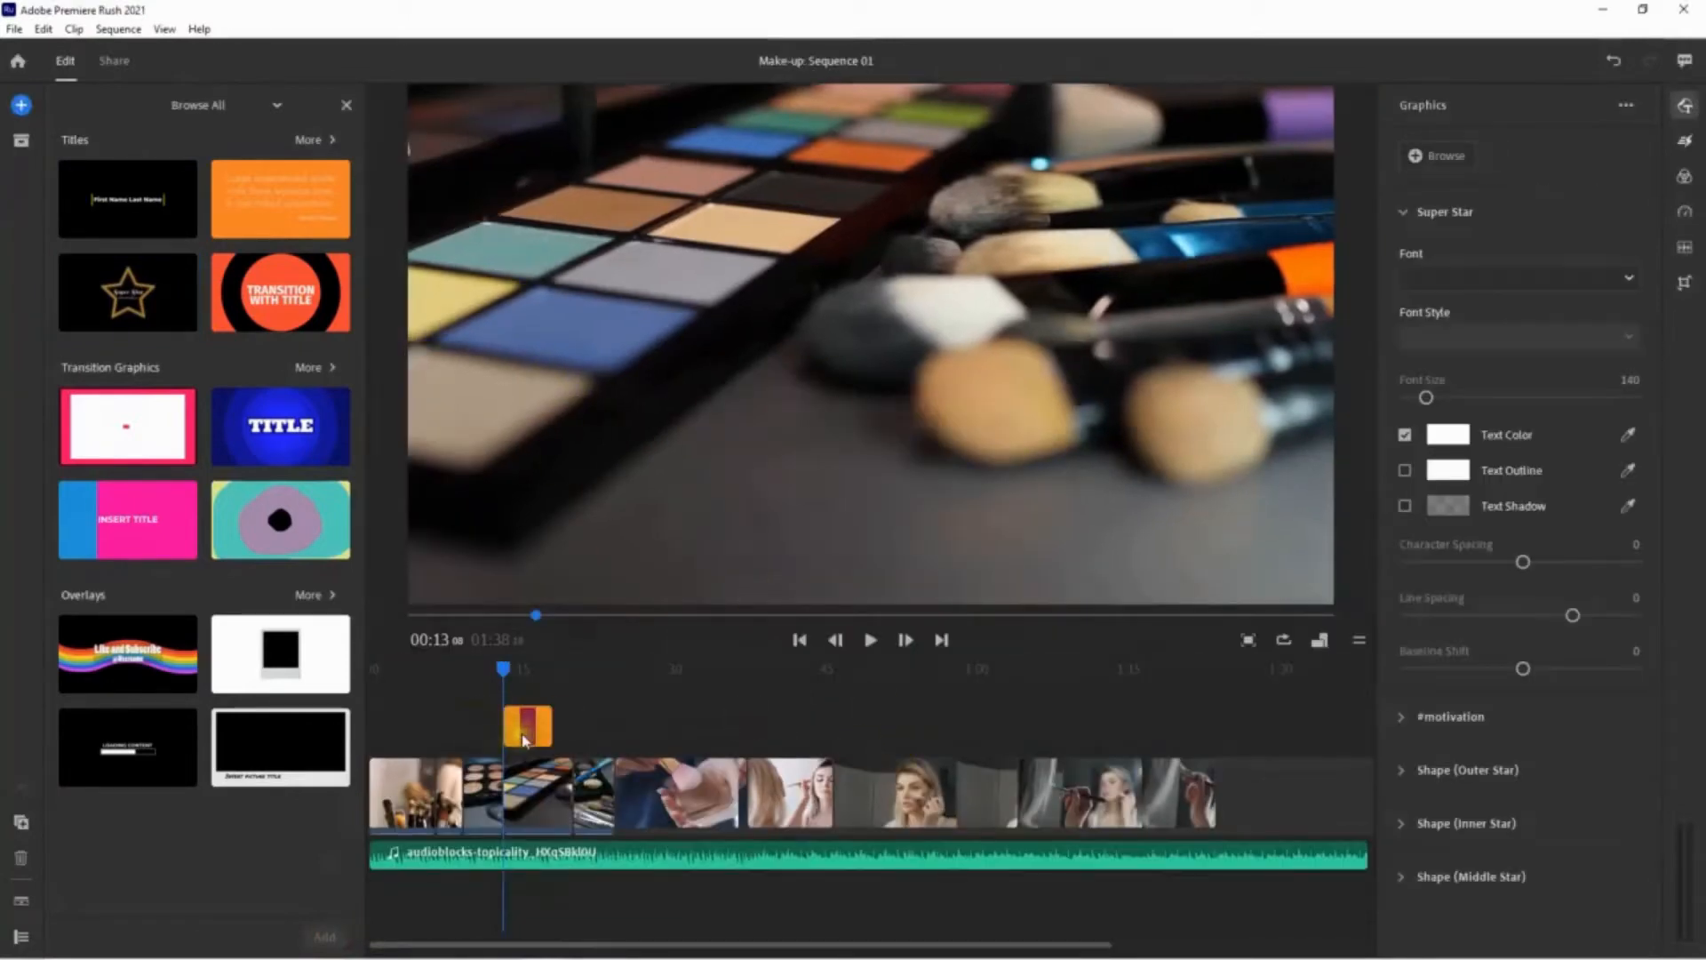
- Move the Super Star title to the very start of the sequence, on the track above the brushes clip
{"action": "left_click_drag", "start_coordinate": [526, 740], "coordinate": [470, 735]}
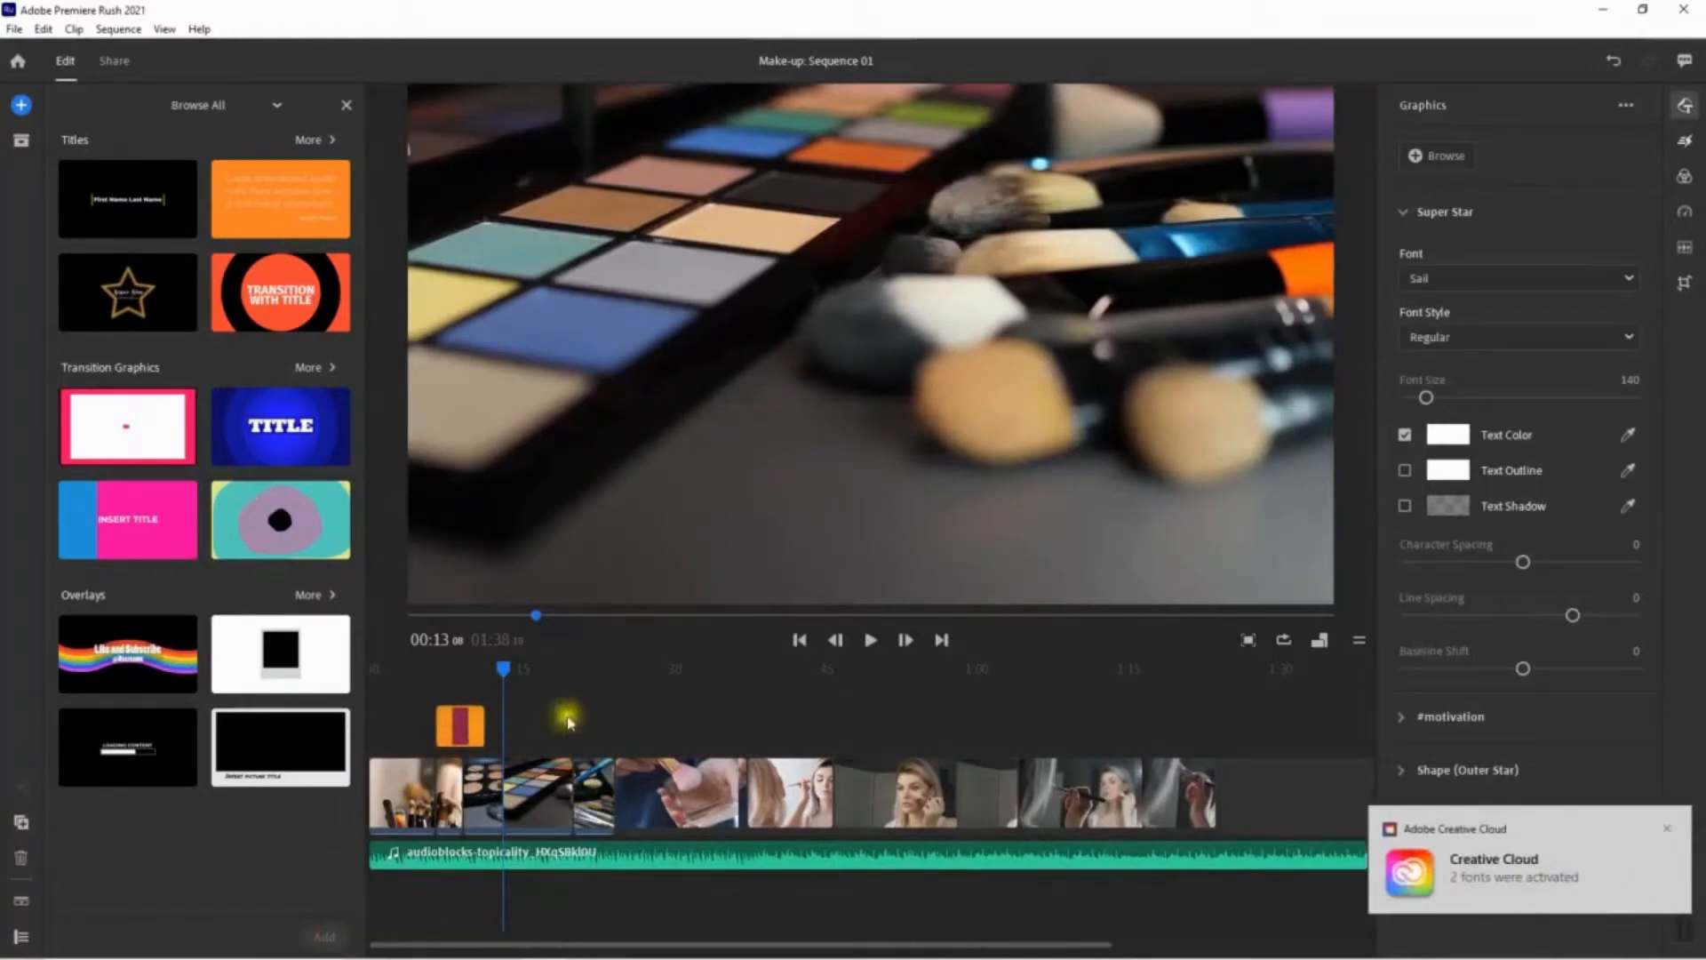
{"action": "left_click", "coordinate": [1668, 830]}
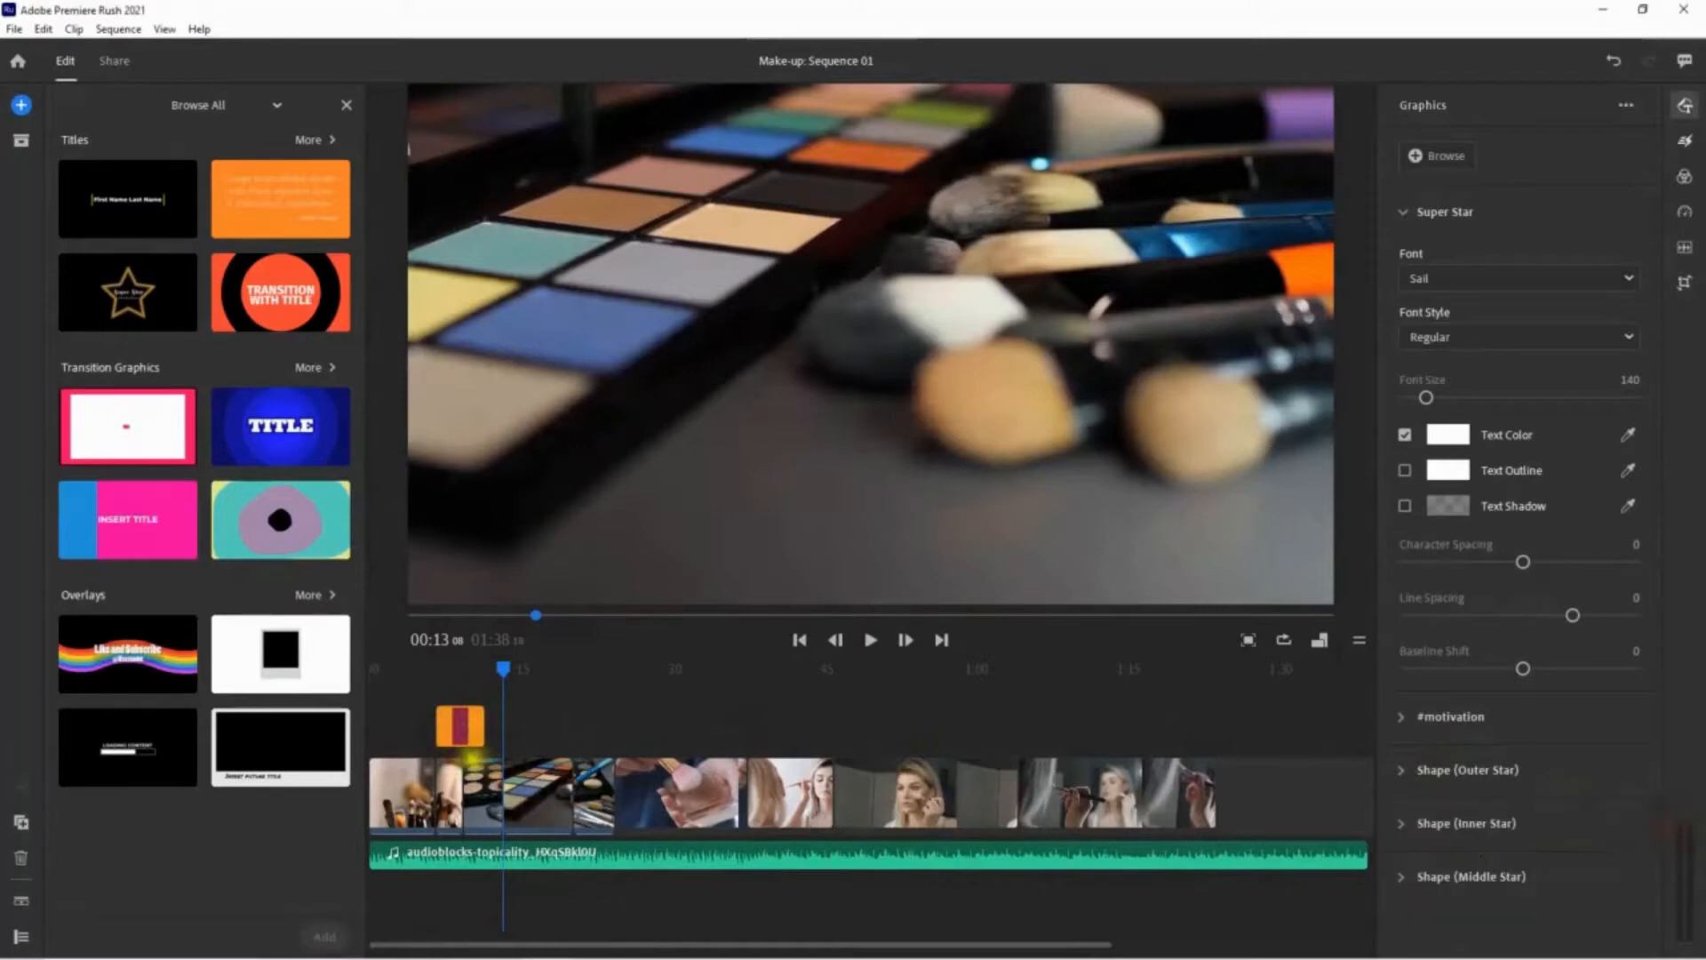
{"action": "left_click", "coordinate": [471, 729]}
{"action": "left_click_drag", "start_coordinate": [462, 735], "coordinate": [392, 776]}
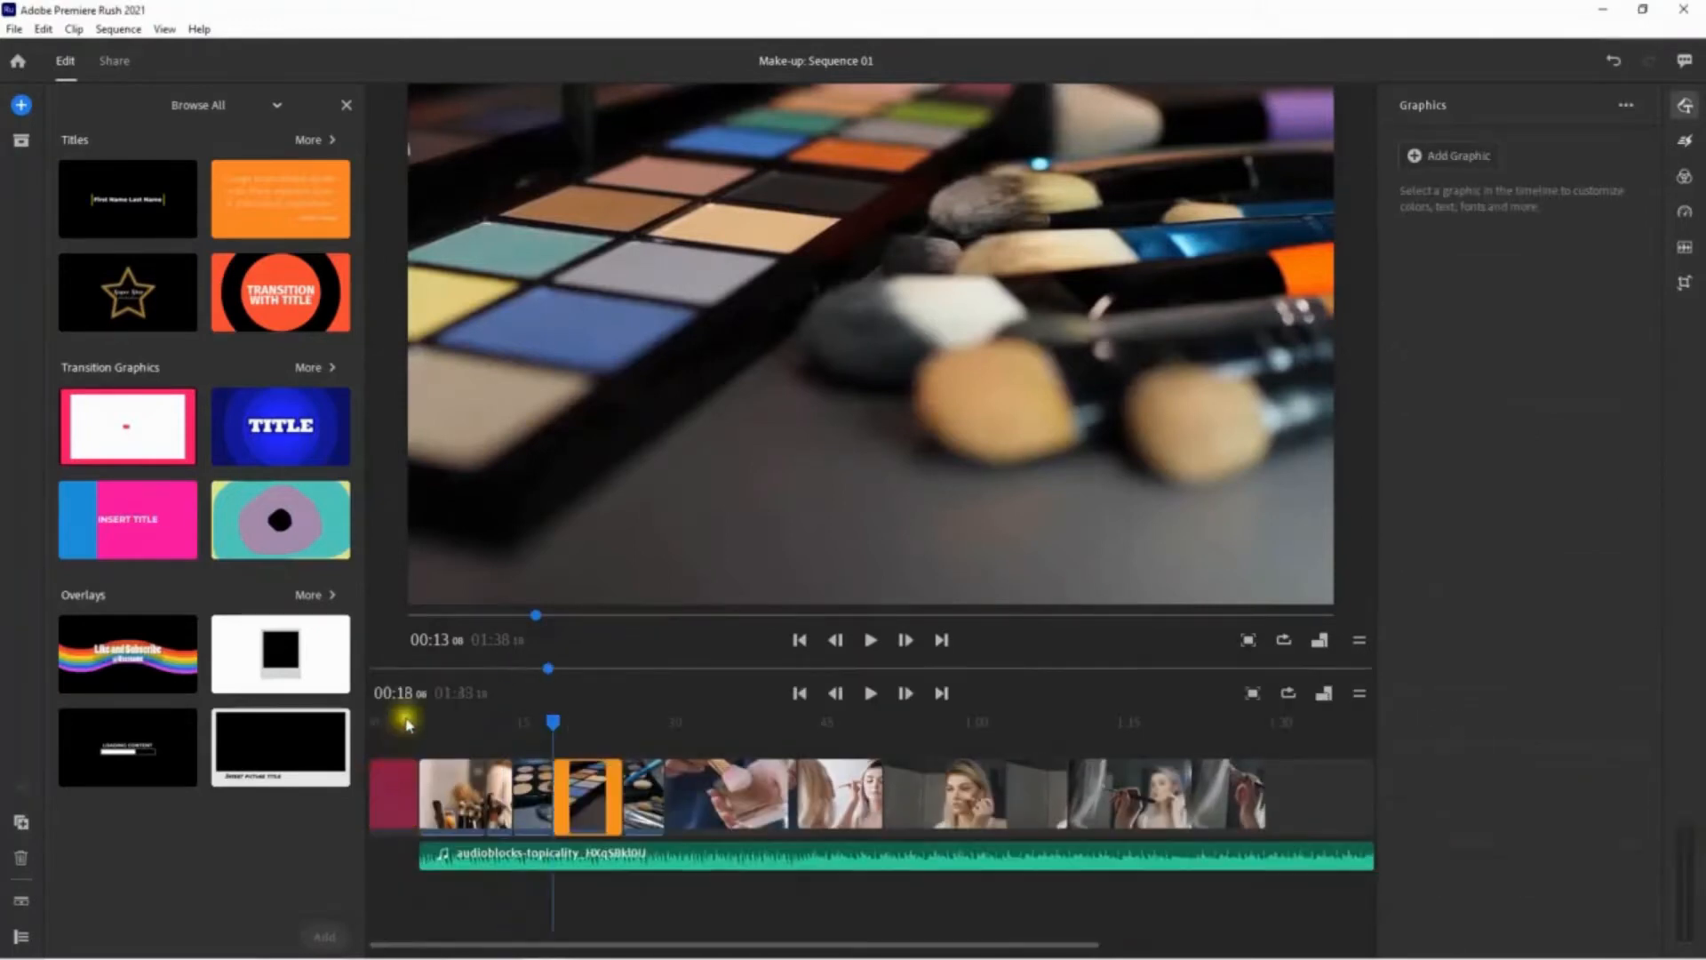
{"action": "left_click_drag", "start_coordinate": [398, 676], "coordinate": [389, 675]}
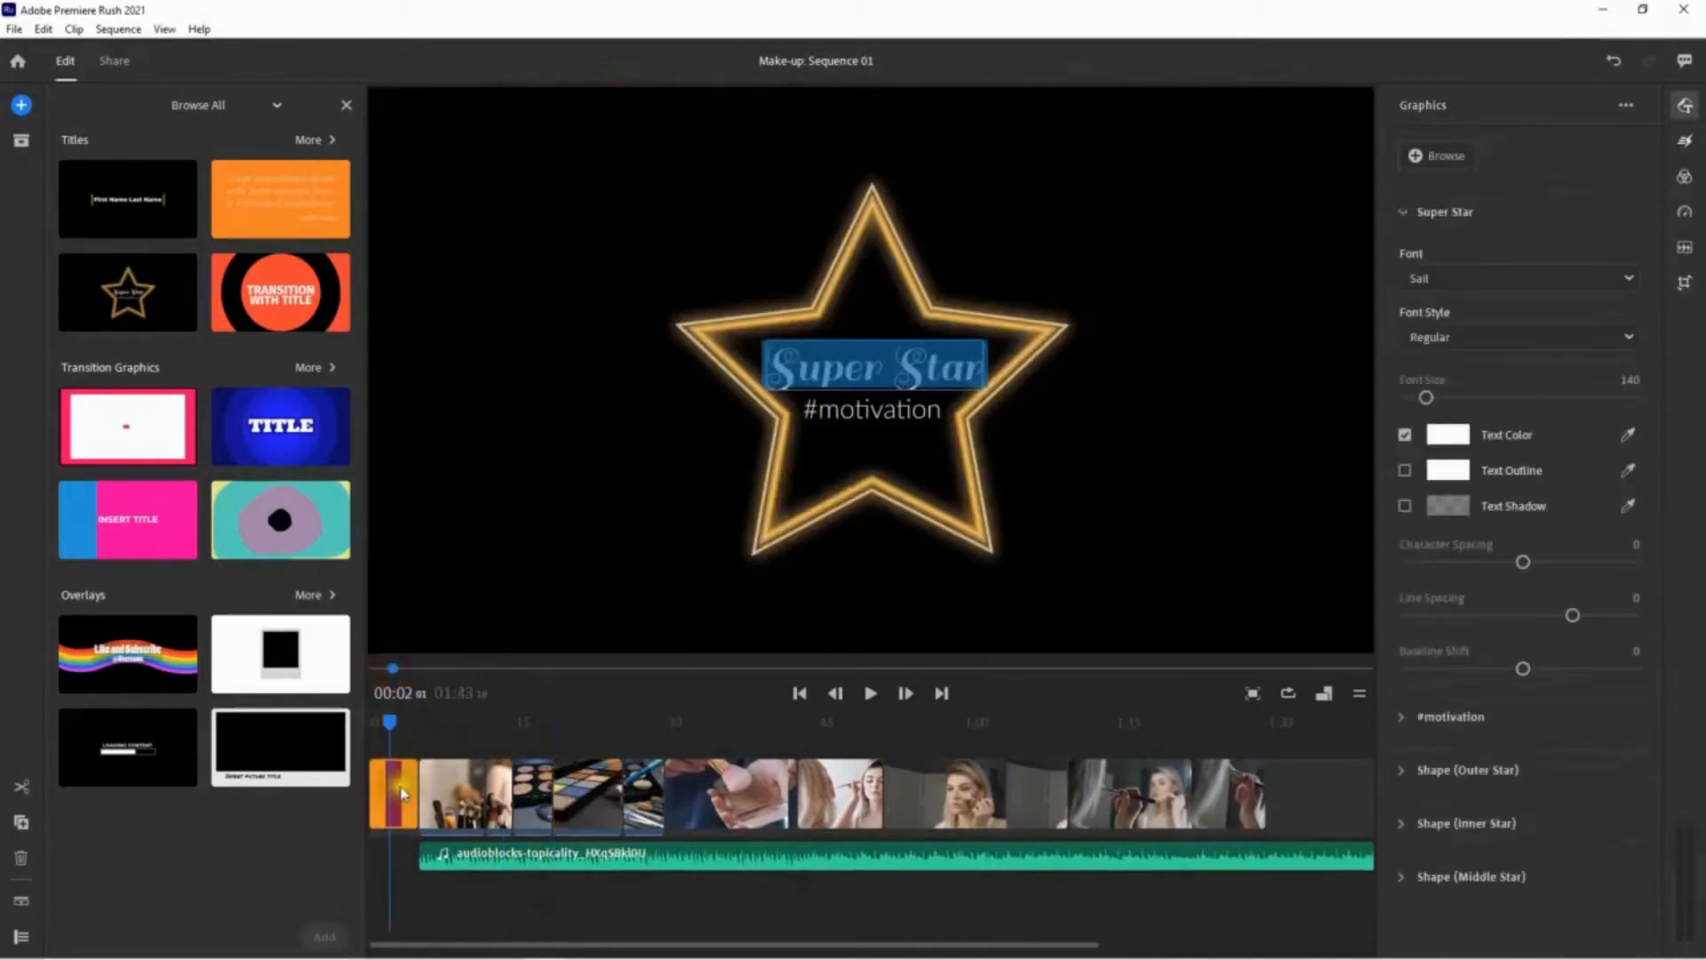
{"action": "left_click_drag", "start_coordinate": [402, 786], "coordinate": [406, 743]}
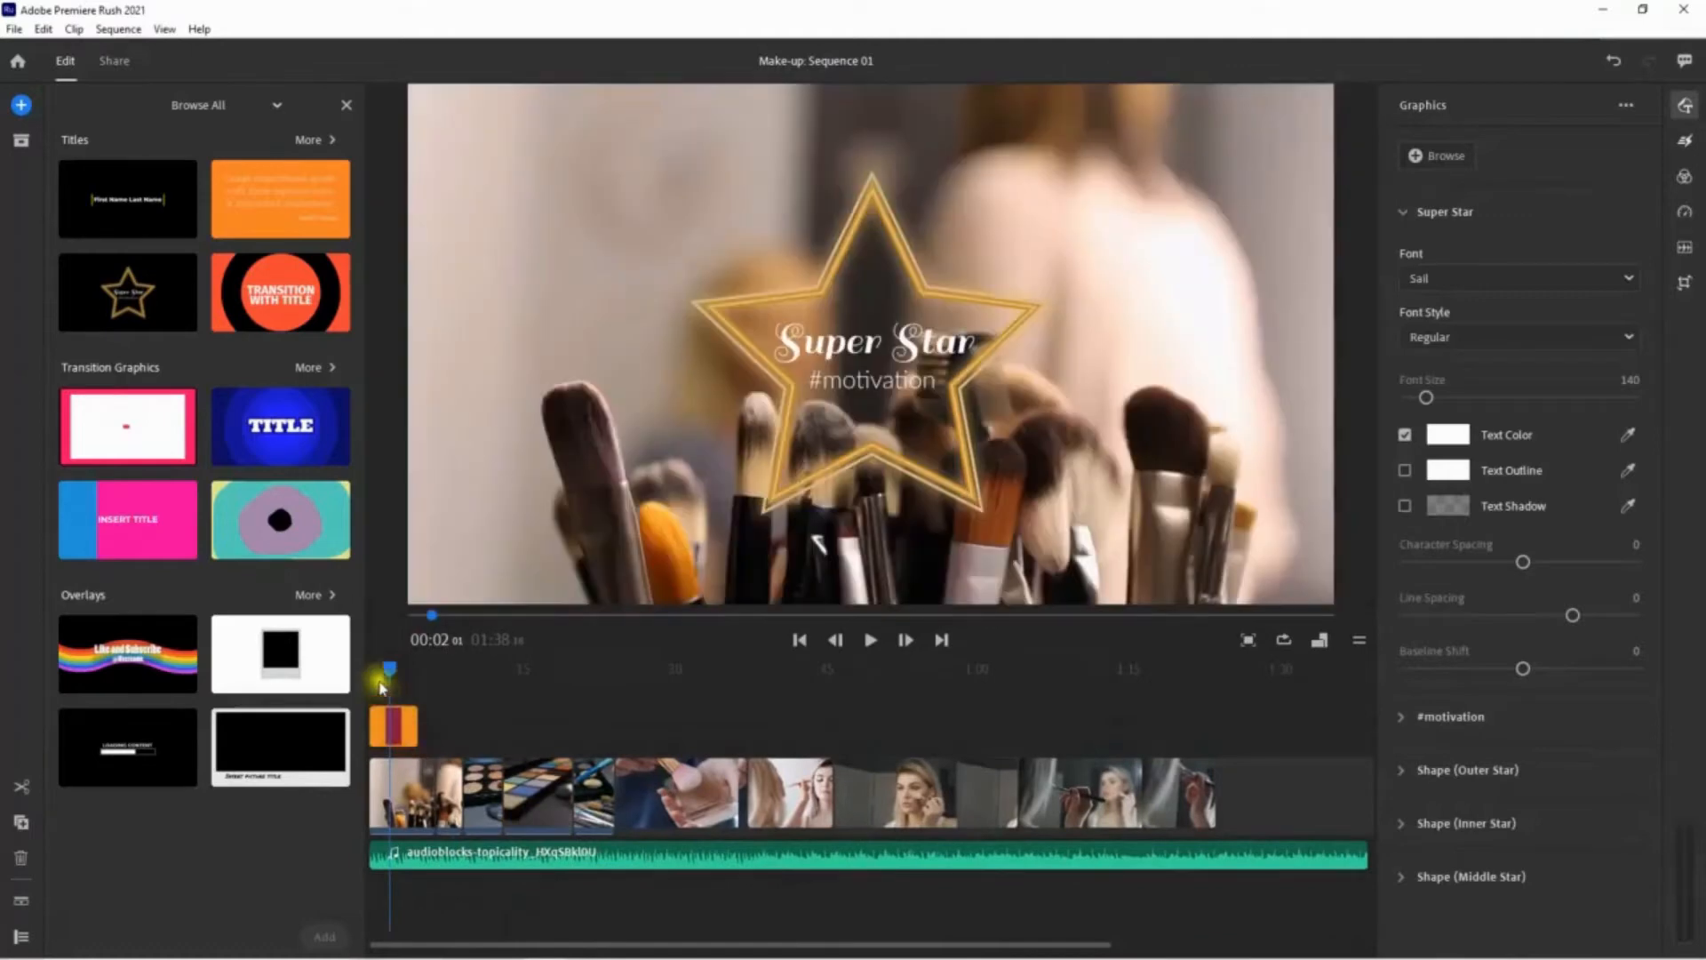
{"action": "left_click_drag", "start_coordinate": [391, 668], "coordinate": [387, 674]}
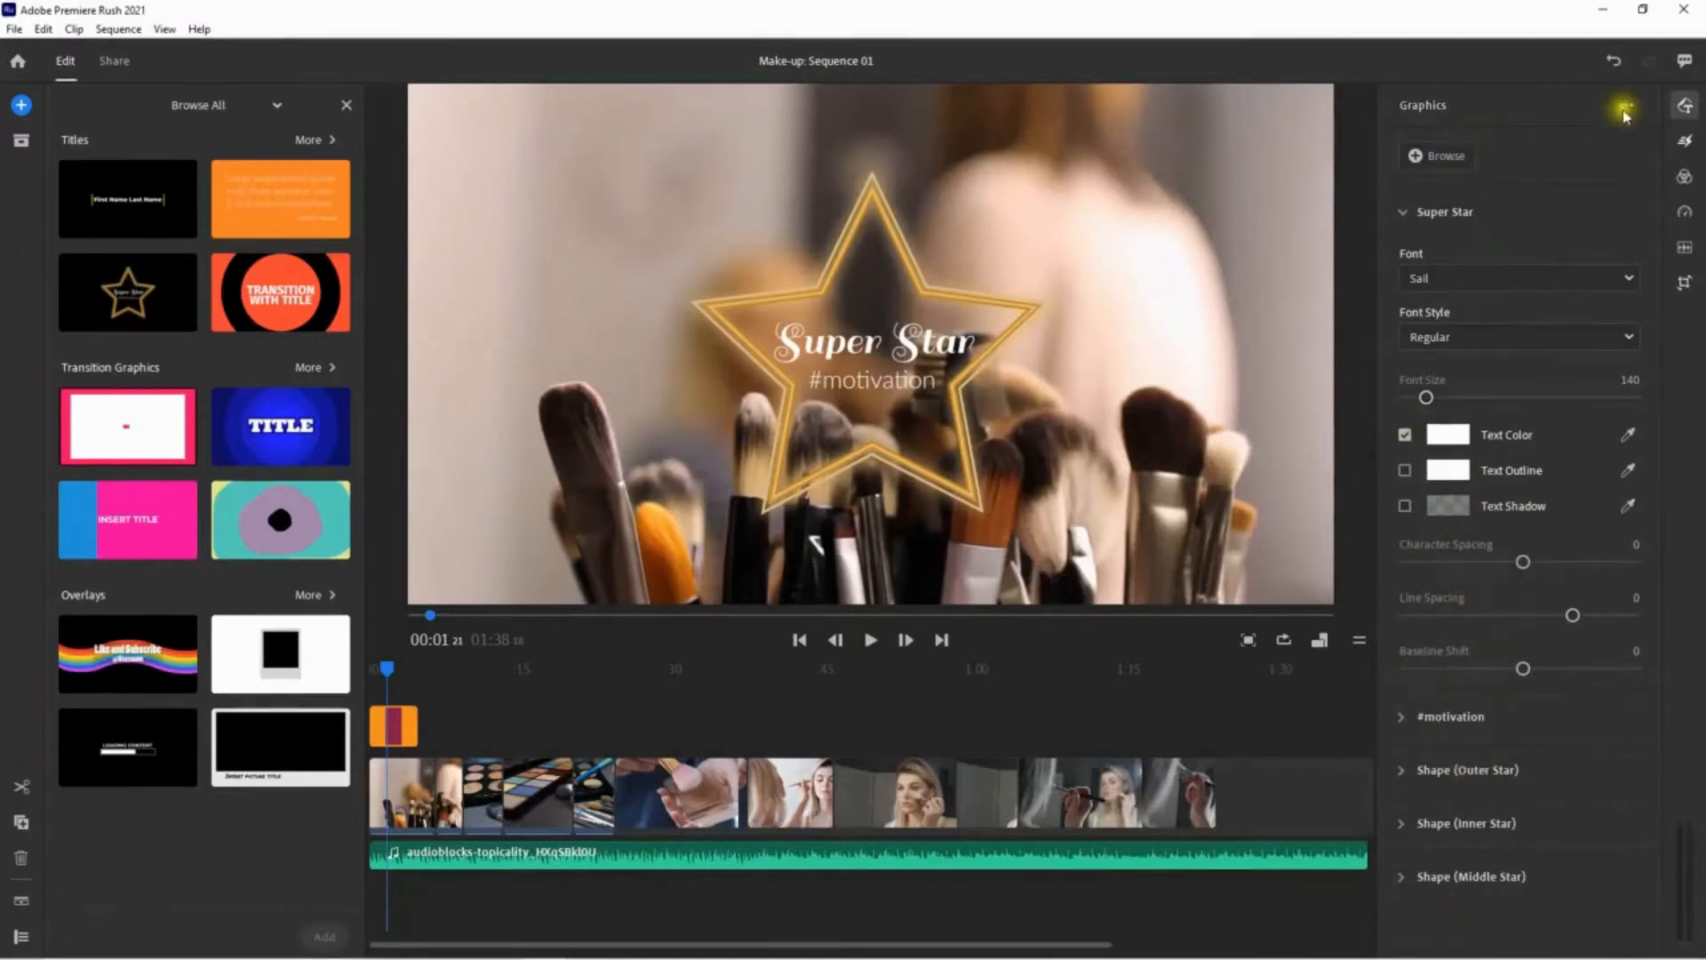
- Close the graphics settings and the template browser, and open the transition effects
{"action": "left_click", "coordinate": [1686, 109]}
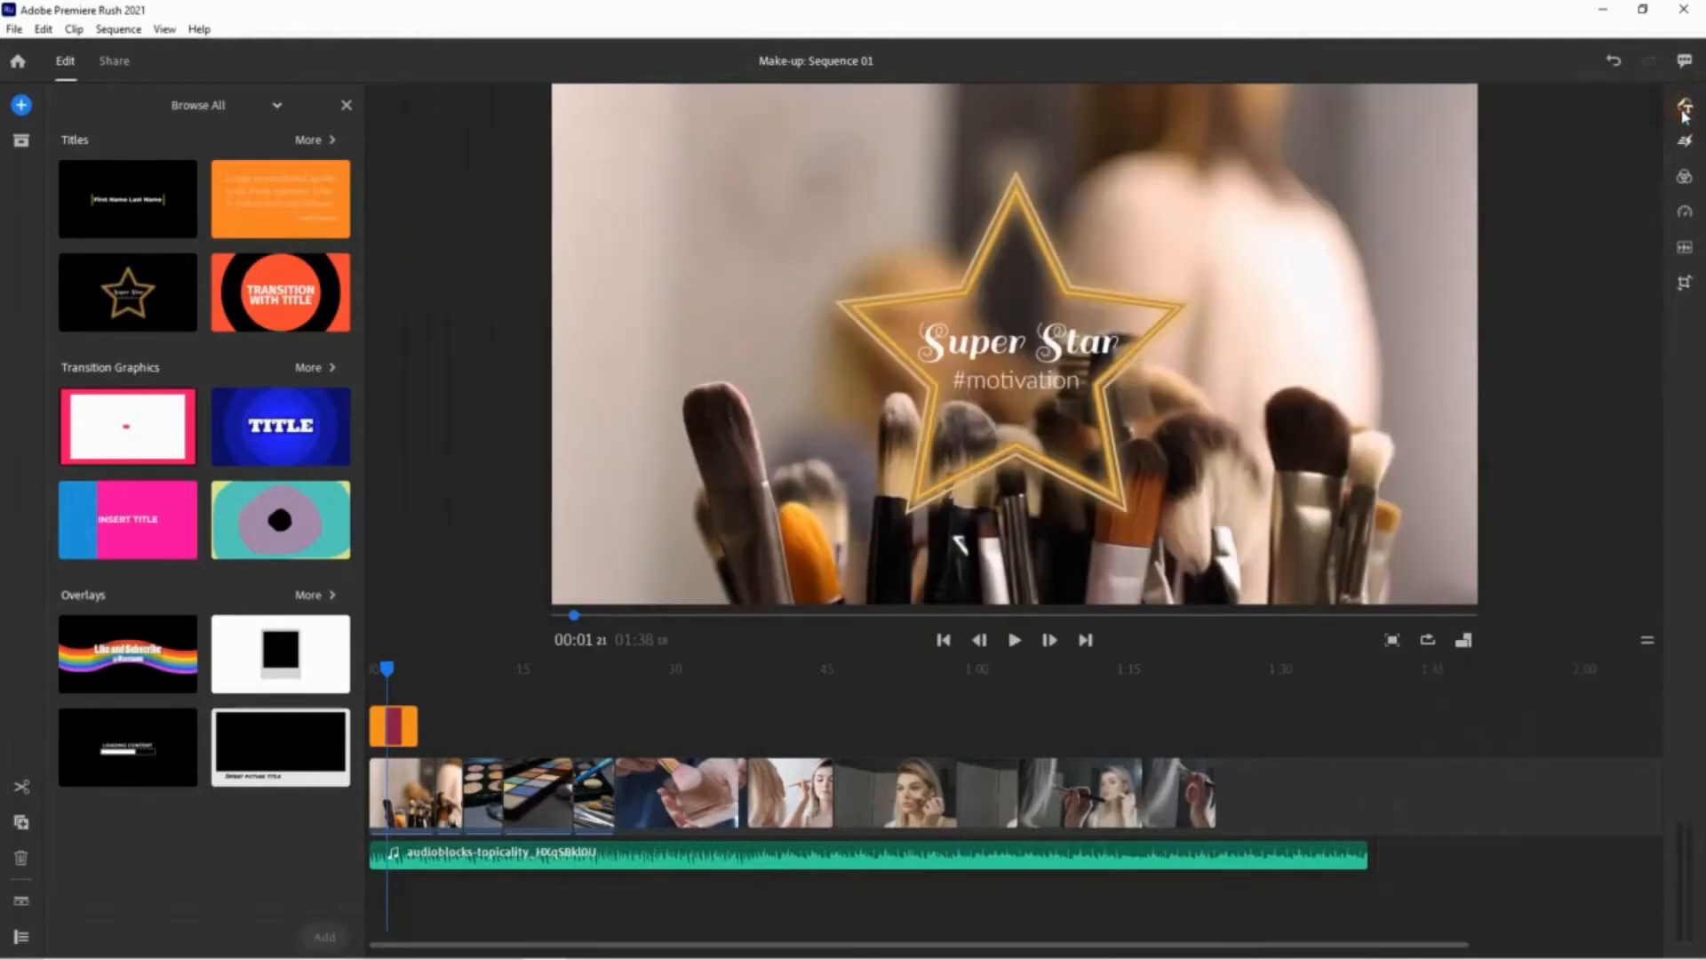
{"action": "left_click", "coordinate": [345, 105]}
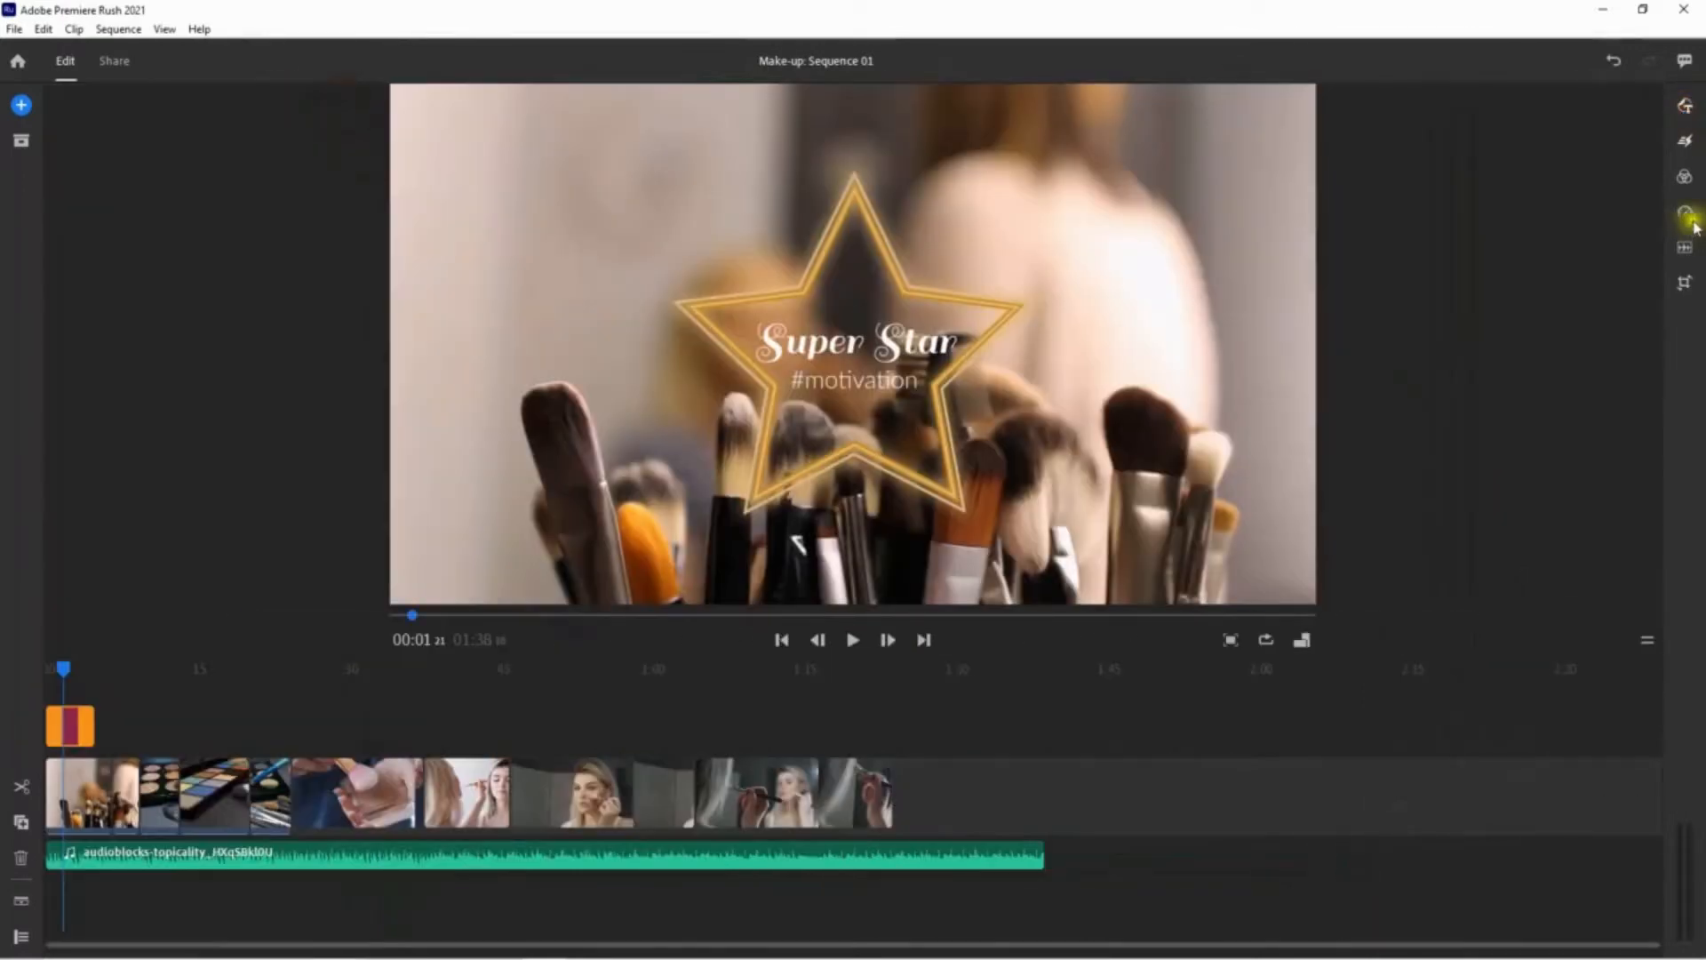
{"action": "left_click", "coordinate": [1685, 148]}
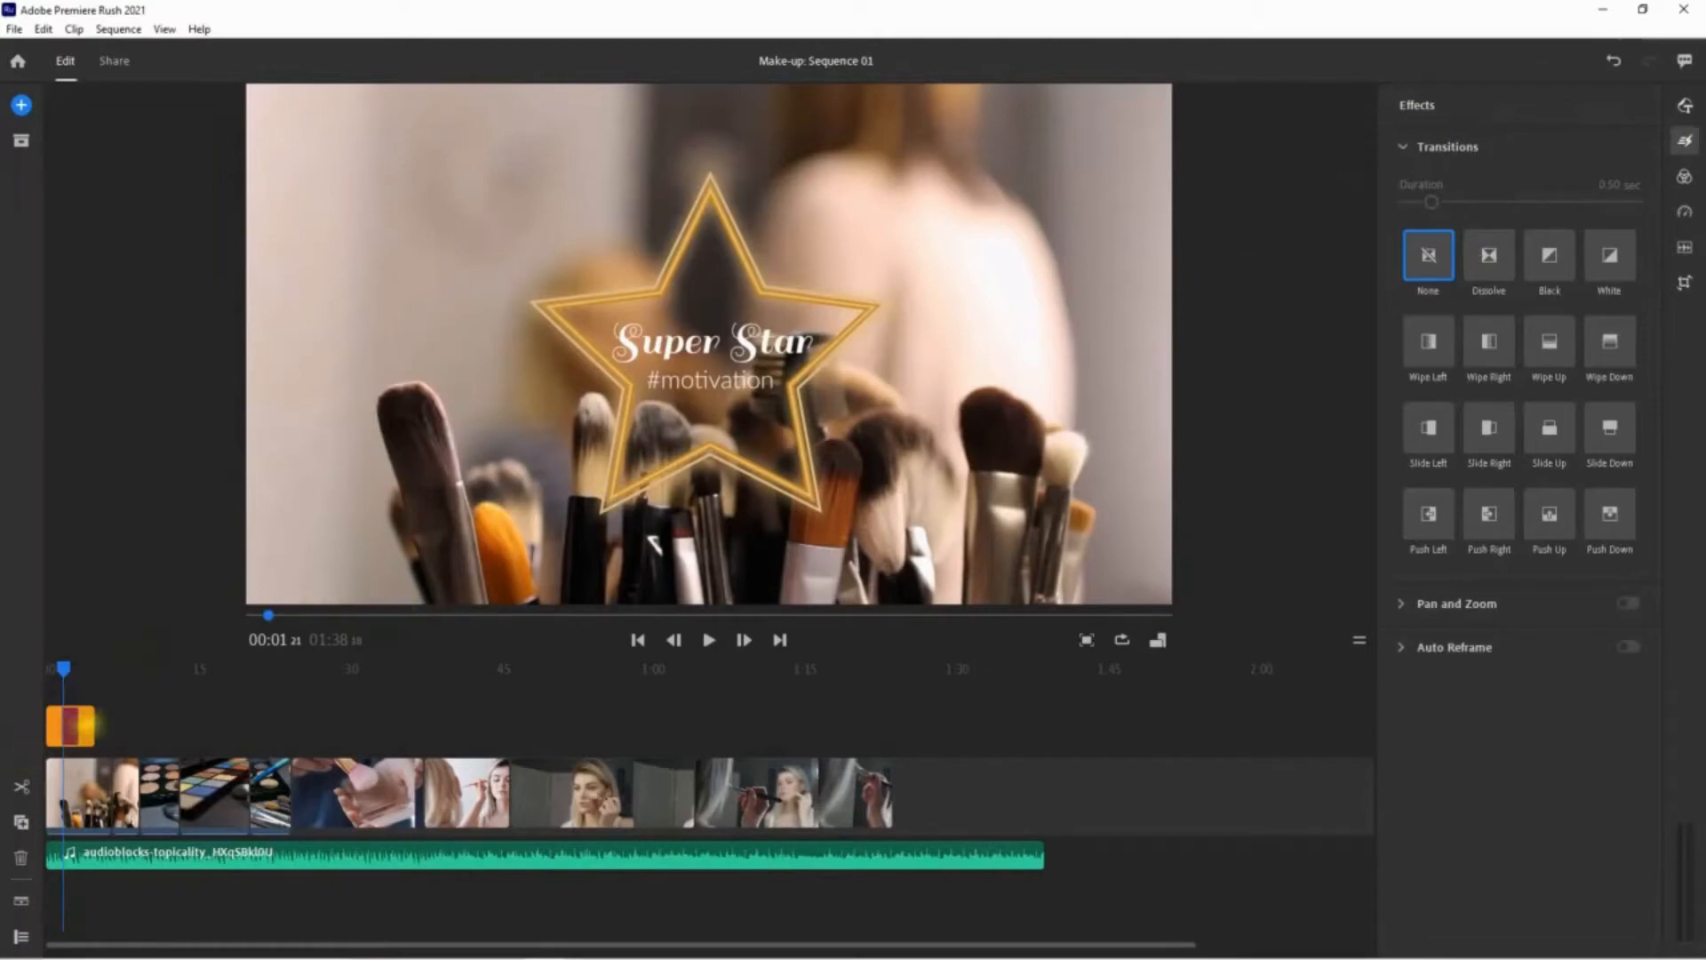
- Play across the cut from the brushes clip to the palette clip and apply the White transition to the end of the brushes clip
{"action": "left_click", "coordinate": [101, 676]}
{"action": "left_click_drag", "start_coordinate": [103, 683], "coordinate": [120, 685]}
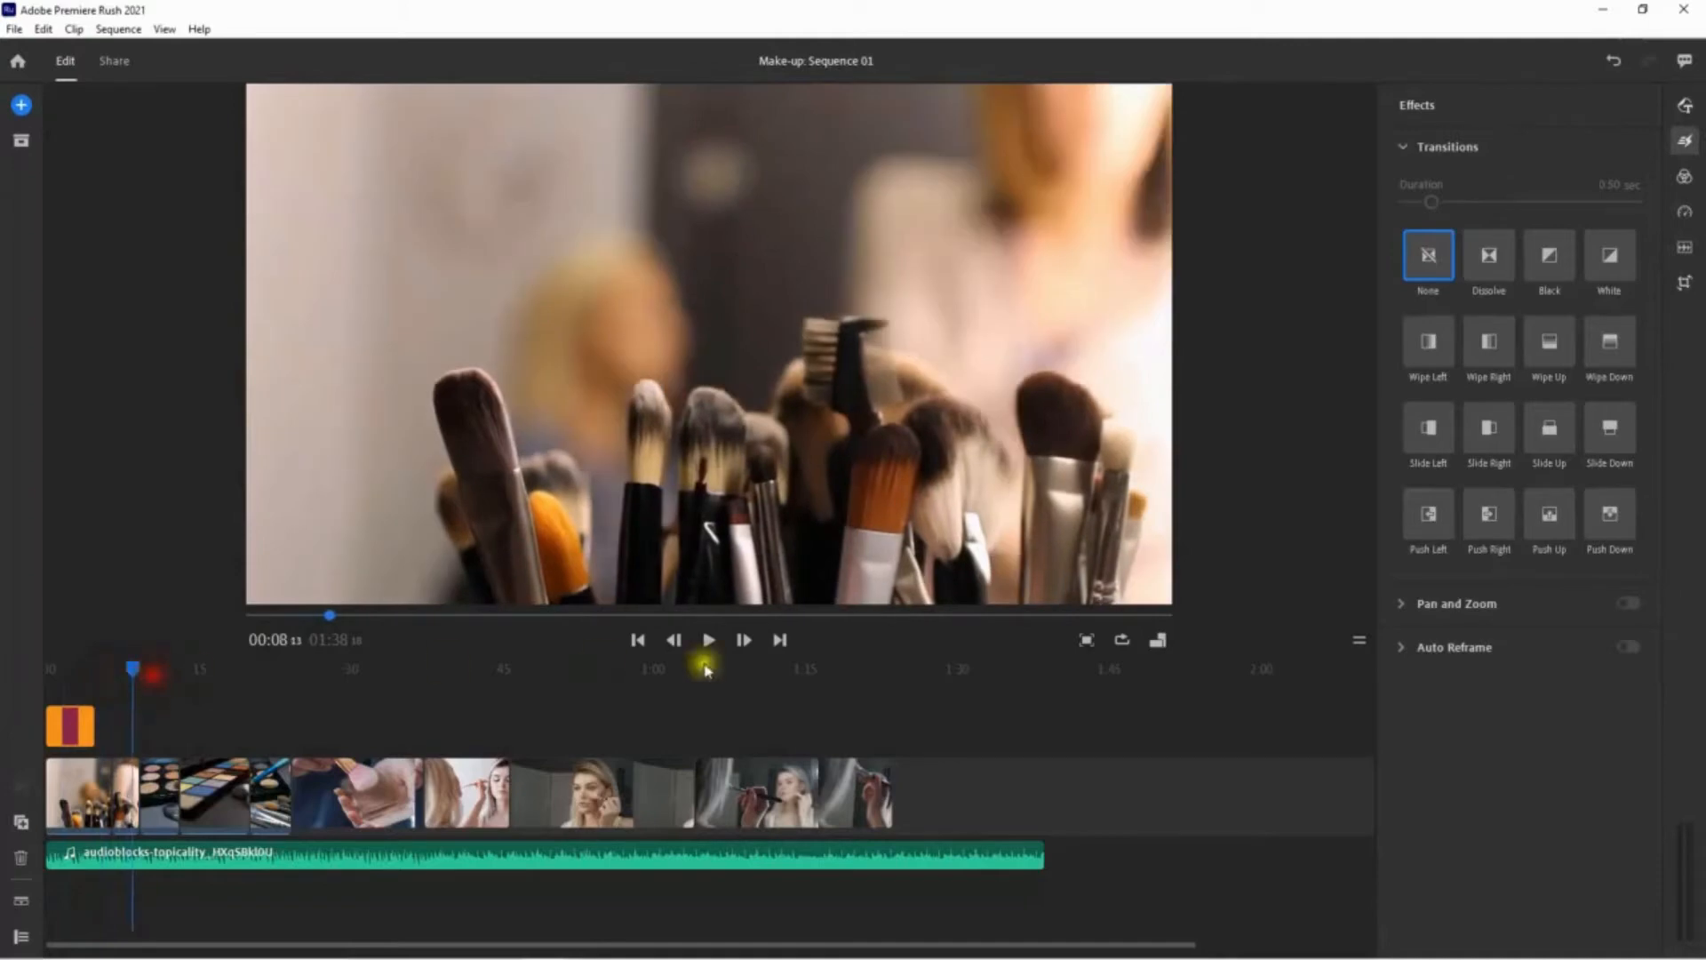
{"action": "left_click", "coordinate": [709, 642]}
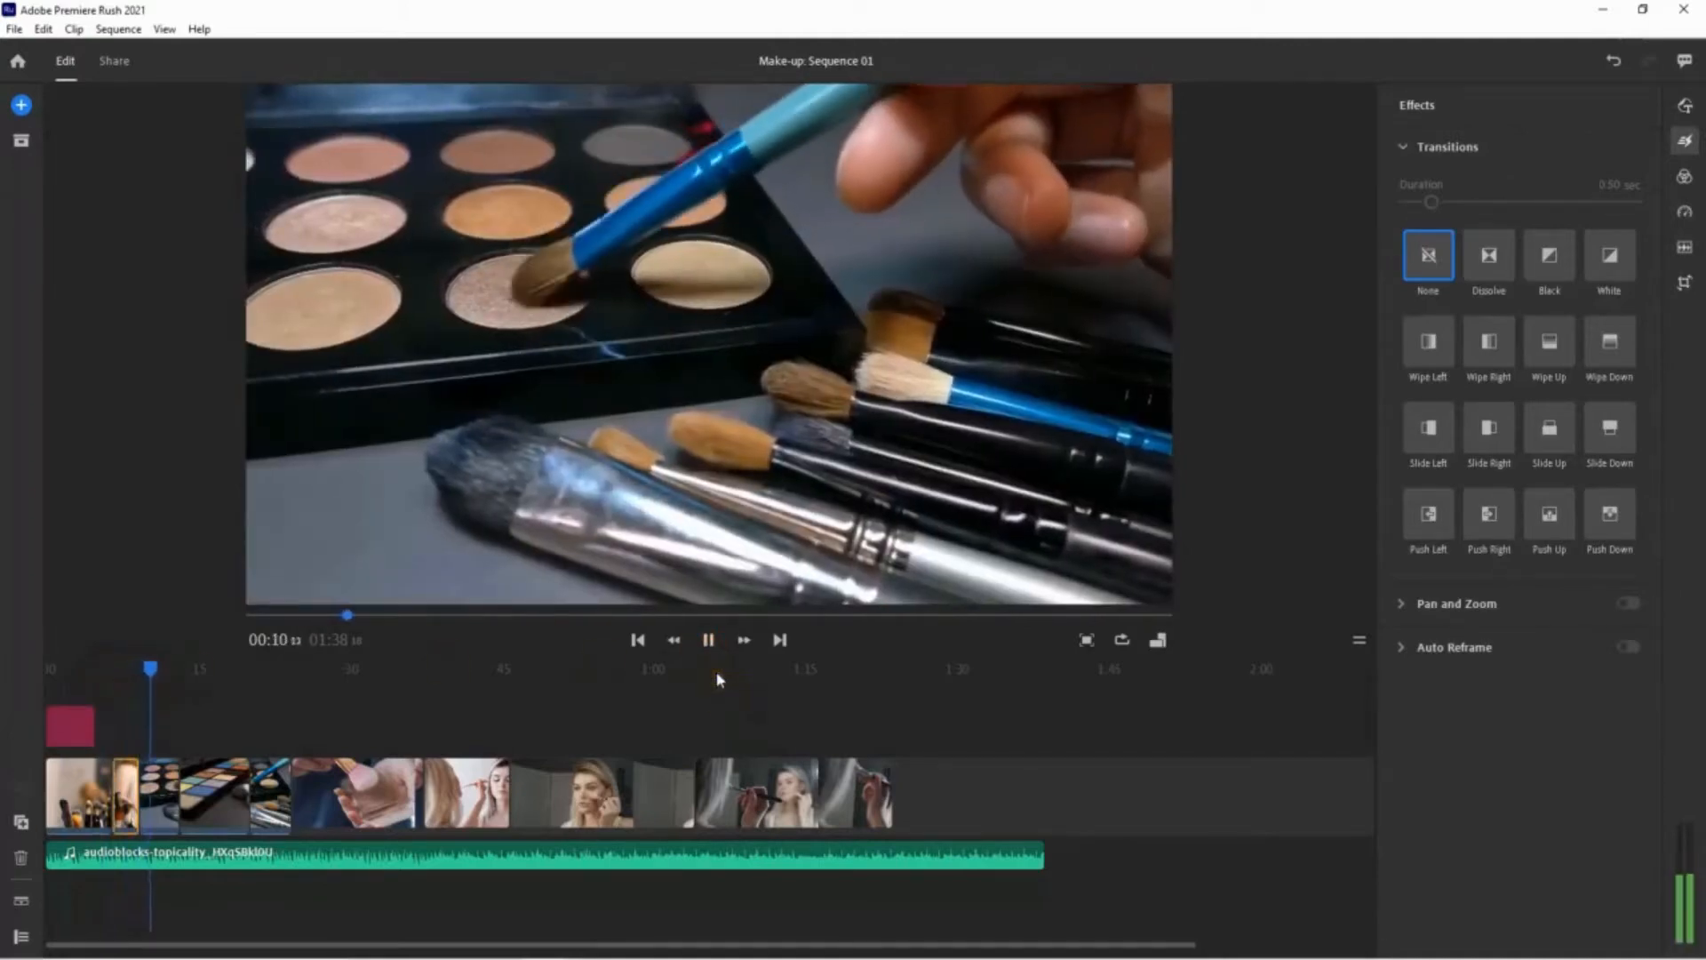
{"action": "left_click", "coordinate": [710, 641]}
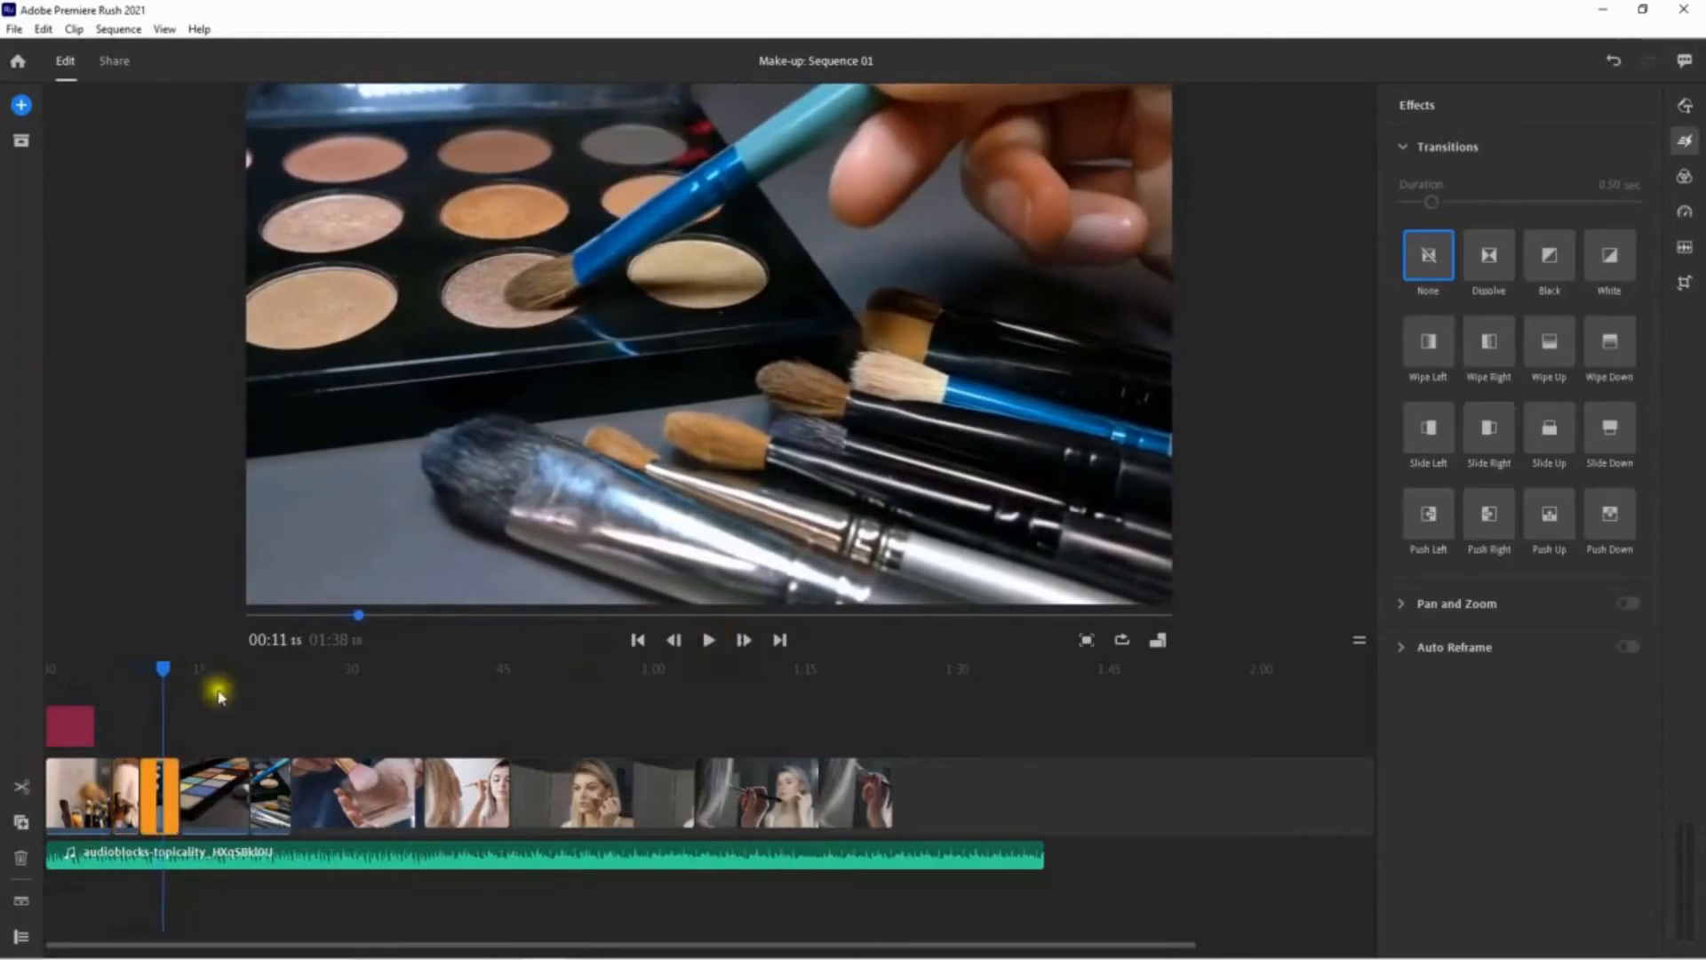
{"action": "left_click_drag", "start_coordinate": [163, 670], "coordinate": [127, 678]}
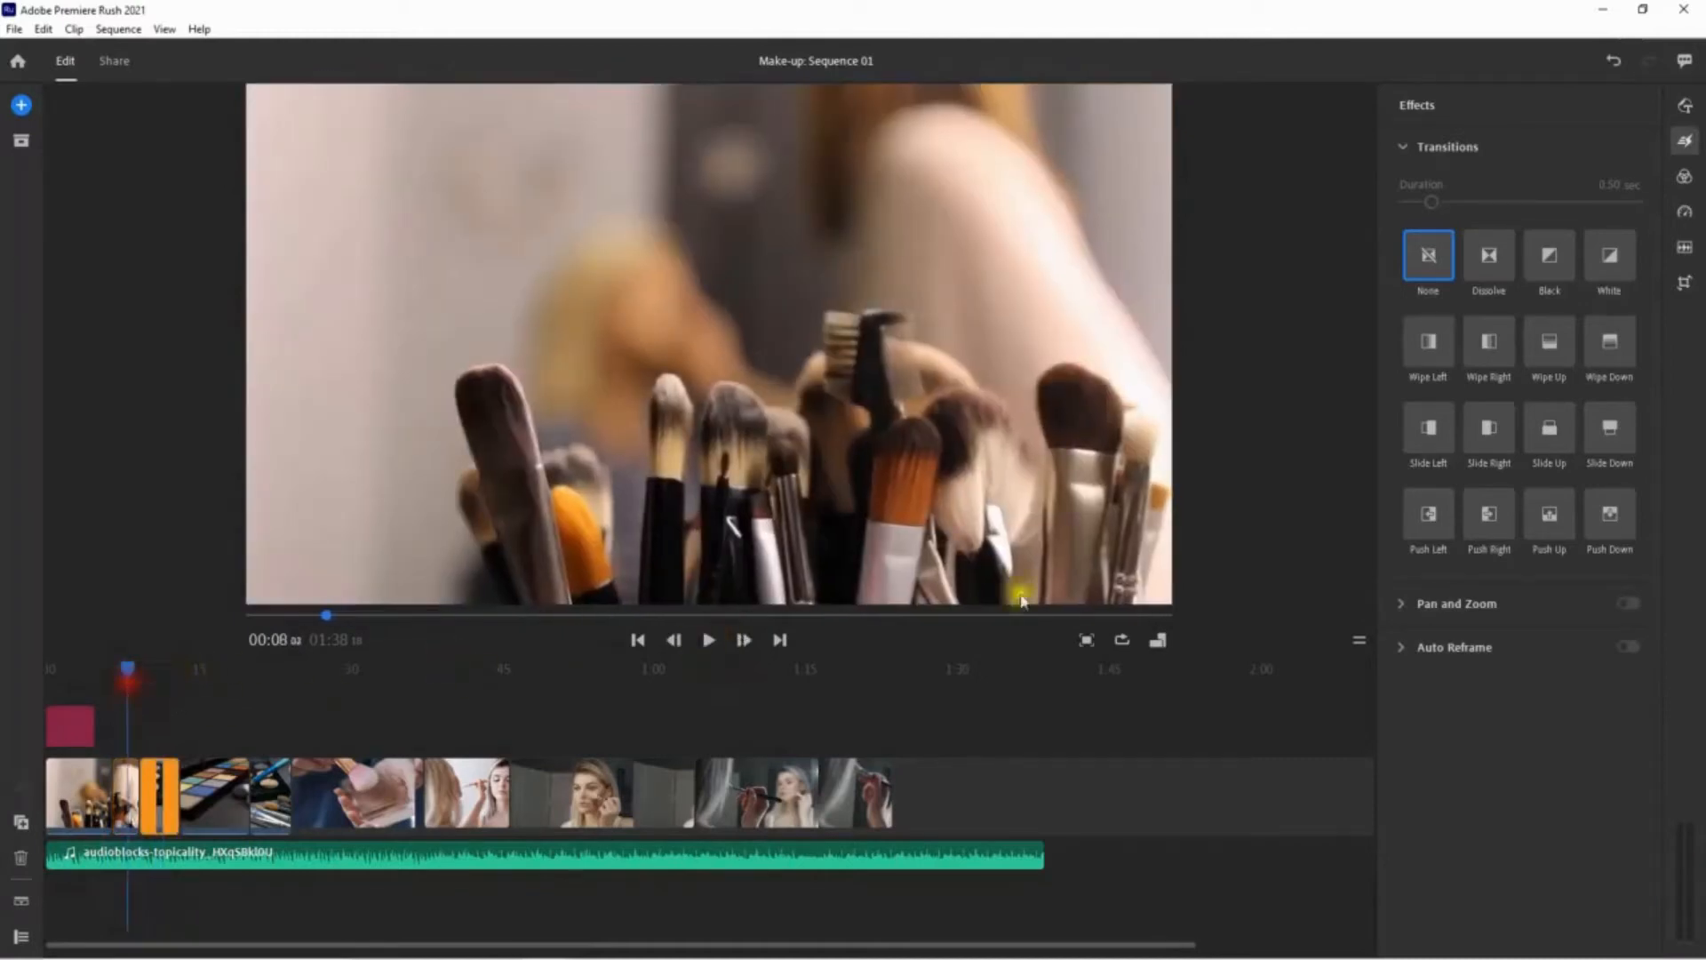
{"action": "left_click", "coordinate": [1483, 263]}
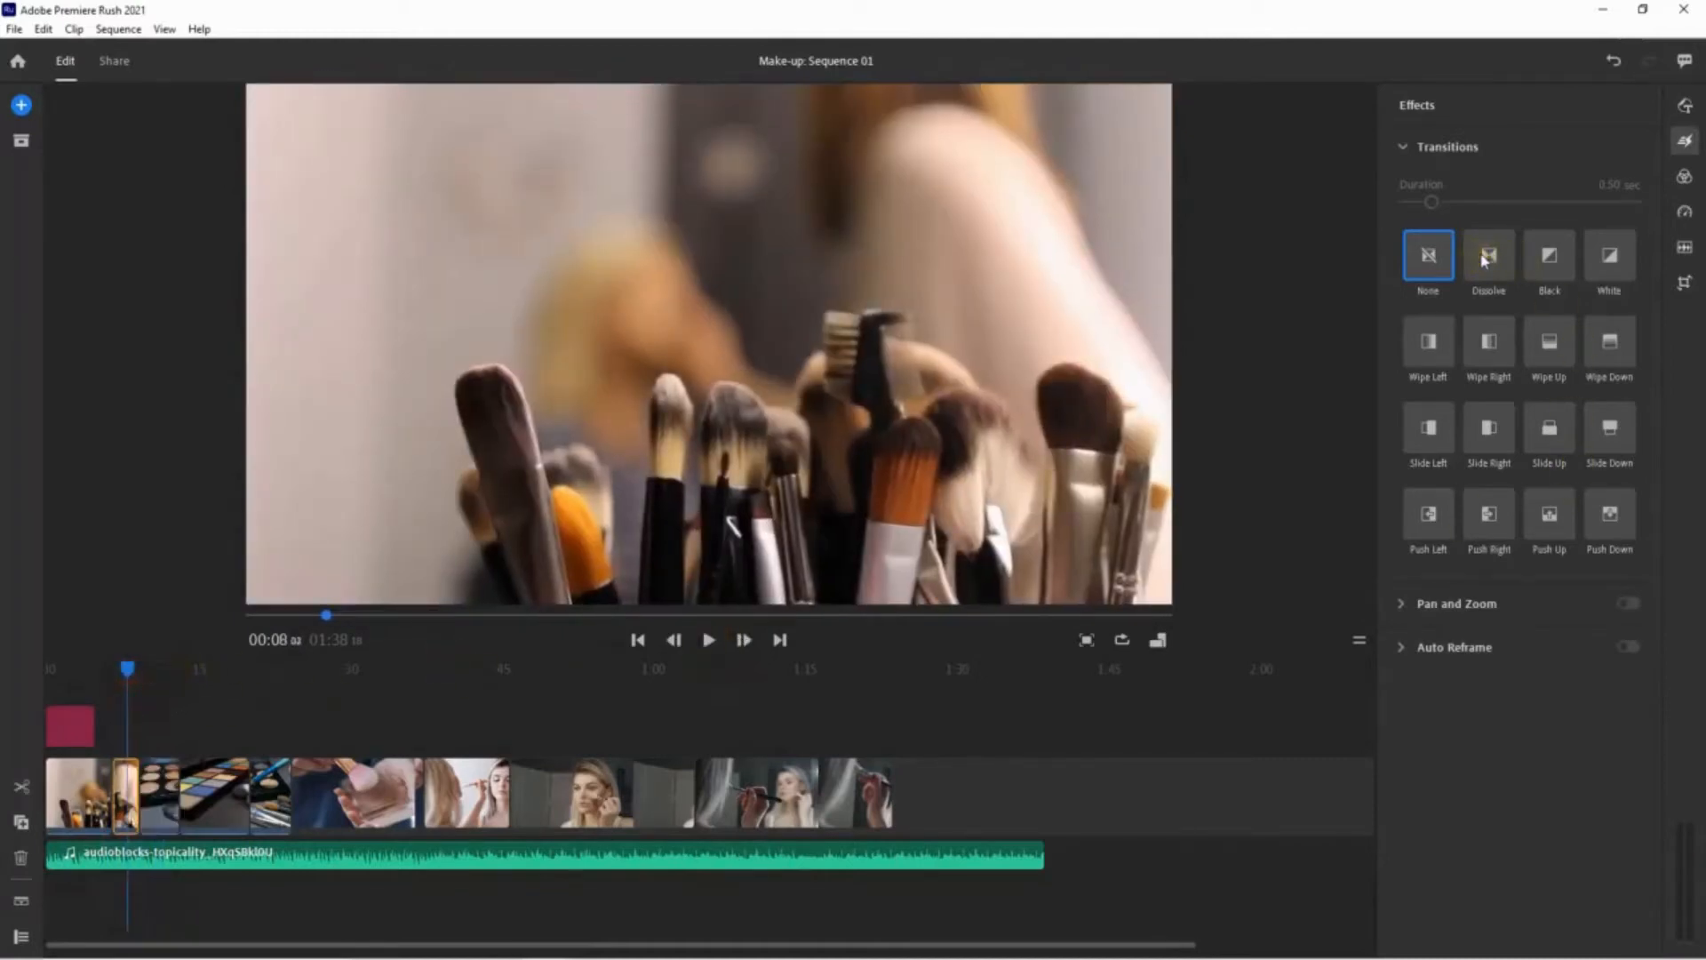
{"action": "left_click_drag", "start_coordinate": [1606, 256], "coordinate": [135, 727]}
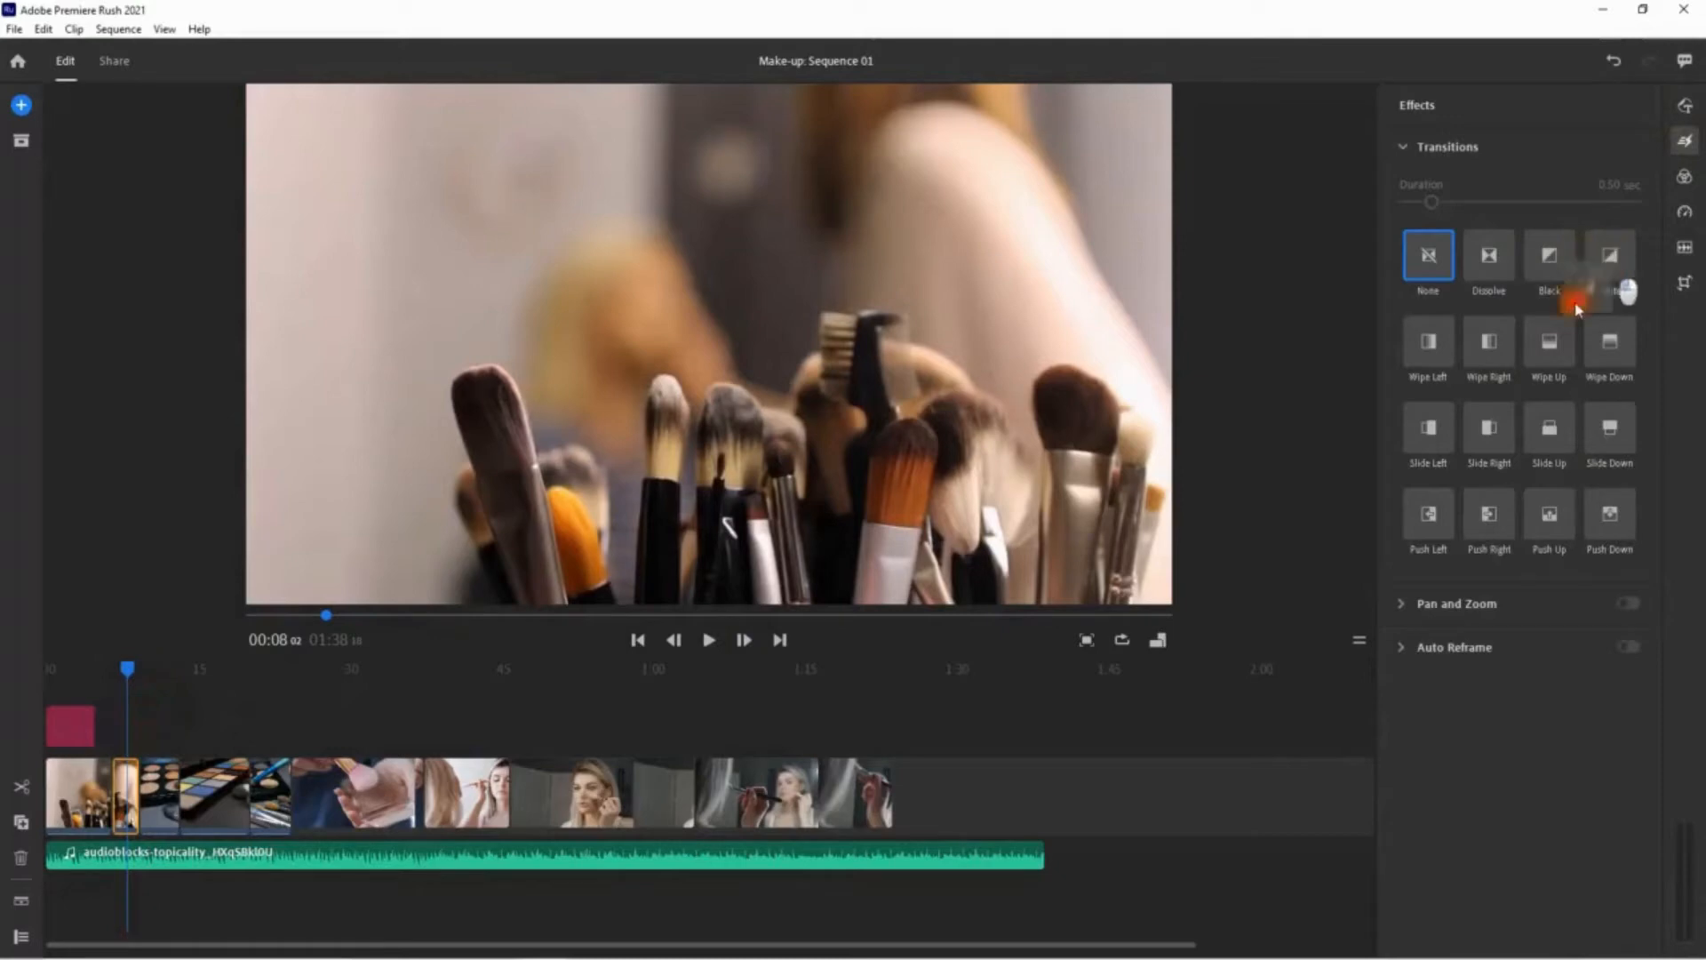
{"action": "left_click", "coordinate": [122, 782]}
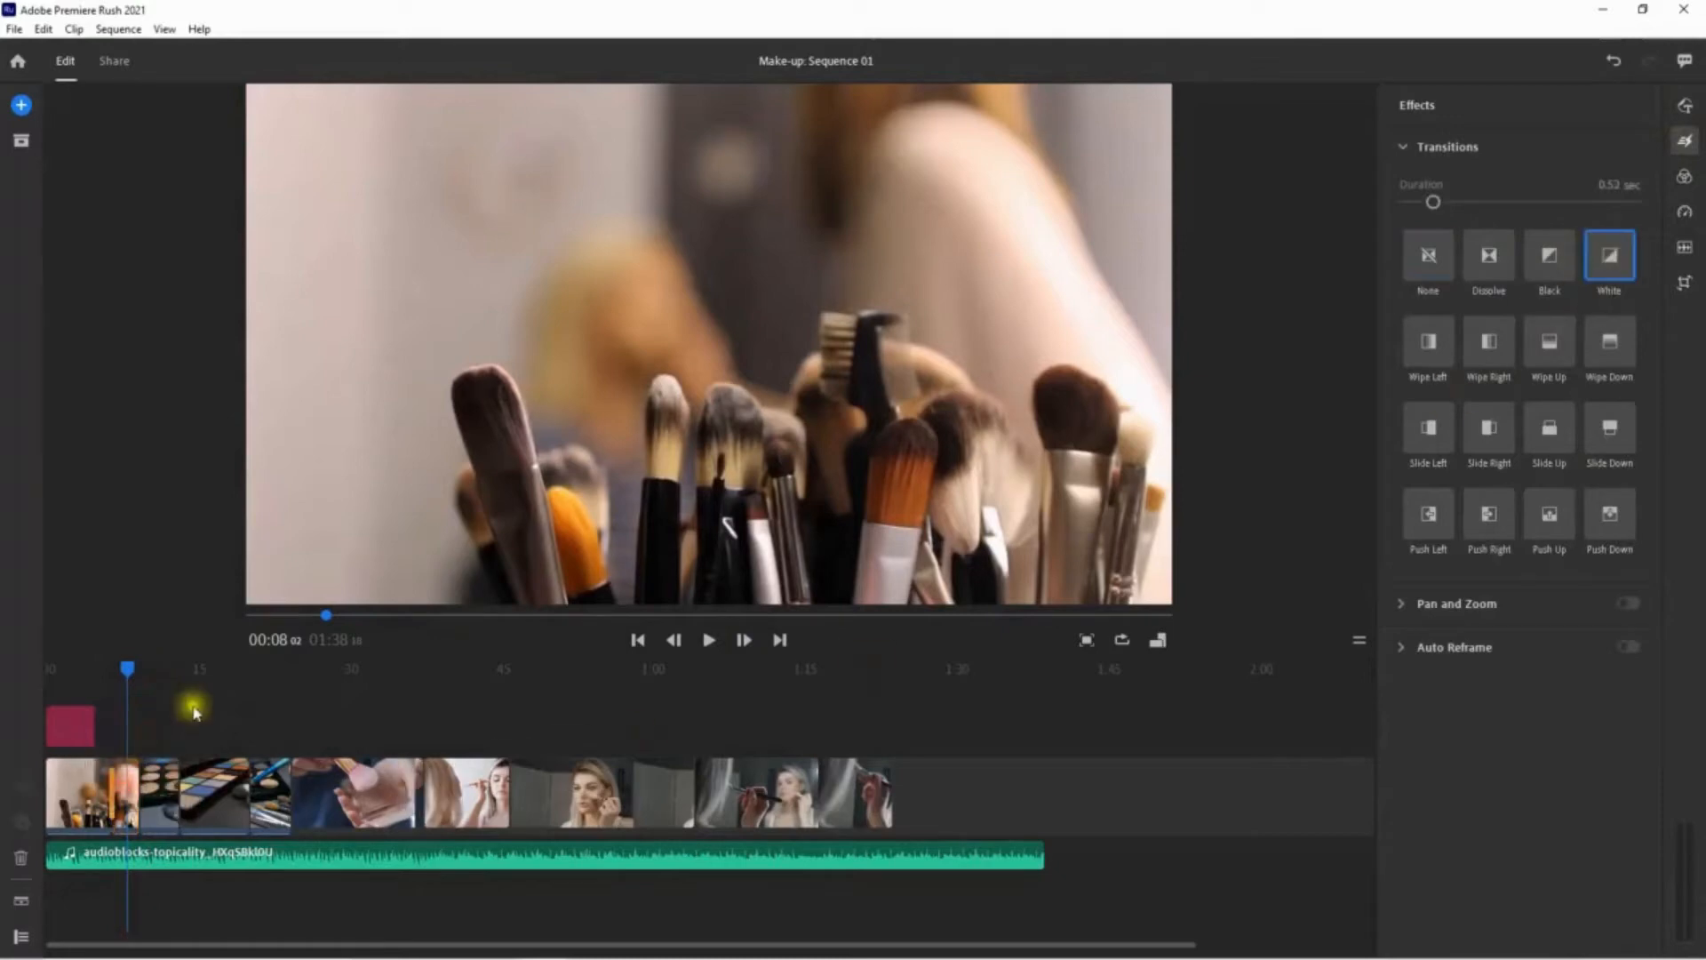
- Place a White transition at the cut between the second and third clips and play through the transitions
{"action": "left_click_drag", "start_coordinate": [124, 675], "coordinate": [101, 683]}
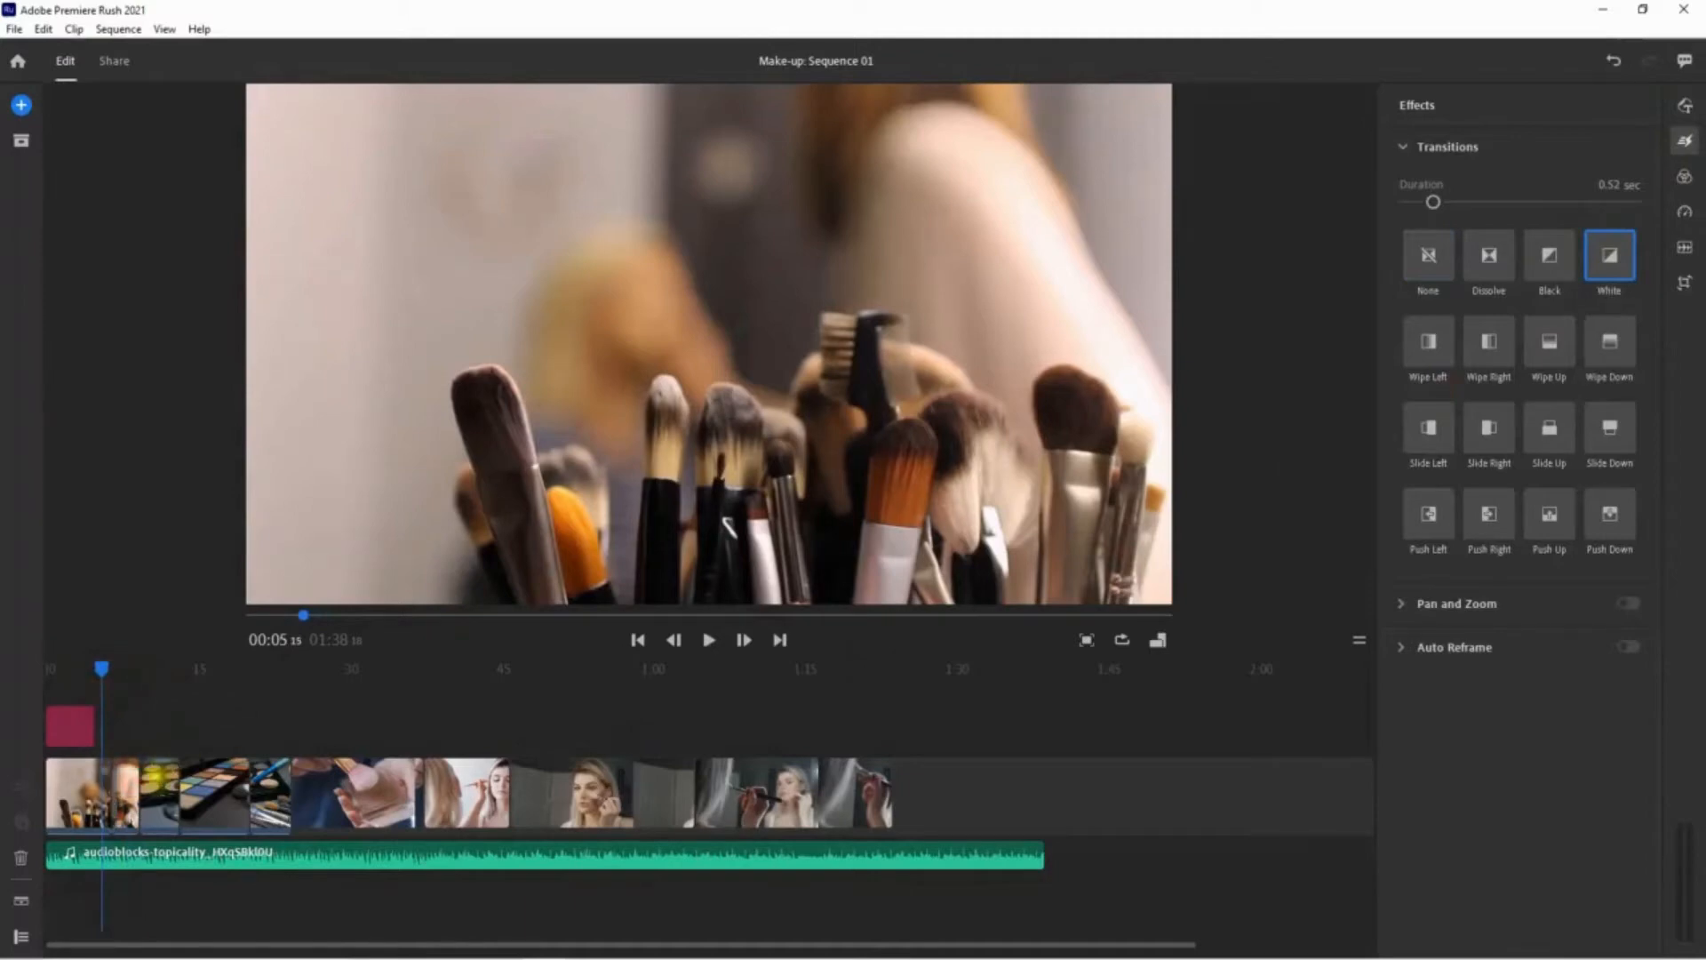
{"action": "left_click_drag", "start_coordinate": [1611, 257], "coordinate": [183, 782]}
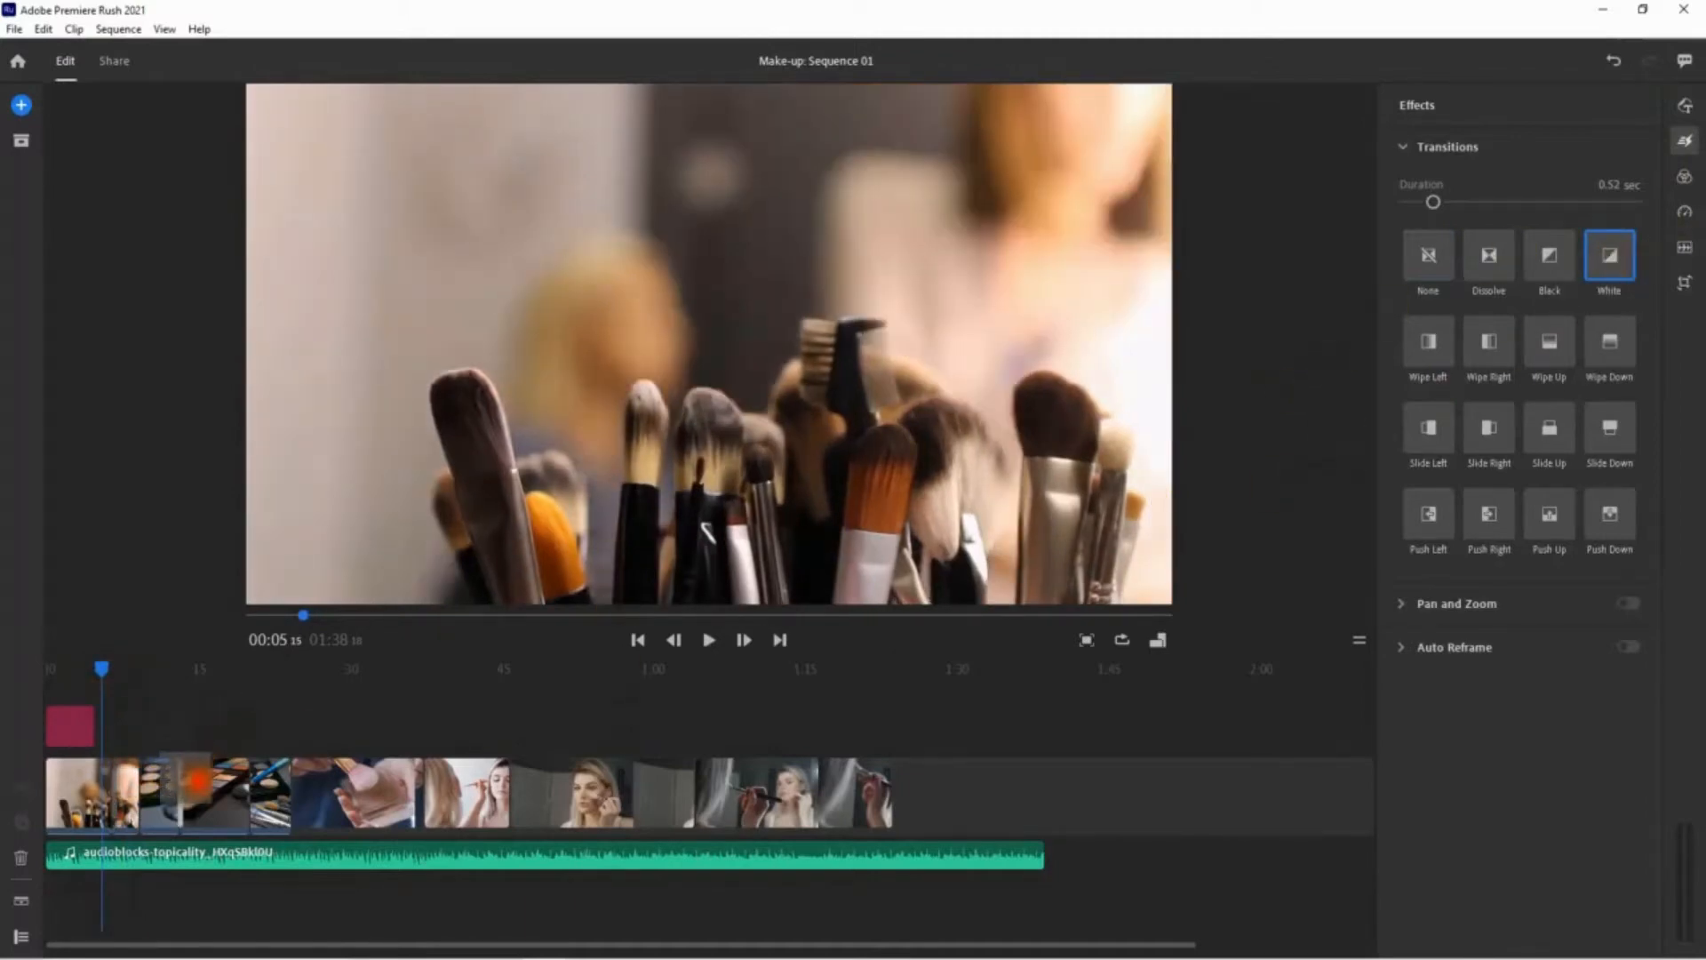
{"action": "left_click", "coordinate": [156, 708]}
{"action": "left_click", "coordinate": [708, 640]}
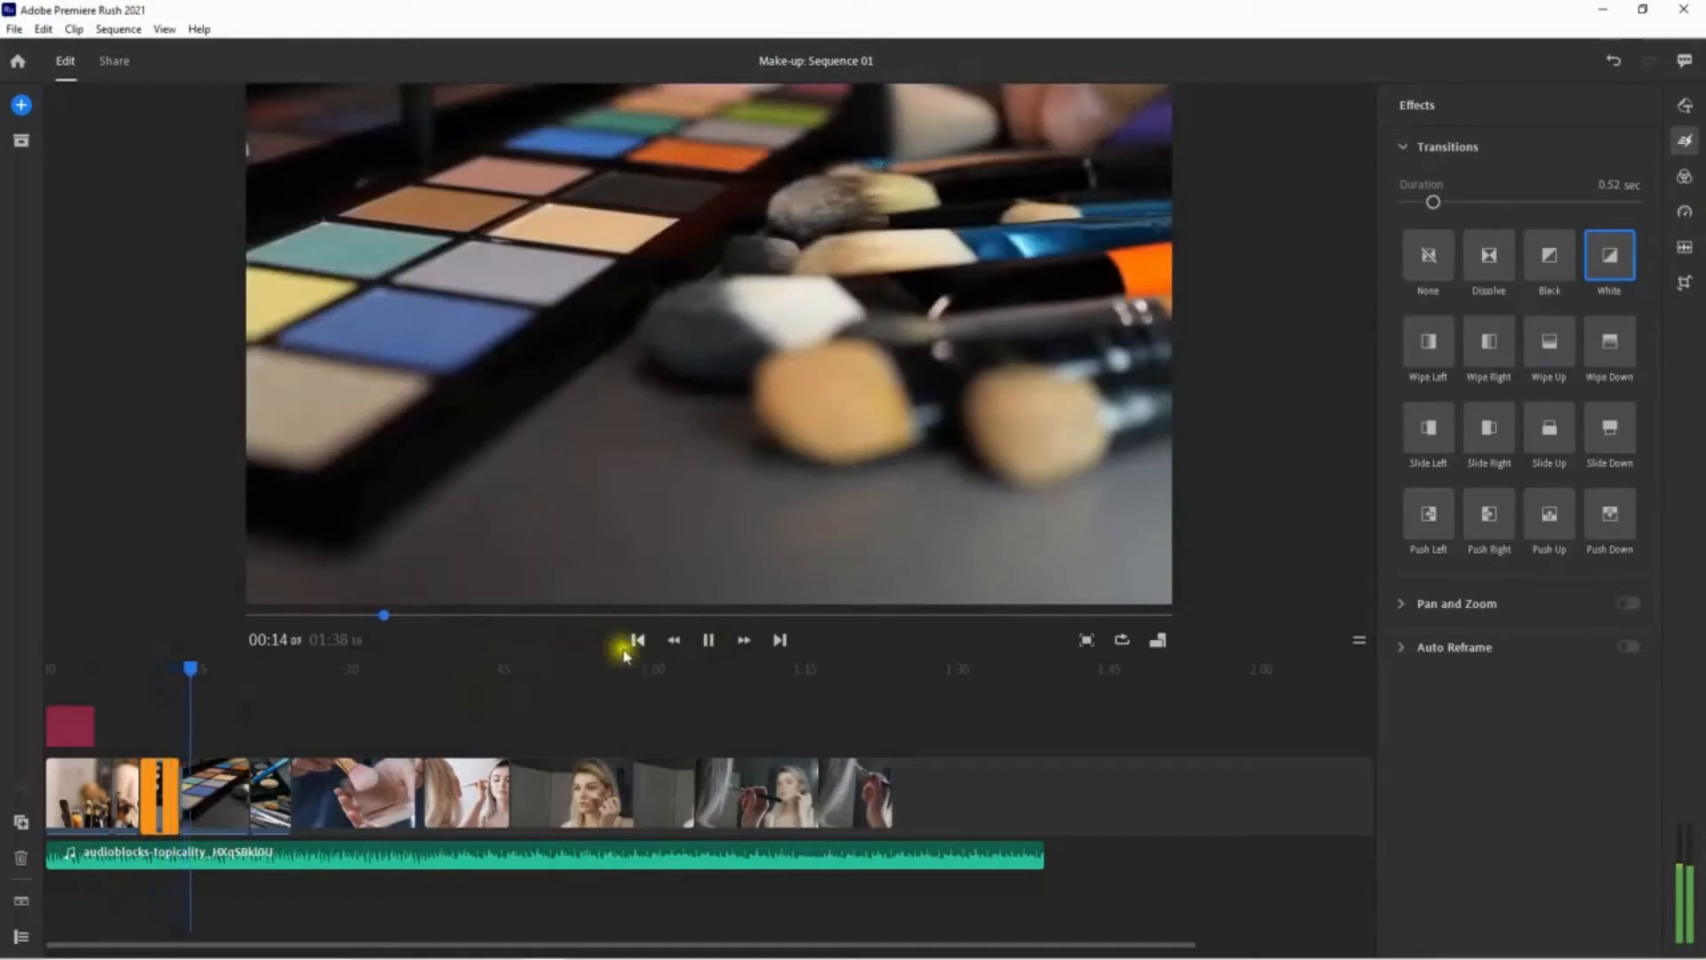
{"action": "left_click", "coordinate": [709, 640]}
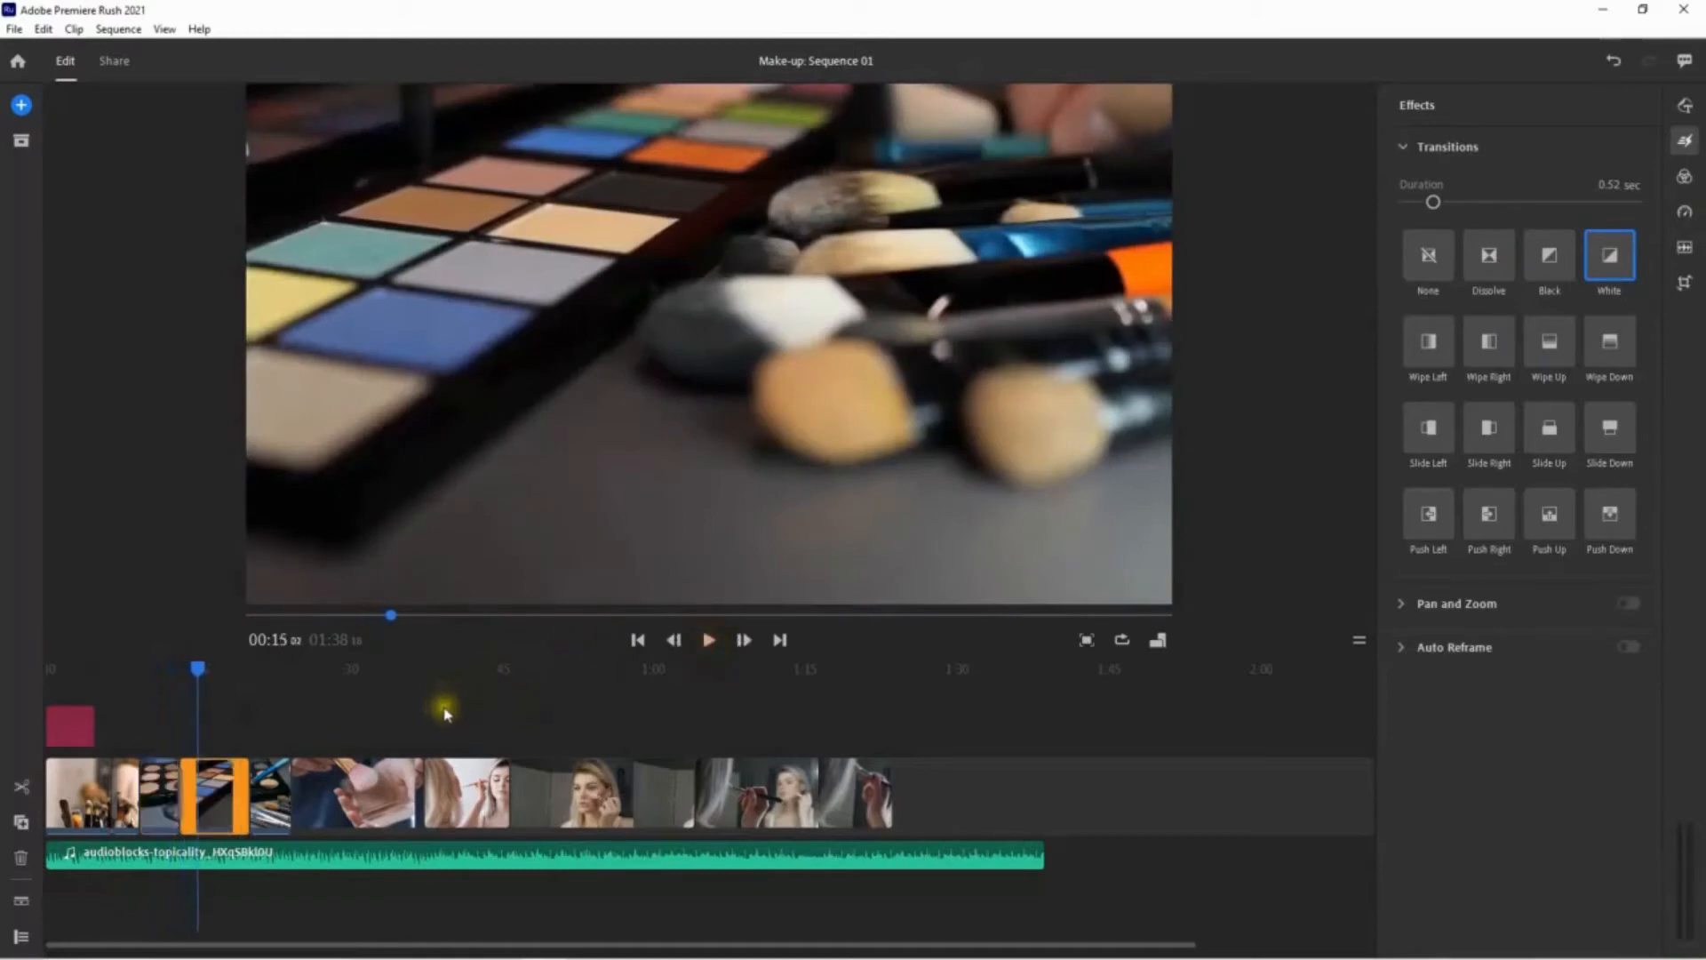
- Undo the last White transition on the selected palette clip and check the available undo and redo commands
{"action": "left_click", "coordinate": [1433, 204]}
{"action": "left_click", "coordinate": [1623, 266]}
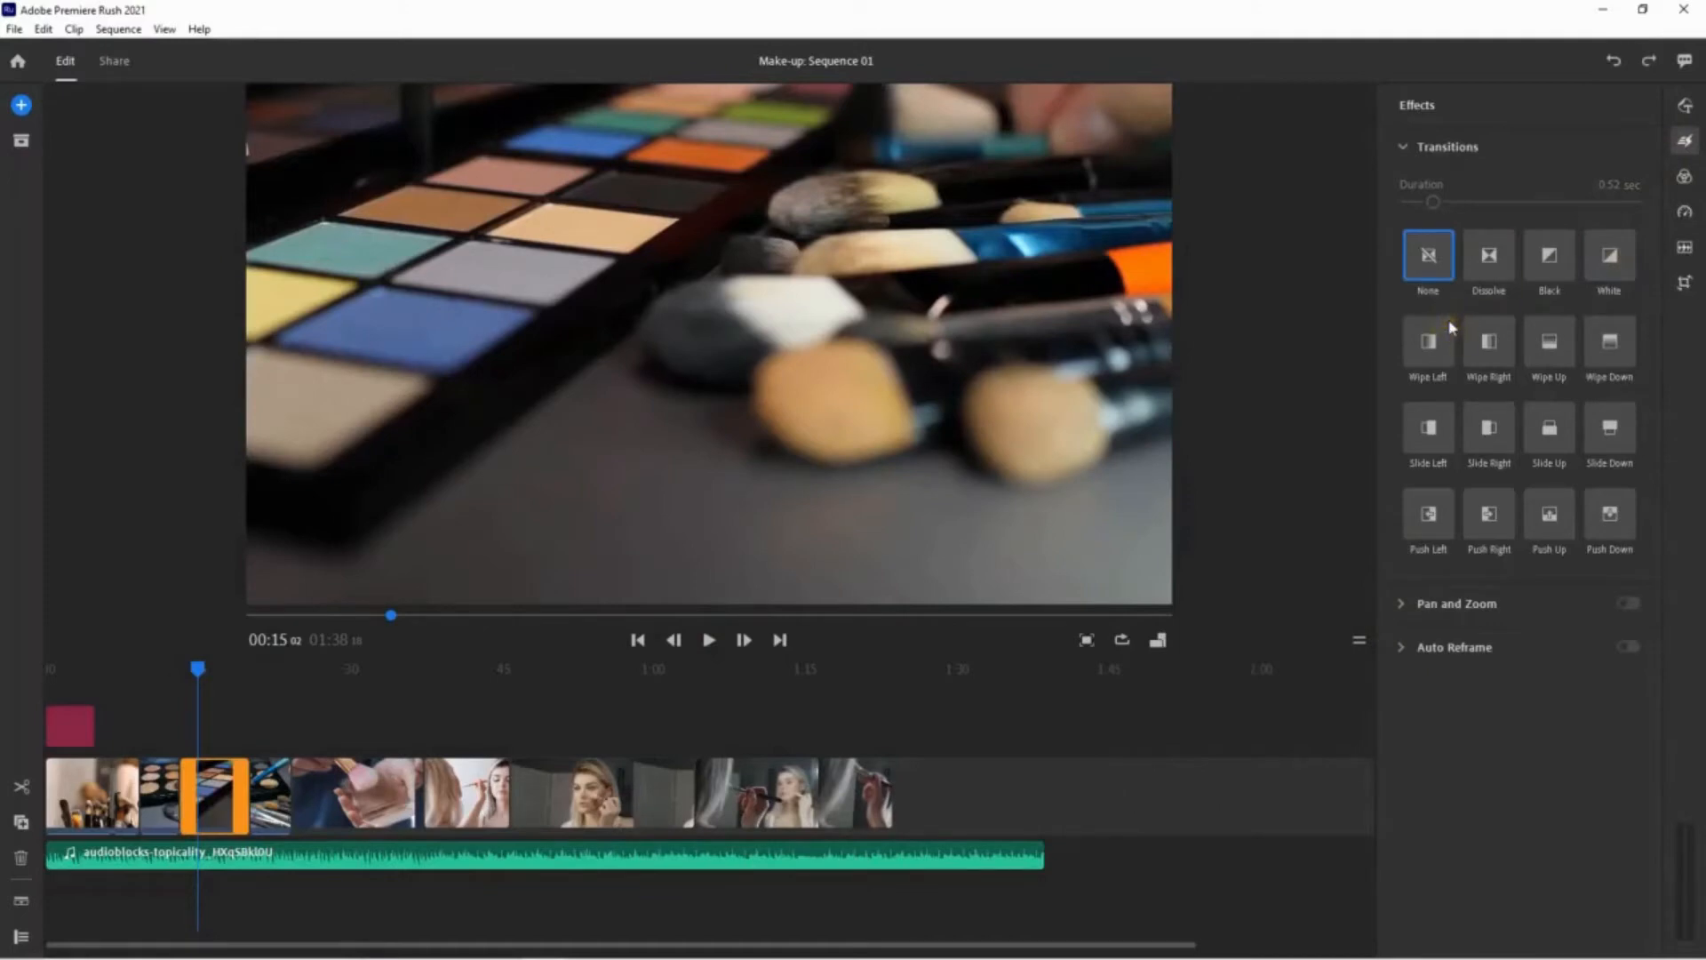
{"action": "left_click", "coordinate": [43, 29]}
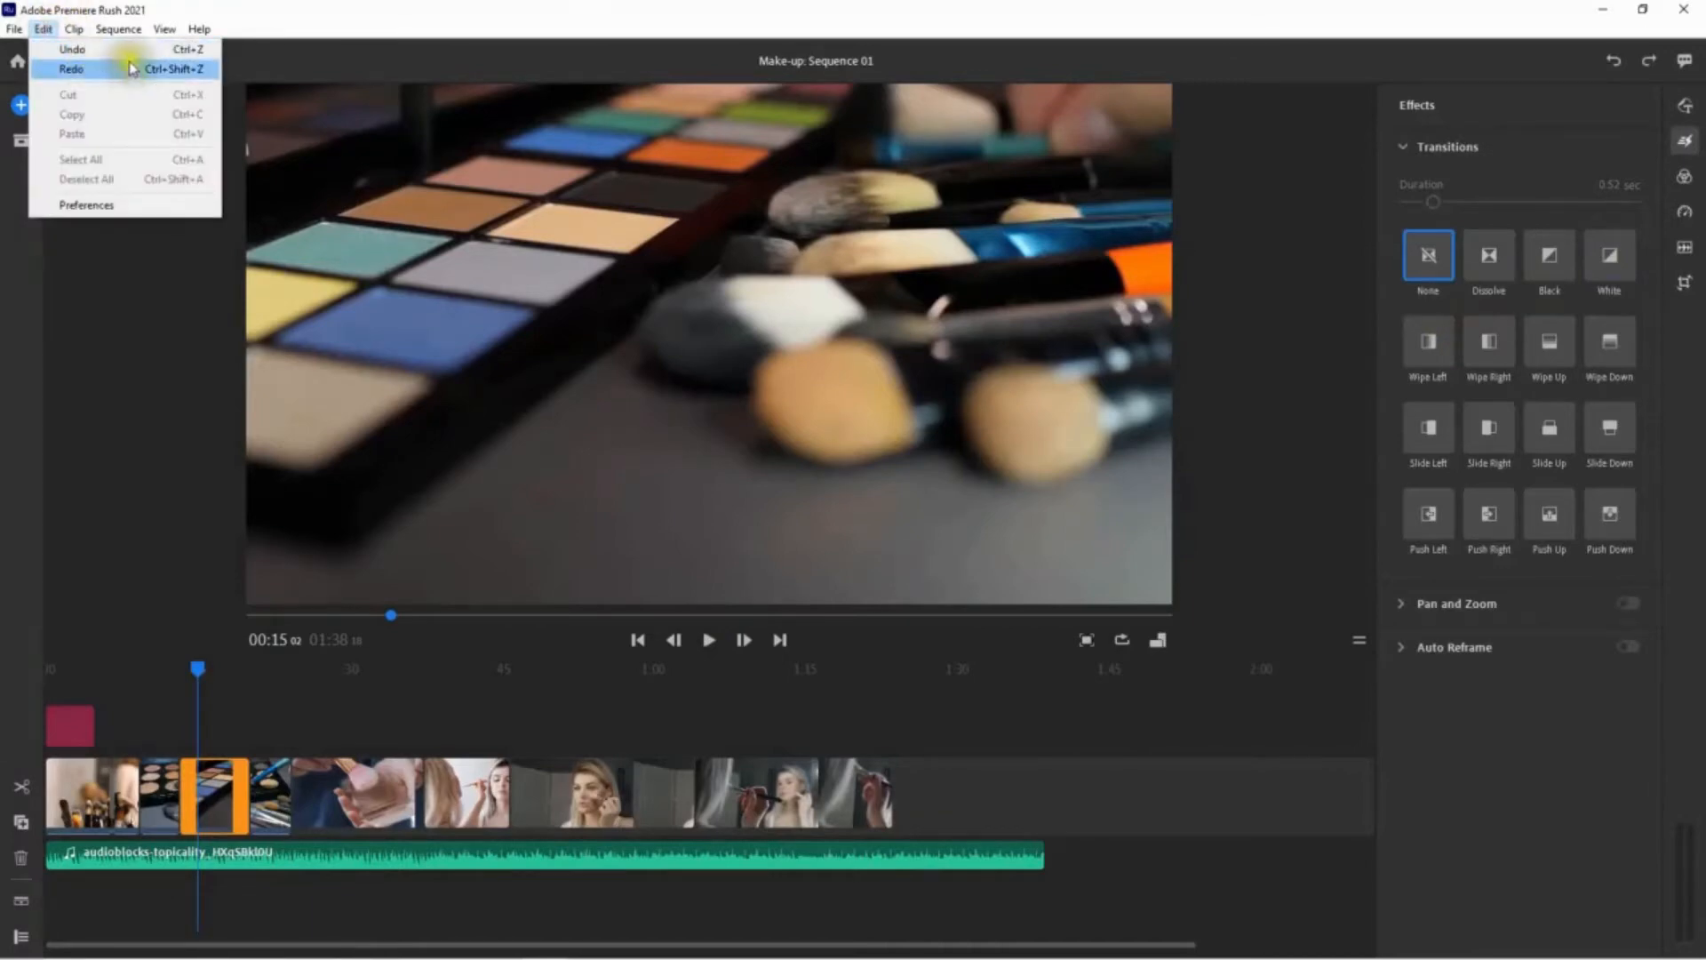
{"action": "left_click", "coordinate": [176, 59]}
{"action": "left_click", "coordinate": [175, 263]}
{"action": "left_click", "coordinate": [751, 262]}
- Try the Cinematic color preset on the selected palette clip, and set the preset back to None
{"action": "left_click", "coordinate": [1680, 188]}
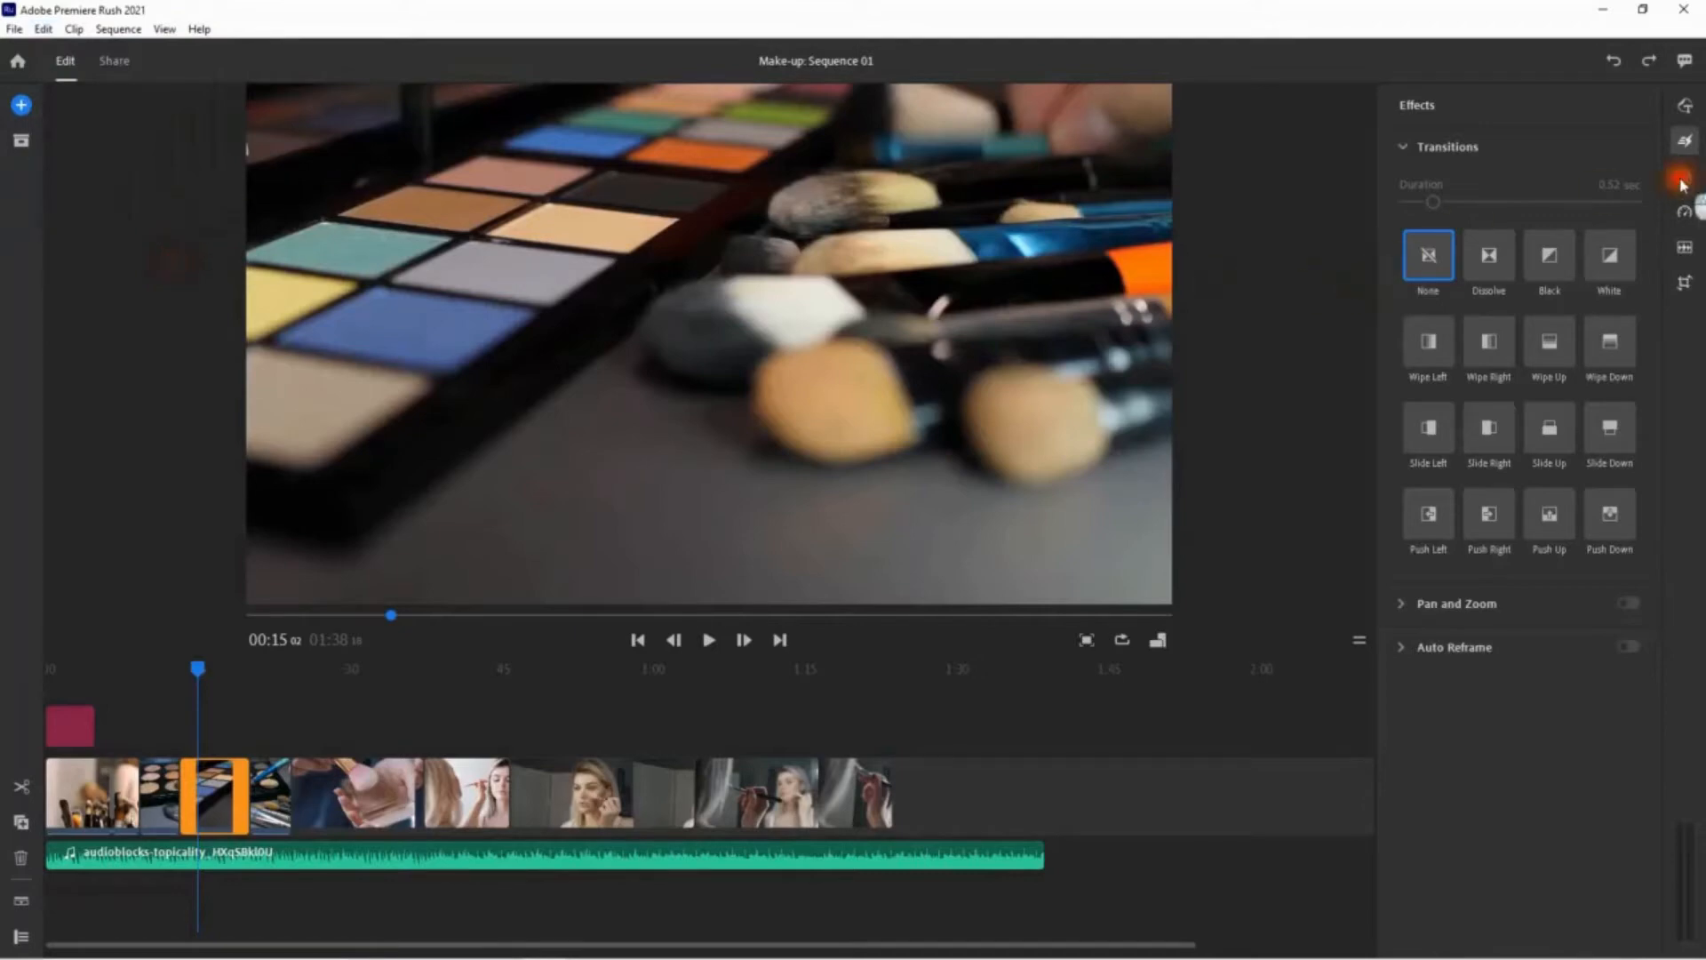
{"action": "left_click", "coordinate": [1297, 121]}
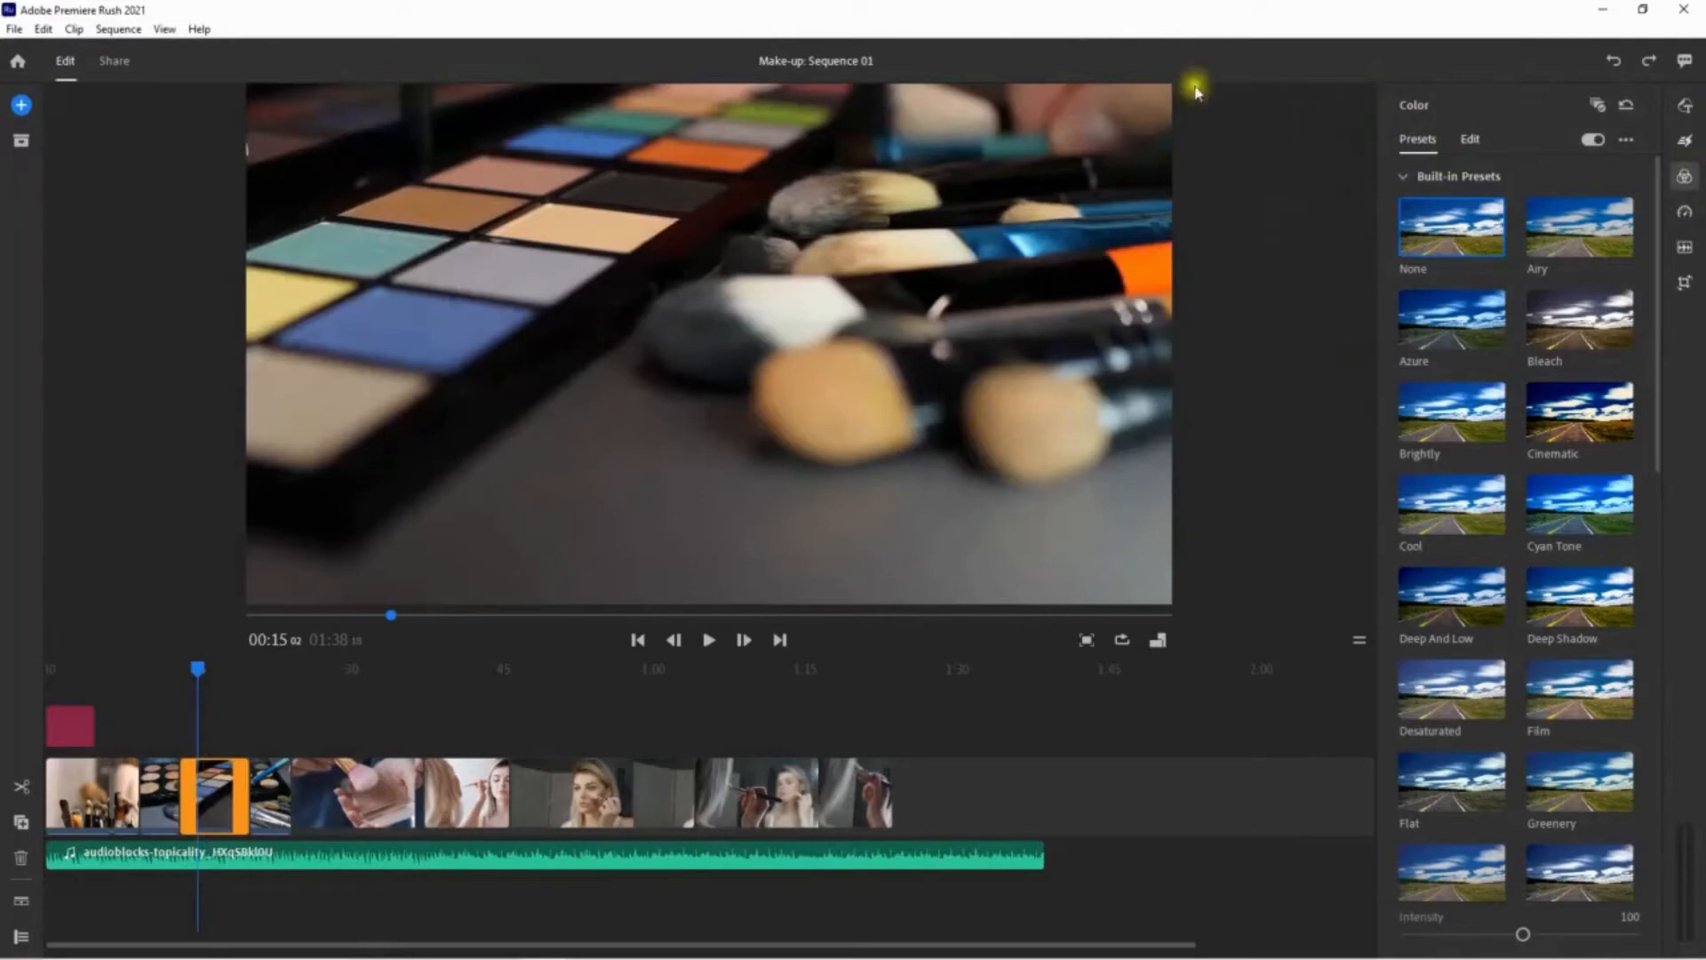
{"action": "left_click", "coordinate": [1593, 425]}
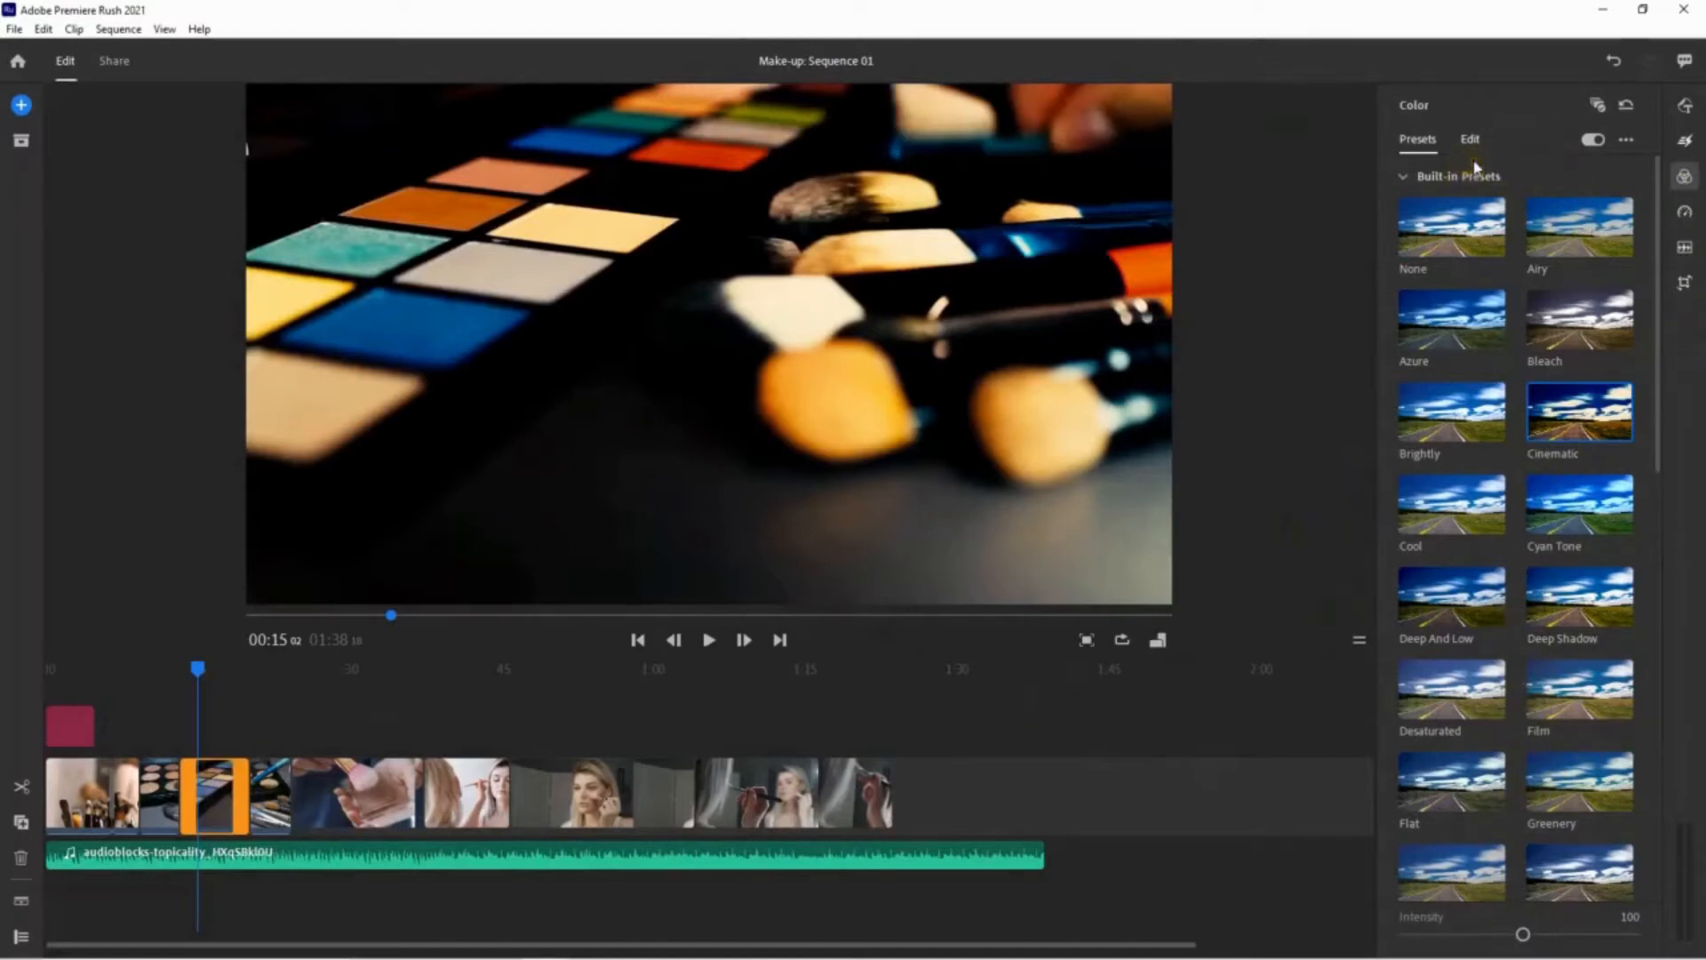
{"action": "left_click", "coordinate": [1450, 222]}
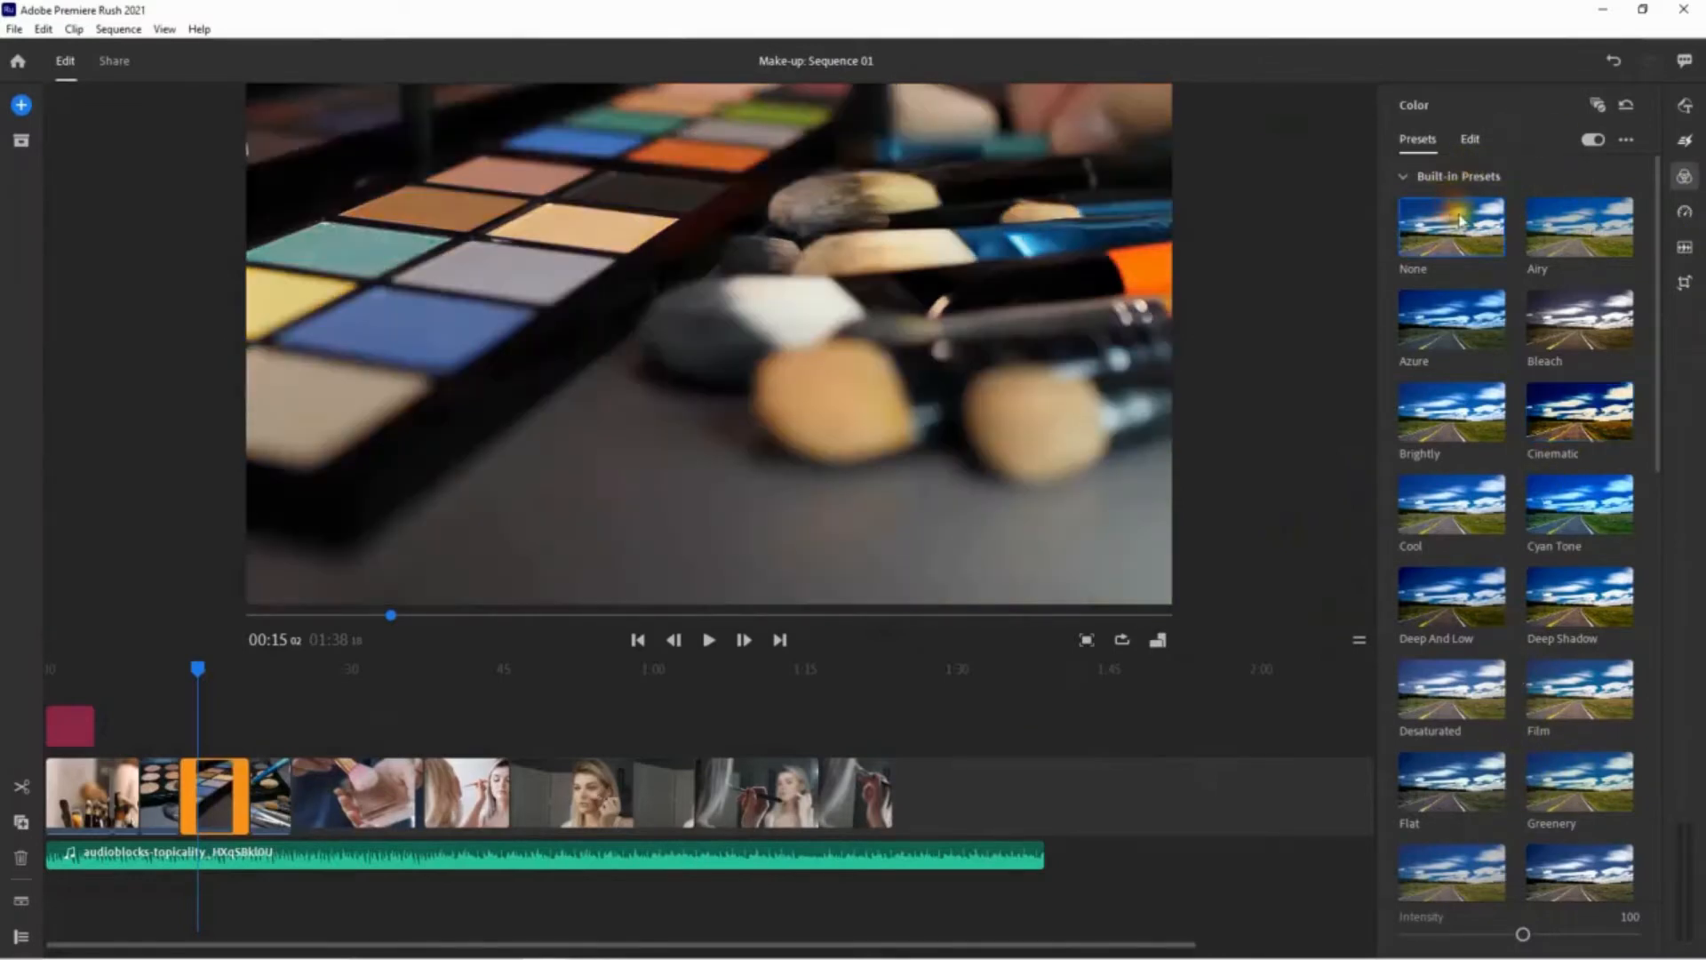
- Set the selected palette clip's exposure to 0.12 and look at its advanced color adjustments
{"action": "left_click", "coordinate": [1467, 140]}
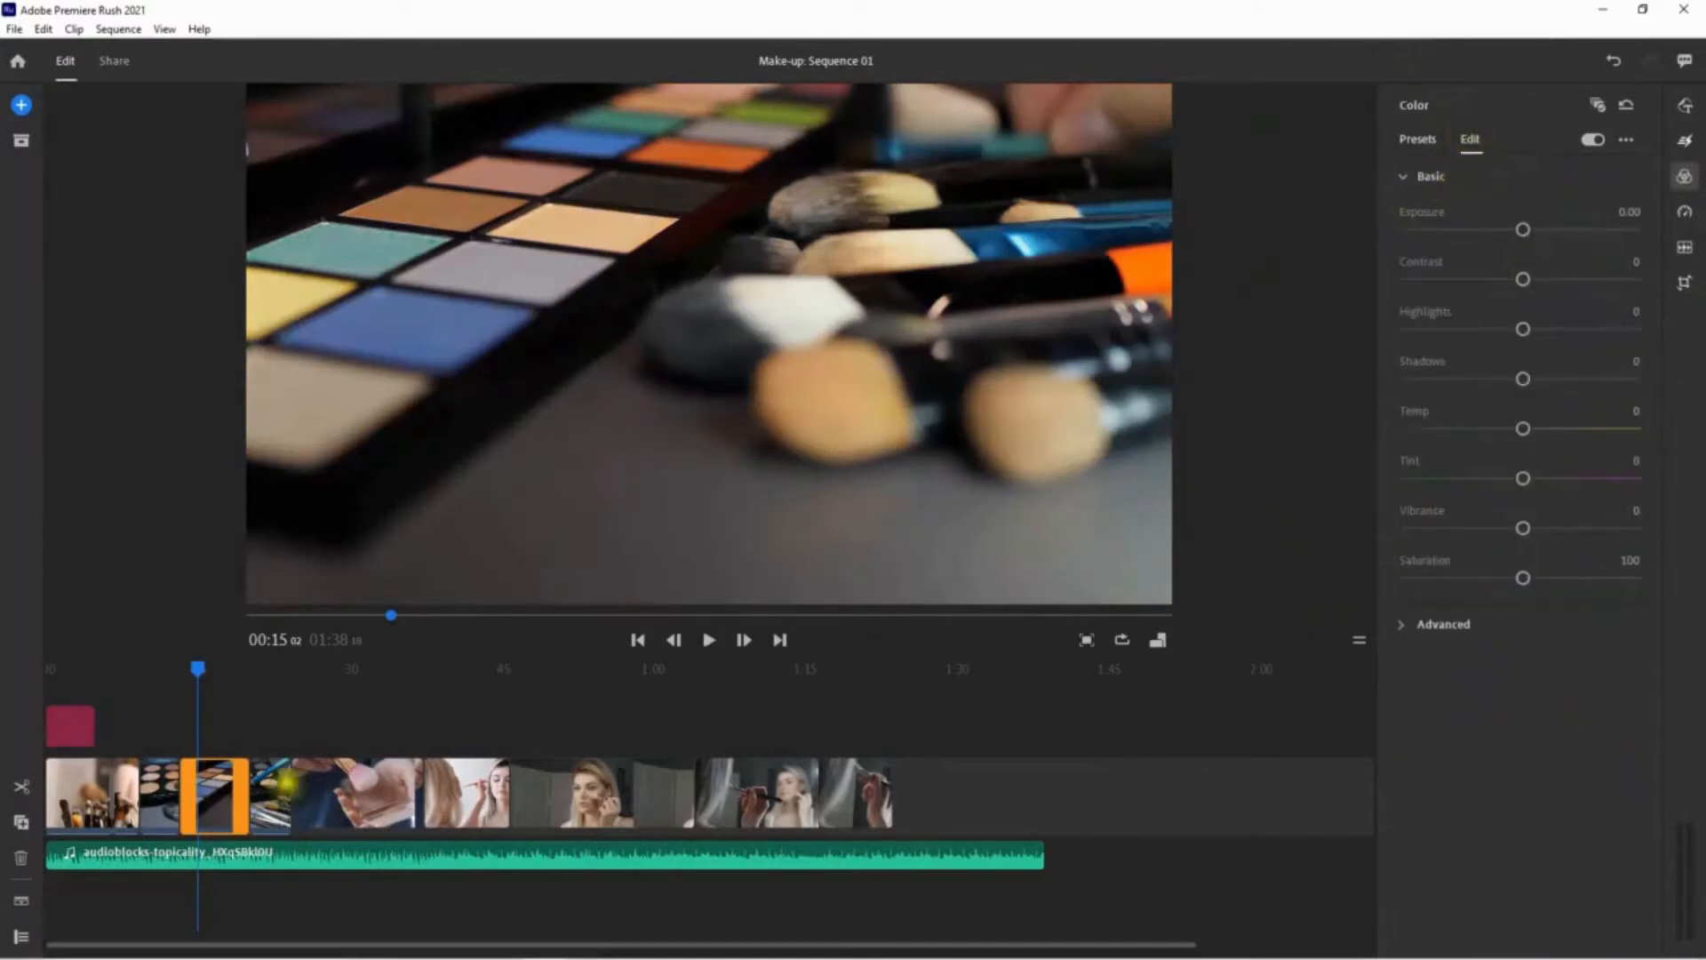
{"action": "mouse_move", "coordinate": [1522, 230]}
{"action": "left_mouse_down"}
{"action": "mouse_move", "coordinate": [1613, 233]}
{"action": "mouse_move", "coordinate": [1463, 232]}
{"action": "mouse_move", "coordinate": [1535, 232]}
{"action": "mouse_move", "coordinate": [1522, 240]}
{"action": "left_mouse_up"}
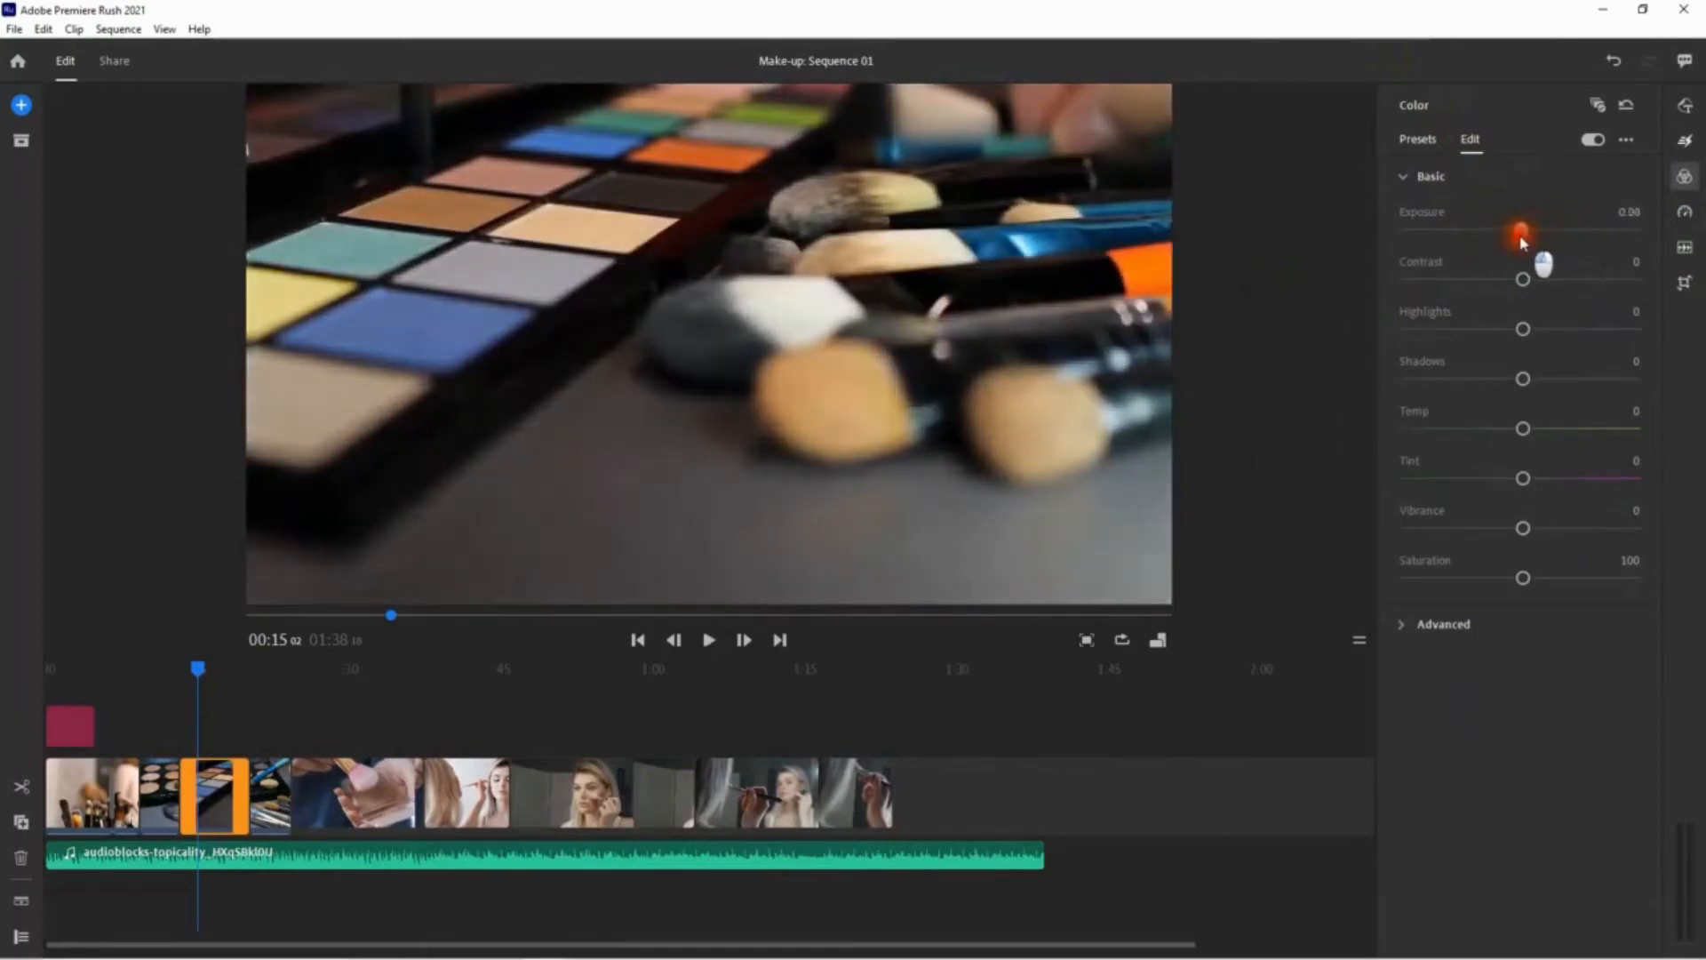
{"action": "left_click_drag", "start_coordinate": [1518, 242], "coordinate": [1525, 236]}
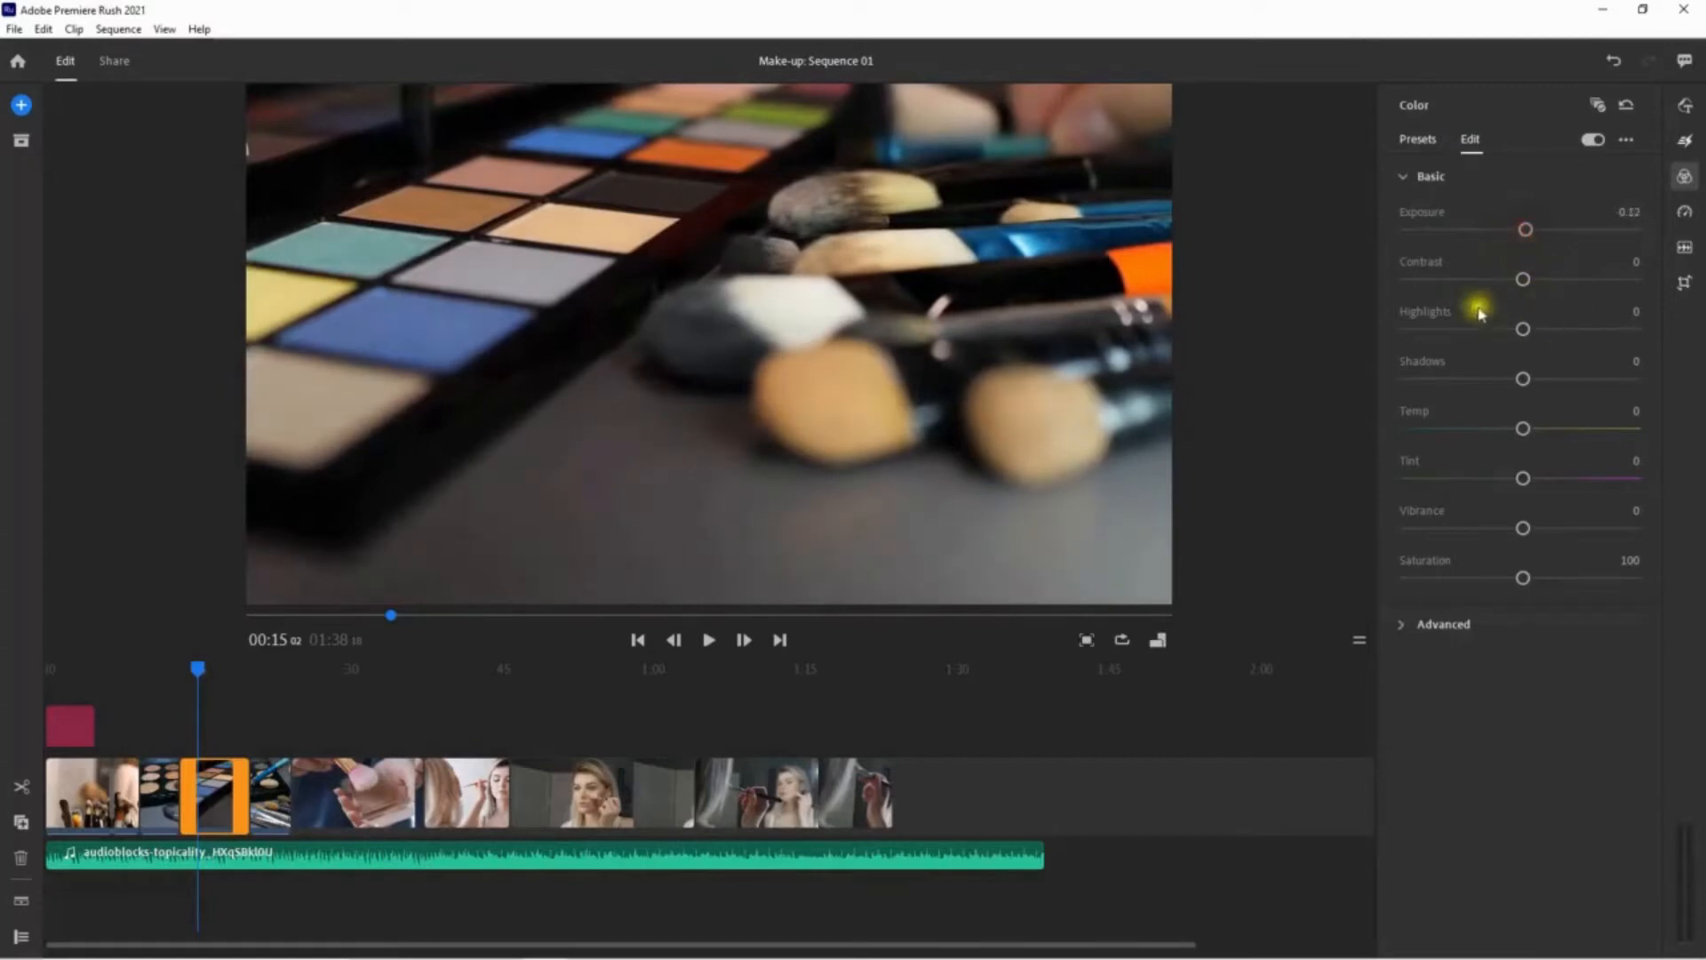
{"action": "left_click", "coordinate": [1403, 627]}
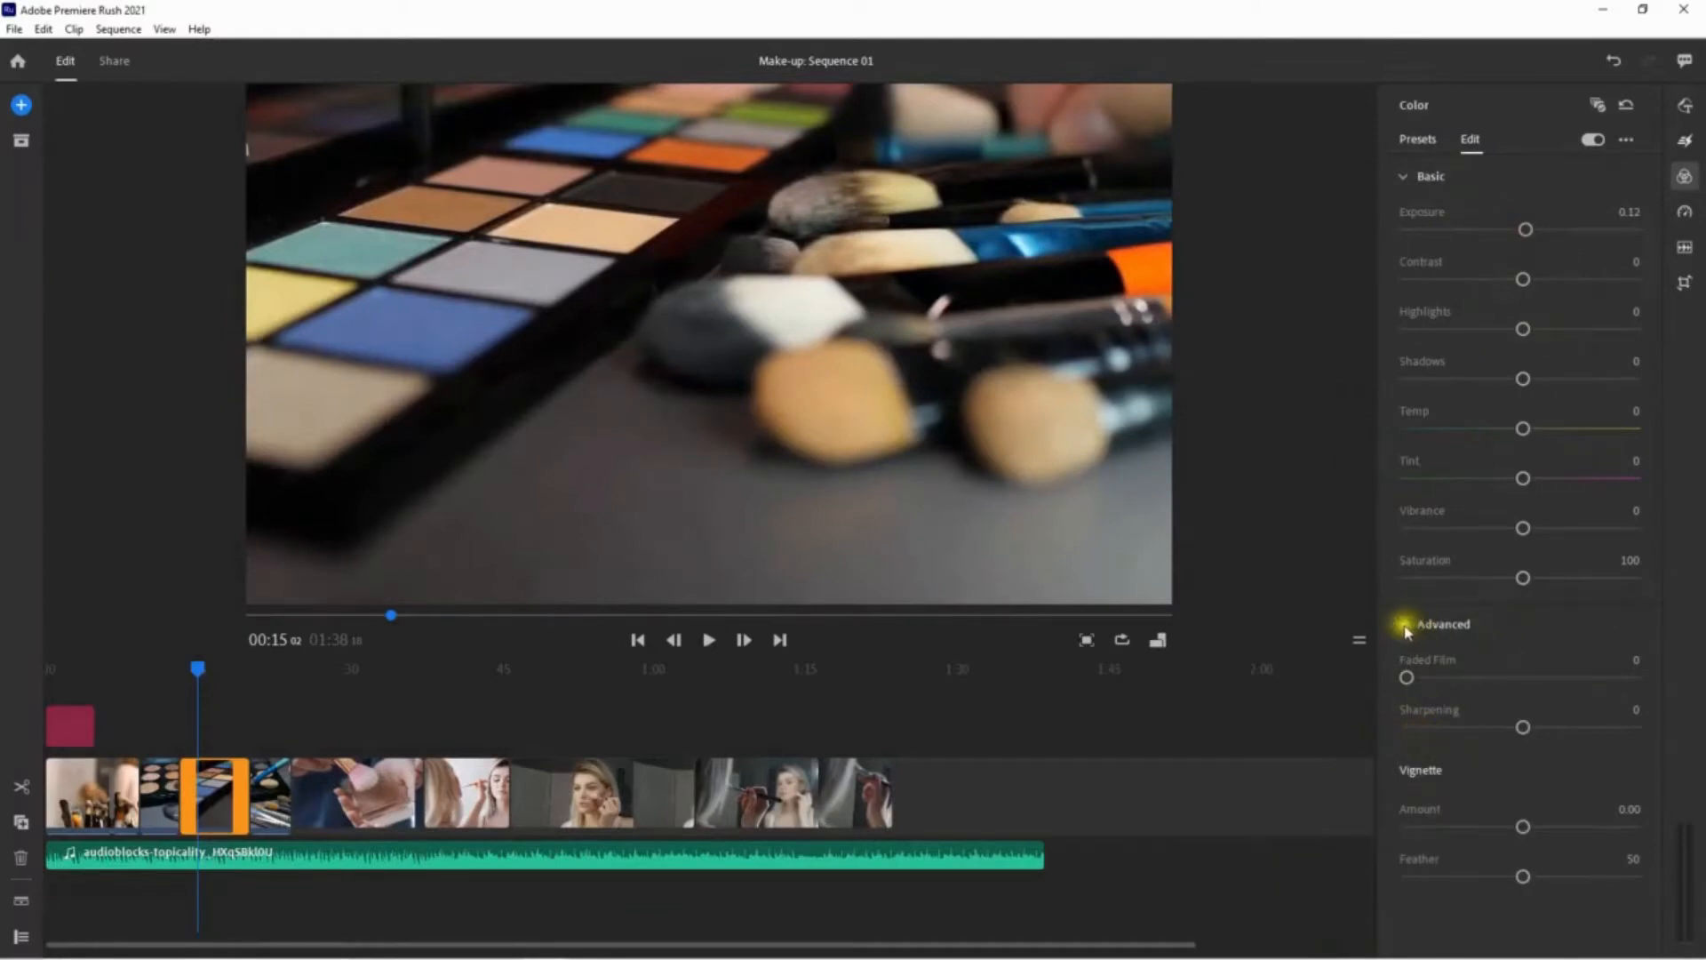
{"action": "left_click", "coordinate": [1404, 626]}
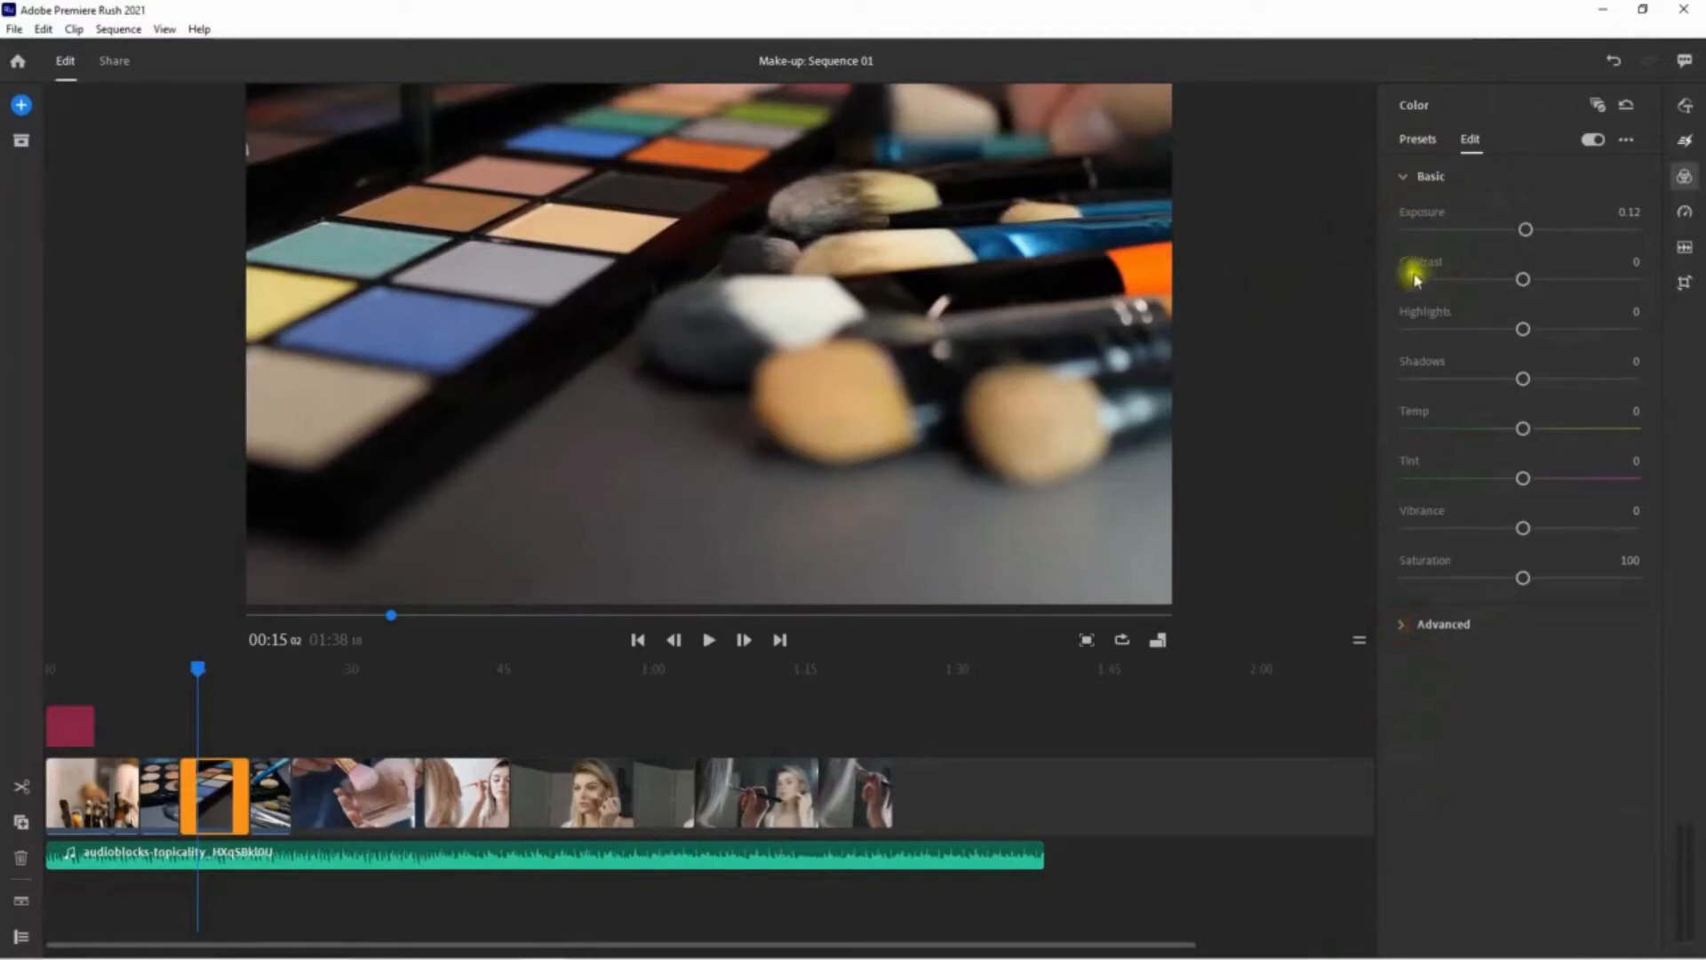
{"action": "left_click", "coordinate": [1419, 143]}
- Look through the speed, audio, transform and graphics settings for the selected palette clip
{"action": "left_click", "coordinate": [1687, 213]}
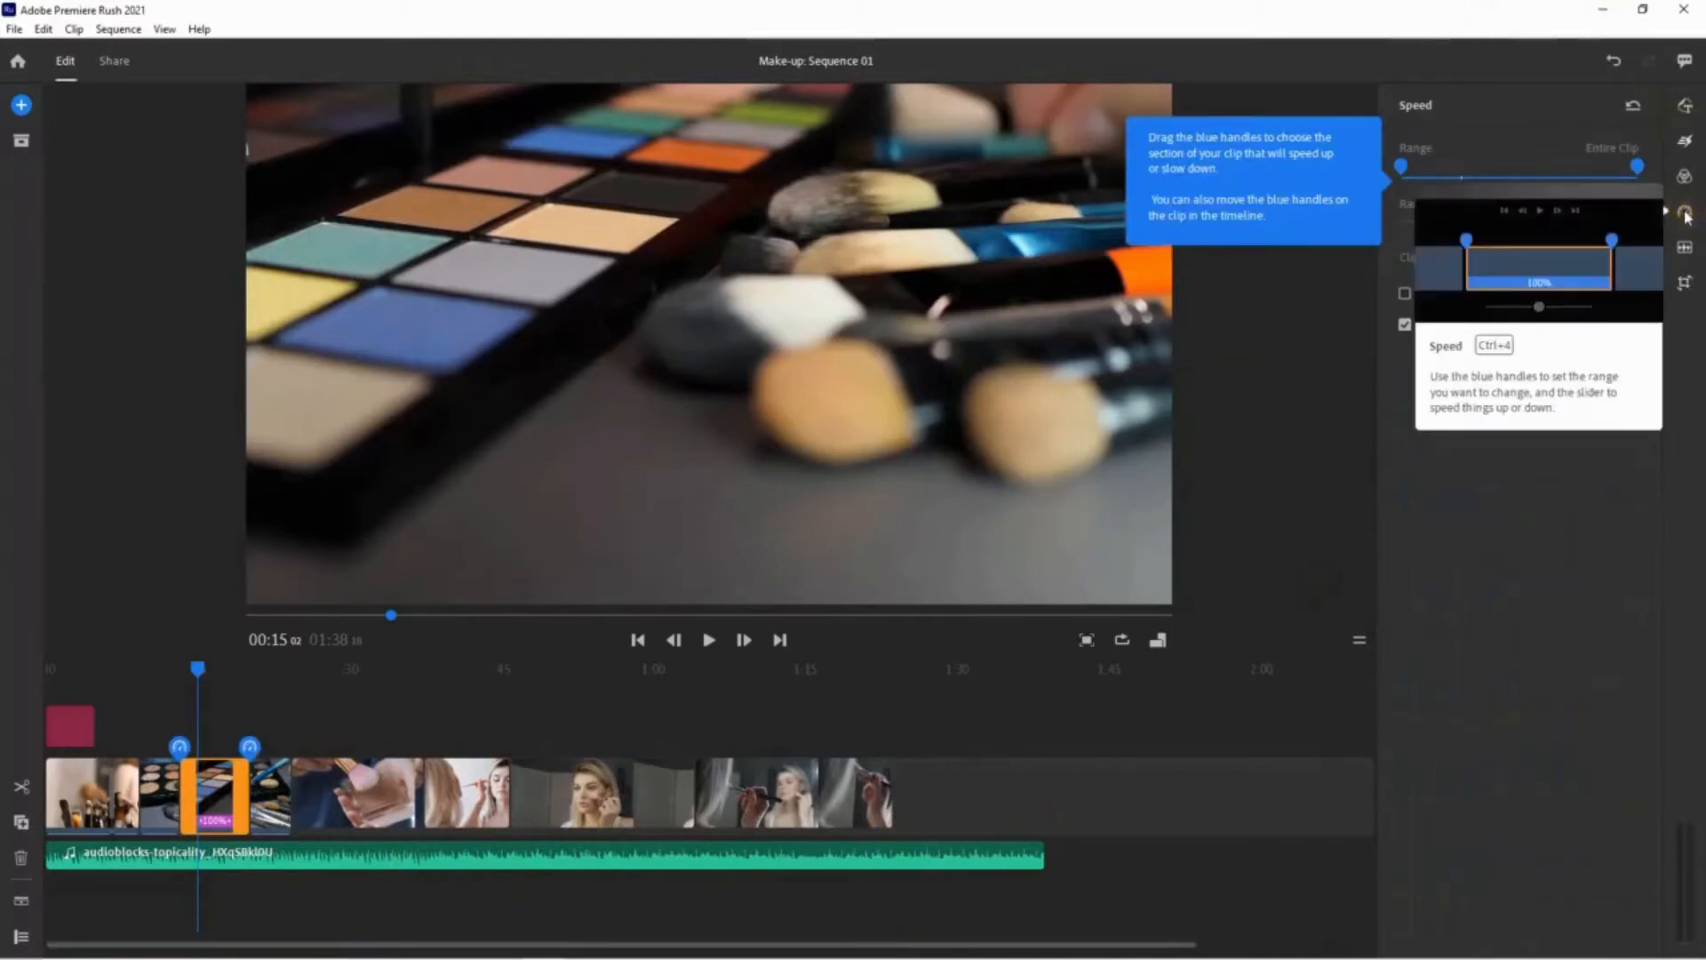
{"action": "left_click", "coordinate": [1686, 248]}
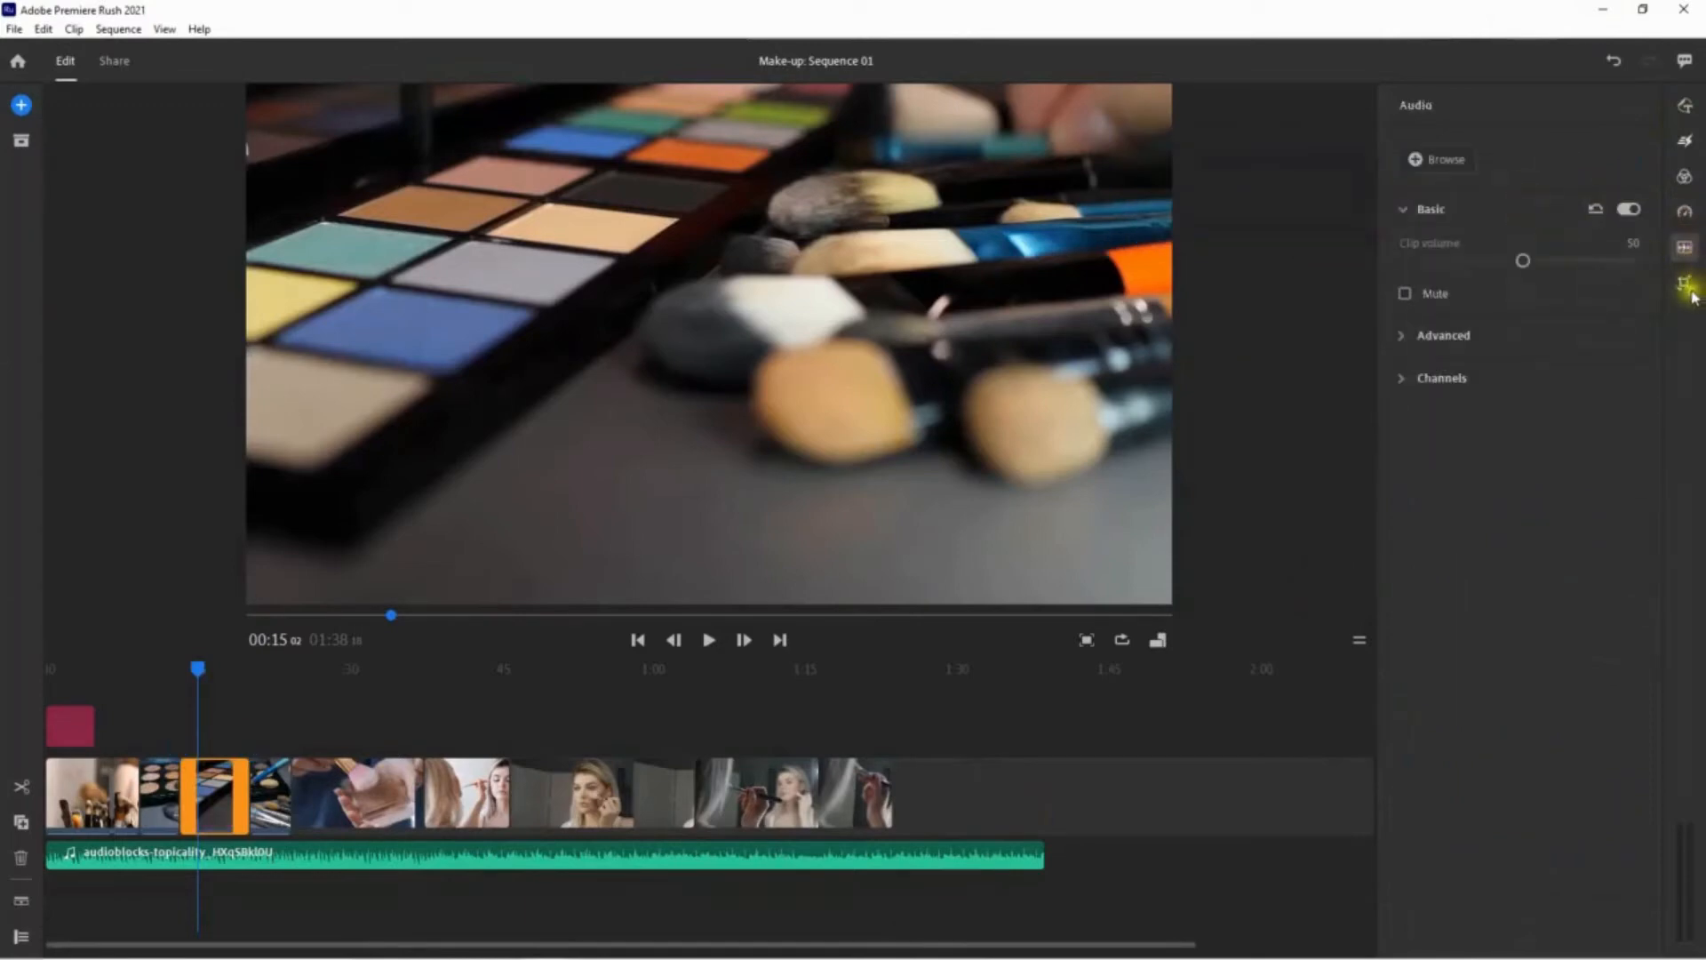
{"action": "left_click", "coordinate": [1687, 284]}
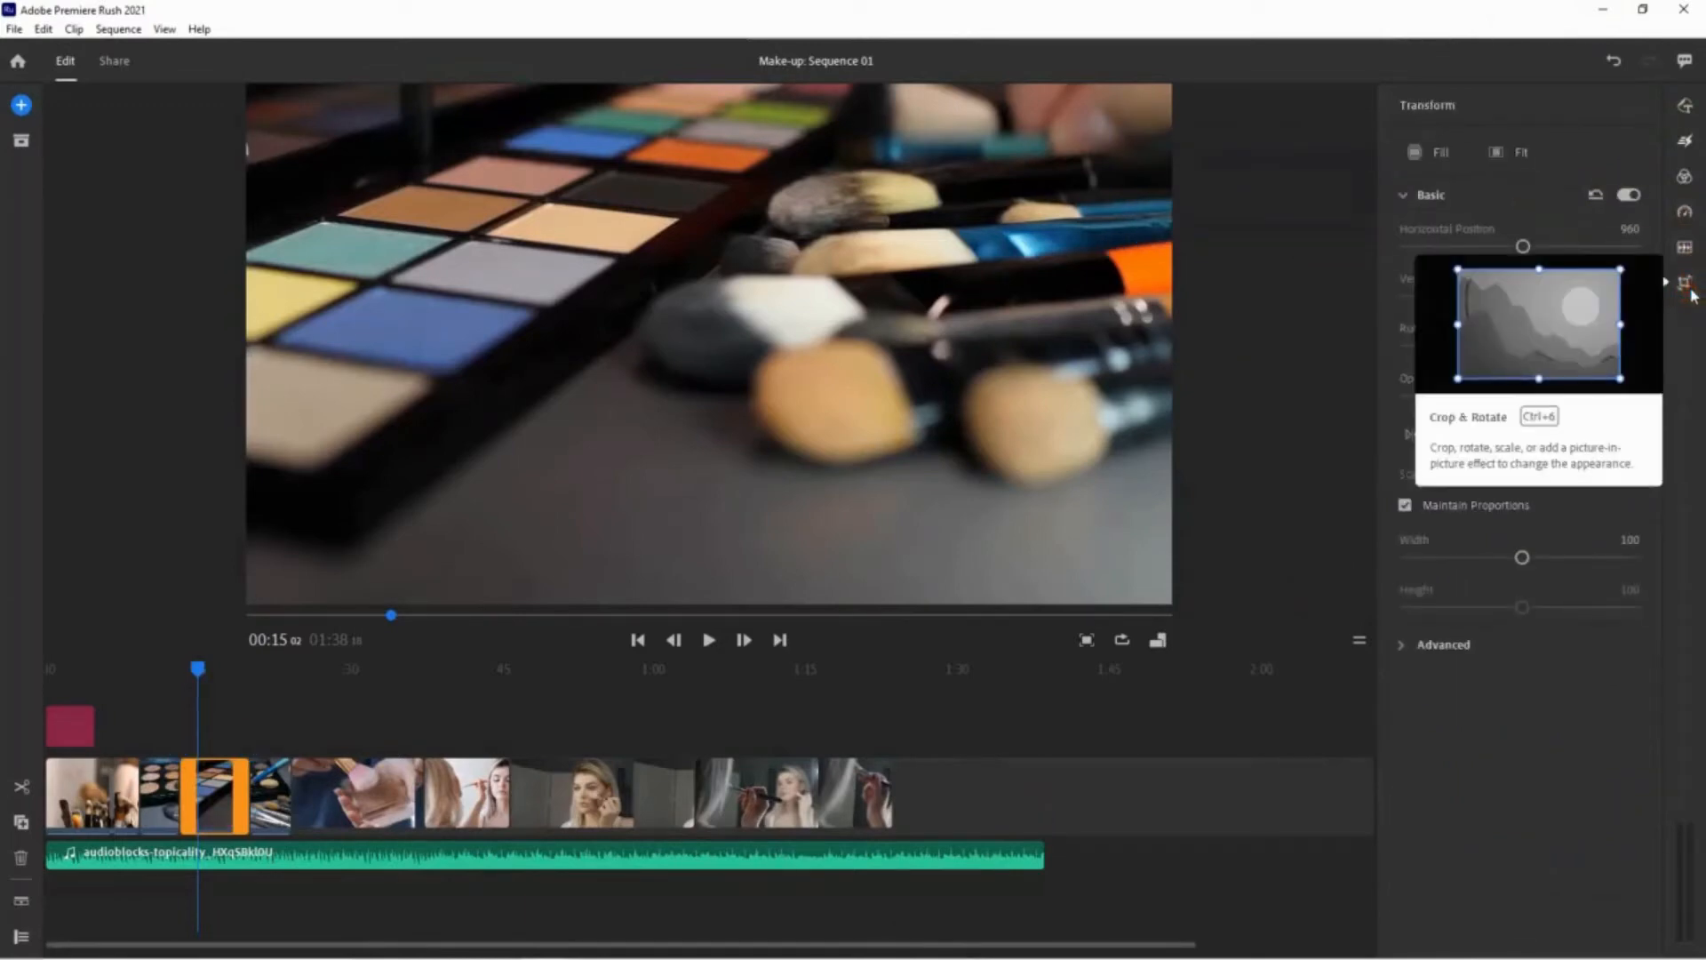
{"action": "left_click", "coordinate": [1689, 109]}
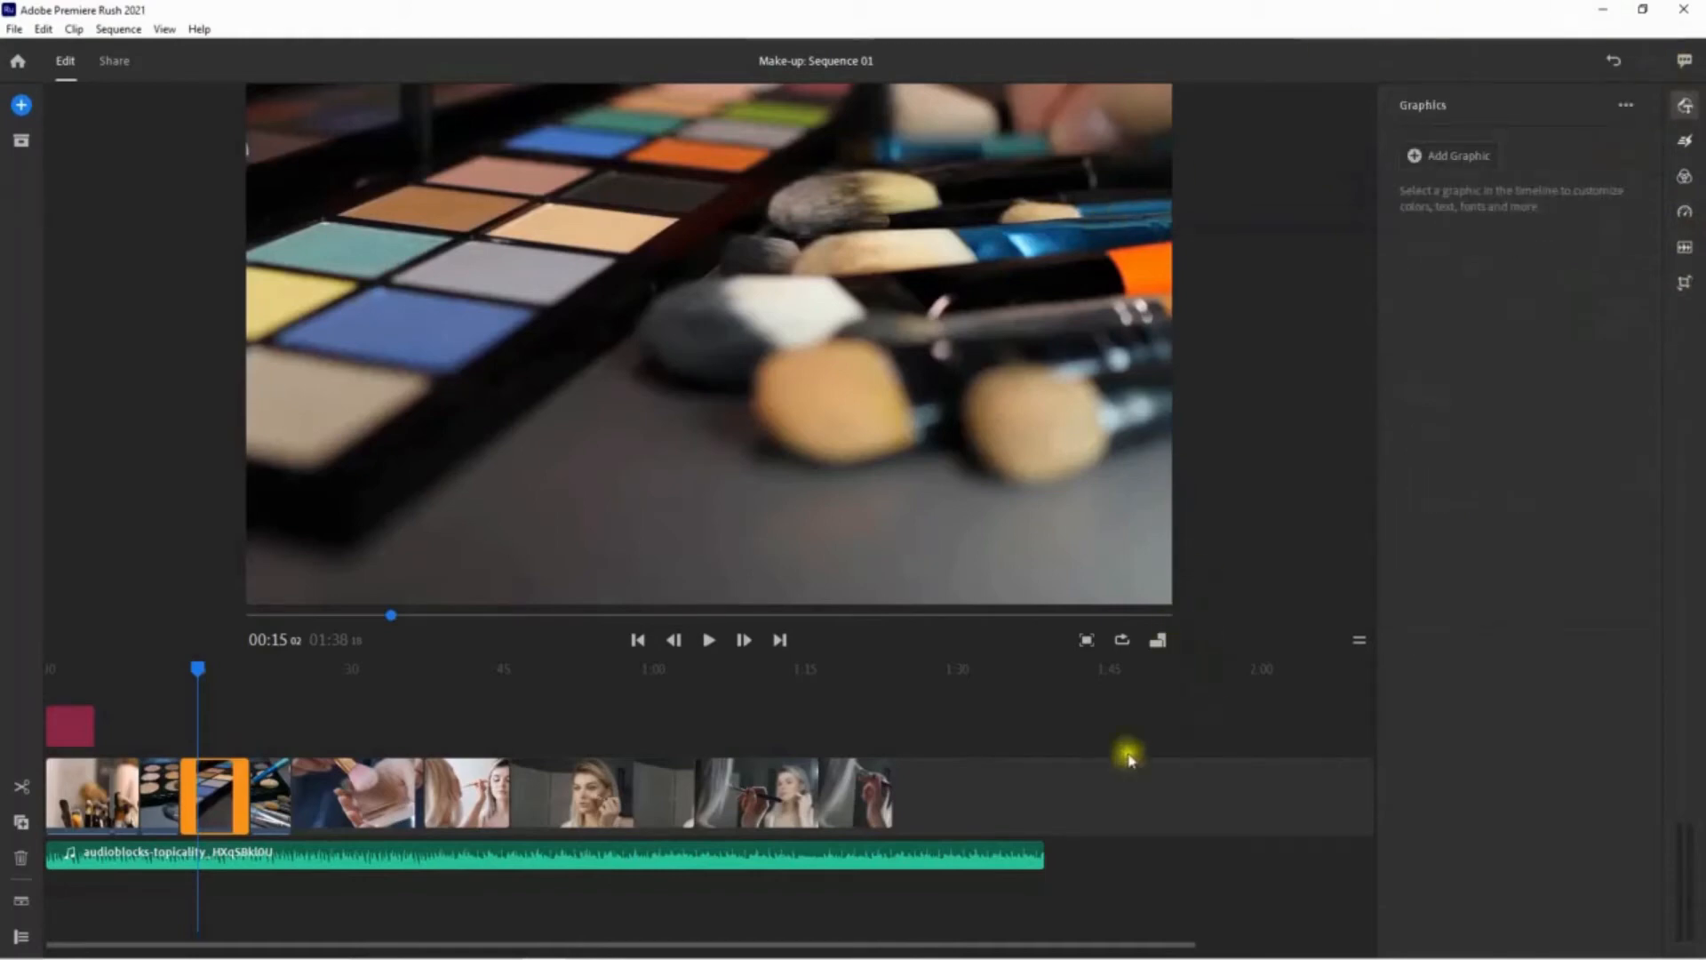
- Trim the music track to end with the last video clip, and close the graphics settings
{"action": "left_click", "coordinate": [1030, 856]}
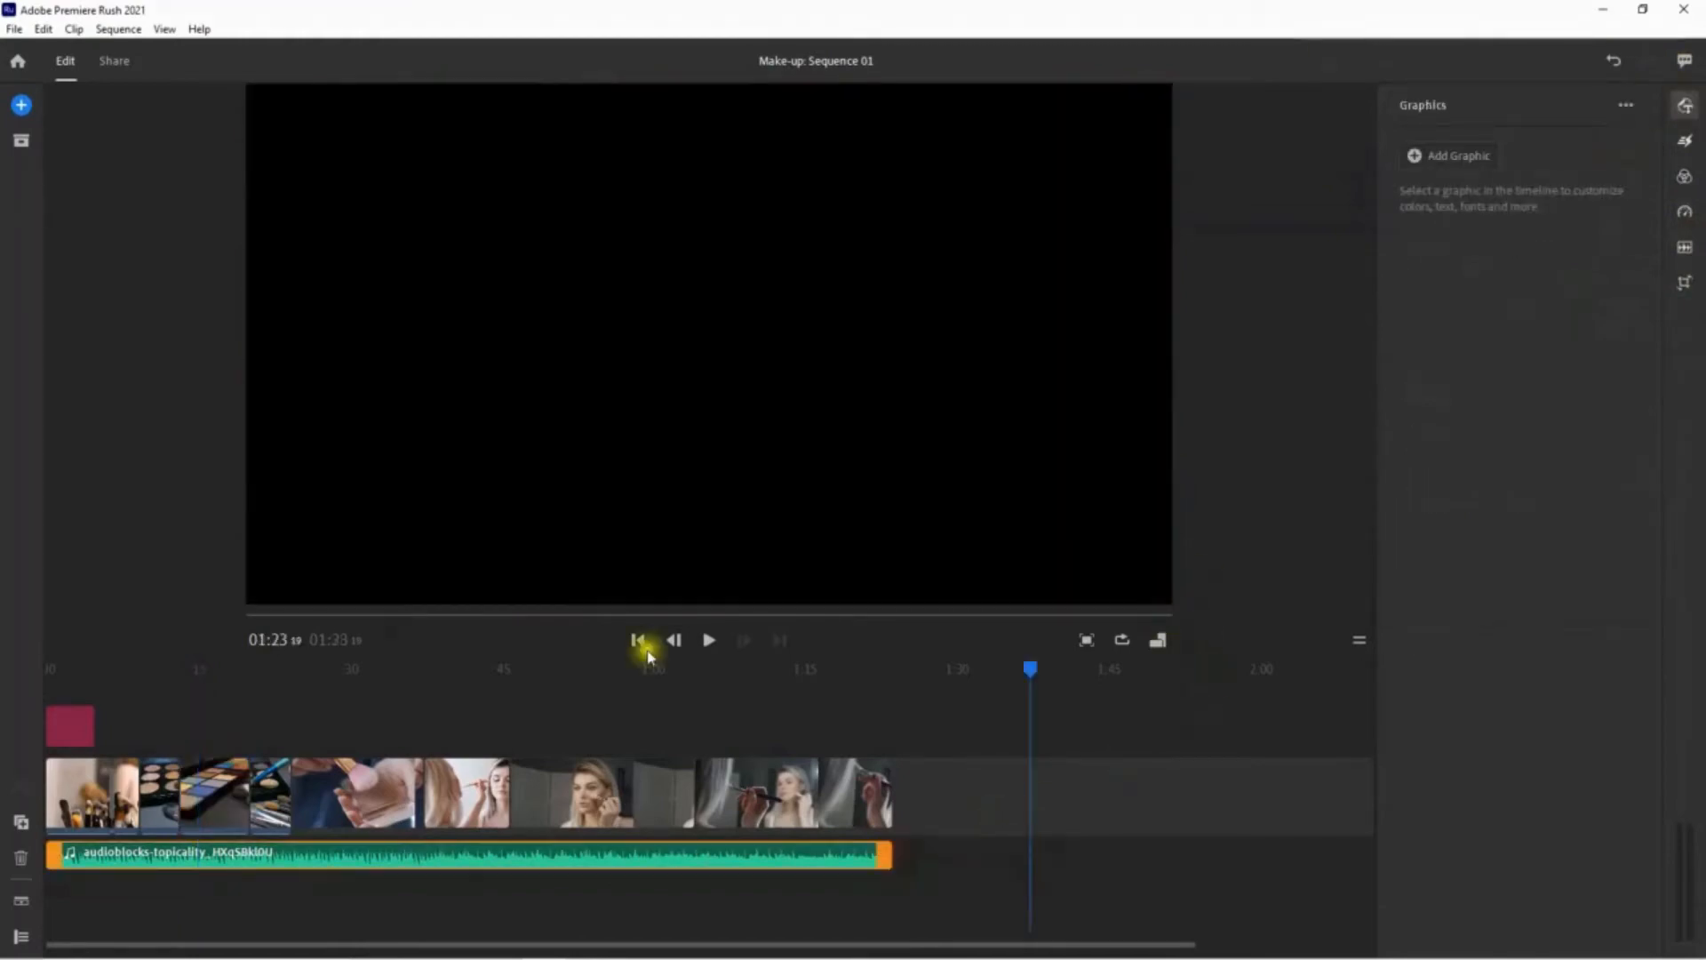
{"action": "left_click", "coordinate": [644, 648]}
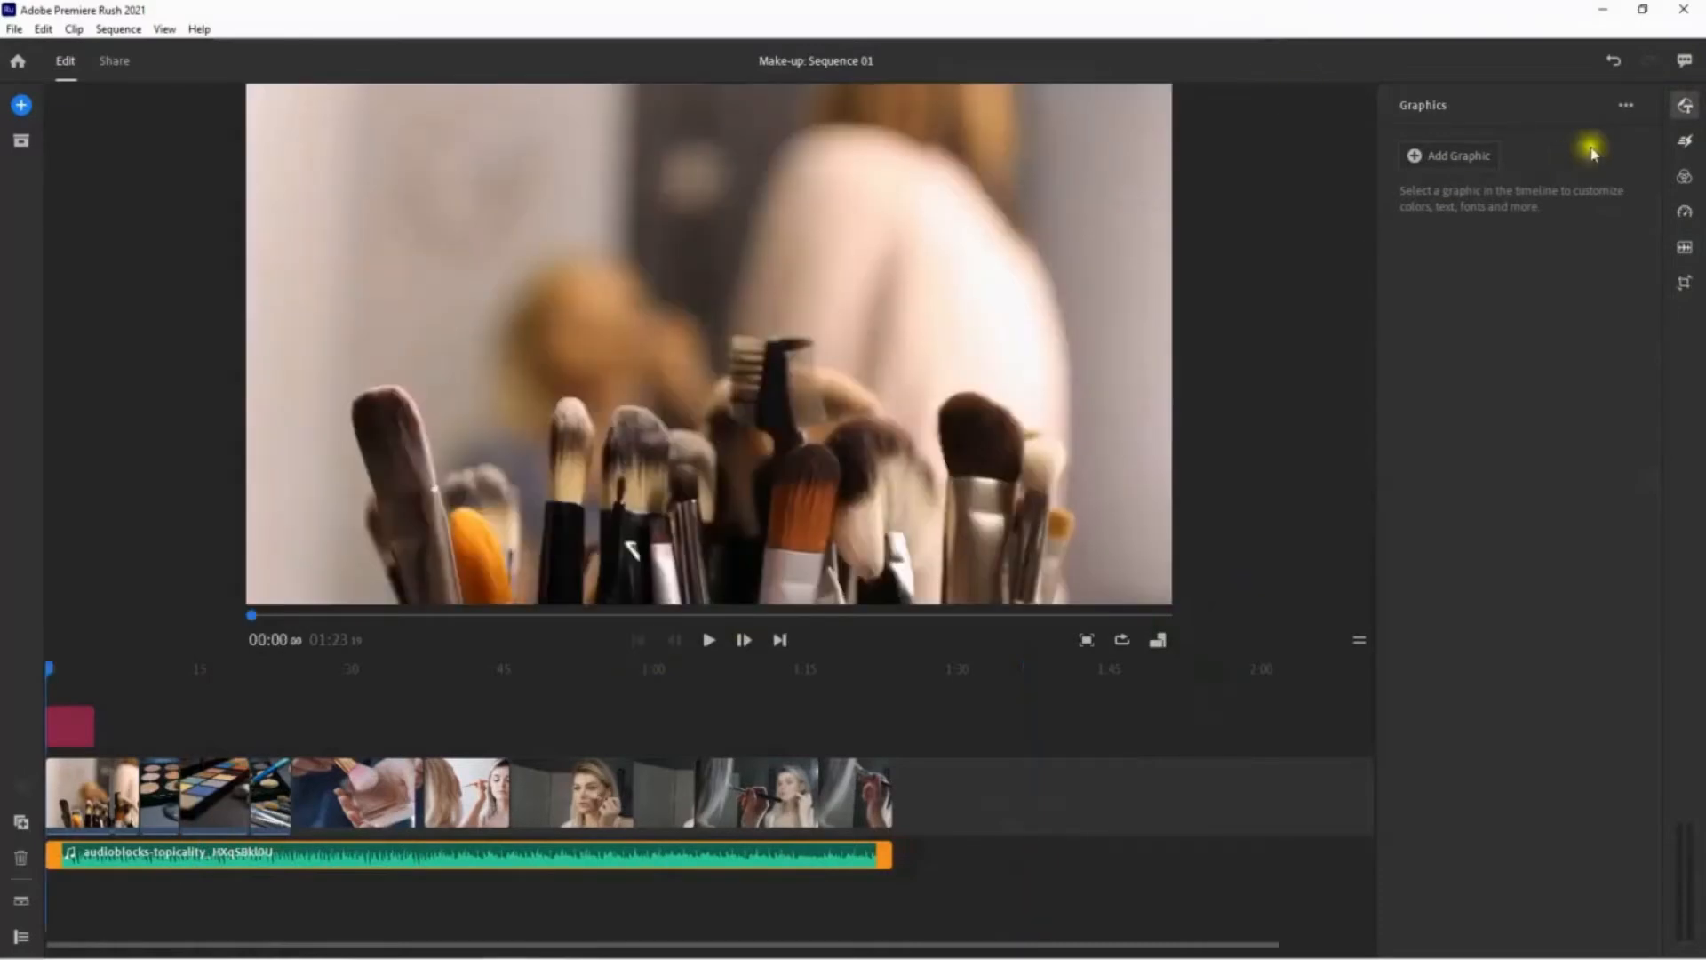
{"action": "left_click", "coordinate": [1683, 106]}
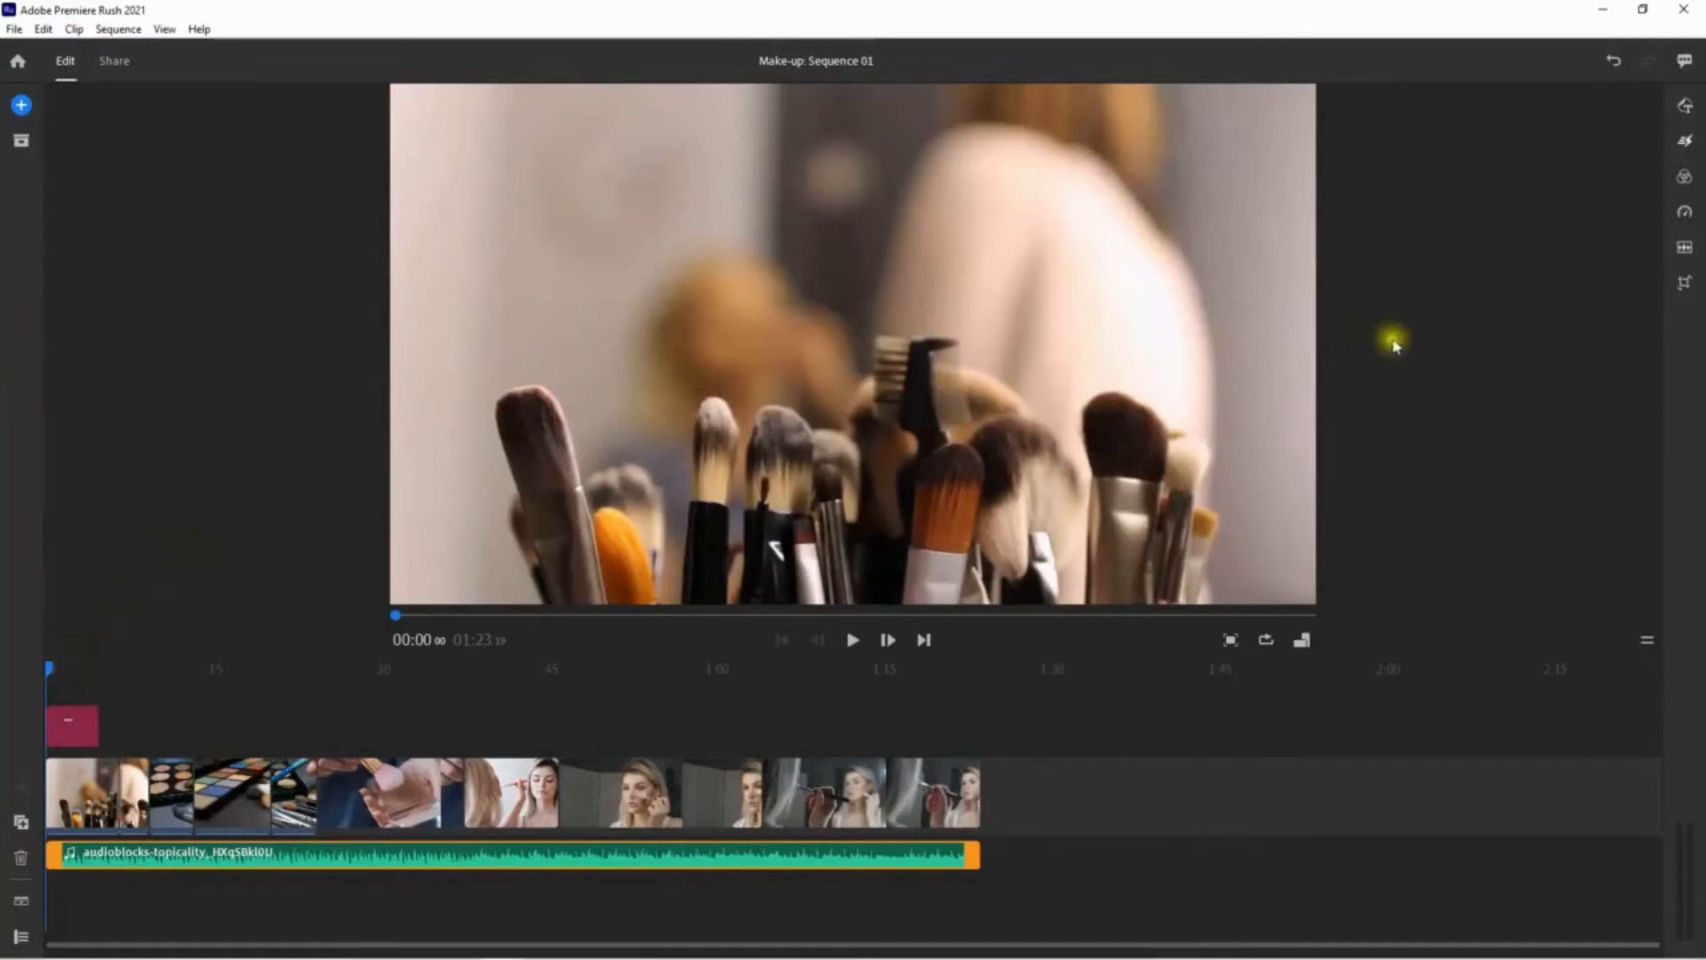
- Preview the Super Star title over the brushes clip and delete the second piece of the brushes clip
{"action": "left_click", "coordinate": [844, 642]}
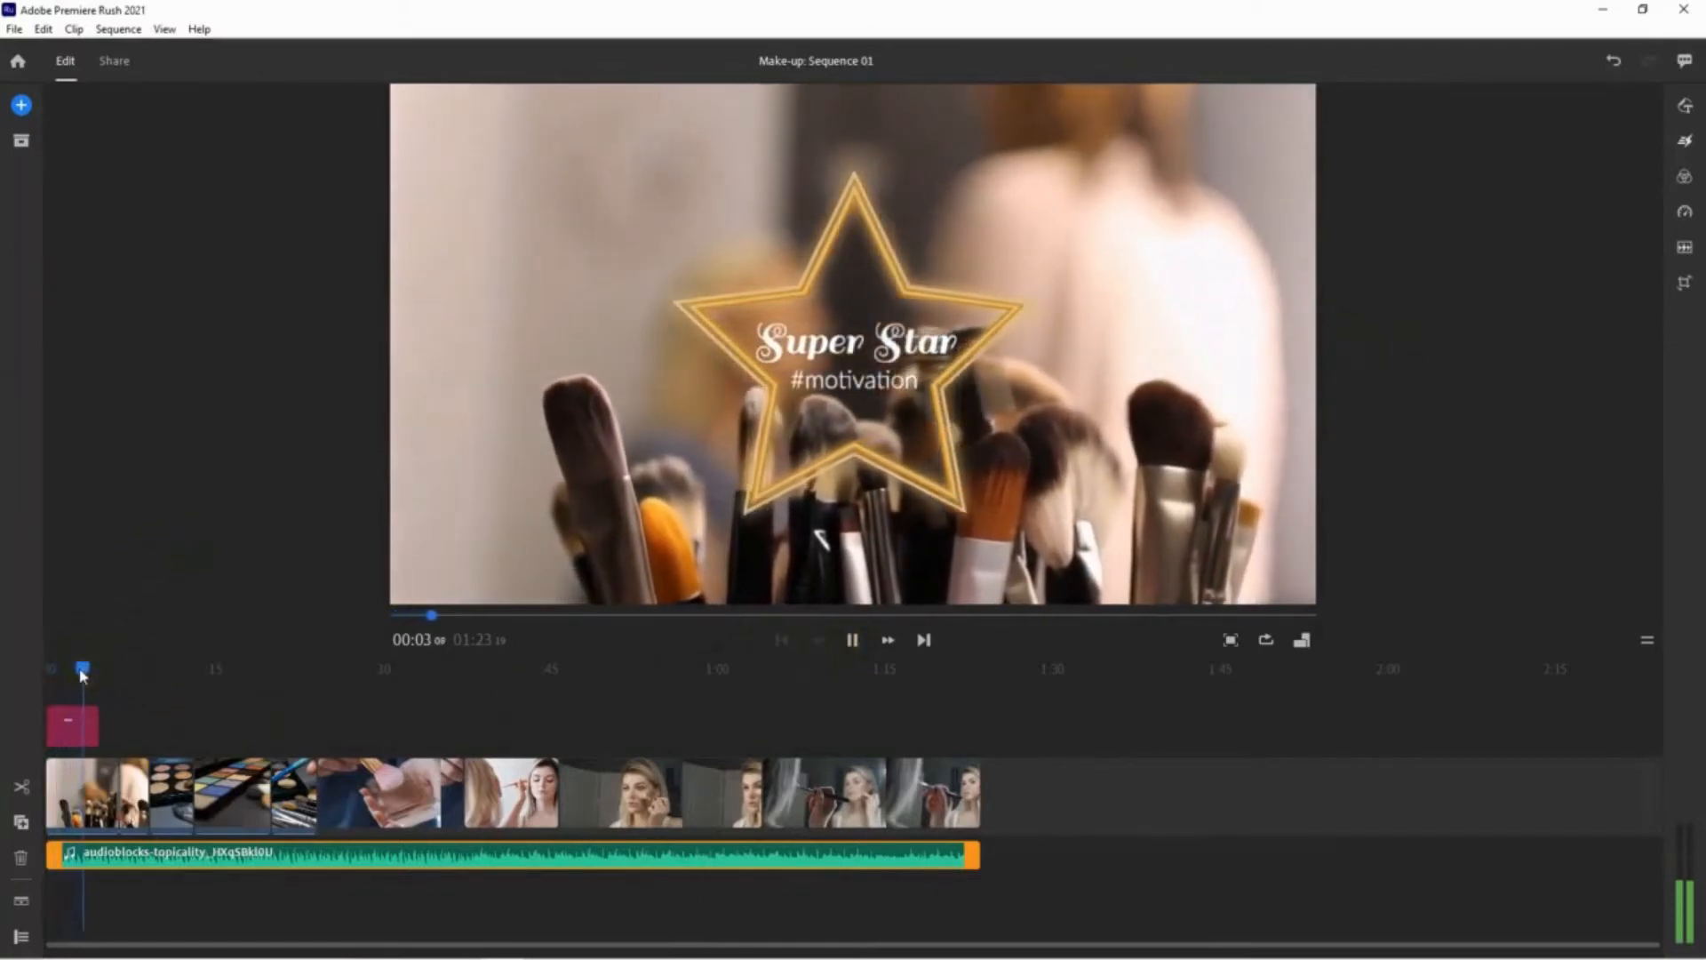
{"action": "mouse_move", "coordinate": [80, 673]}
{"action": "left_mouse_down"}
{"action": "mouse_move", "coordinate": [122, 675]}
{"action": "mouse_move", "coordinate": [98, 686]}
{"action": "left_mouse_up"}
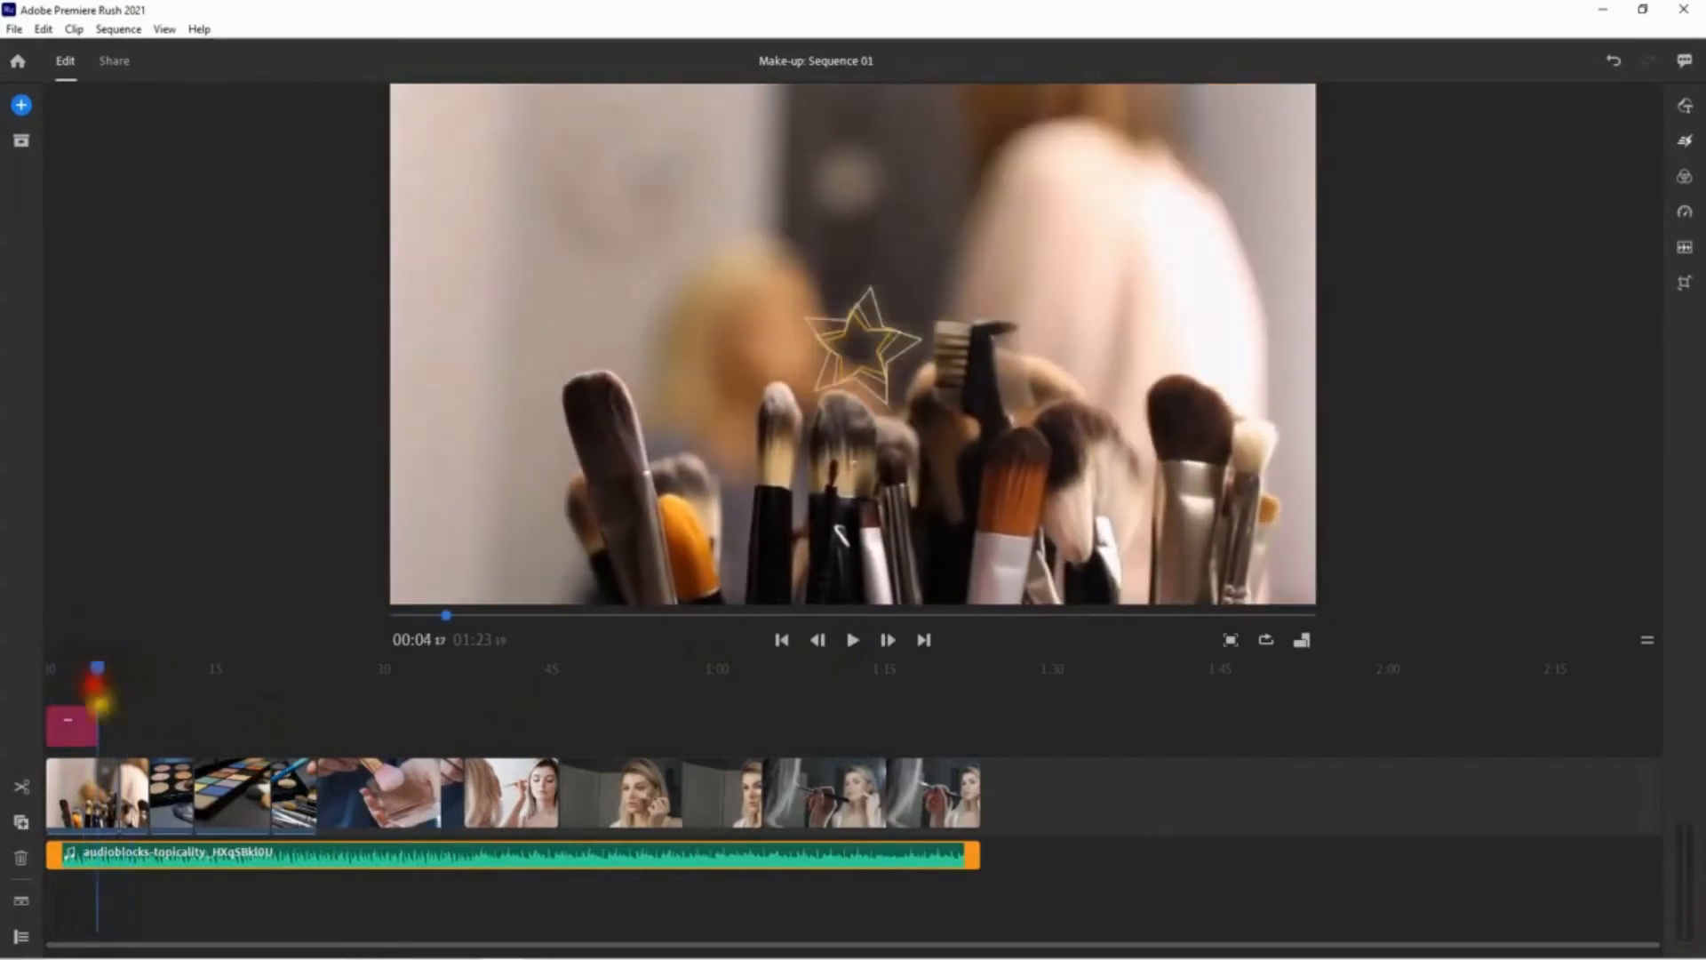
{"action": "left_click", "coordinate": [137, 791]}
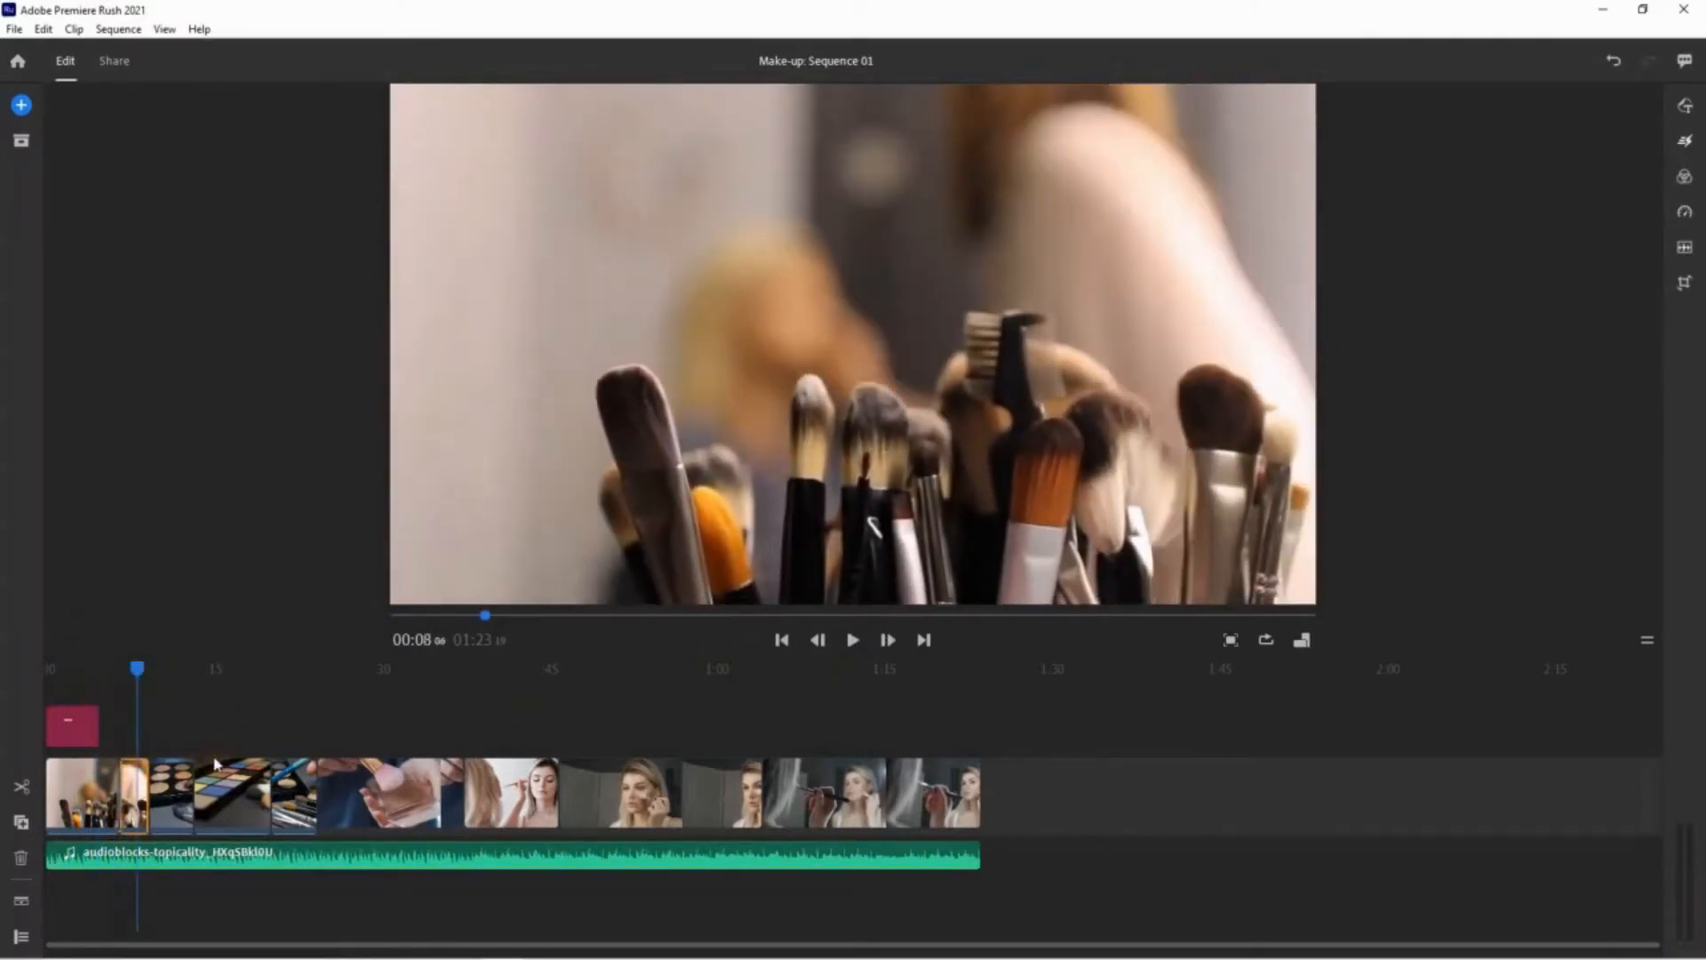
{"action": "key", "text": "Delete"}
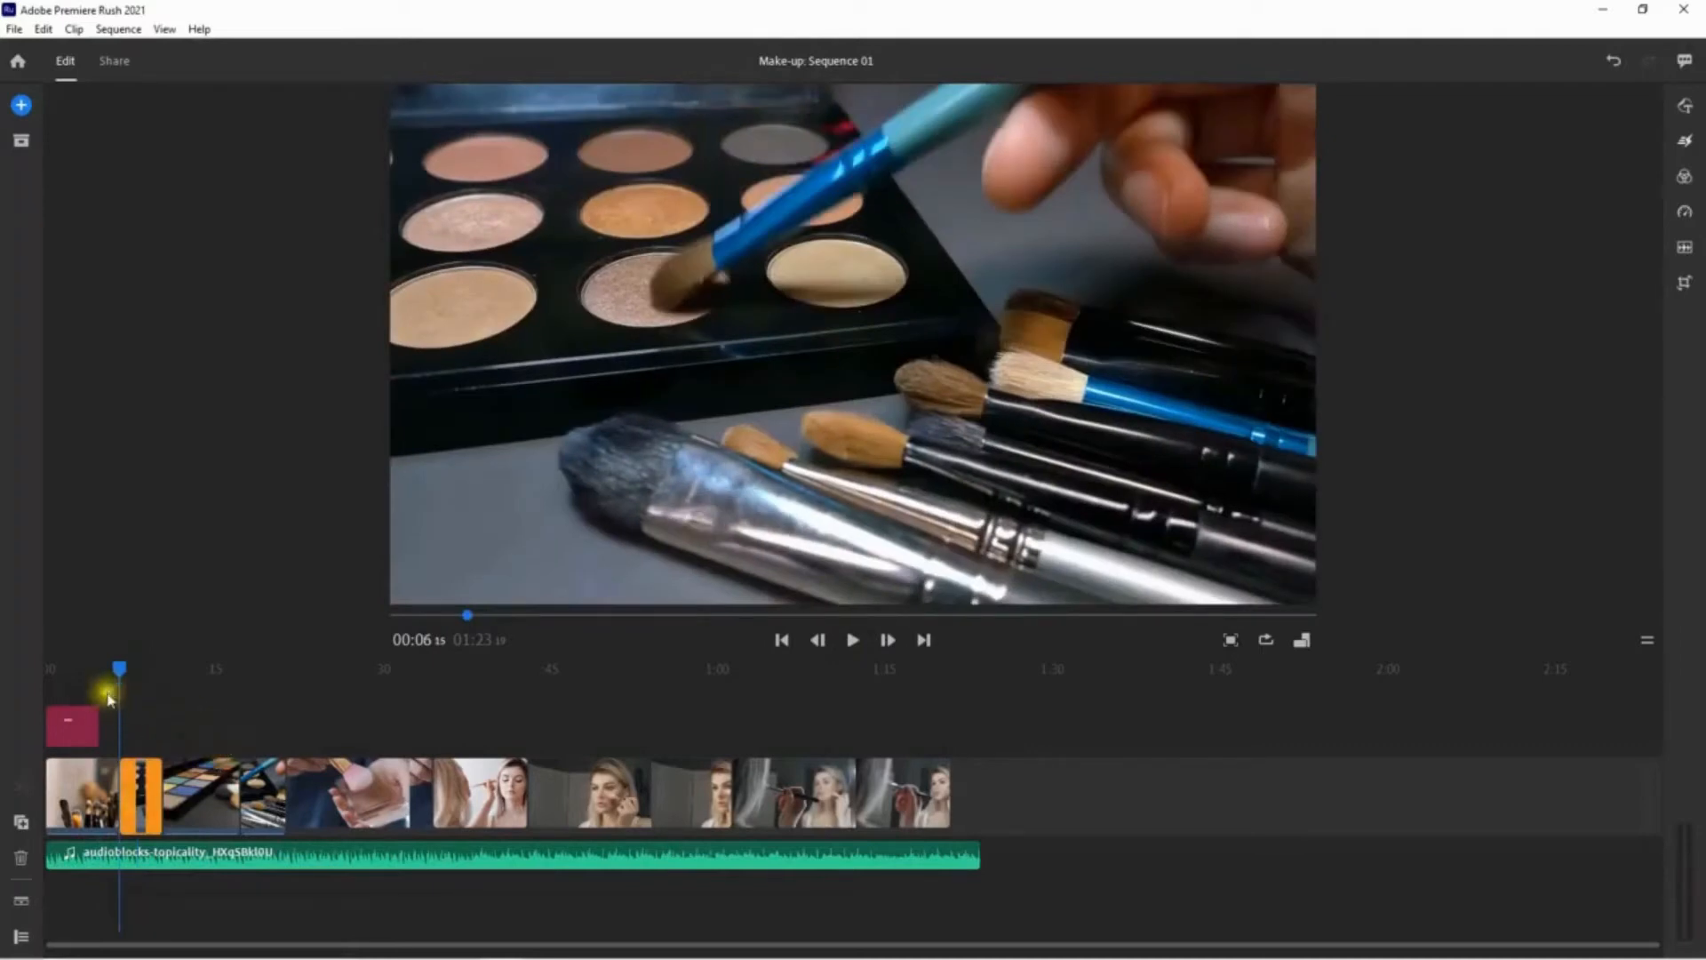
- Move the colorful eyeshadow palette clip between the woman's light-background clip and her dark-background clip
{"action": "left_click_drag", "start_coordinate": [119, 668], "coordinate": [182, 668]}
{"action": "left_click", "coordinate": [222, 772]}
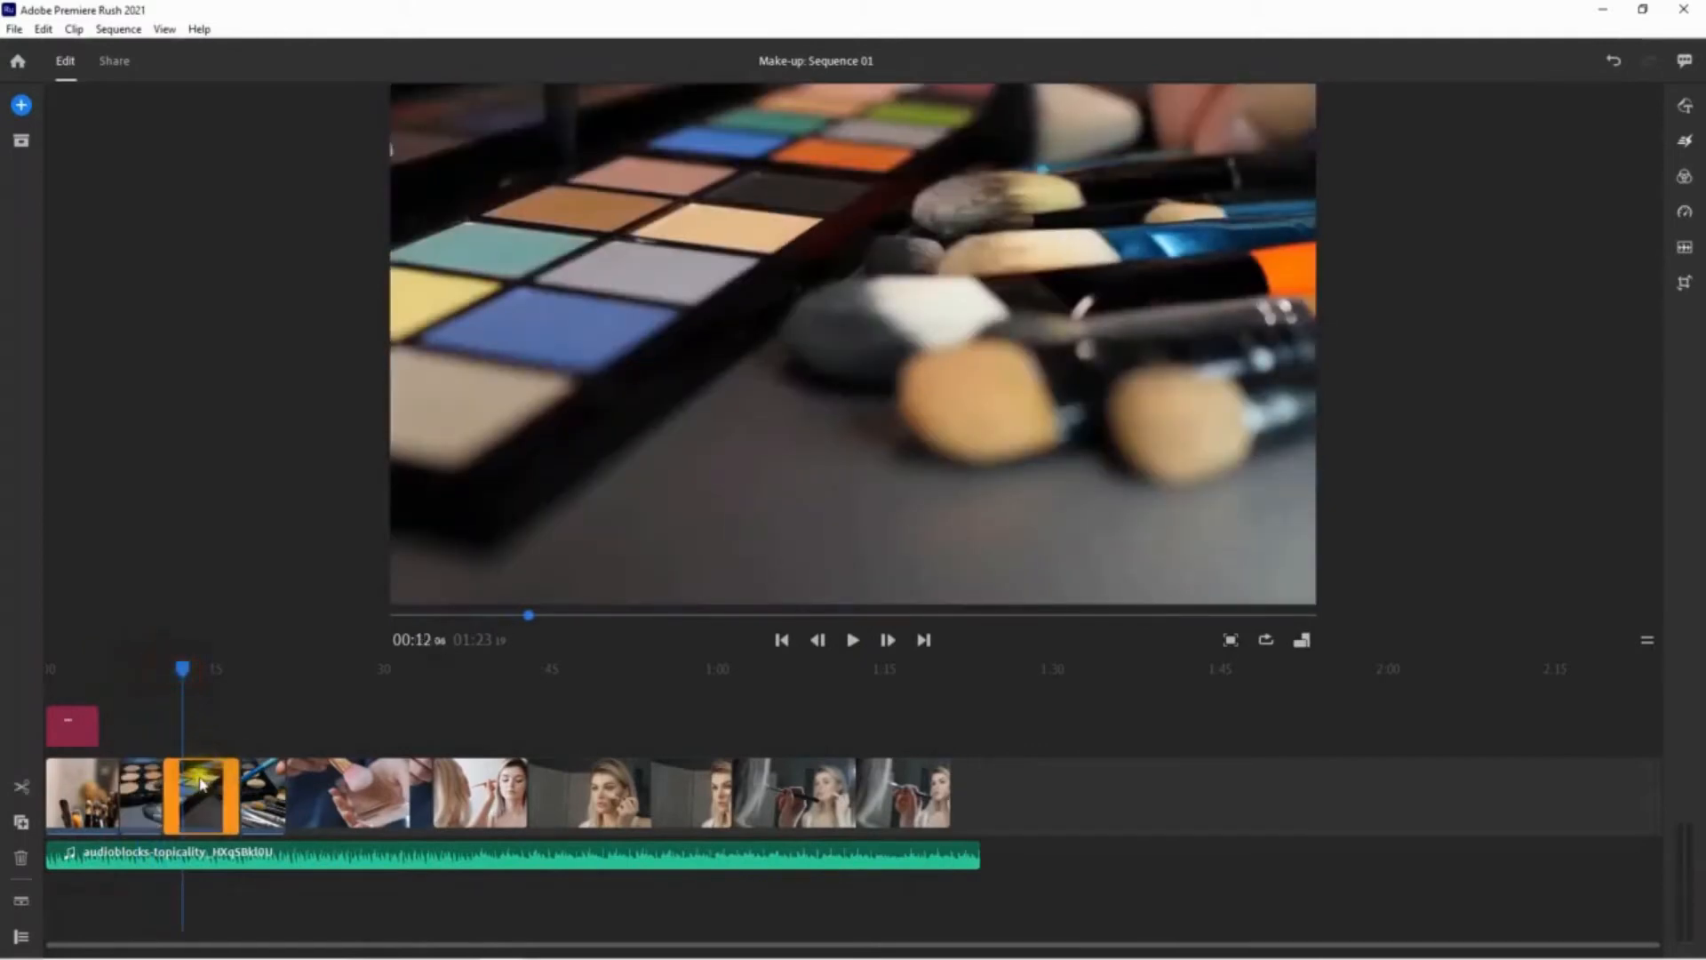
{"action": "mouse_move", "coordinate": [183, 676]}
{"action": "left_mouse_down"}
{"action": "mouse_move", "coordinate": [137, 675]}
{"action": "mouse_move", "coordinate": [168, 680]}
{"action": "left_mouse_up"}
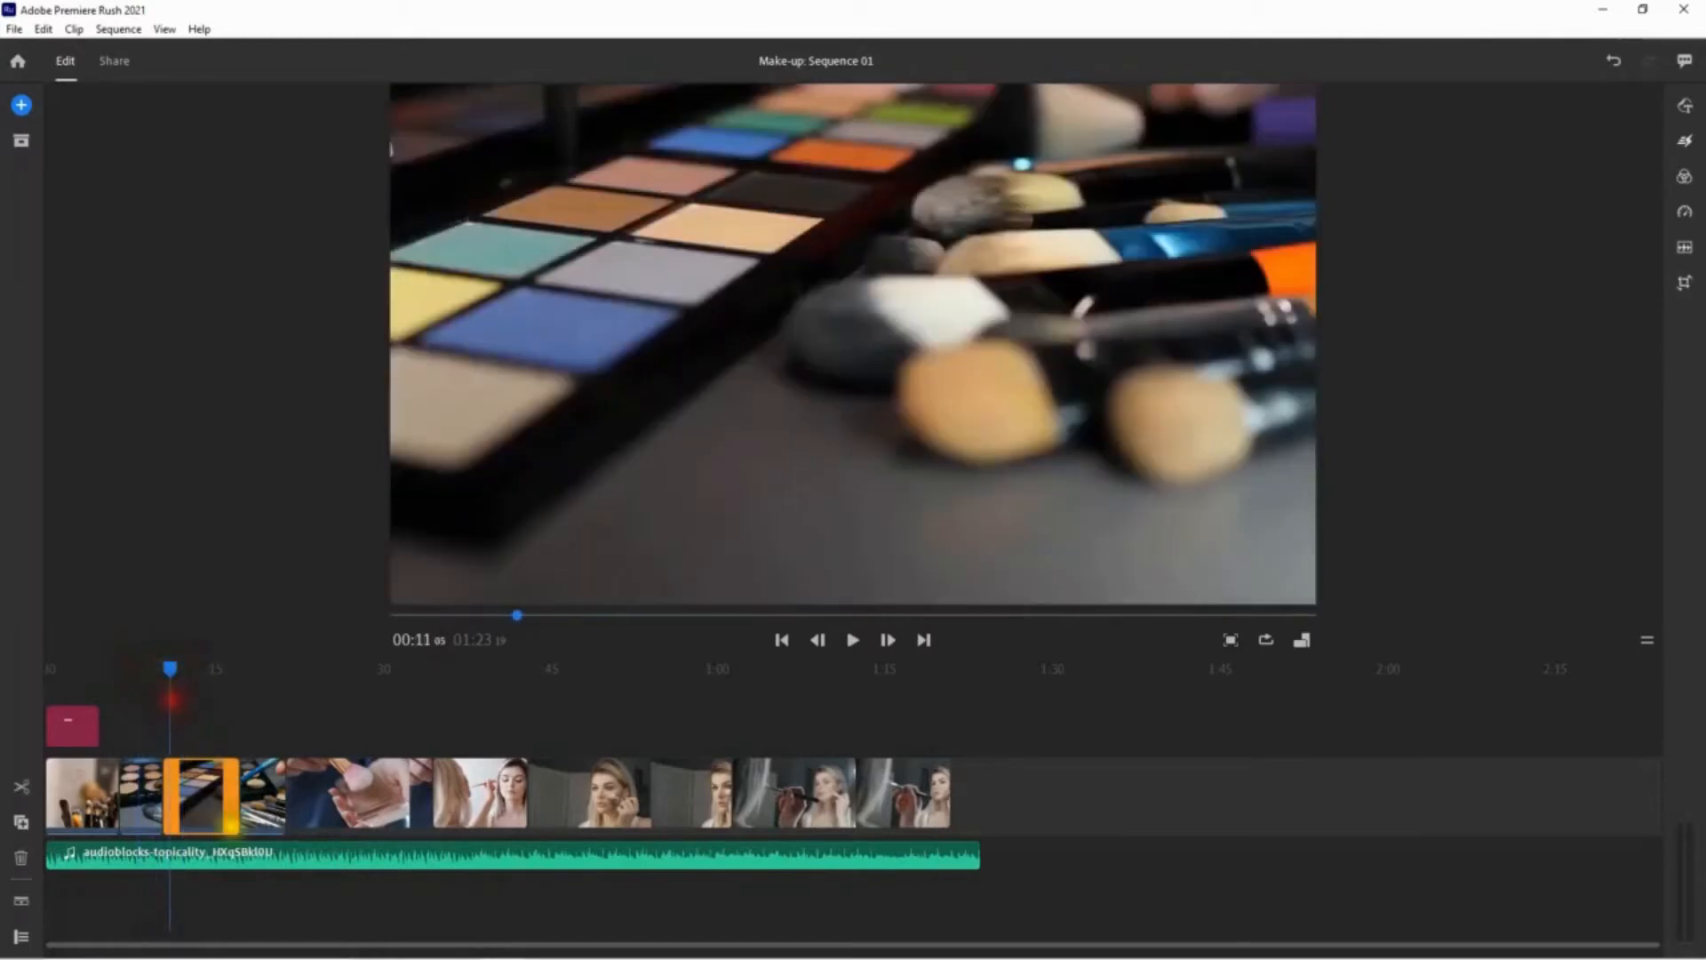
{"action": "left_click_drag", "start_coordinate": [231, 800], "coordinate": [509, 786]}
{"action": "left_click", "coordinate": [499, 709]}
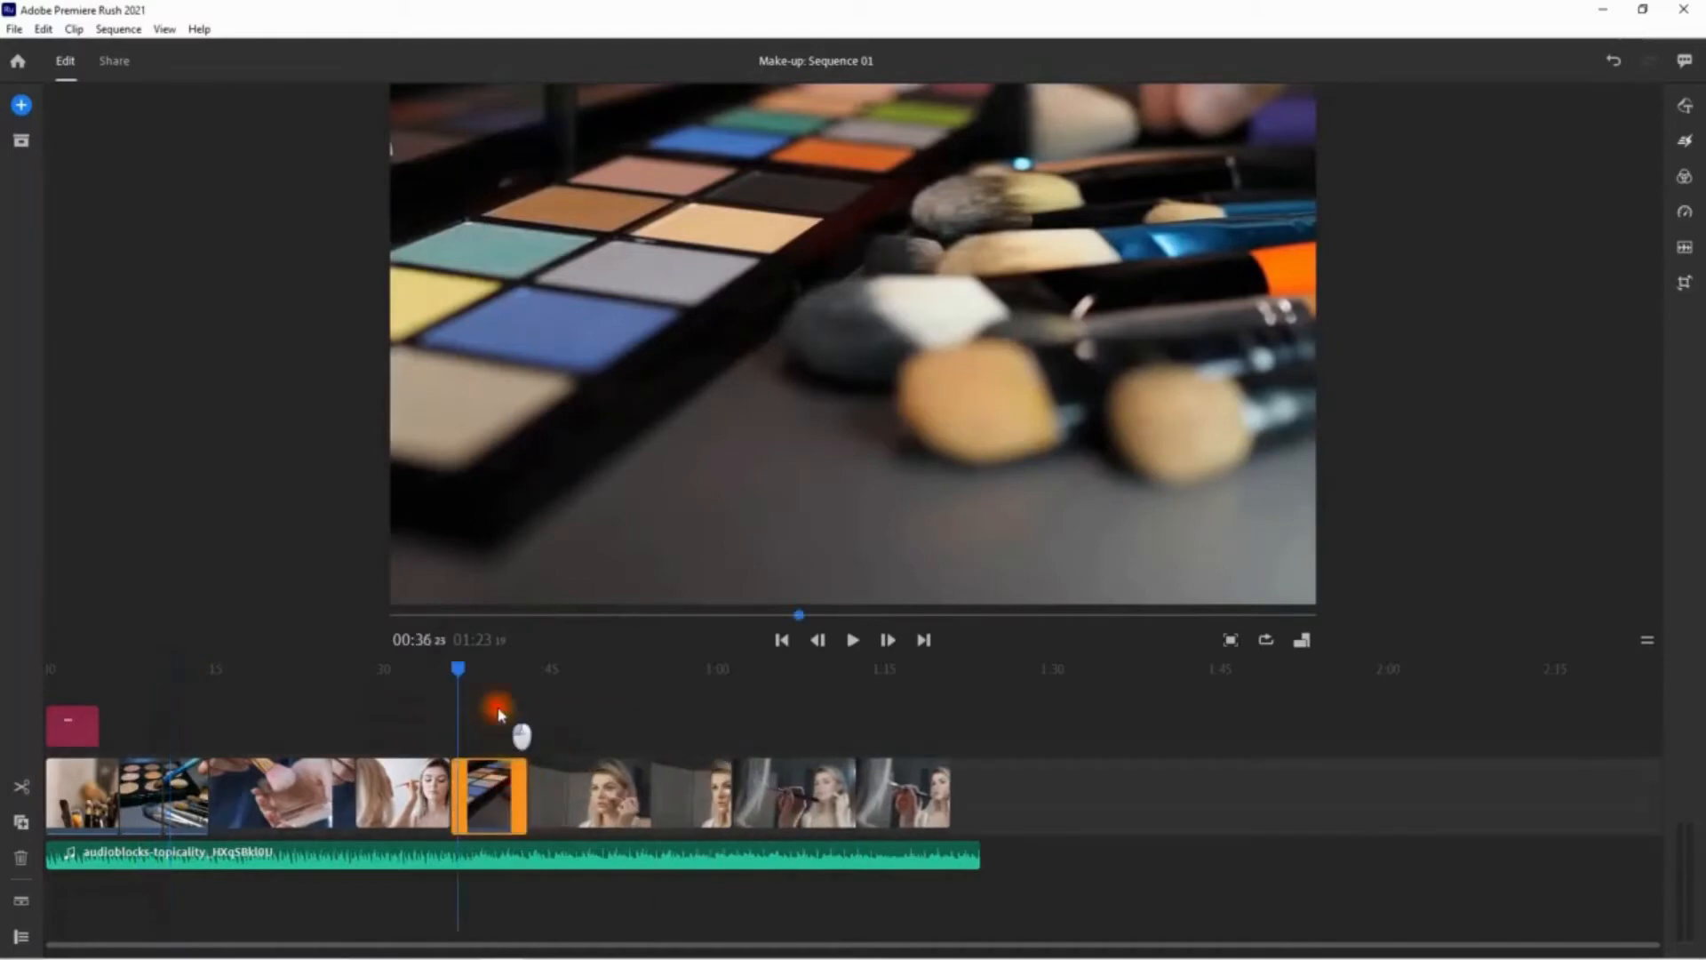
- Skim the remaining clips and delete the clip of the woman brushing her cheek that follows the moved palette clip
{"action": "mouse_move", "coordinate": [468, 683]}
{"action": "left_mouse_down"}
{"action": "mouse_move", "coordinate": [598, 708]}
{"action": "mouse_move", "coordinate": [492, 705]}
{"action": "left_mouse_up"}
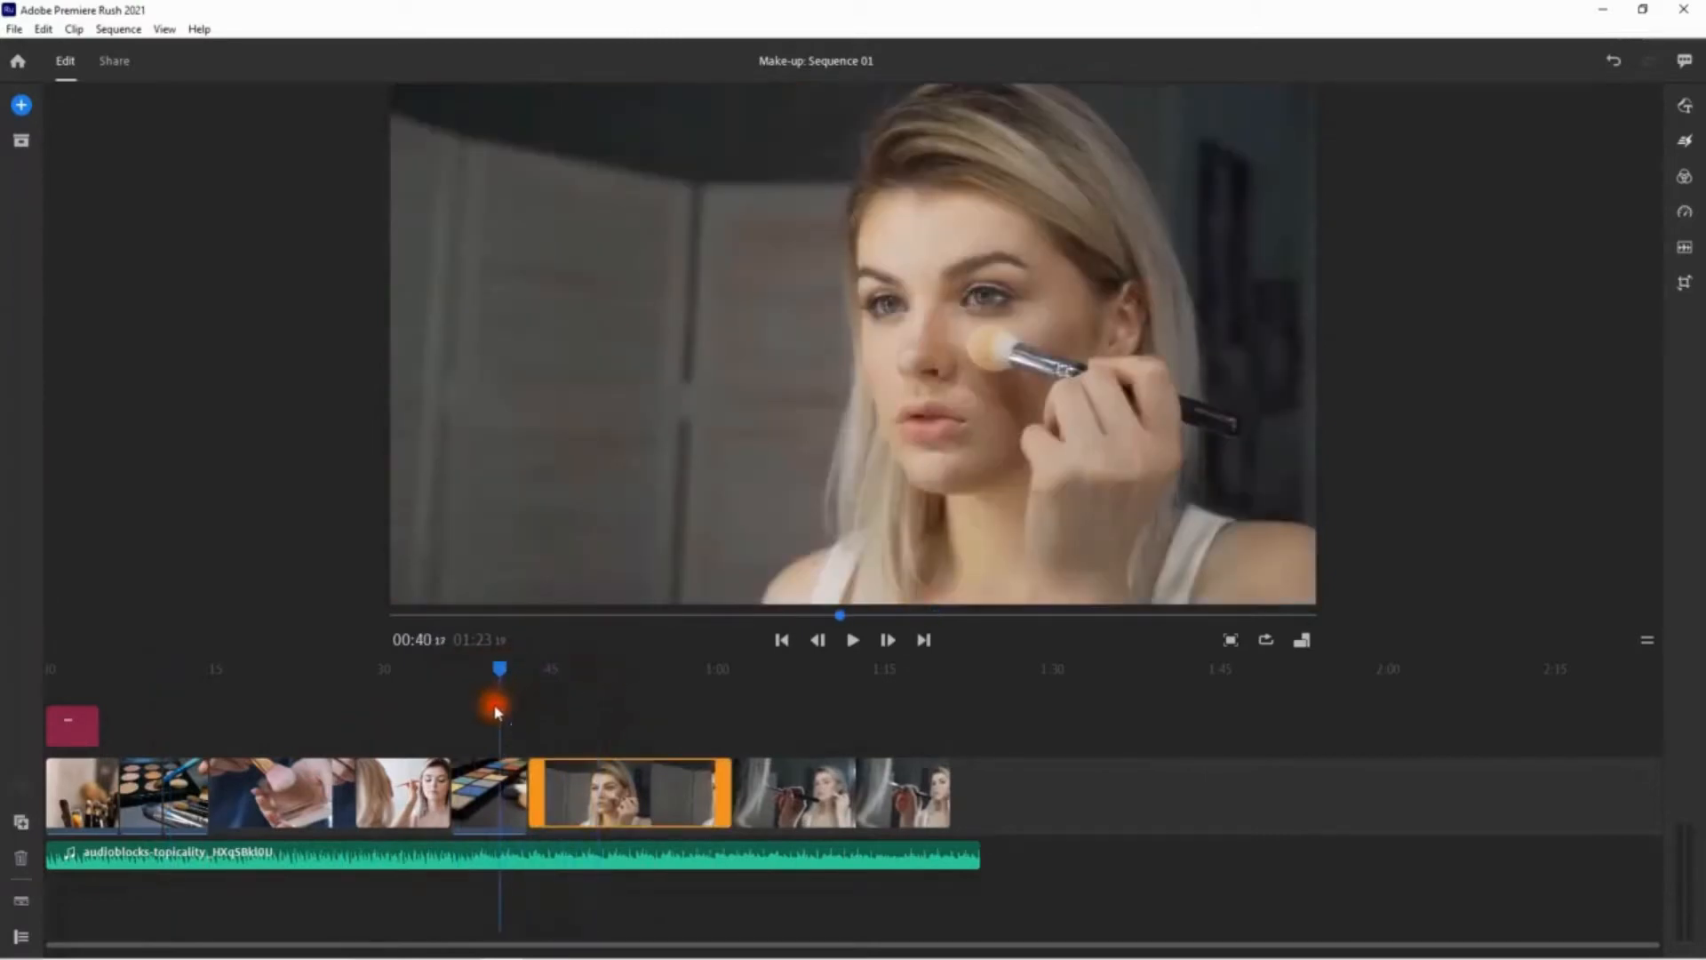
{"action": "left_click", "coordinate": [672, 727]}
{"action": "left_click_drag", "start_coordinate": [671, 673], "coordinate": [913, 714]}
{"action": "left_click", "coordinate": [625, 770]}
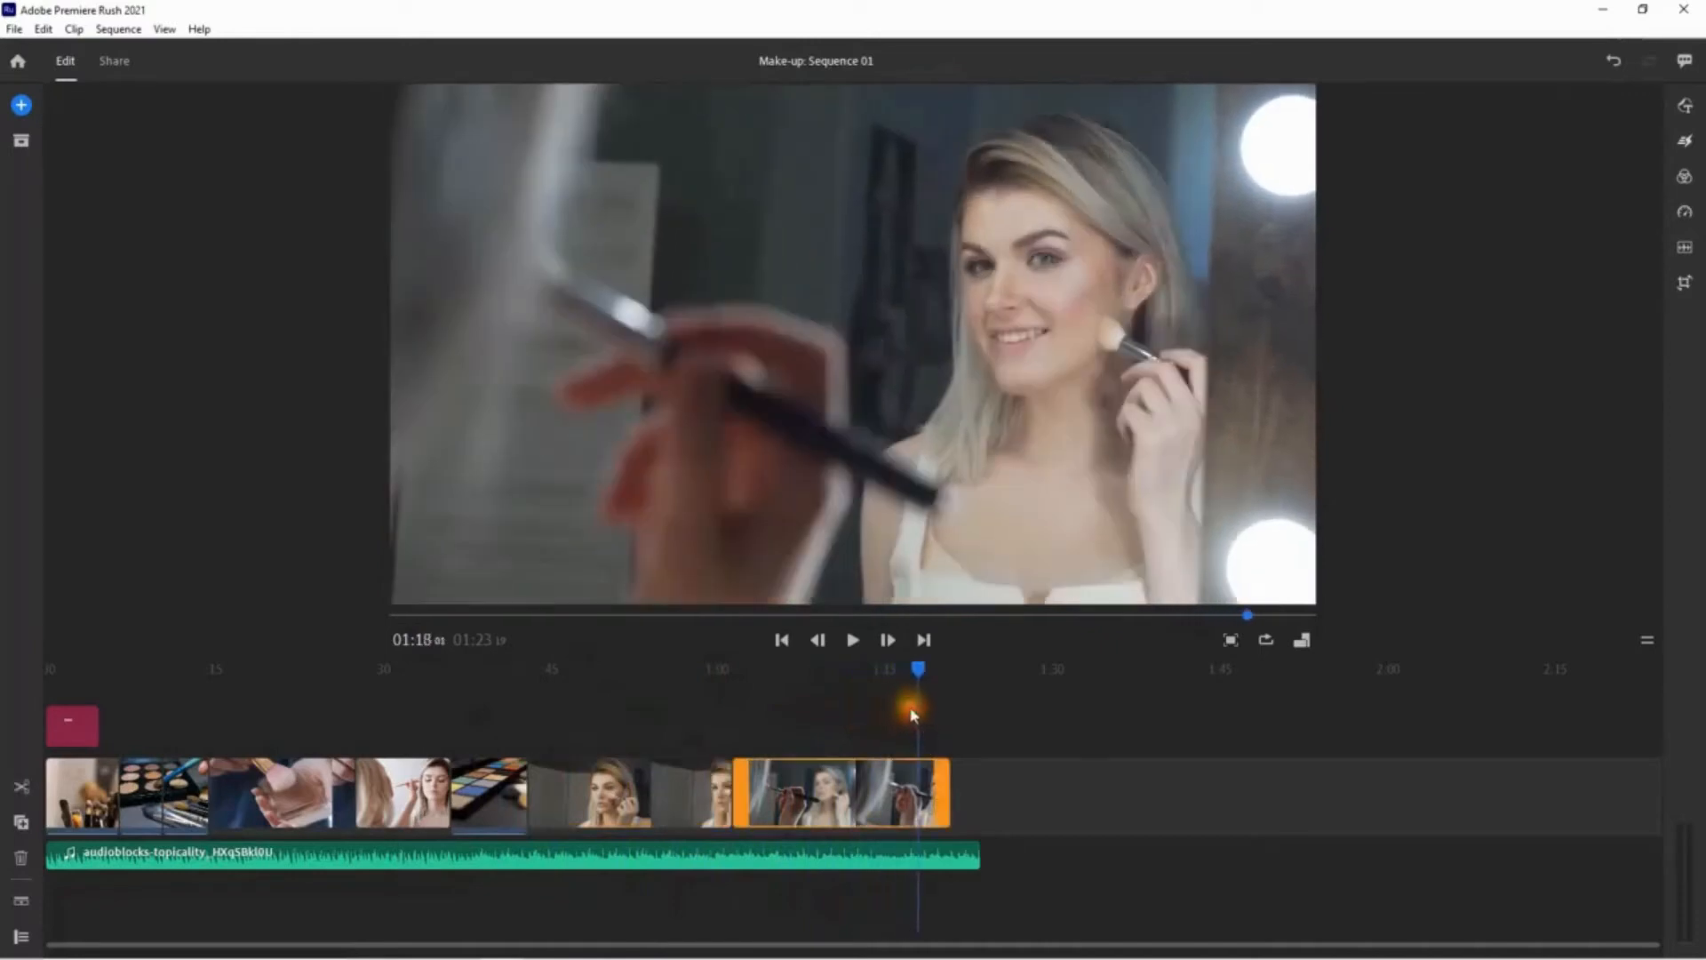
{"action": "left_click", "coordinate": [681, 805]}
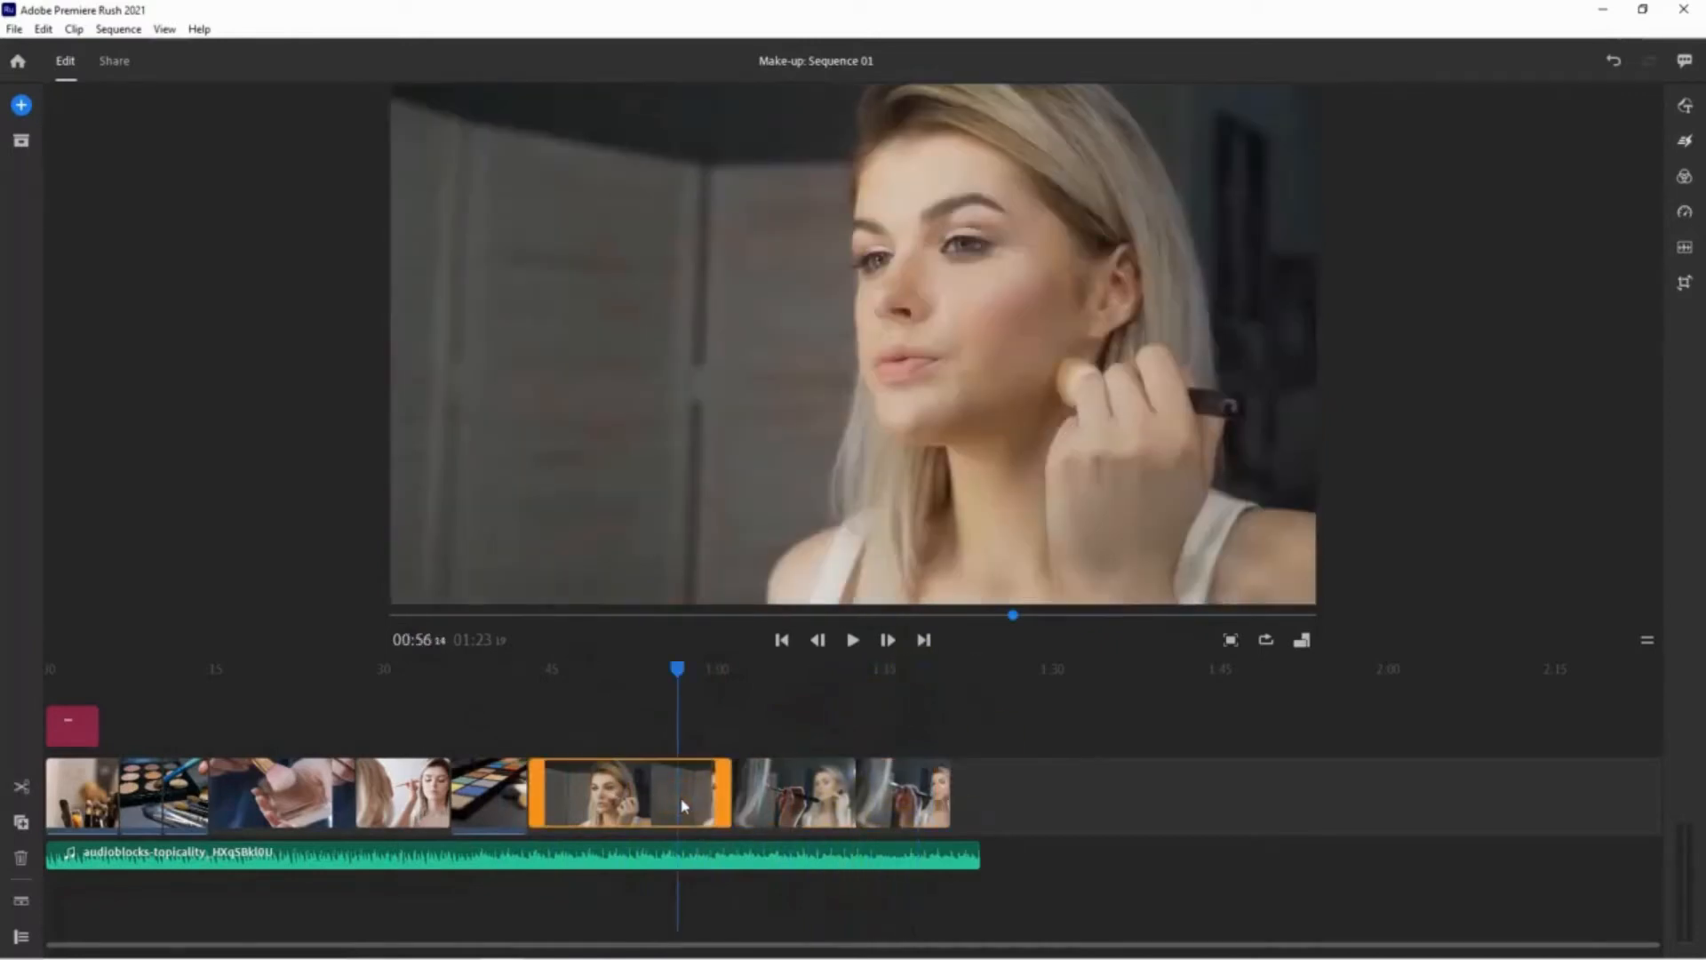
{"action": "key", "text": "Delete"}
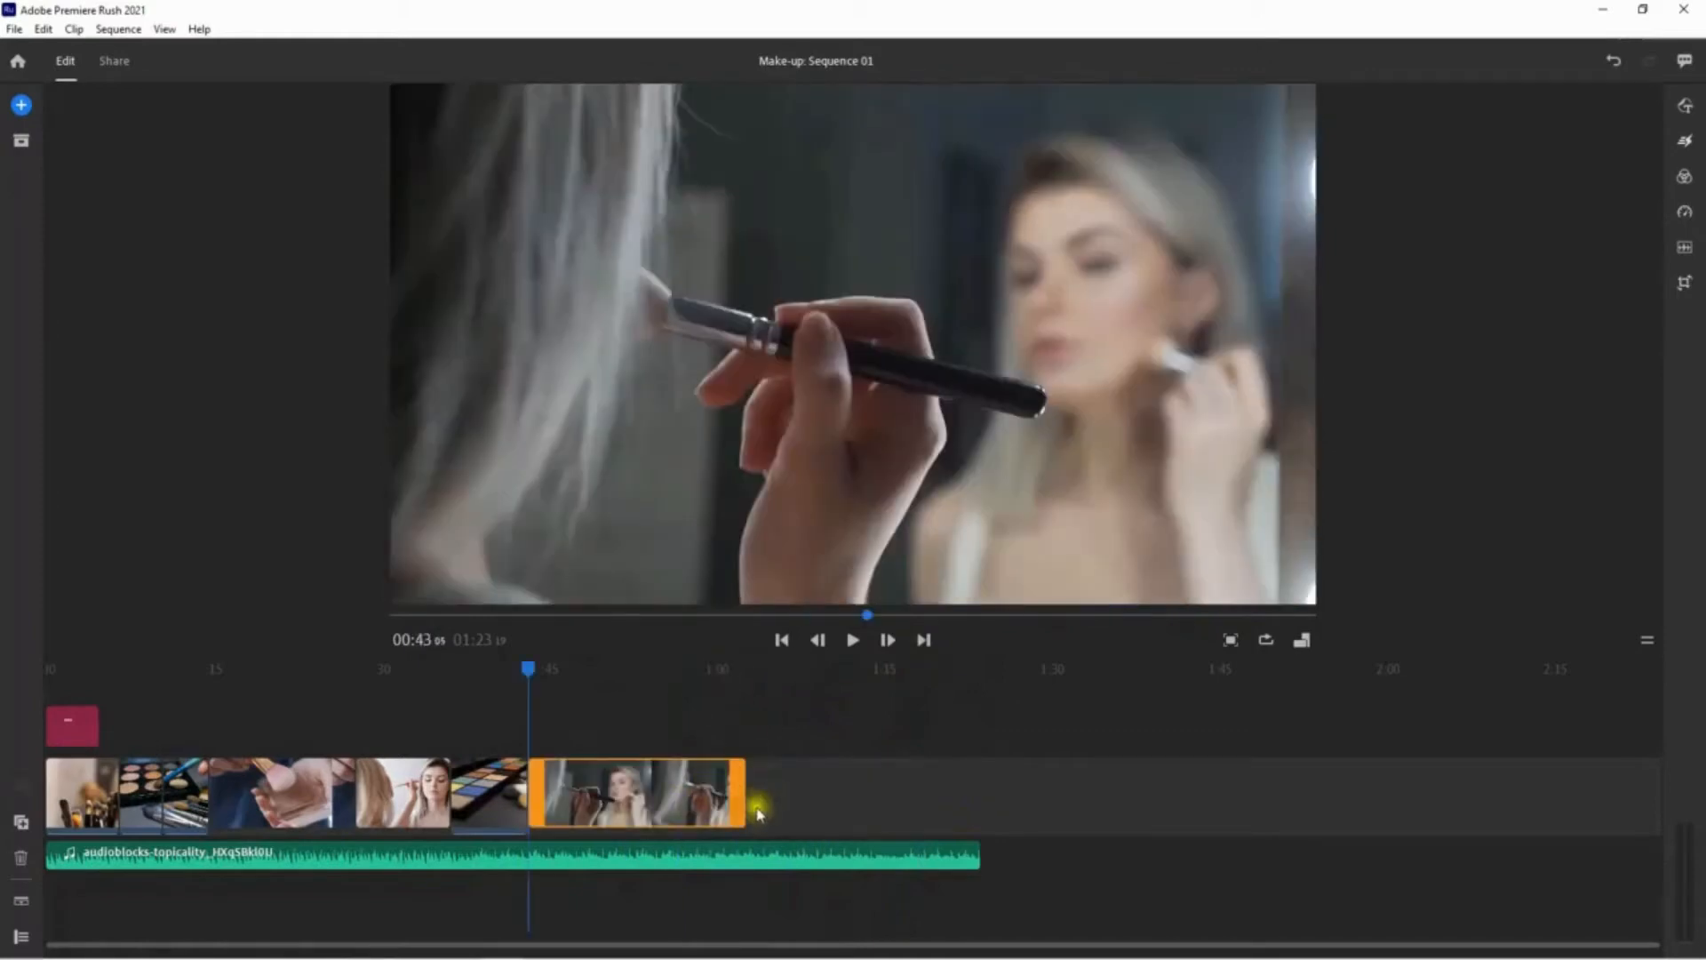
- Trim the final mirror clip to end at 01:00:13 and shorten the music track to the same point
{"action": "left_click", "coordinate": [740, 797]}
{"action": "left_click", "coordinate": [728, 798]}
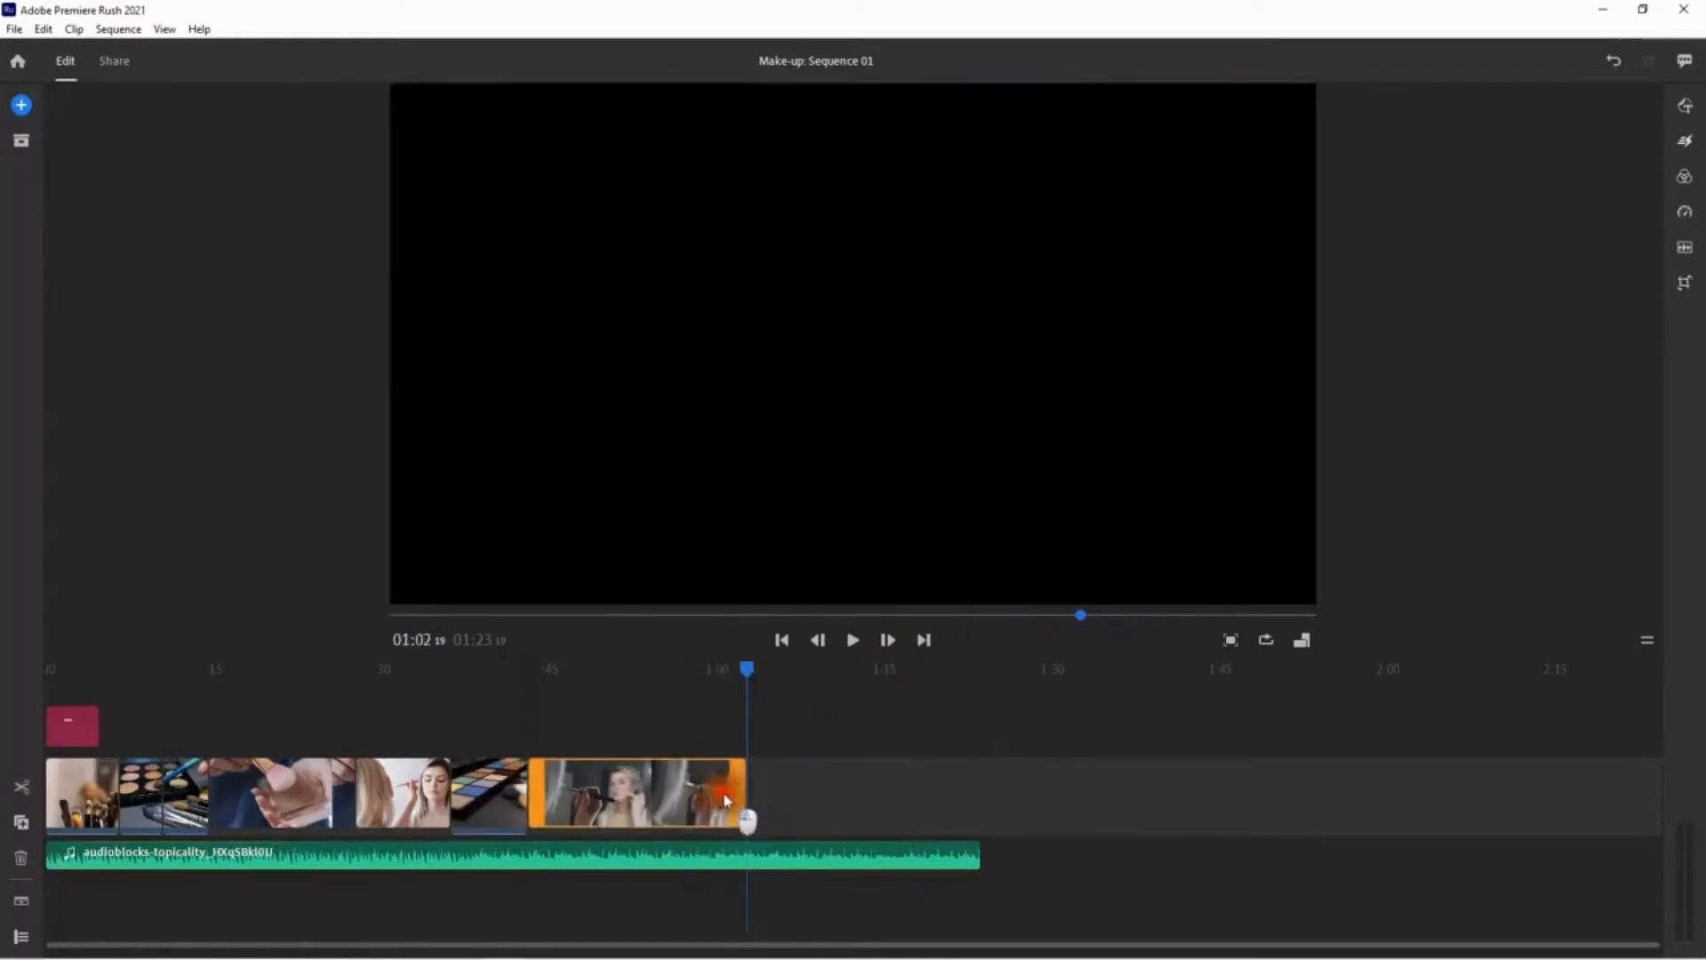
{"action": "left_click_drag", "start_coordinate": [744, 794], "coordinate": [721, 800]}
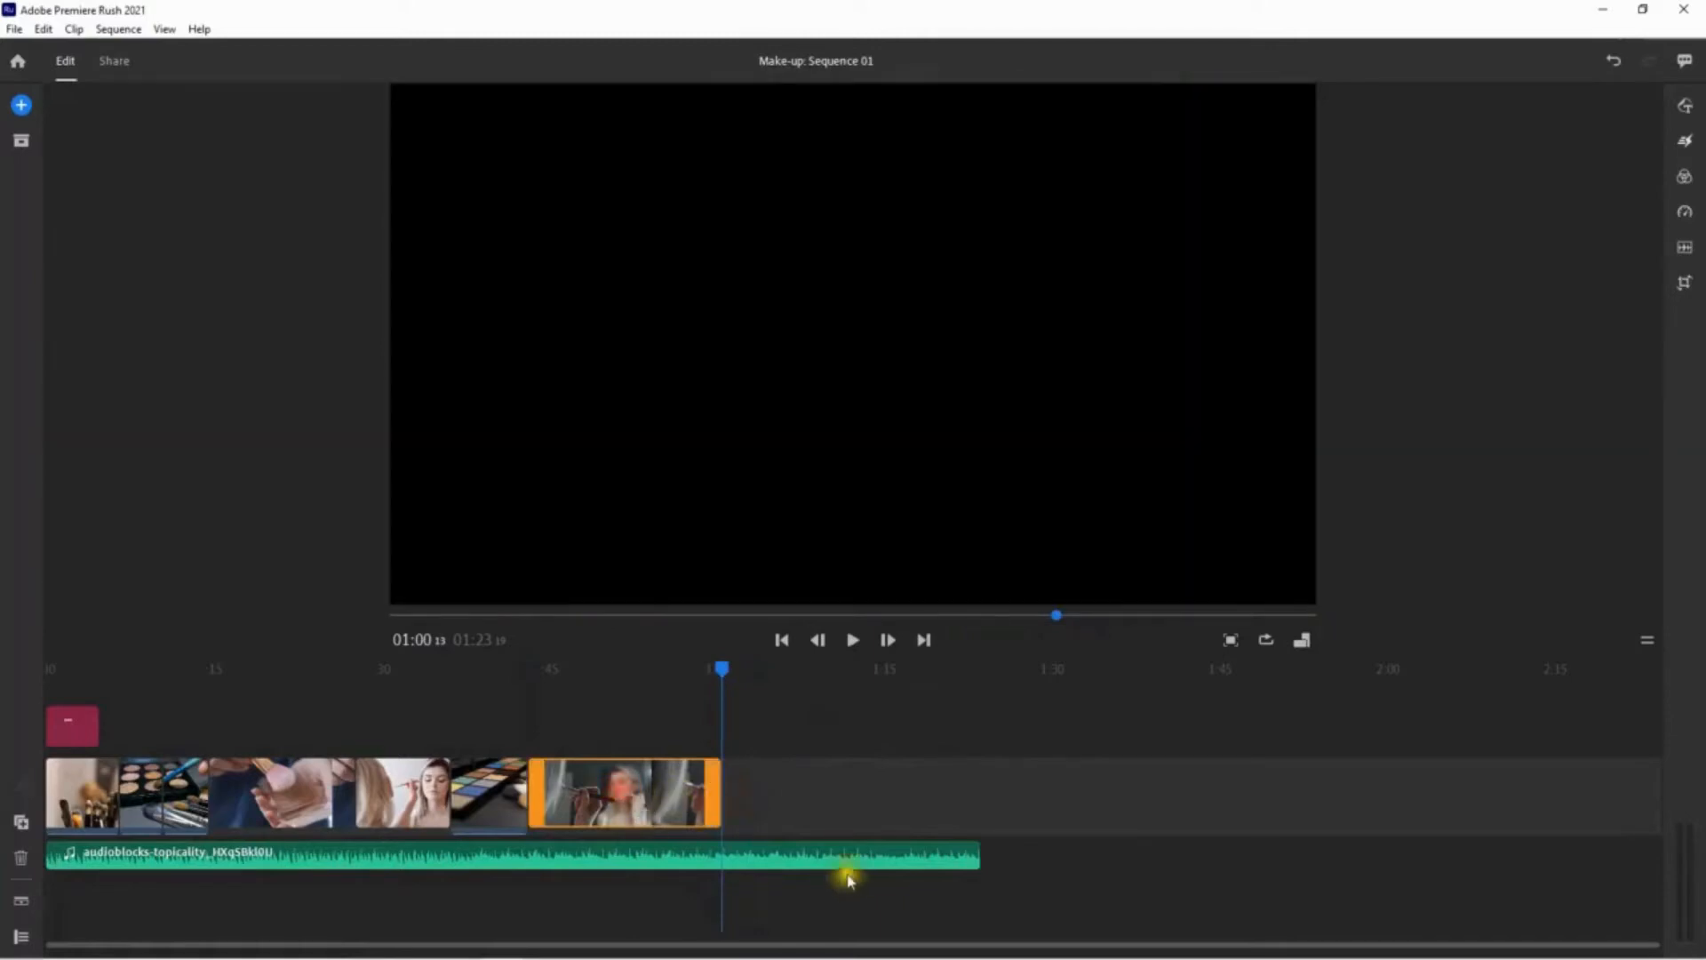
{"action": "left_click_drag", "start_coordinate": [982, 854], "coordinate": [725, 843]}
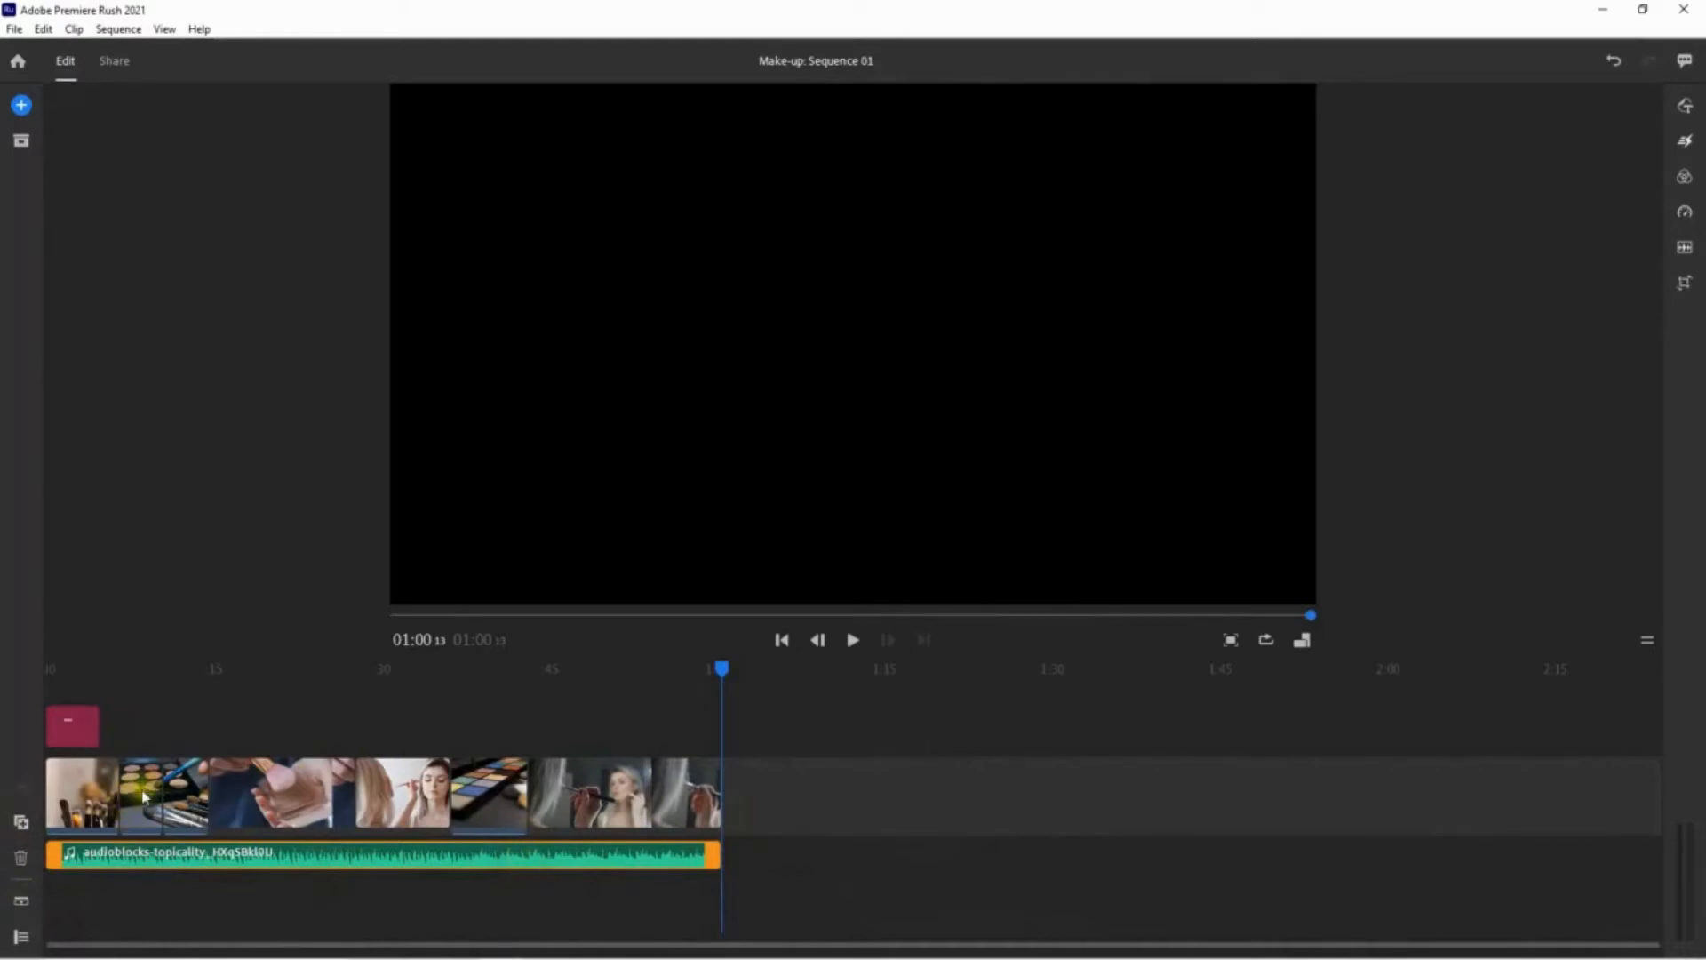
- Play the sequence from the Super Star title and select the short round-pan palette clip before the powder clip
{"action": "left_click", "coordinate": [71, 696]}
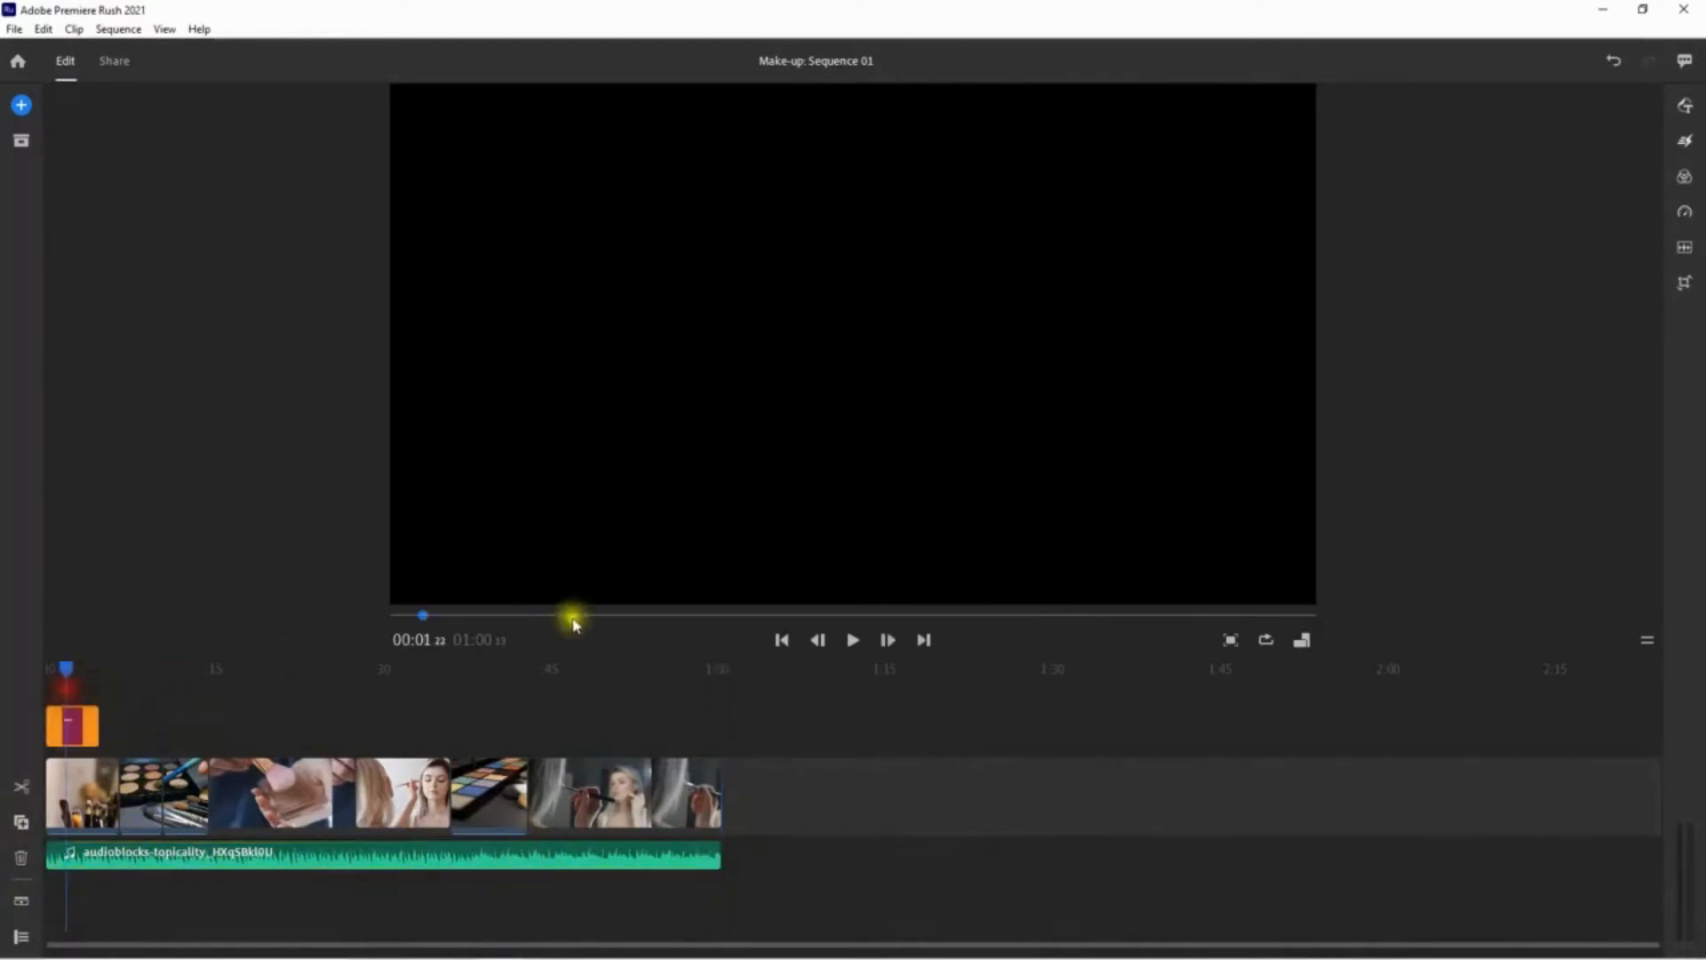
{"action": "left_click", "coordinate": [851, 640]}
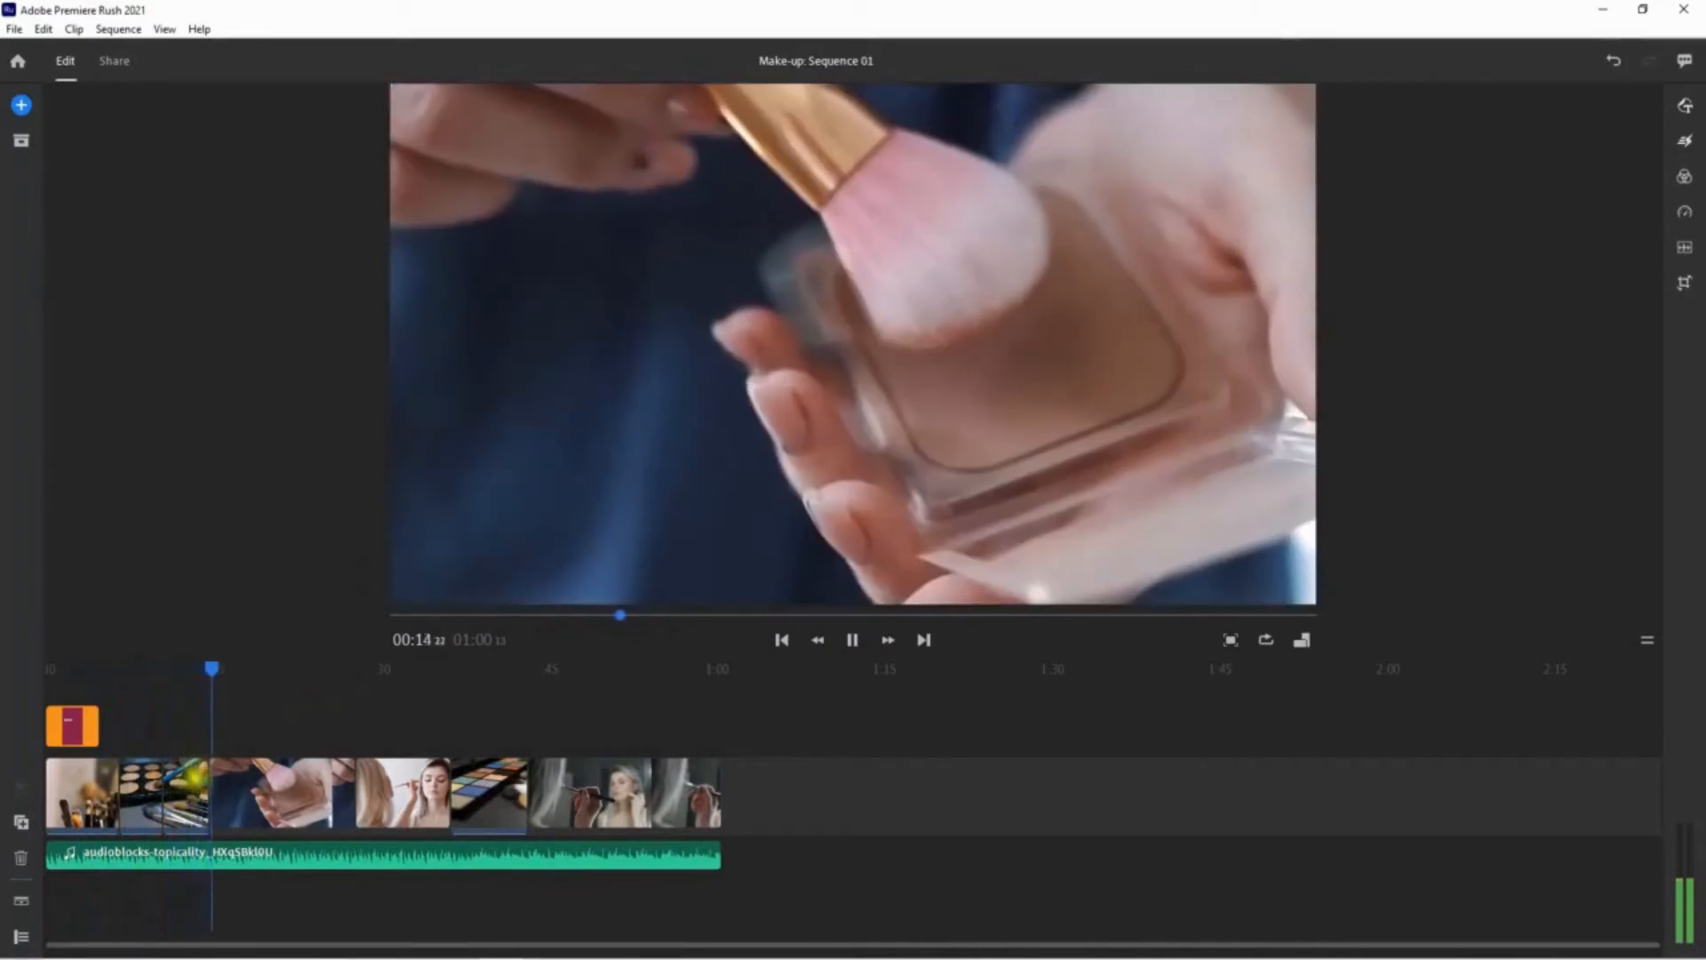
{"action": "left_click", "coordinate": [193, 809]}
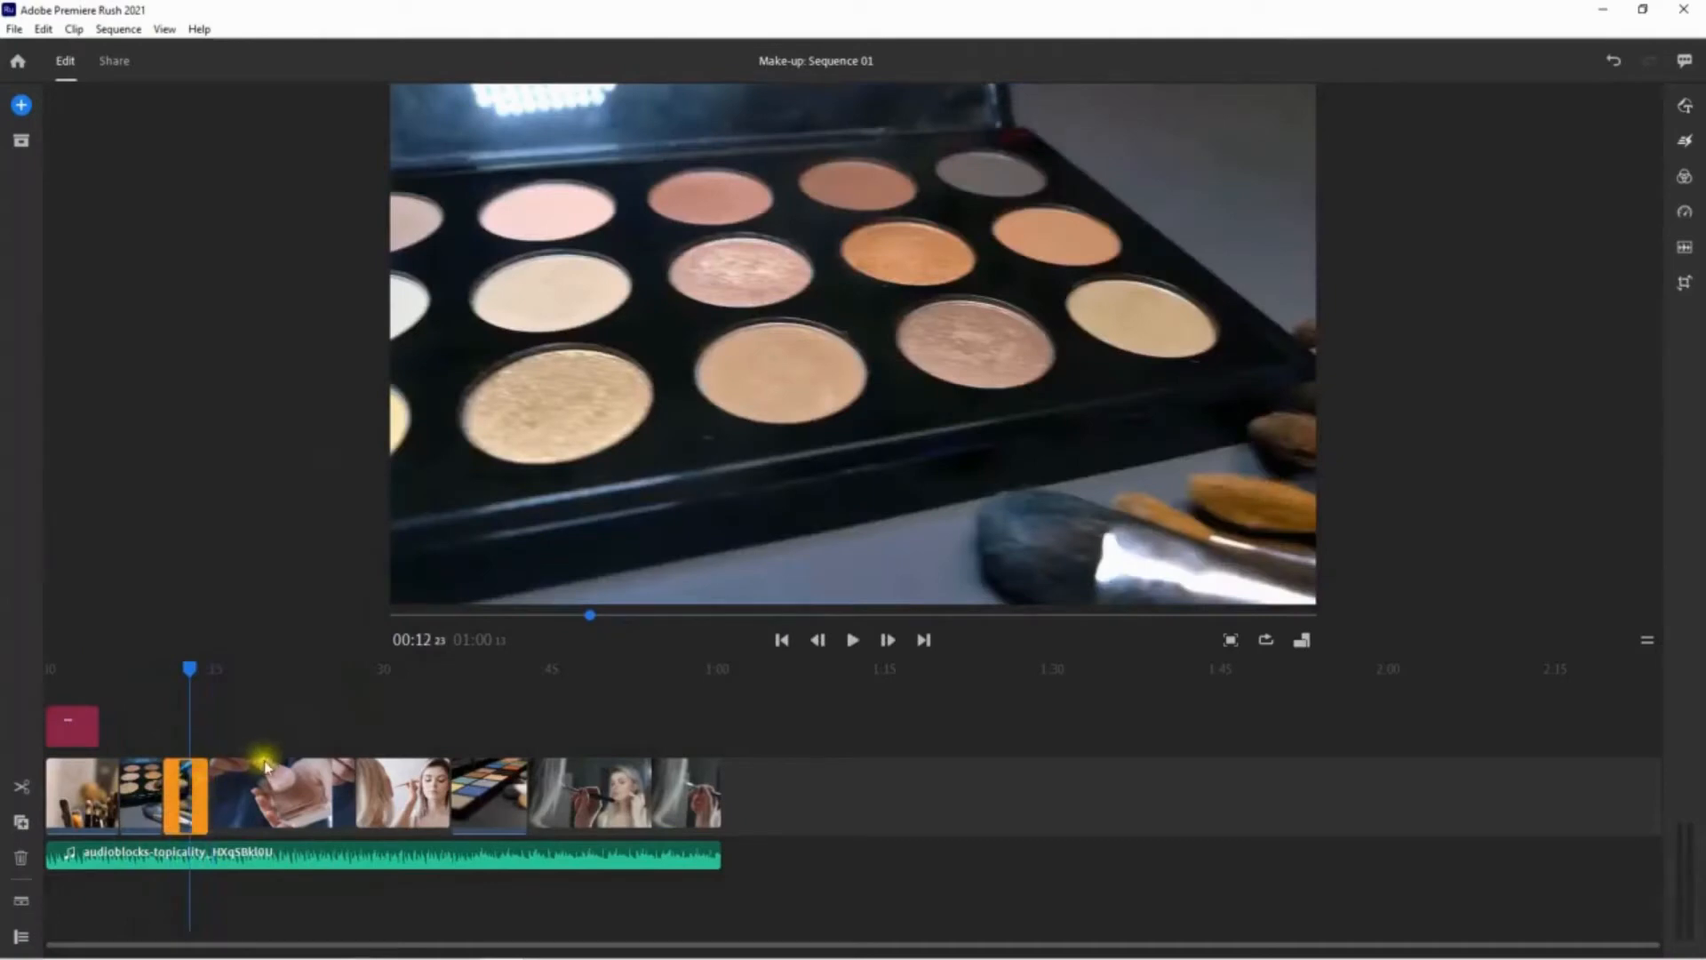
- Delete the selected short palette clip, split the powder clip at 00:18:09 and remove its second part
{"action": "key", "text": "Delete"}
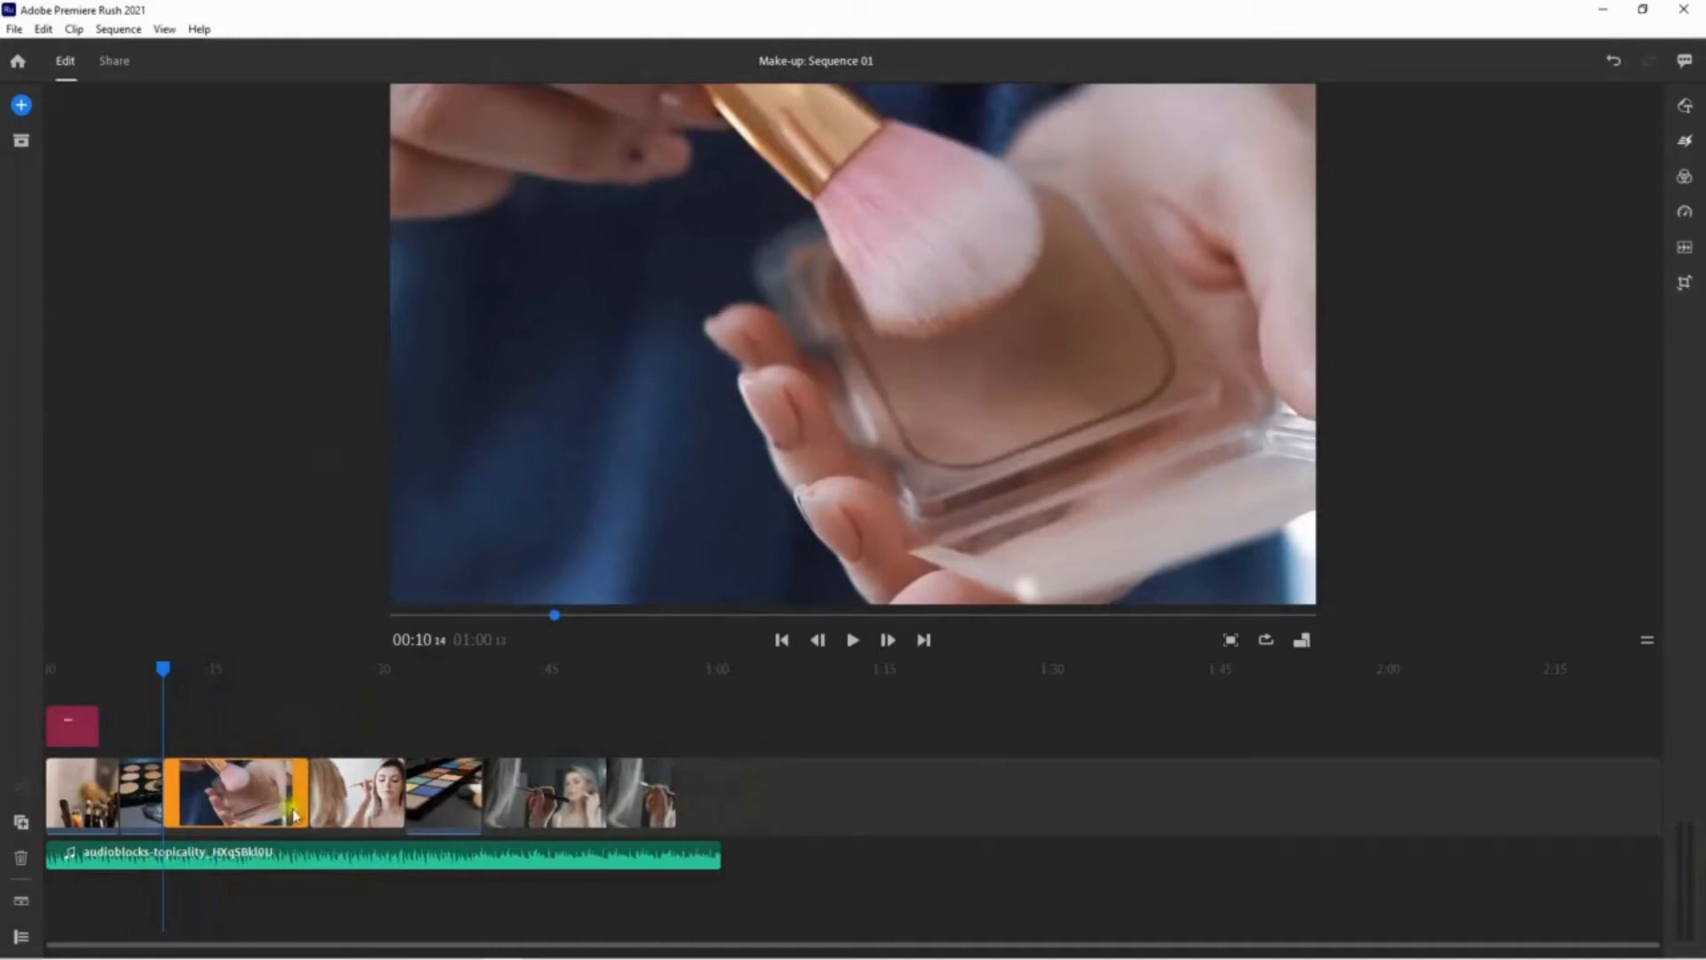
{"action": "left_click", "coordinate": [209, 697]}
{"action": "left_click_drag", "start_coordinate": [163, 668], "coordinate": [229, 709]}
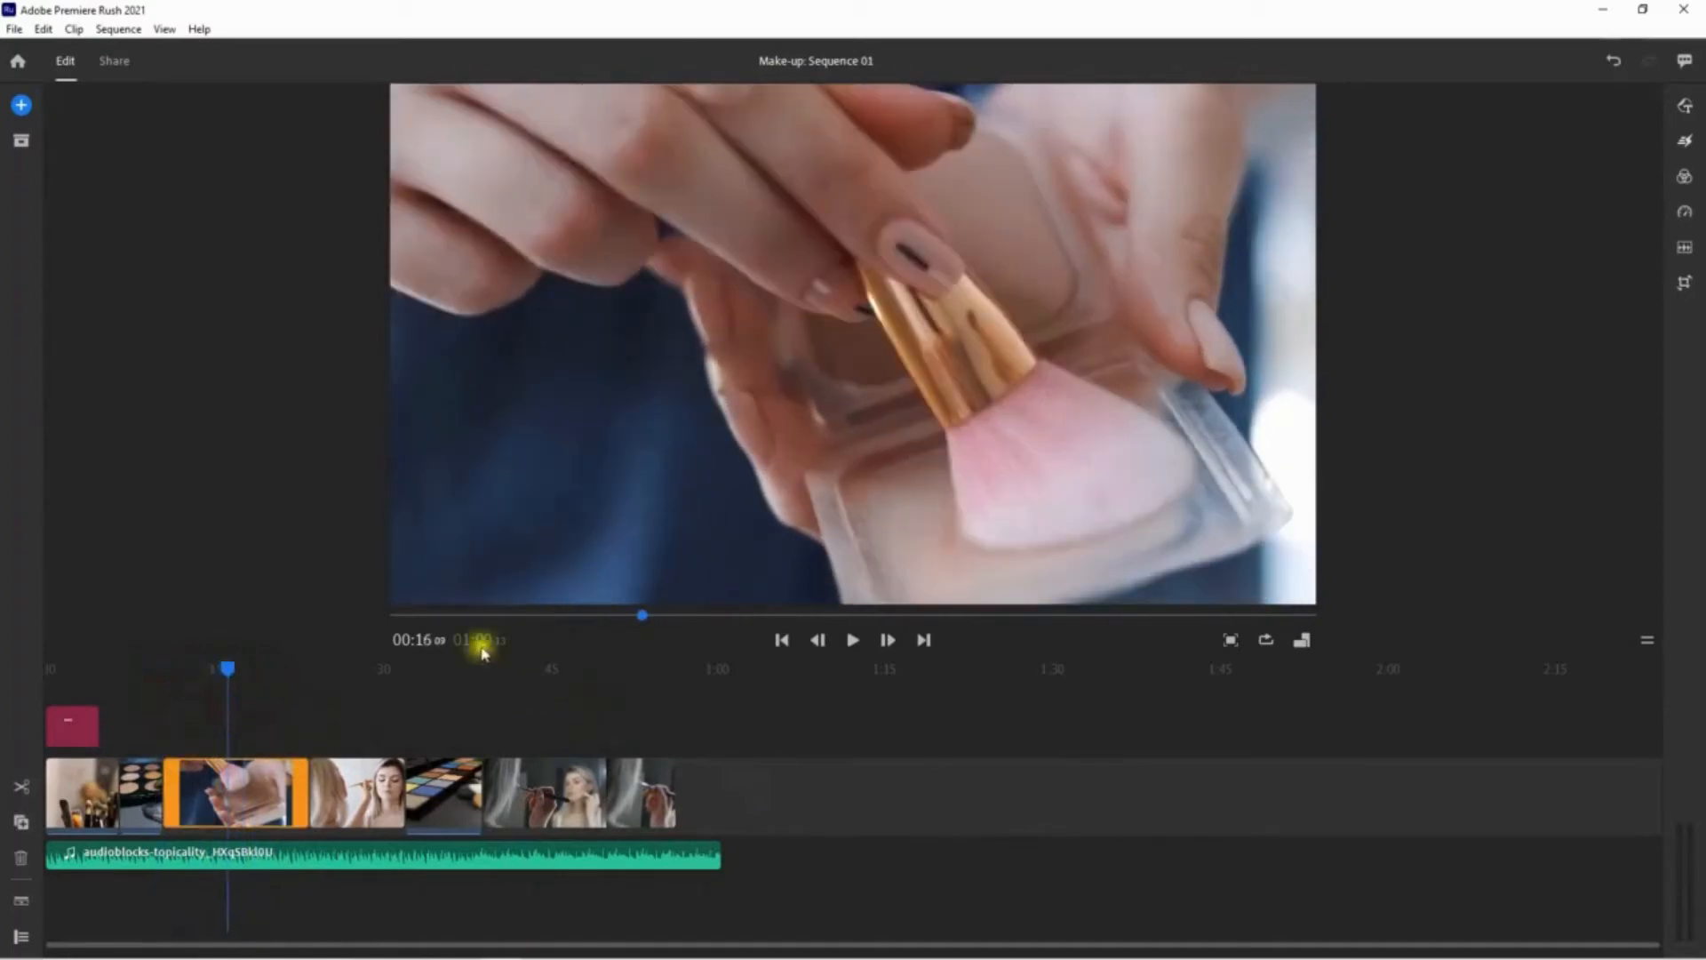
{"action": "left_click_drag", "start_coordinate": [229, 672], "coordinate": [251, 702]}
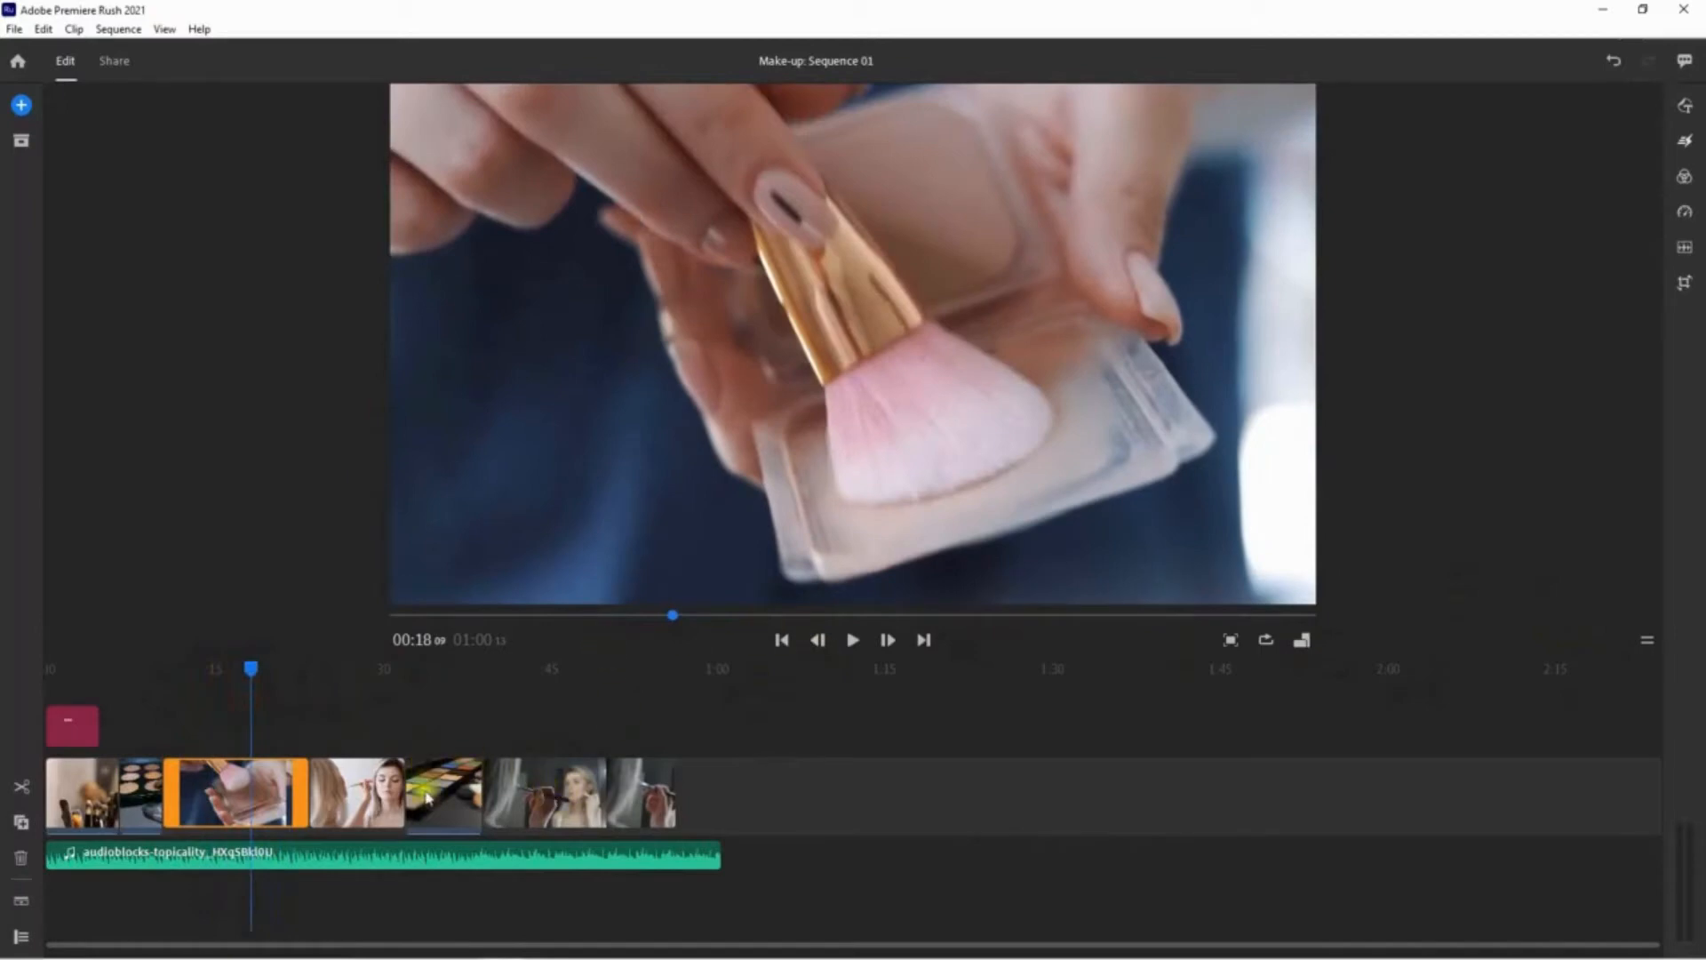
{"action": "left_click", "coordinate": [21, 786]}
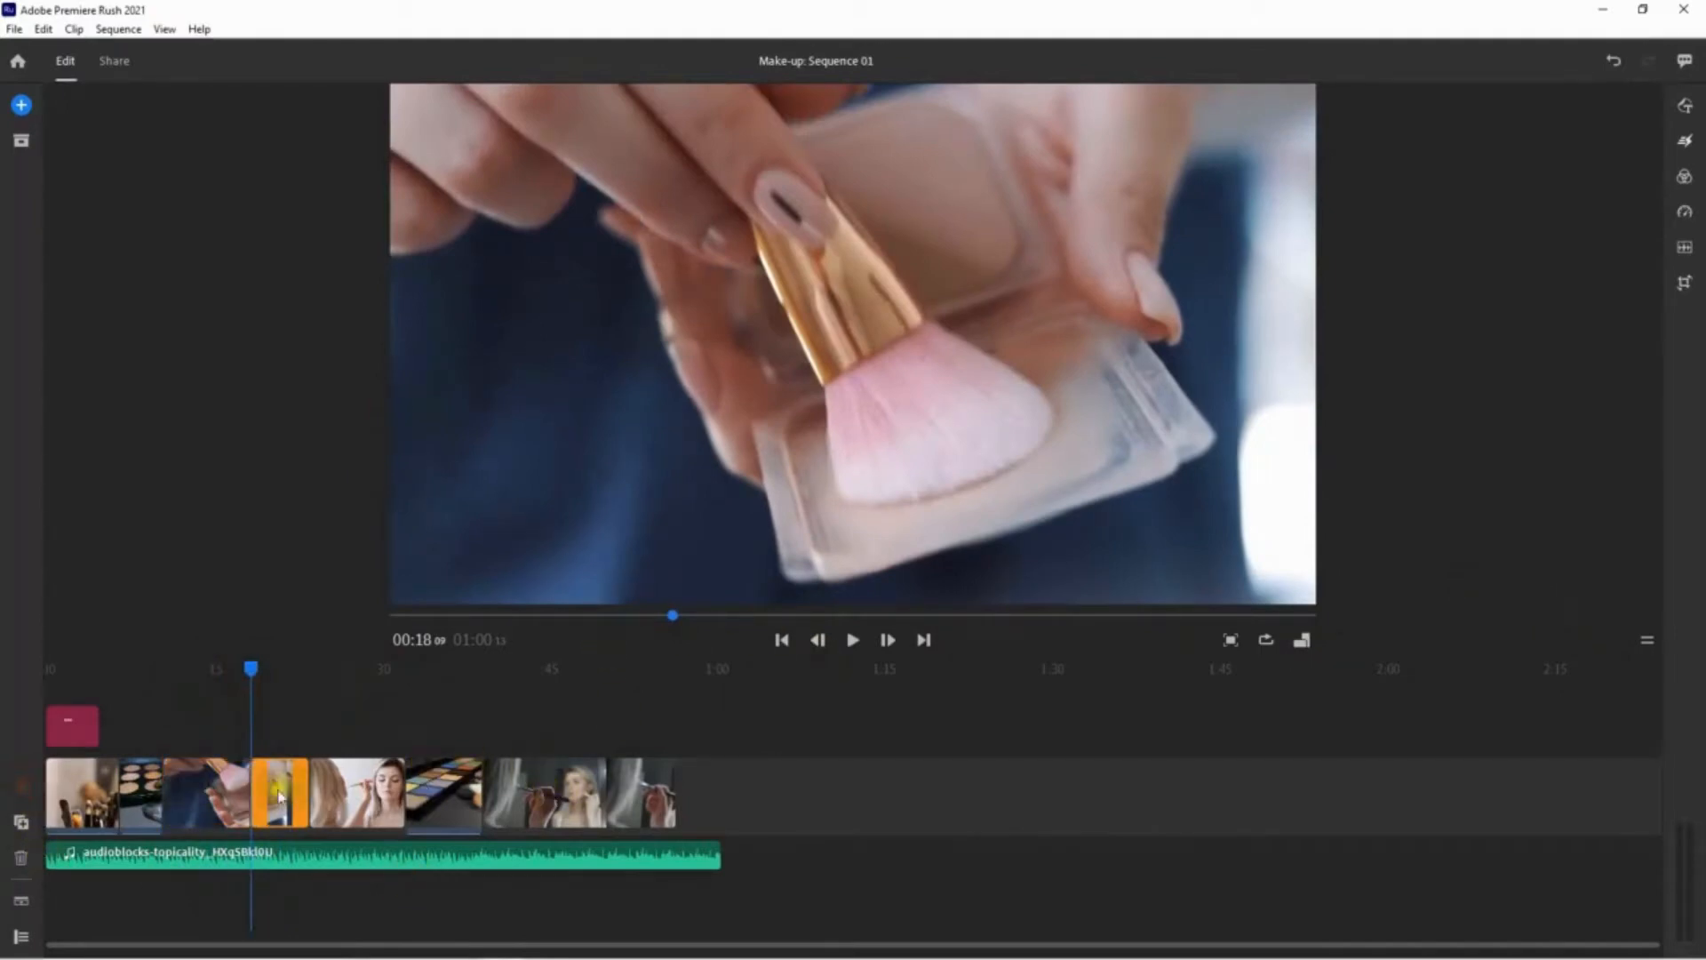
{"action": "left_click", "coordinate": [279, 796]}
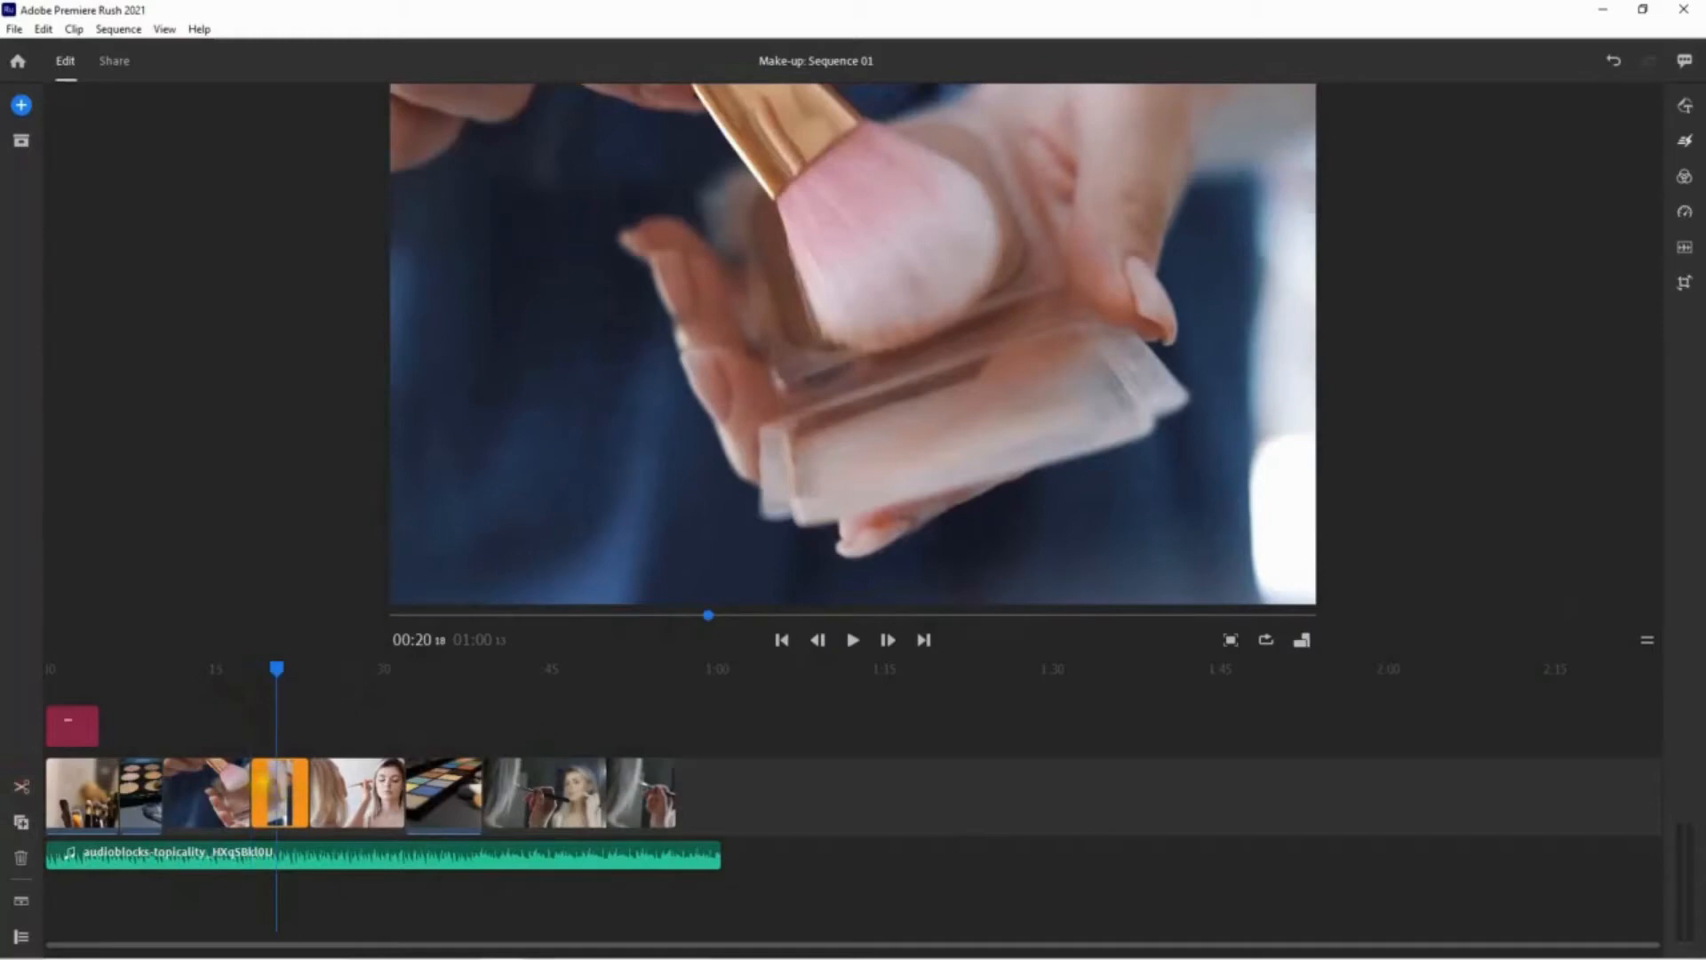
{"action": "key", "text": "Delete"}
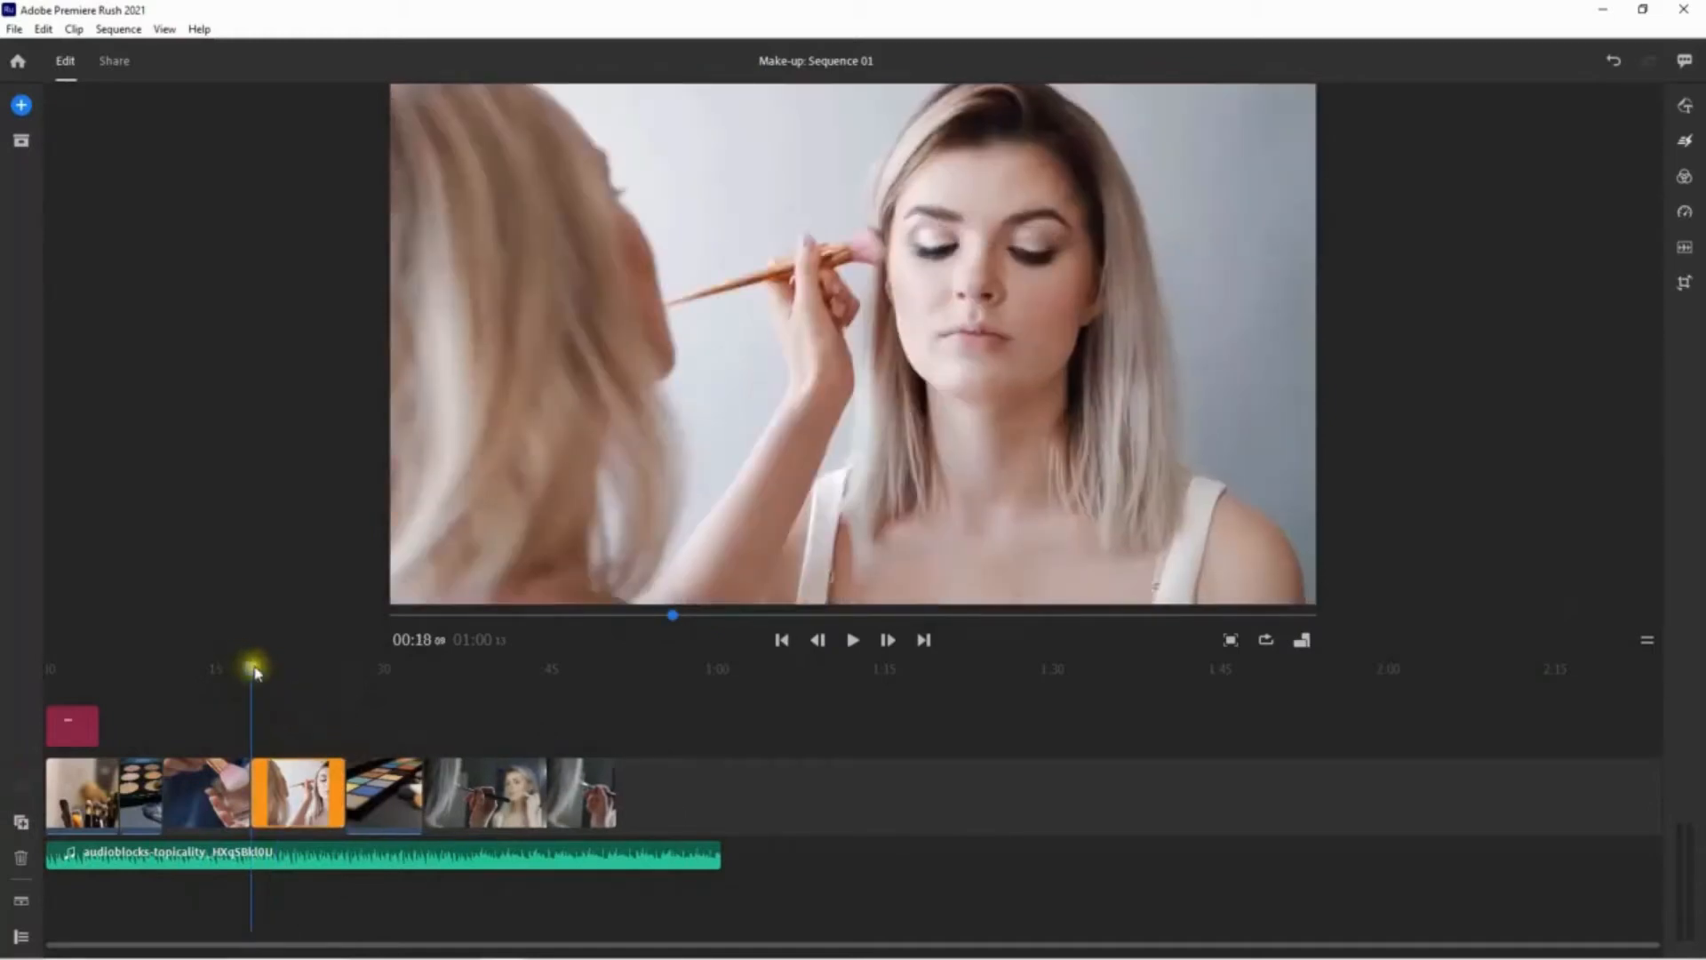
- Shorten the music track to the end of the last video clip and play the sequence from the Super Star title into the powder clip
{"action": "left_click_drag", "start_coordinate": [255, 673], "coordinate": [374, 683]}
{"action": "left_click_drag", "start_coordinate": [727, 857], "coordinate": [629, 861]}
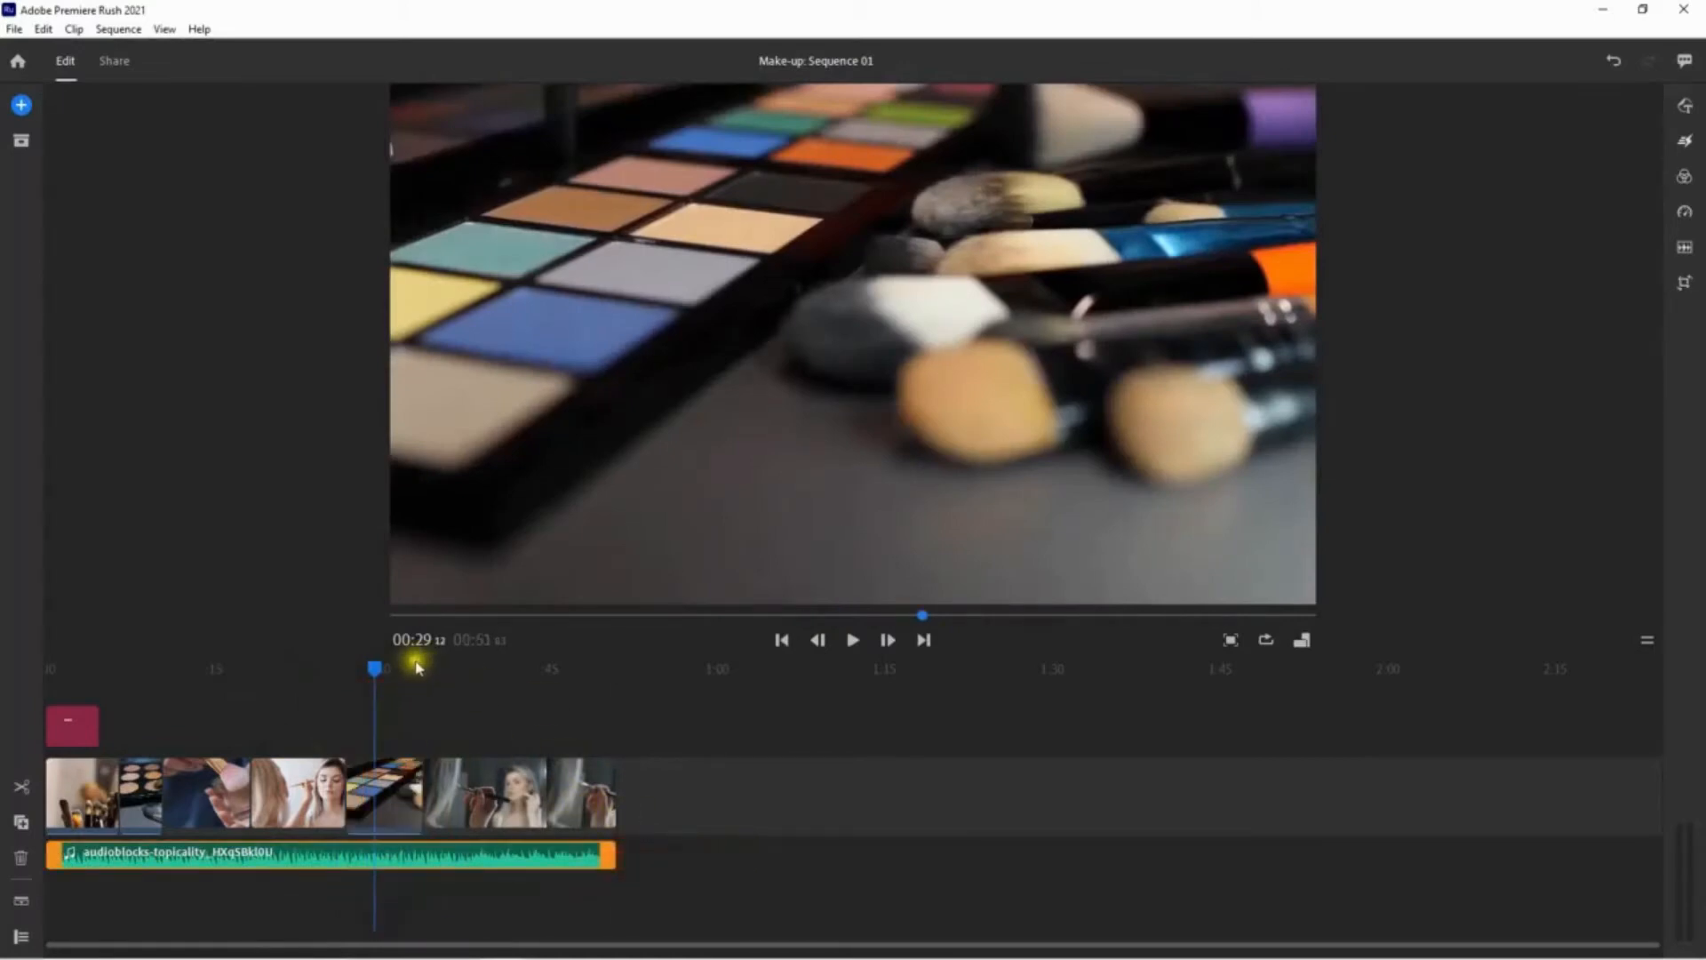
{"action": "left_click", "coordinate": [75, 671]}
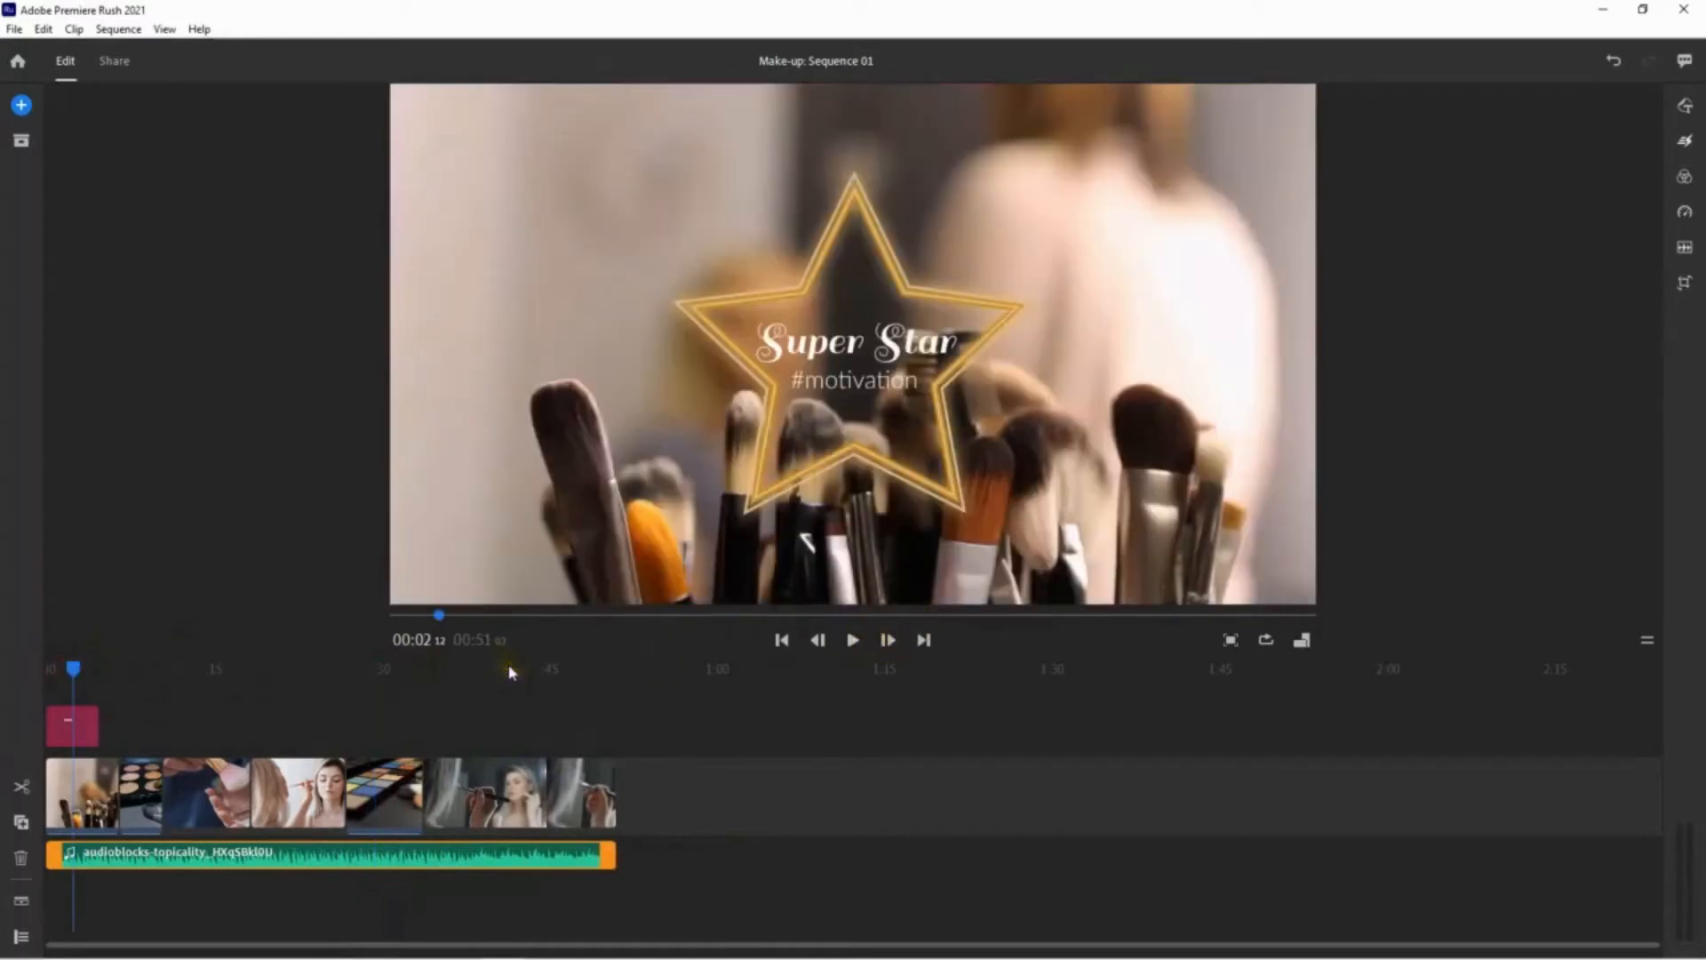
{"action": "left_click", "coordinate": [855, 642]}
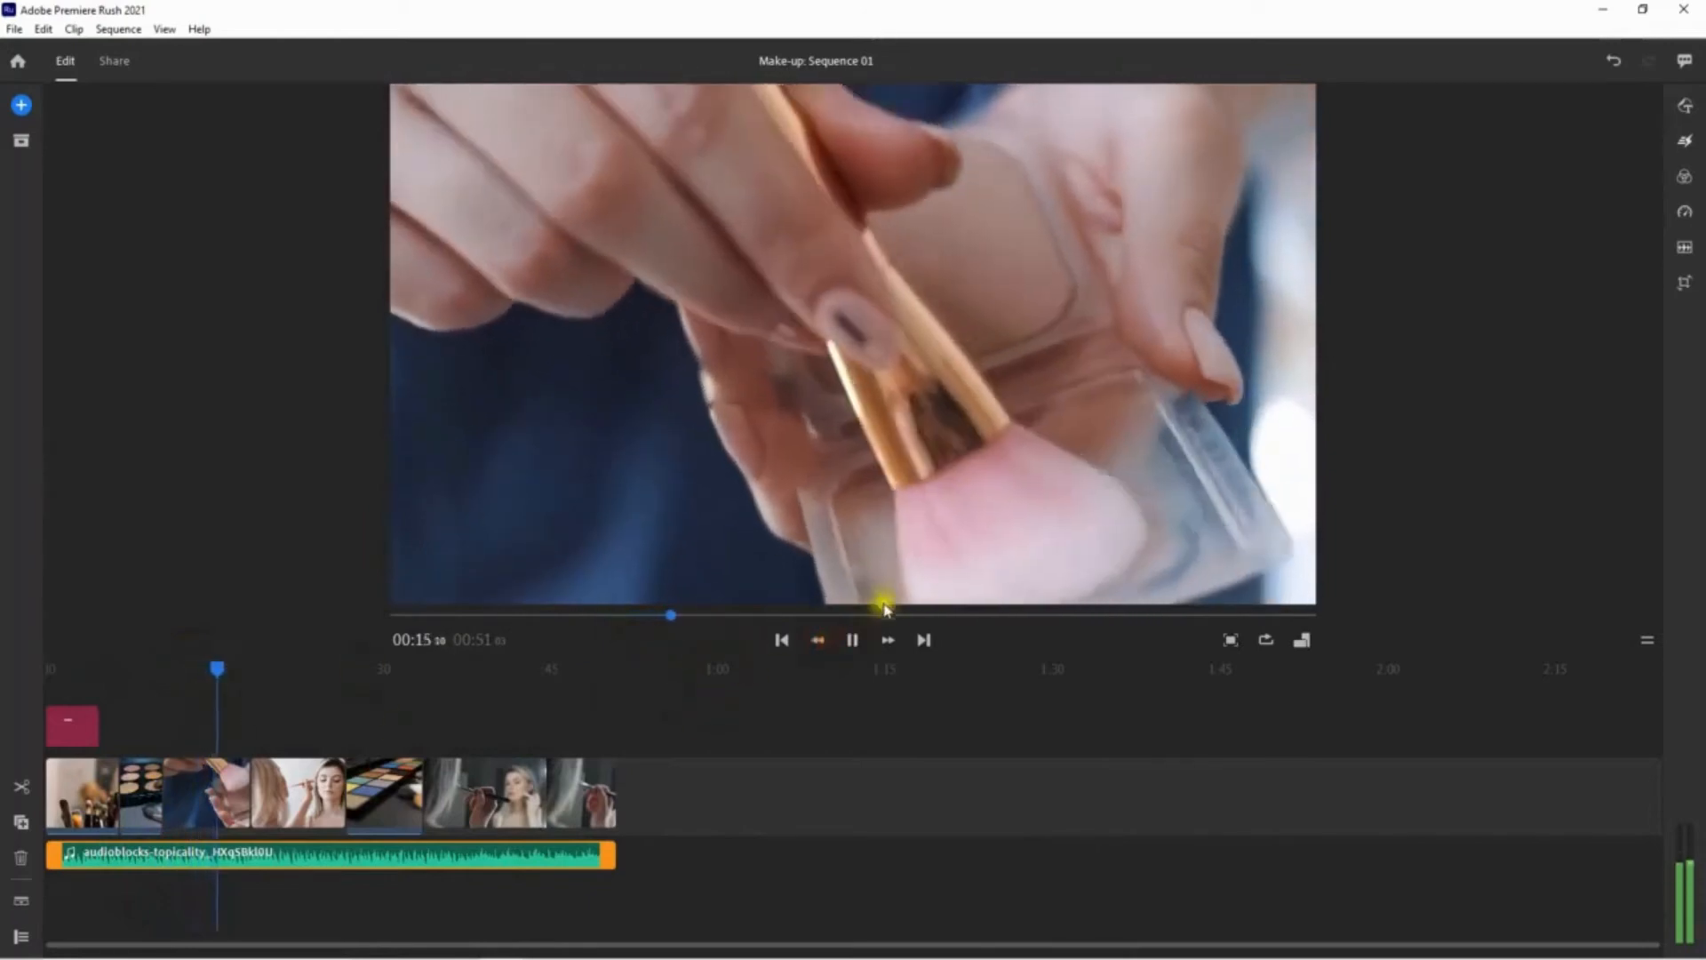
{"action": "left_click", "coordinate": [853, 641]}
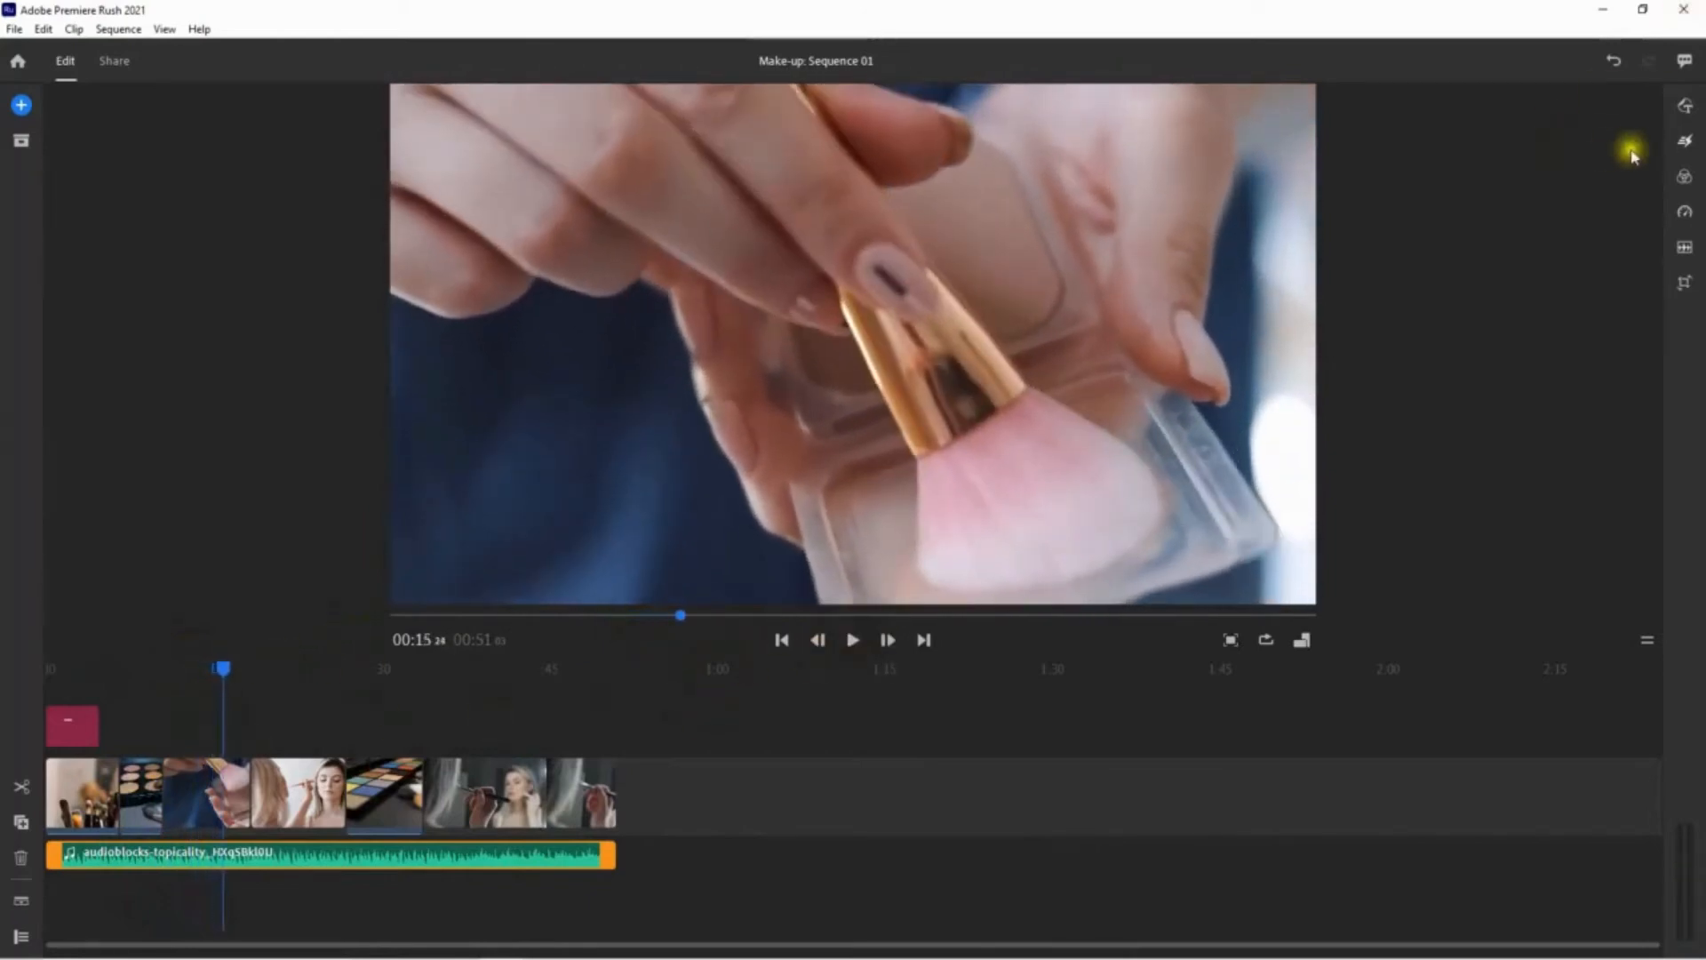
- Browse the full collection of overlay graphics for something suitable for the powder clip
{"action": "left_click", "coordinate": [1687, 105]}
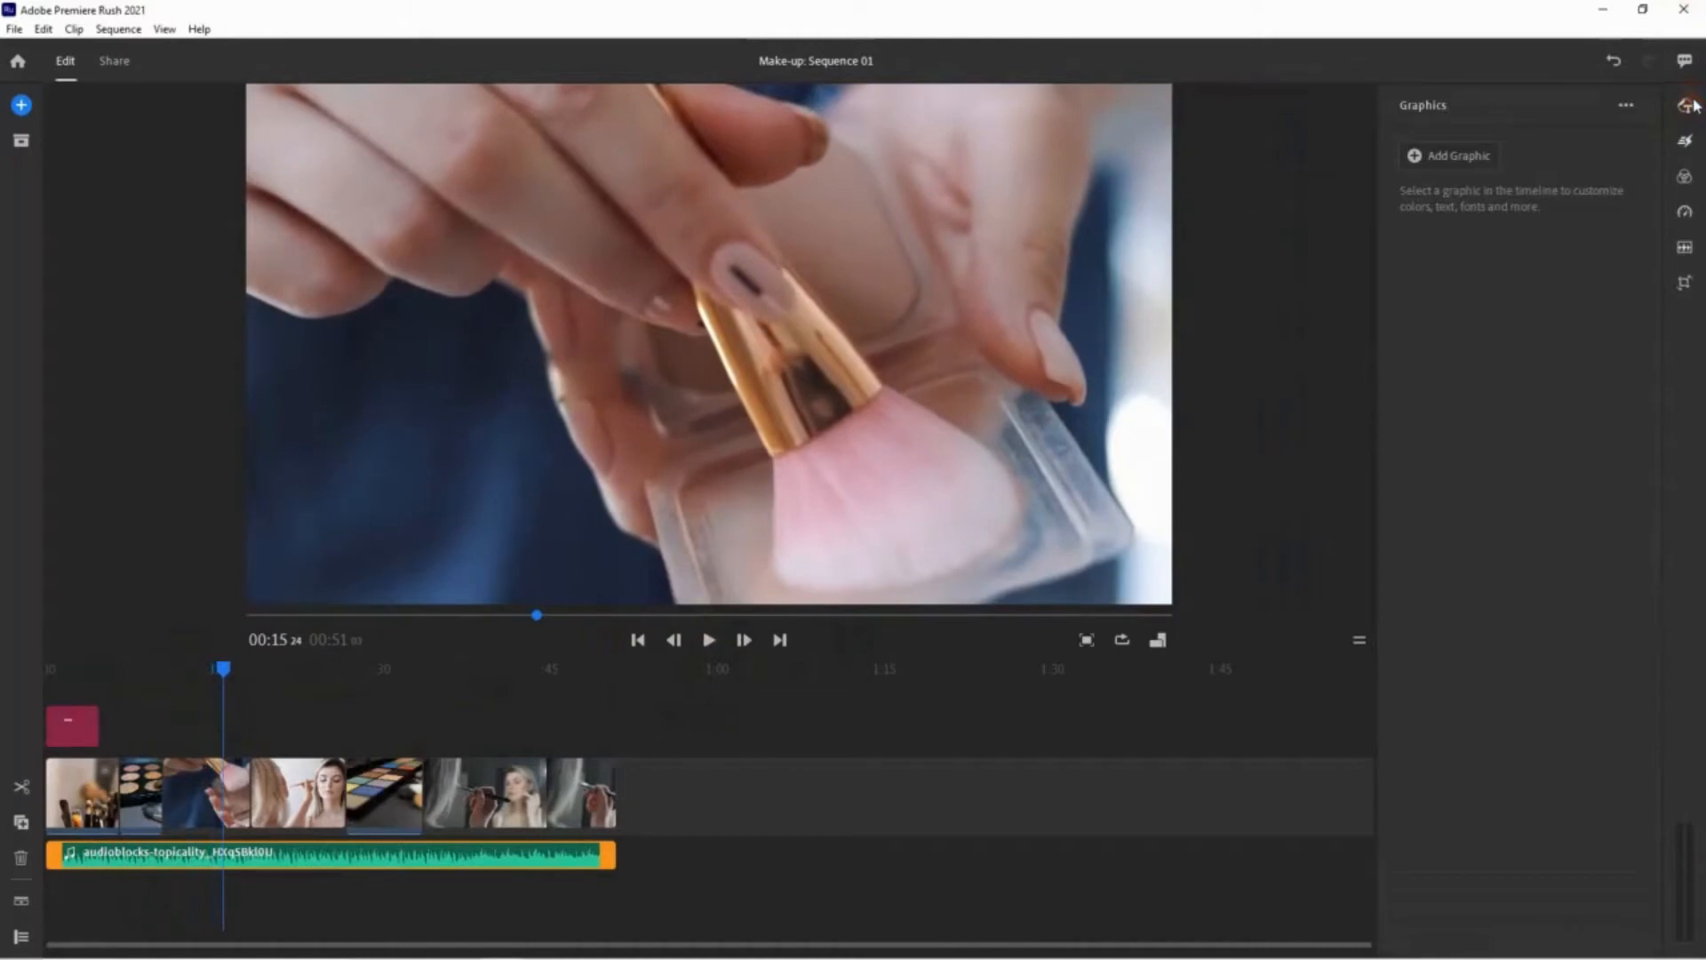
{"action": "left_click", "coordinate": [1465, 156]}
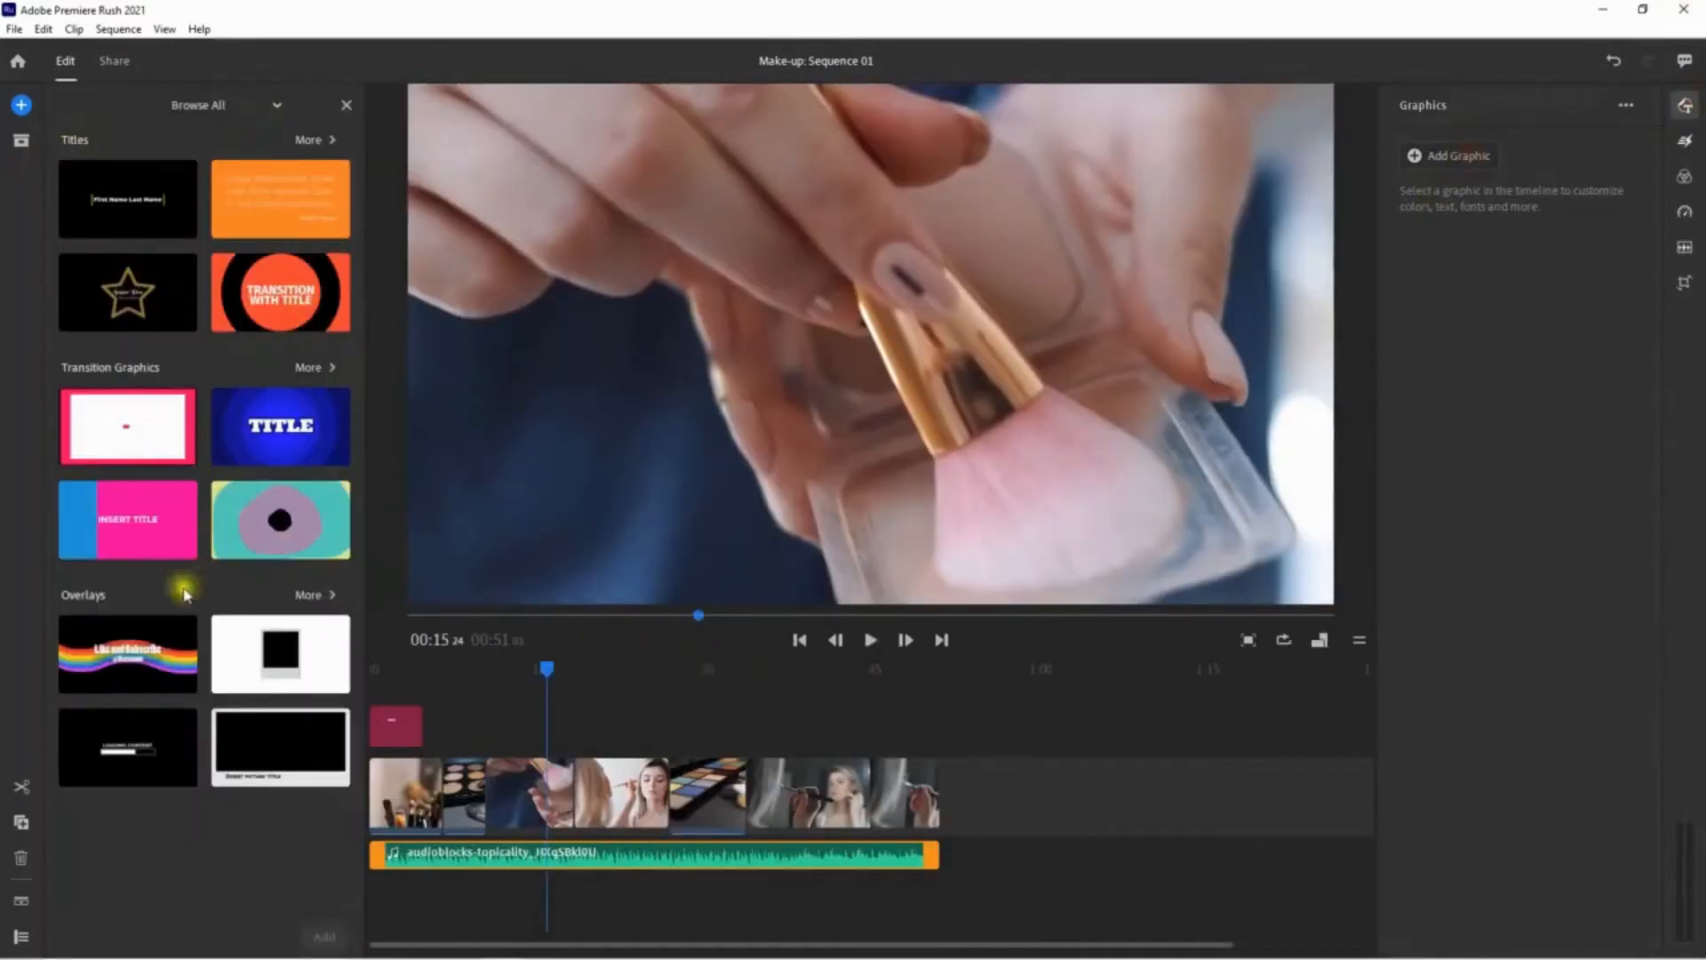
{"action": "left_click", "coordinate": [309, 596]}
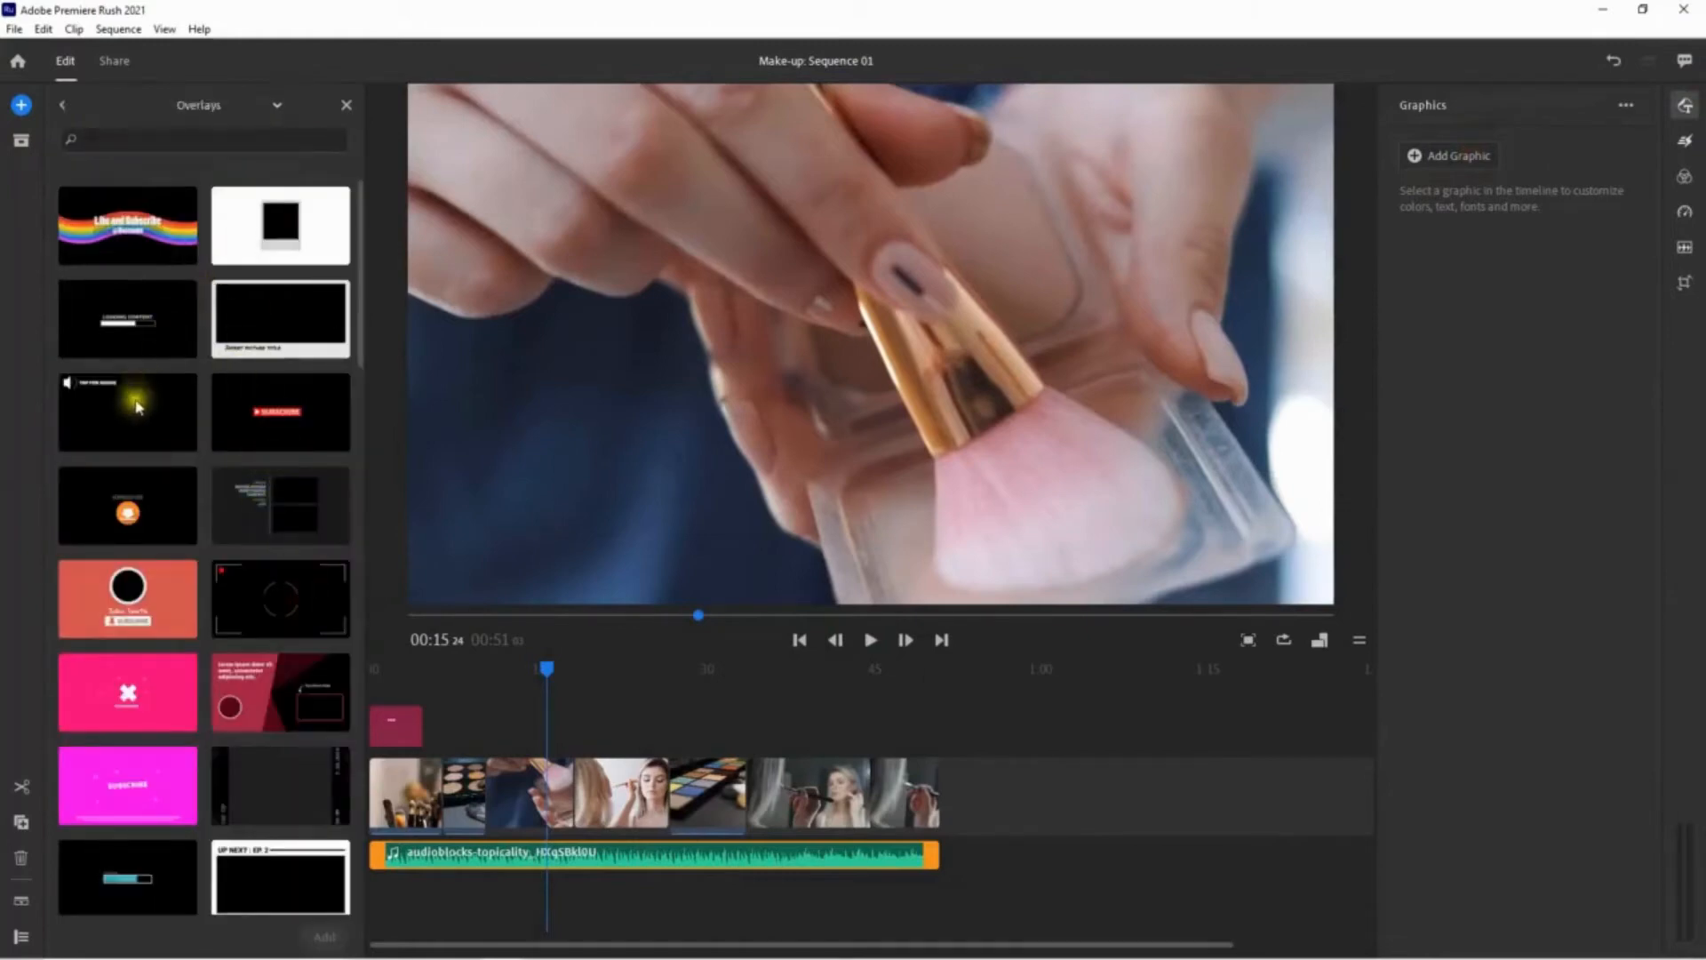
{"action": "scroll", "coordinate": [151, 524], "scroll_direction": "down", "scroll_amount": 3}
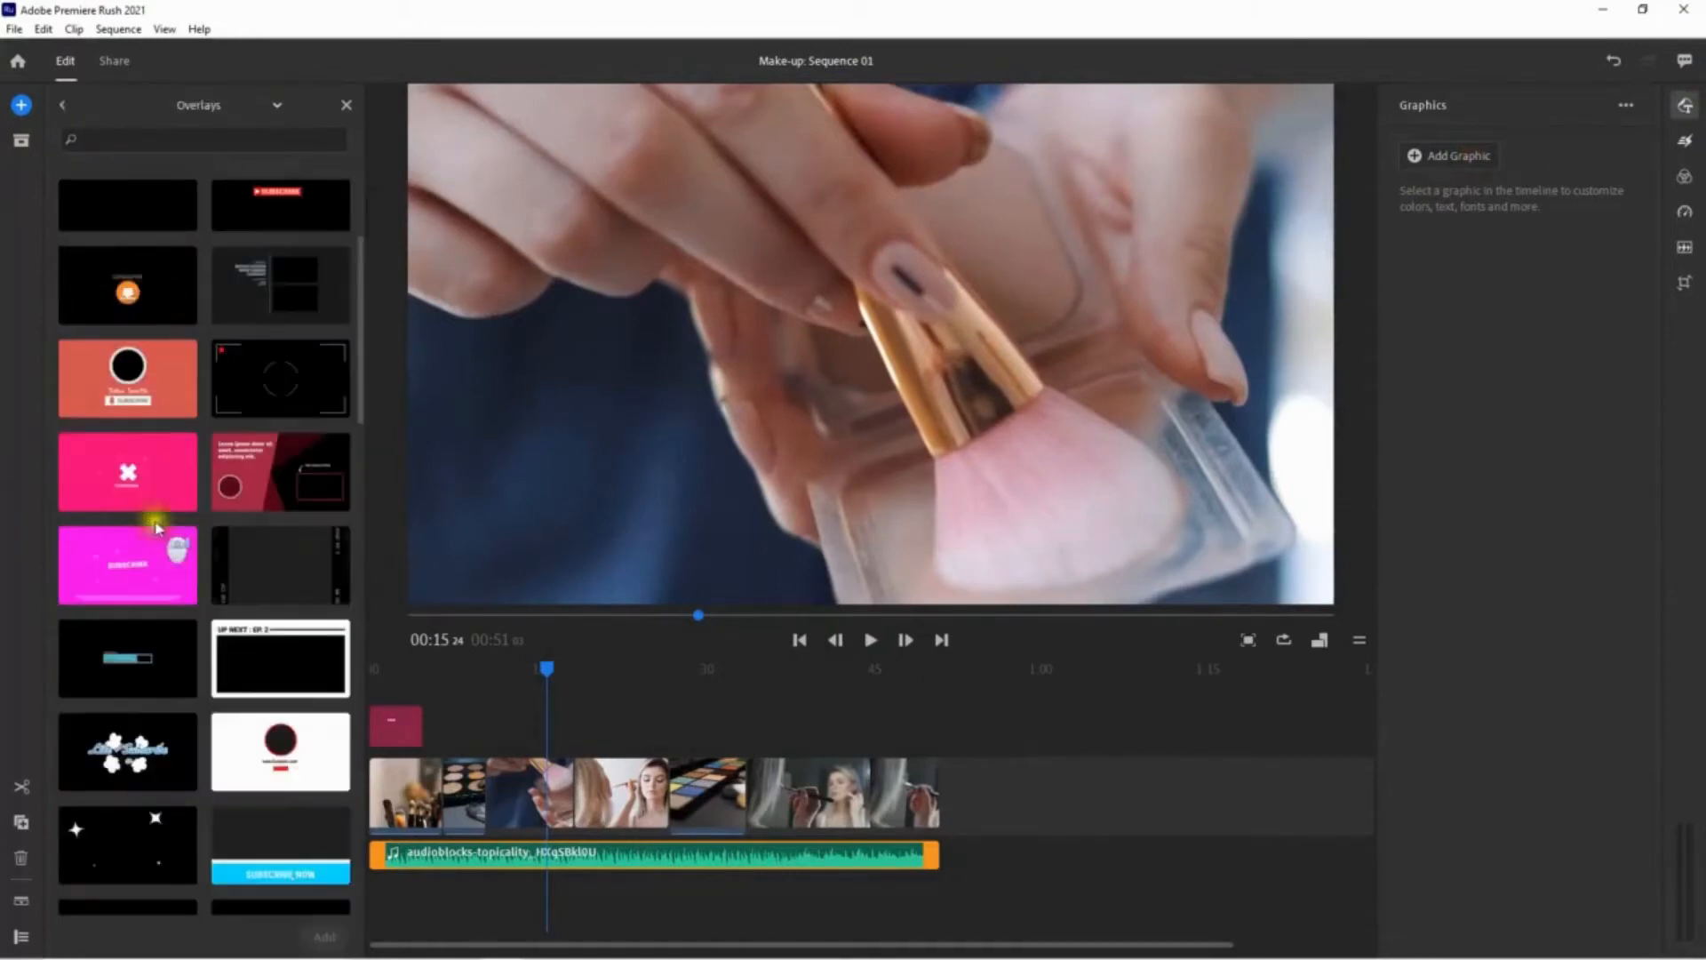
{"action": "scroll", "coordinate": [160, 551], "scroll_direction": "down", "scroll_amount": 6}
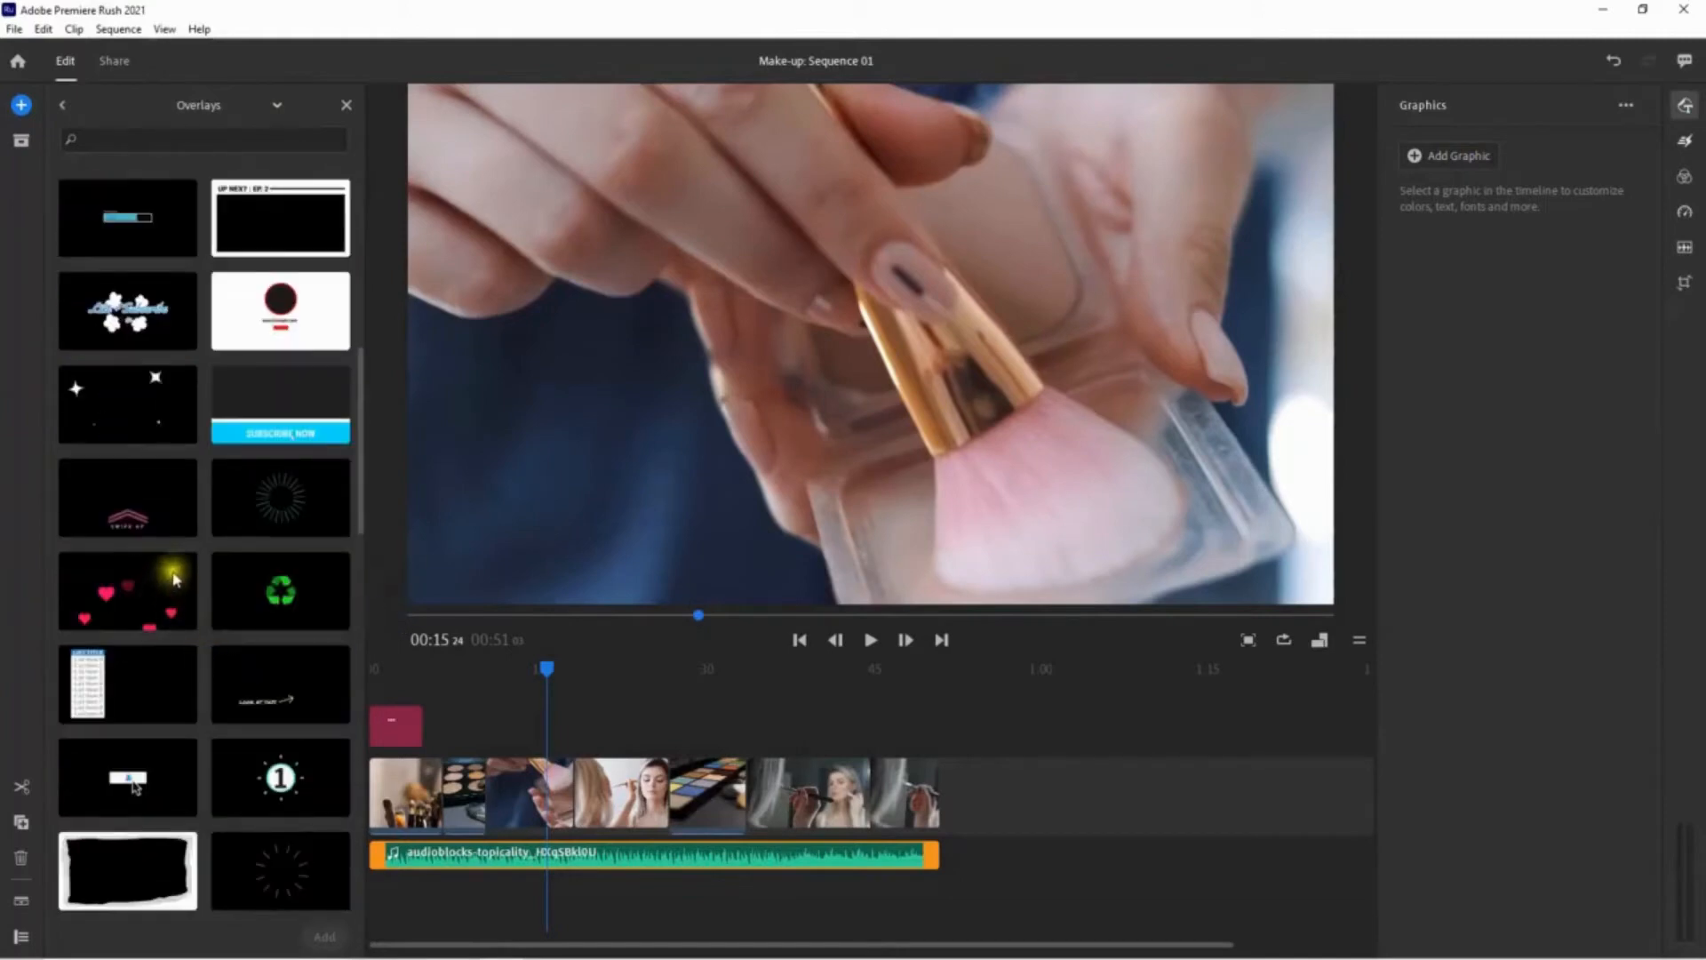
{"action": "scroll", "coordinate": [175, 579], "scroll_direction": "down", "scroll_amount": 3}
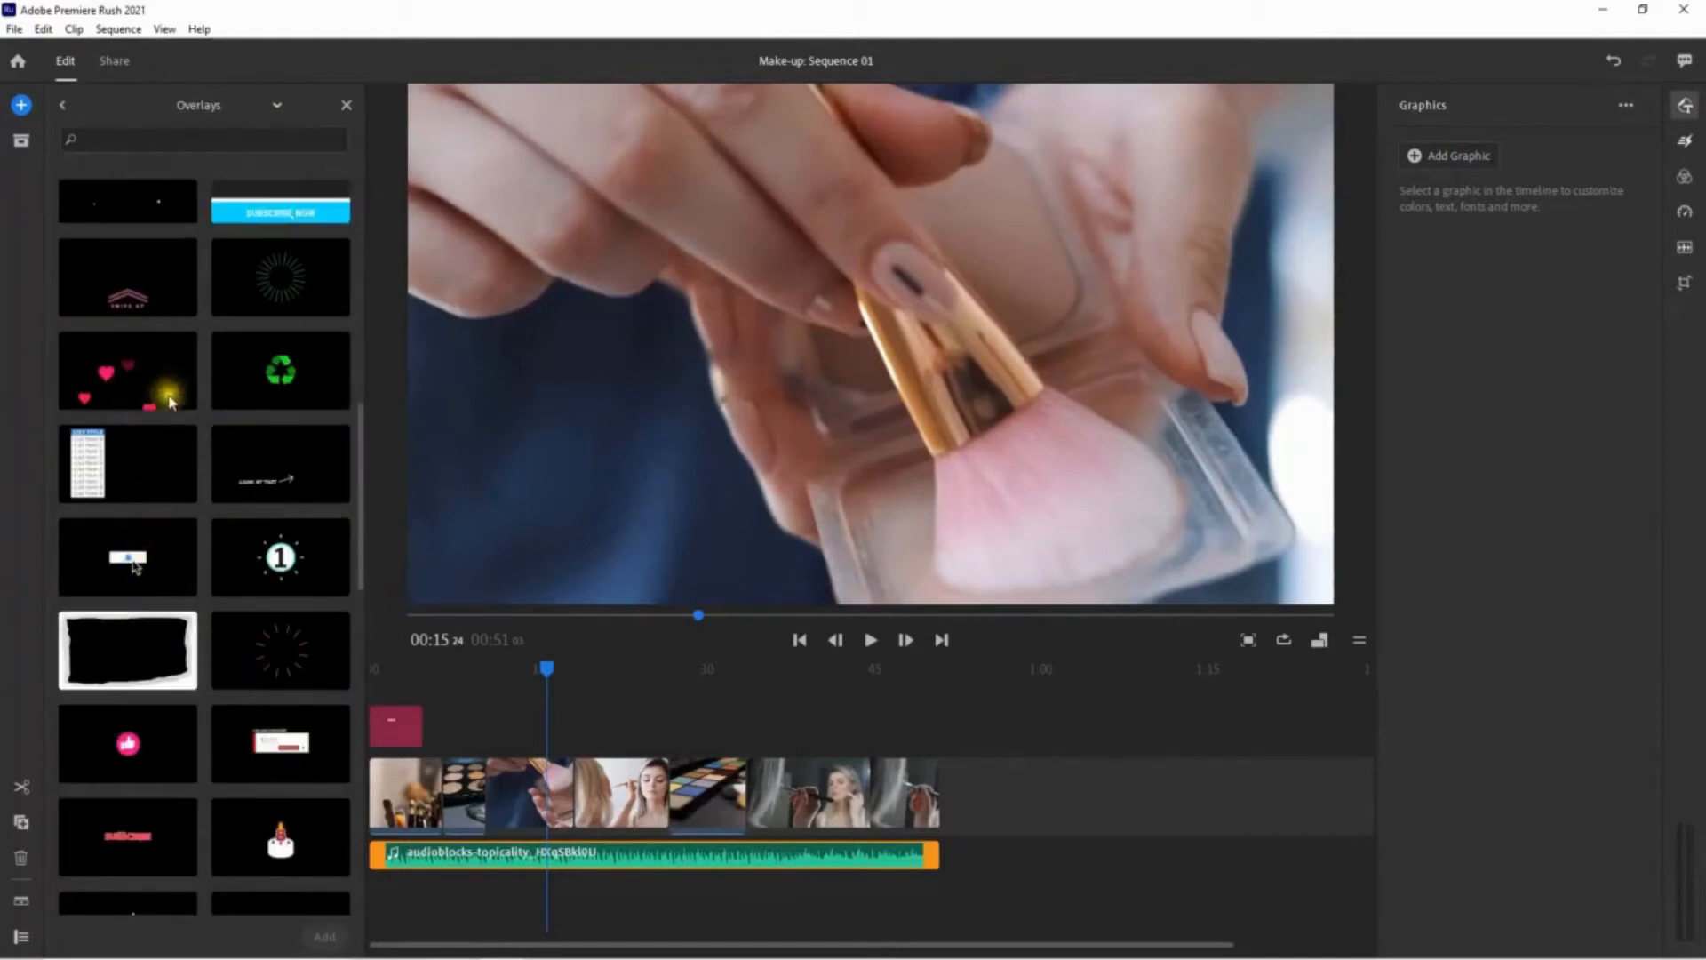
{"action": "scroll", "coordinate": [120, 693], "scroll_direction": "down", "scroll_amount": 3}
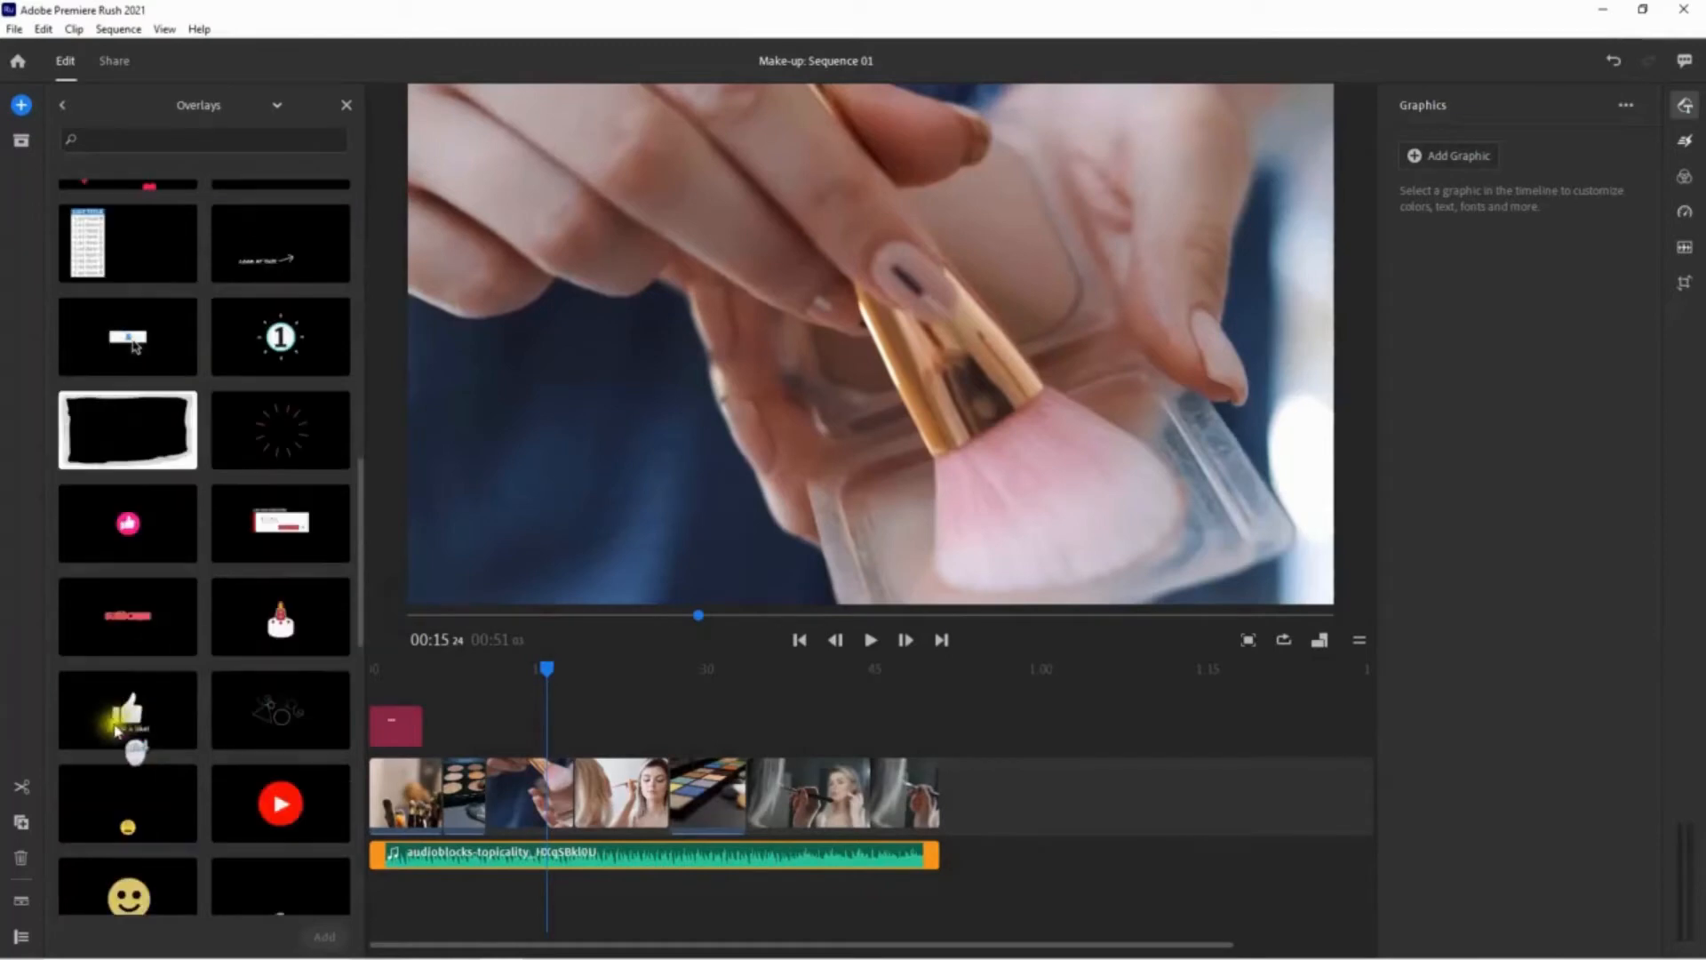
{"action": "scroll", "coordinate": [120, 702], "scroll_direction": "down", "scroll_amount": 12}
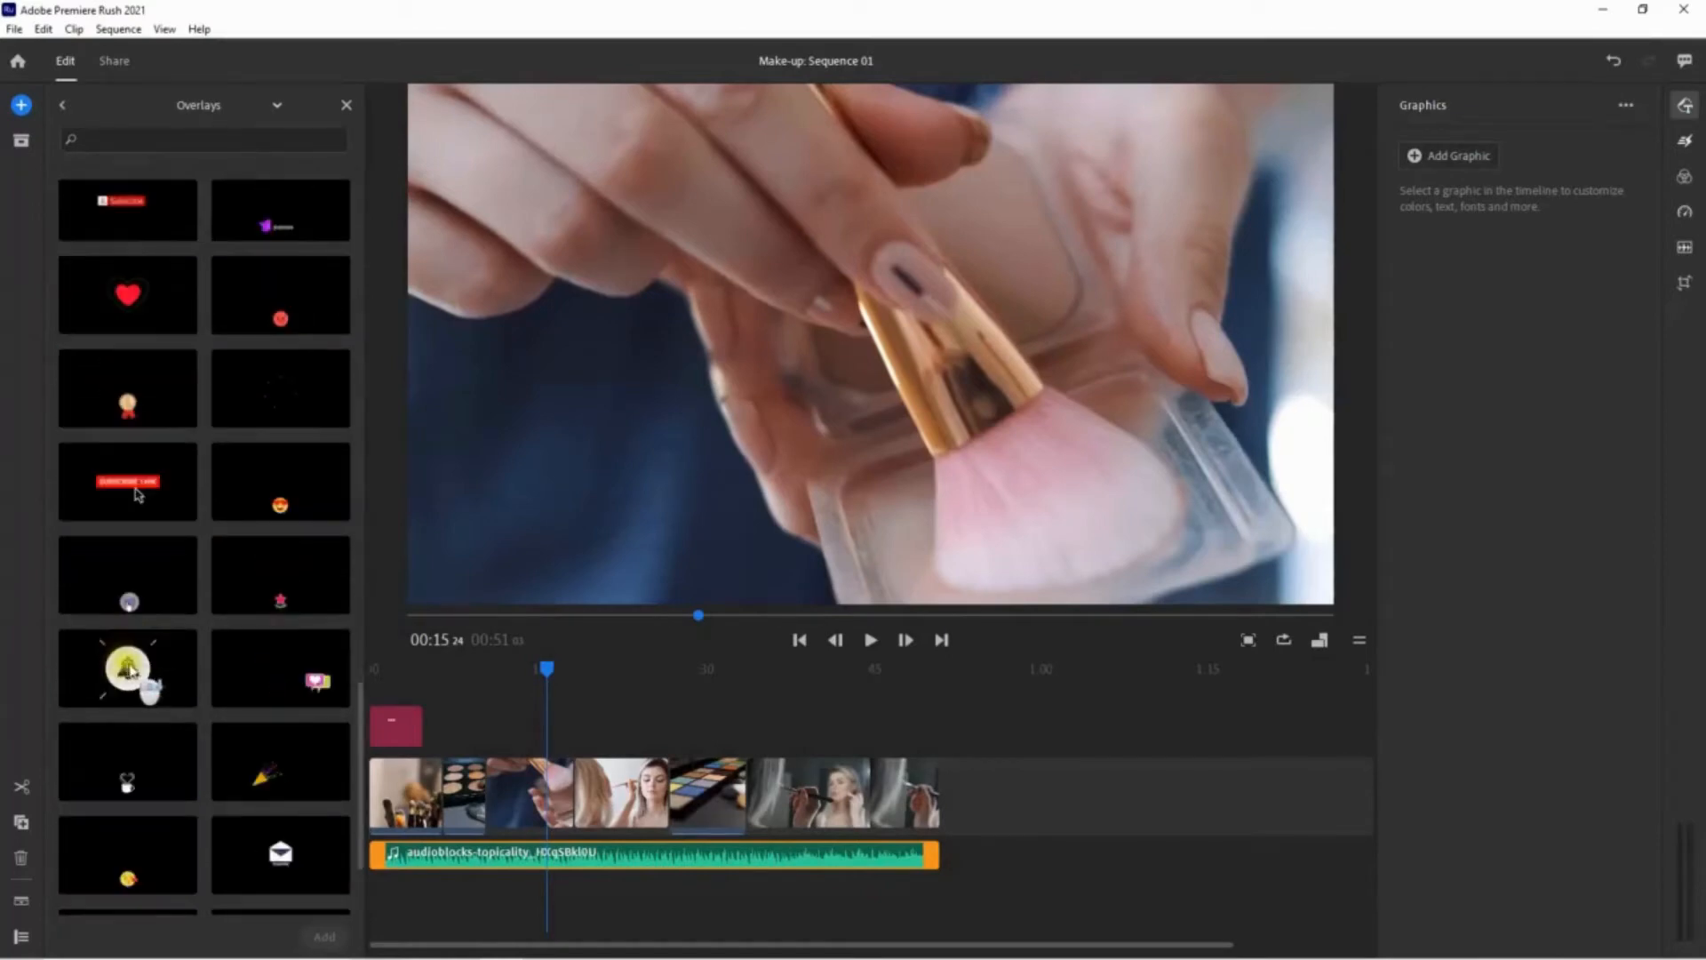
{"action": "scroll", "coordinate": [131, 672], "scroll_direction": "up", "scroll_amount": 15}
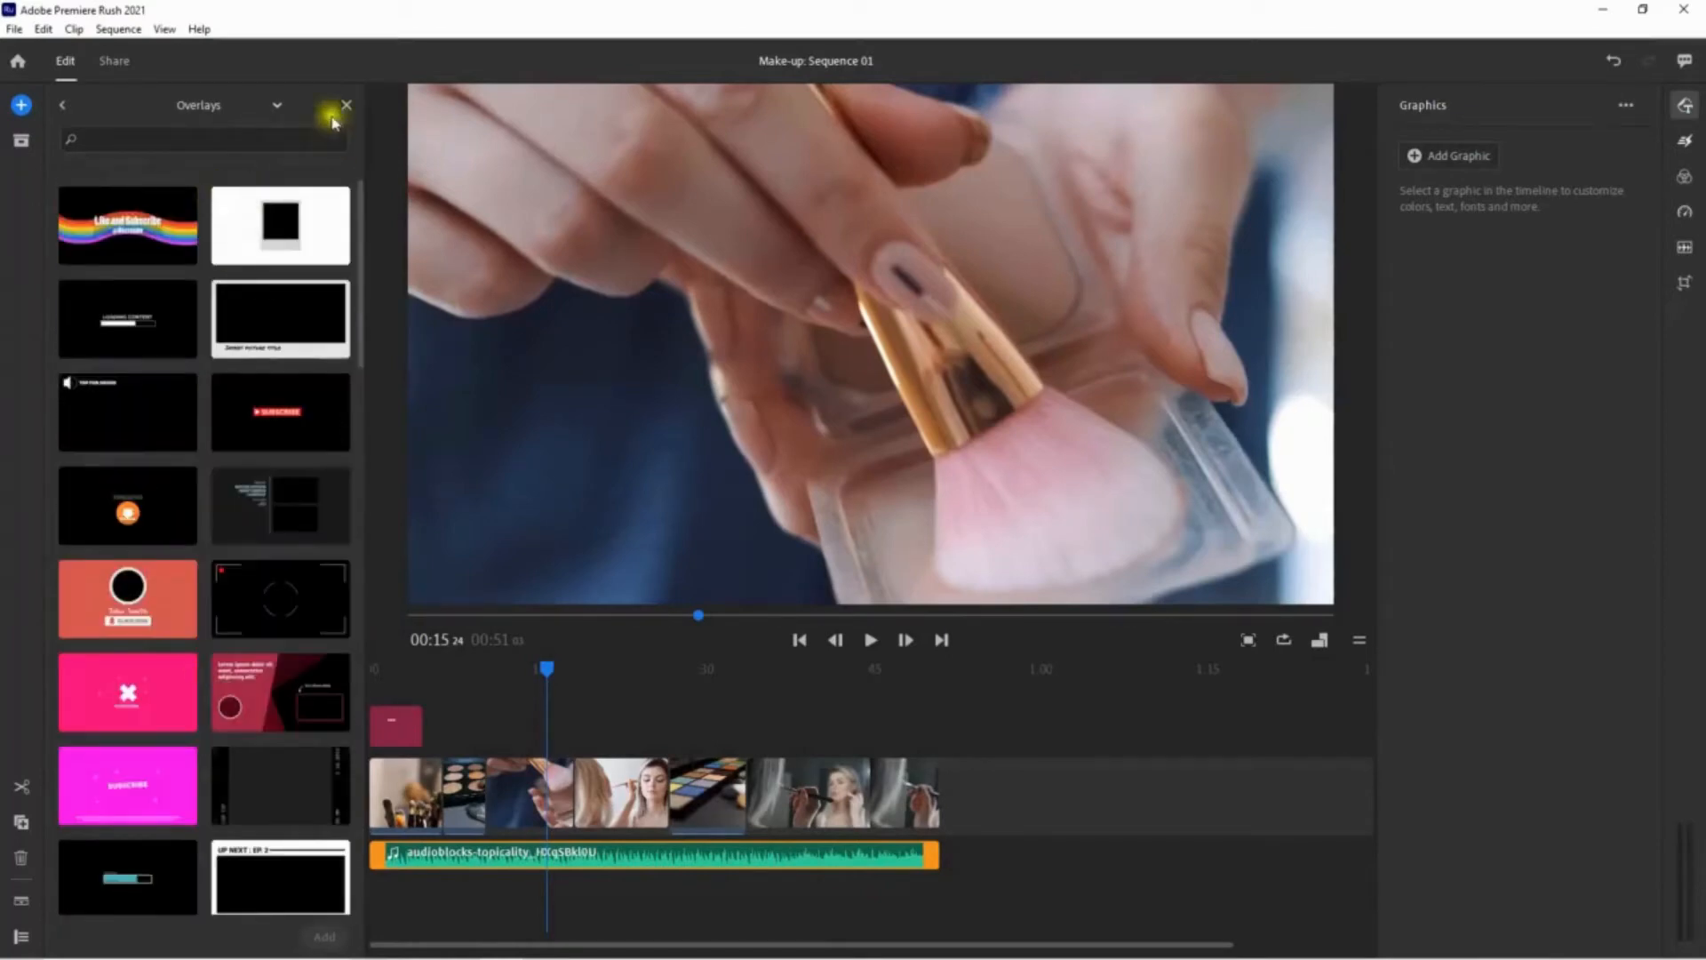
{"action": "left_click", "coordinate": [347, 105]}
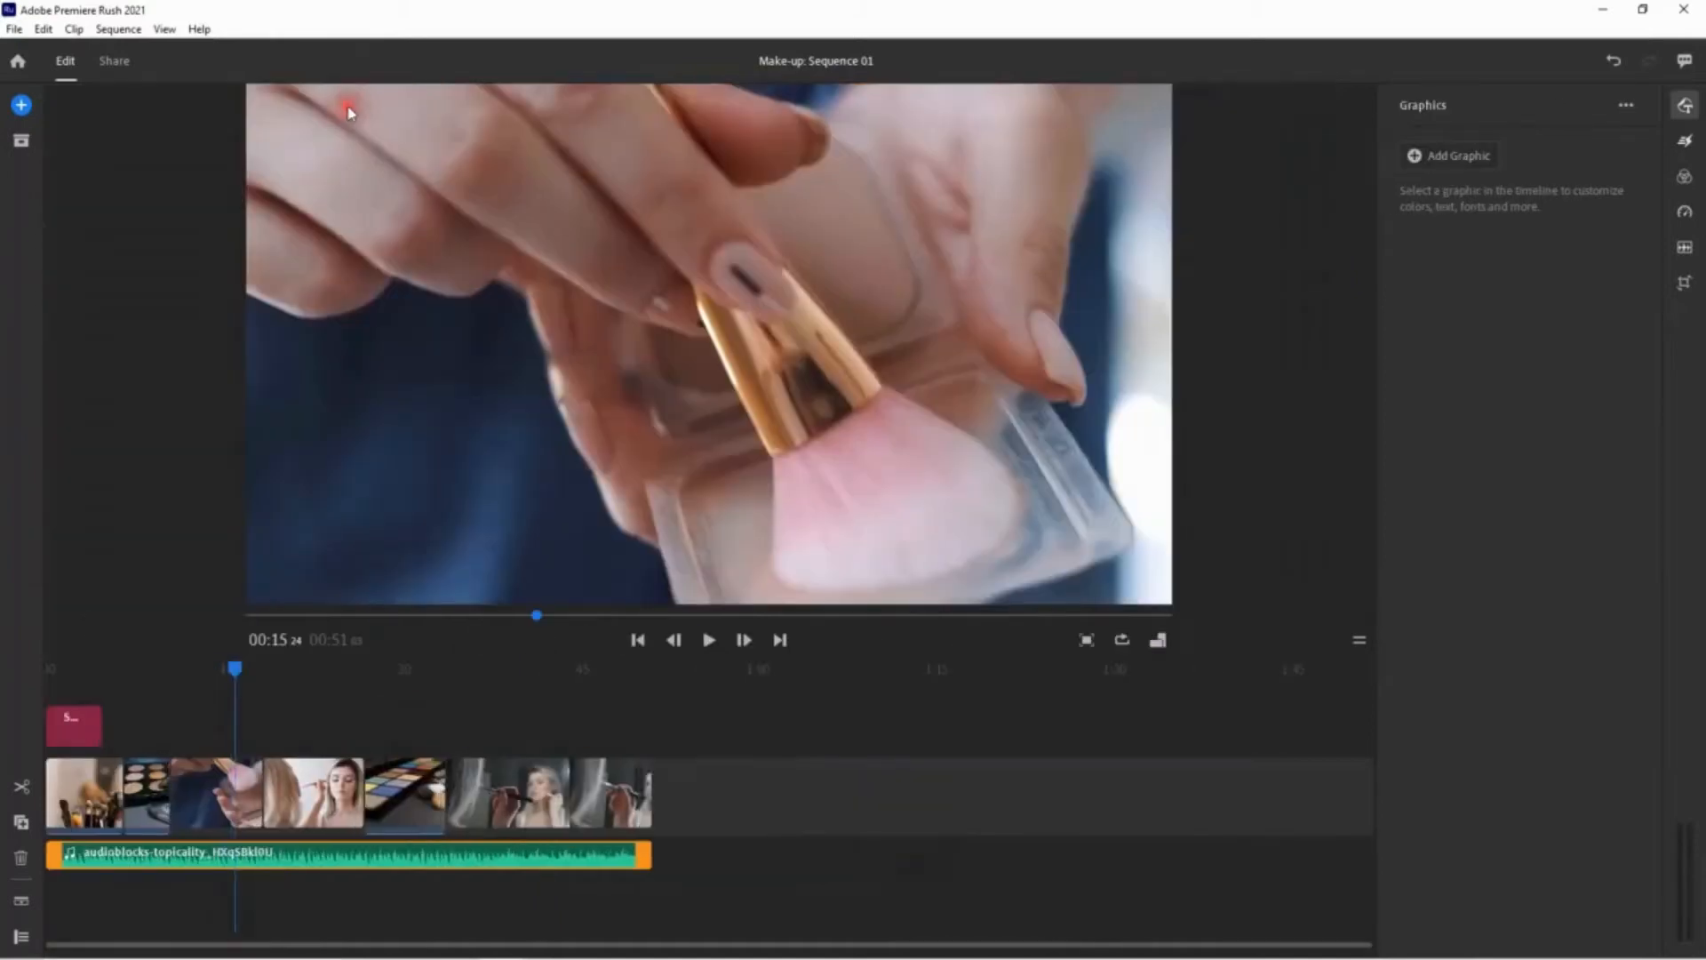
- Add the Basic Title 2-Line graphic from the title templates at 00:15:24, over the powder clip
{"action": "left_click", "coordinate": [1444, 155]}
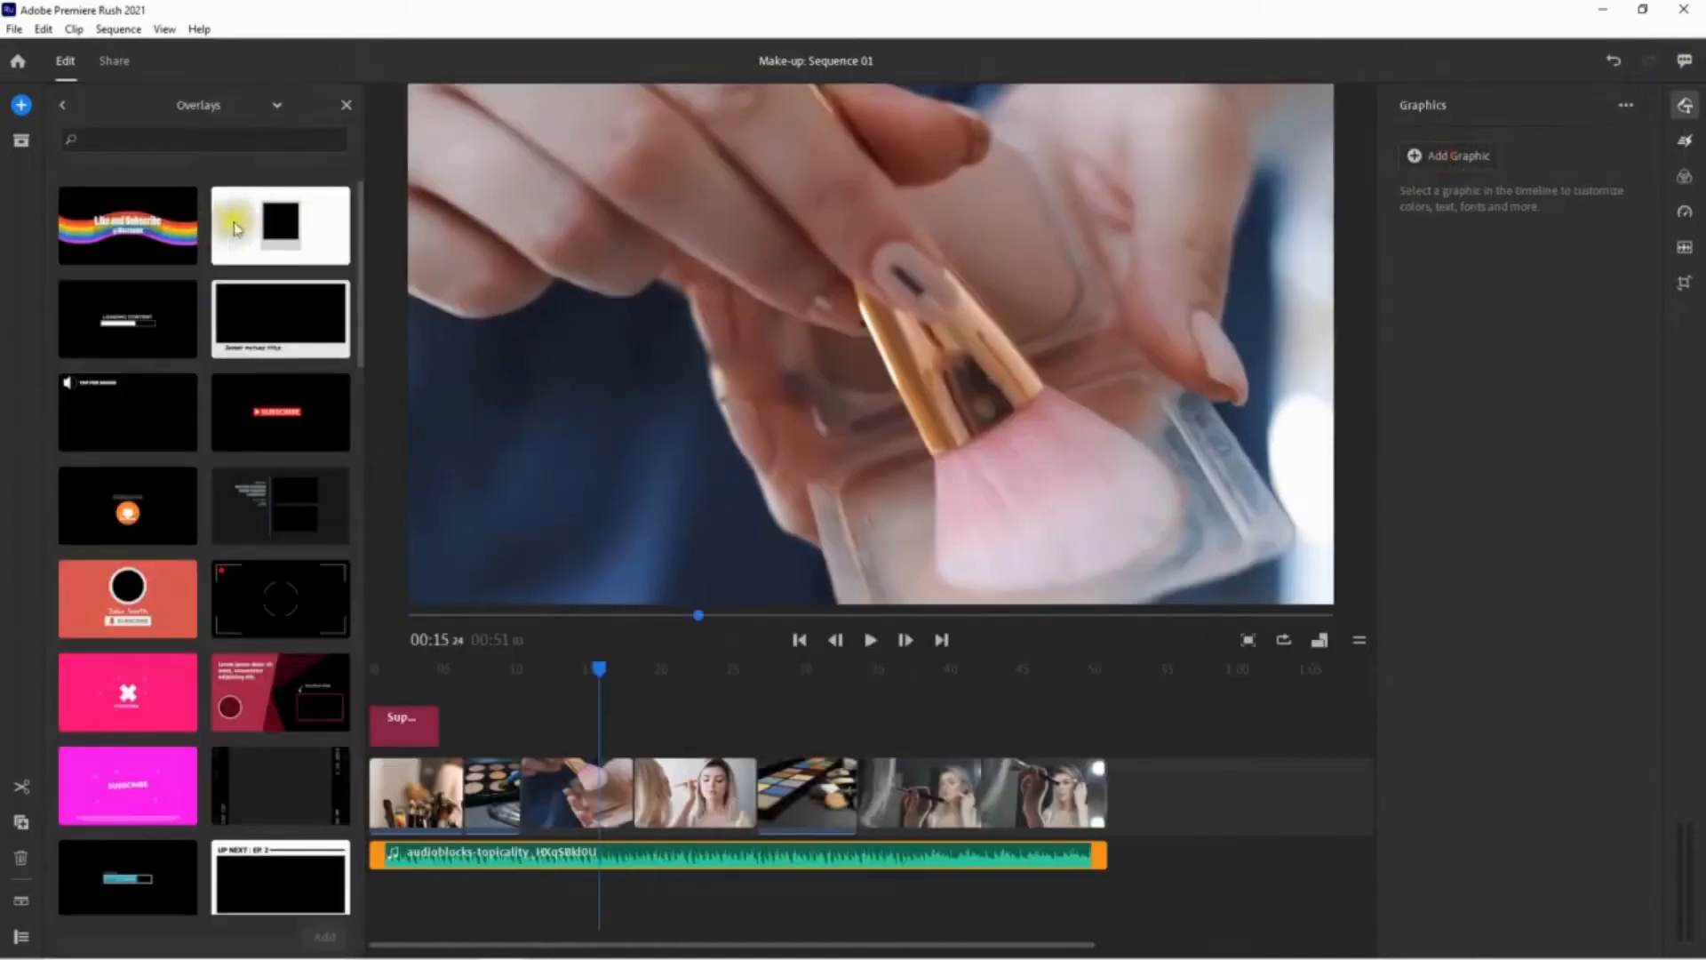
{"action": "left_click", "coordinate": [62, 105]}
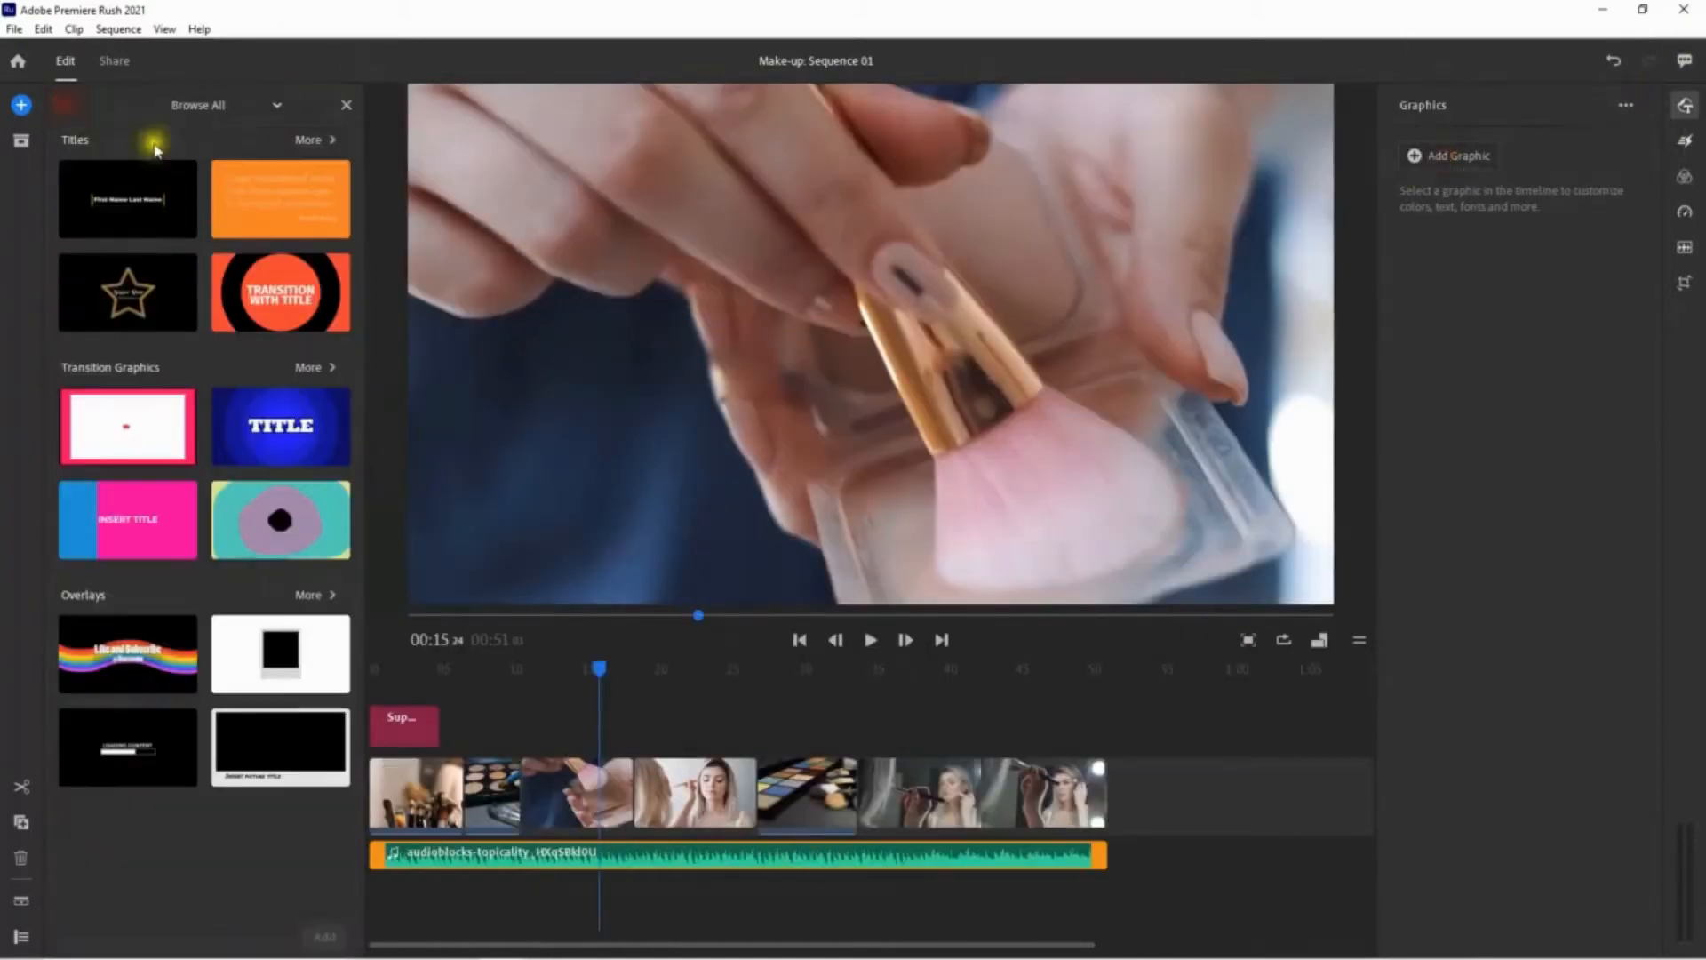
{"action": "left_click", "coordinate": [124, 217]}
{"action": "left_click", "coordinate": [313, 140]}
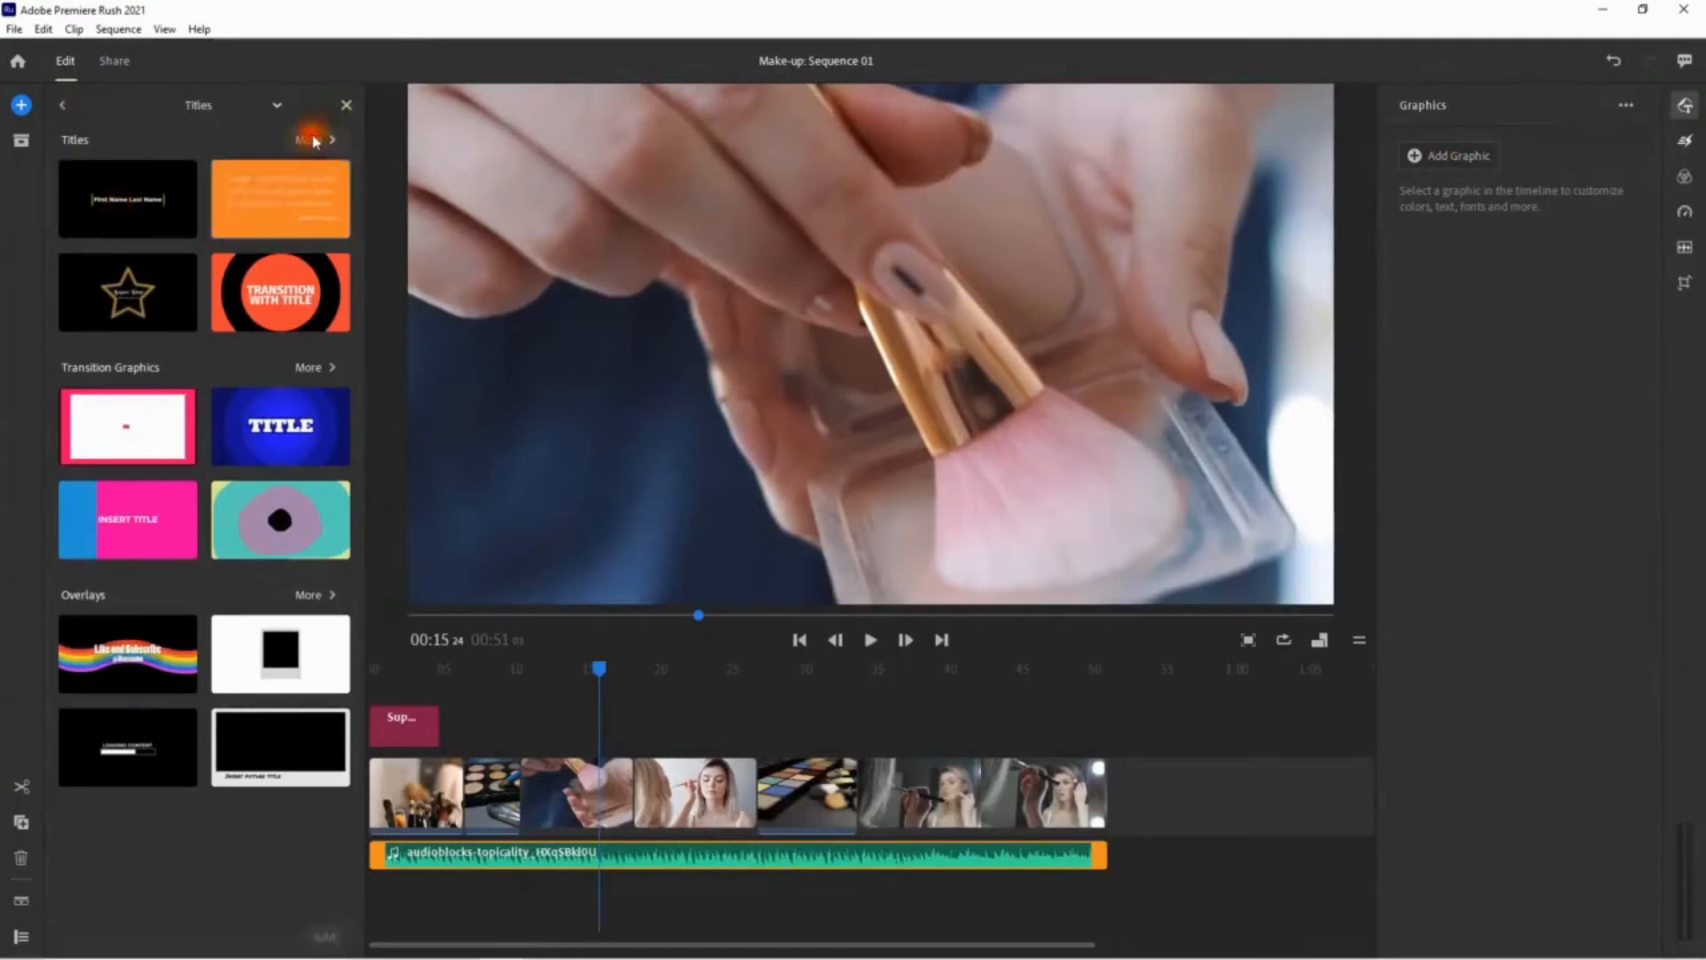
{"action": "scroll", "coordinate": [239, 659], "scroll_direction": "down", "scroll_amount": 5}
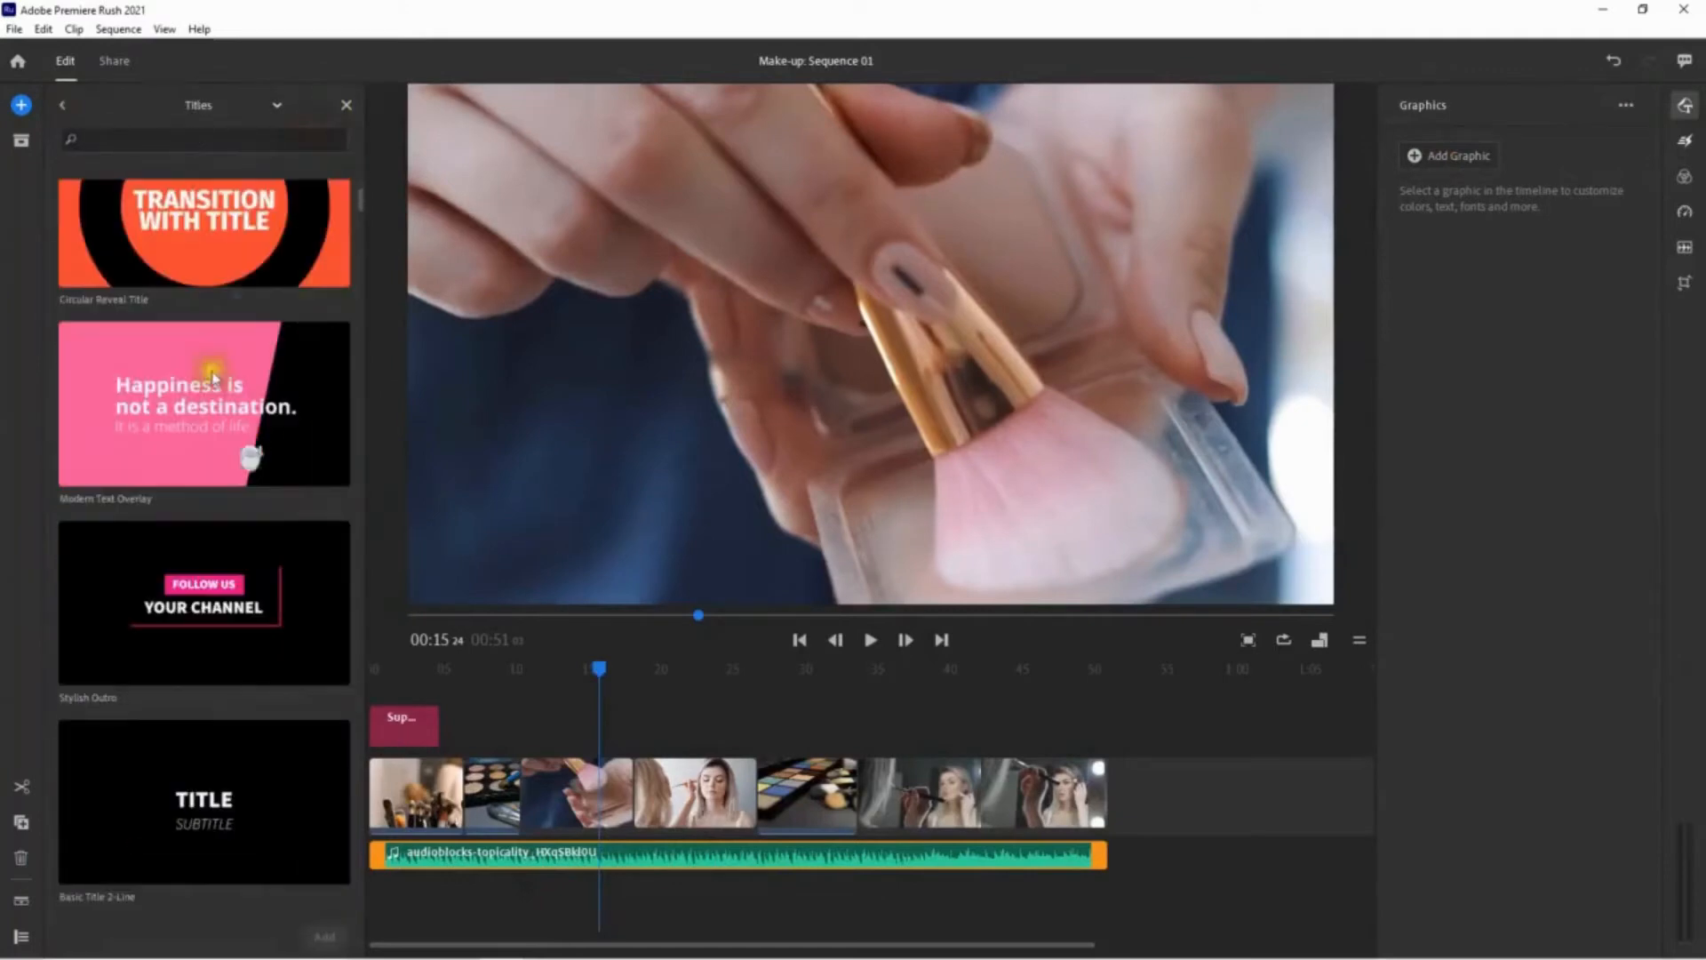
{"action": "scroll", "coordinate": [178, 658], "scroll_direction": "down", "scroll_amount": 2}
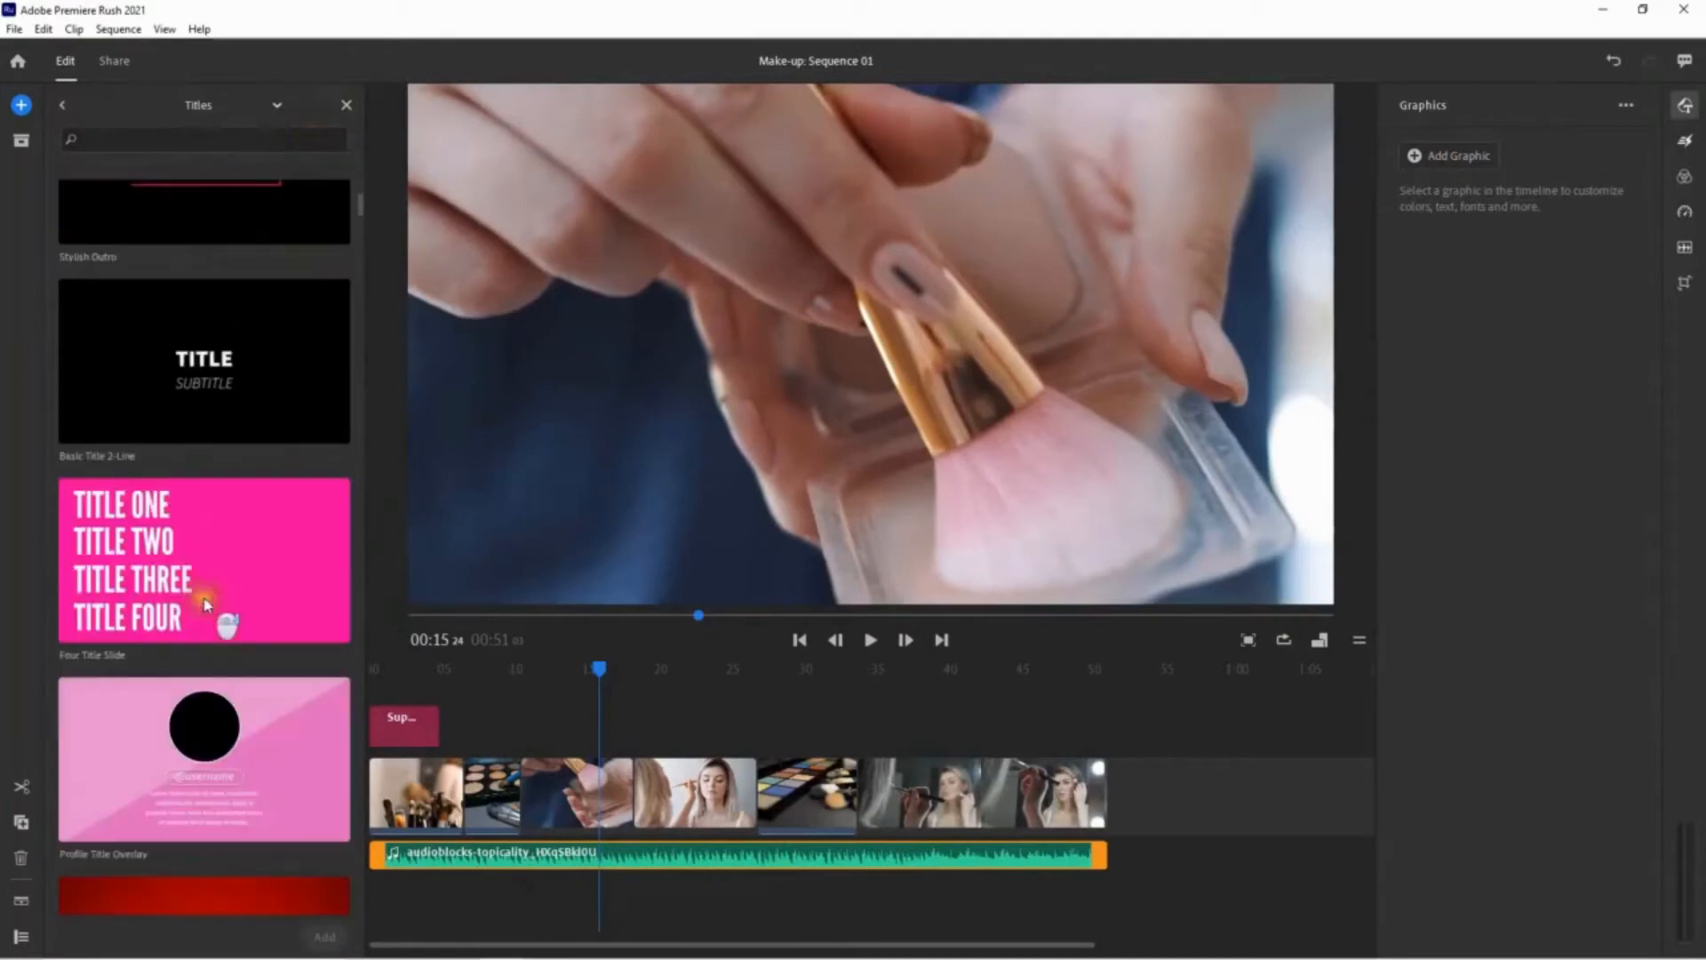
{"action": "left_click", "coordinate": [218, 400]}
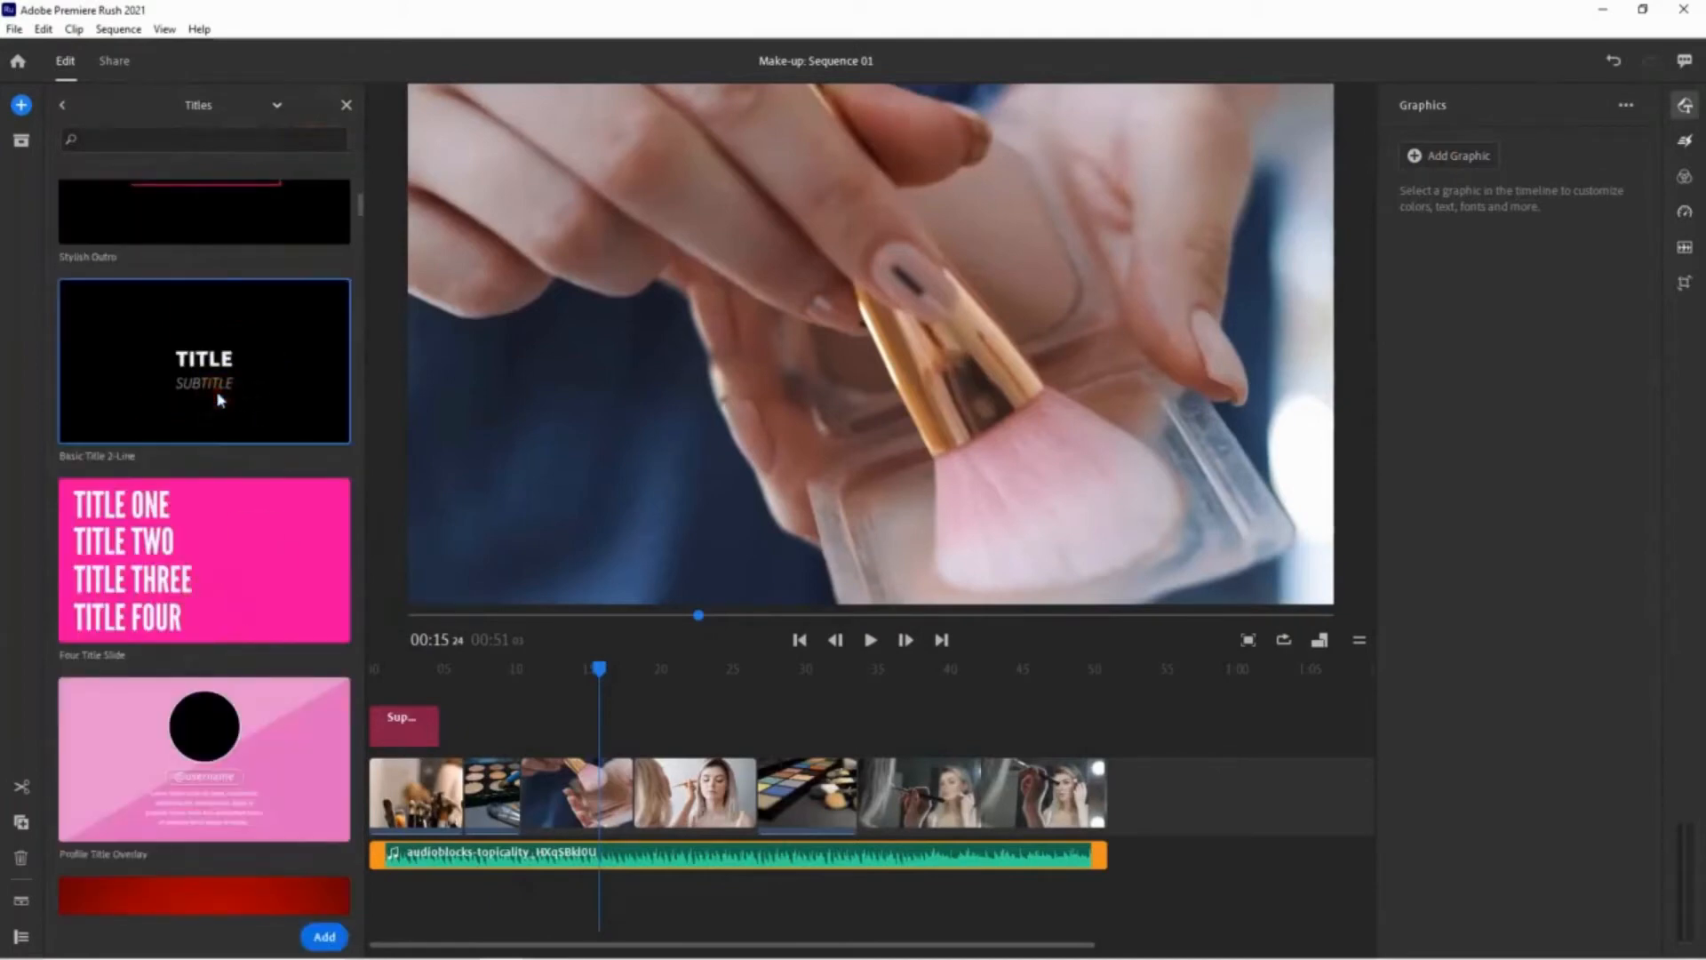
{"action": "left_click", "coordinate": [325, 939]}
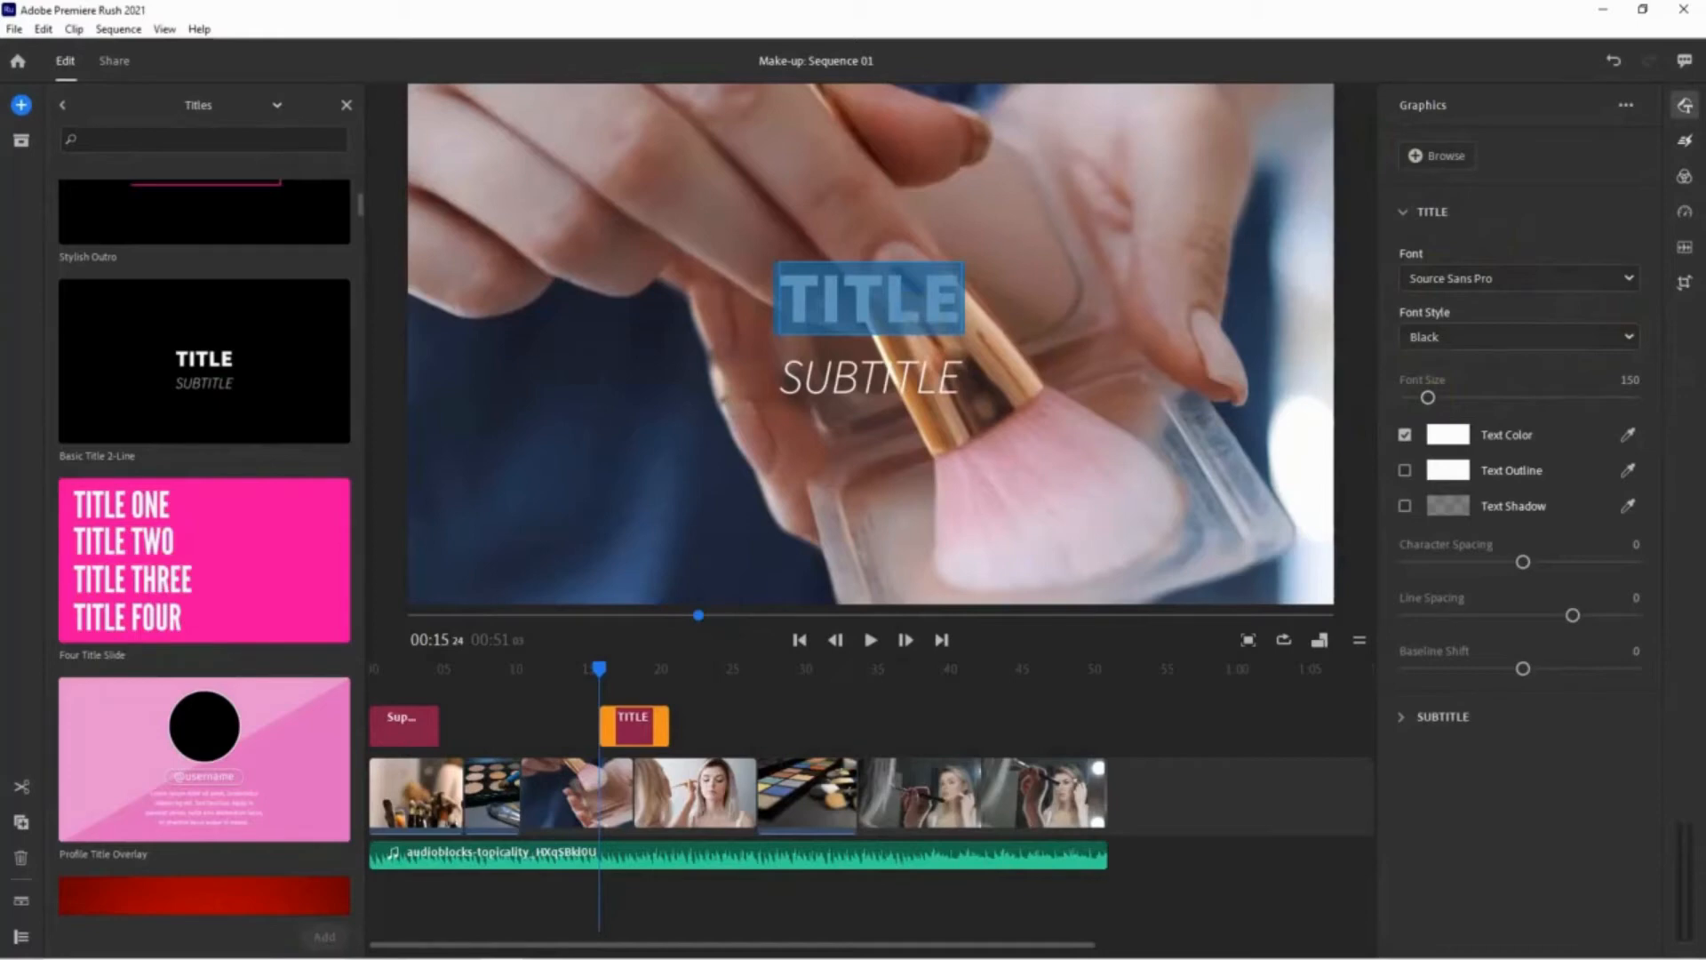
- Replace the main line of the new two-line title with "LEARN" in capitals
{"action": "left_click", "coordinate": [926, 314]}
{"action": "double_click", "coordinate": [926, 314]}
{"action": "type", "text": "Le"}
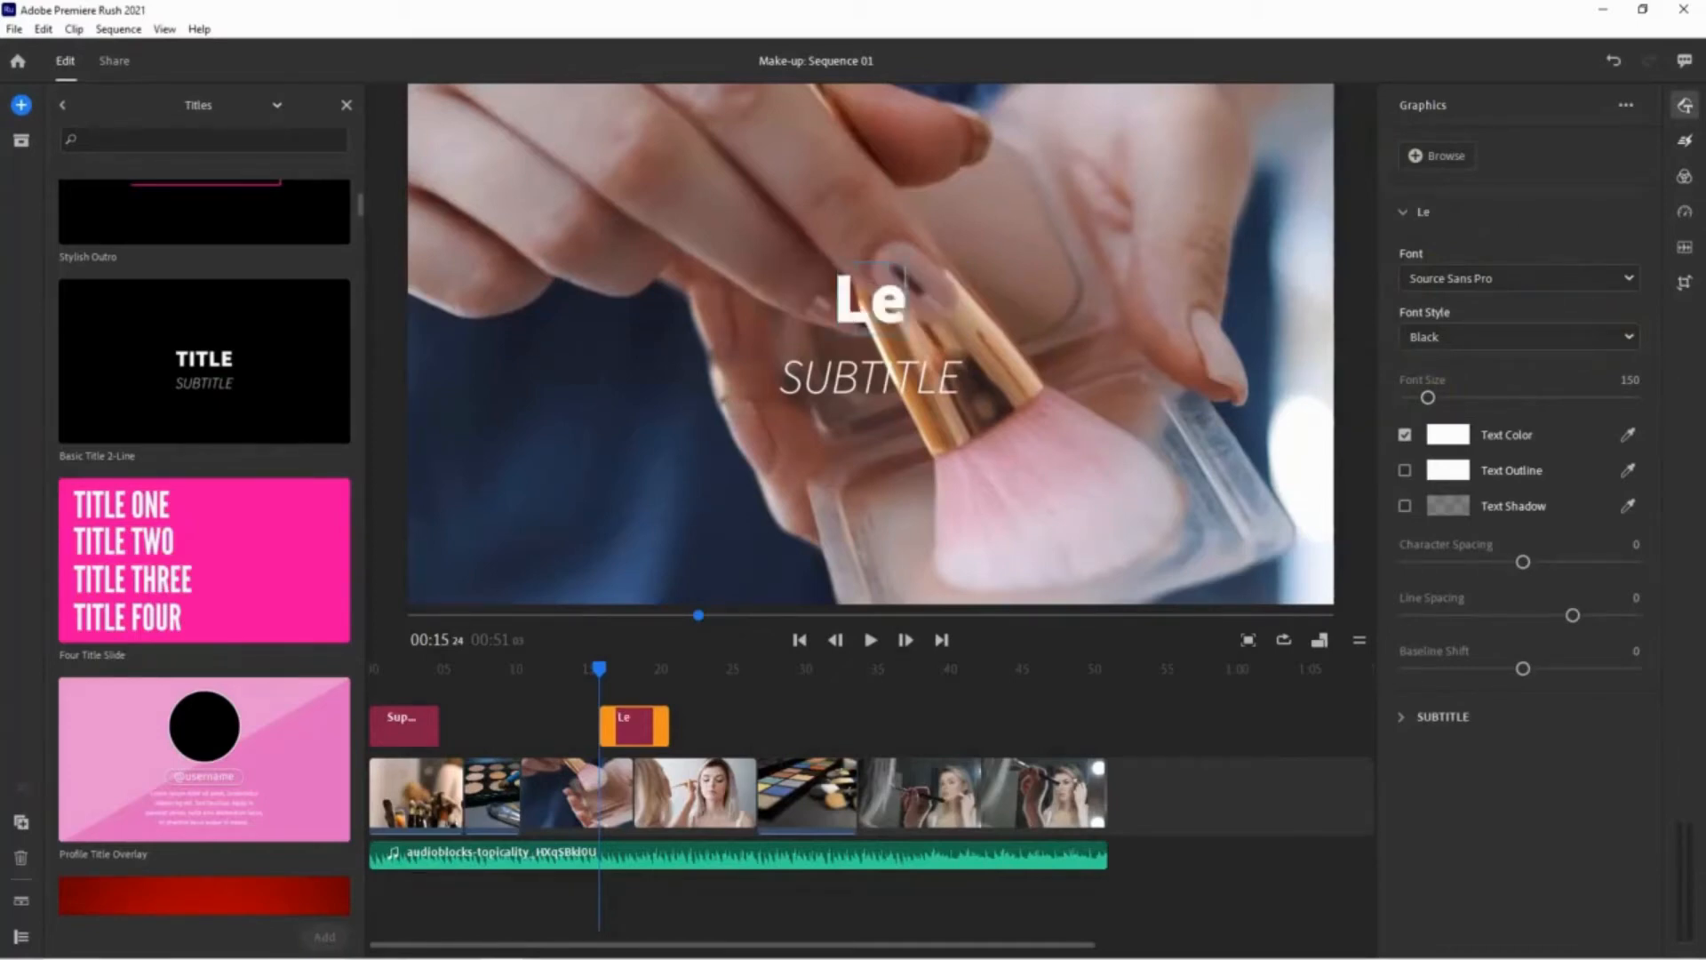
{"action": "key", "text": "BackSpace"}
{"action": "key", "text": "Caps_Lock"}
{"action": "type", "text": "E"}
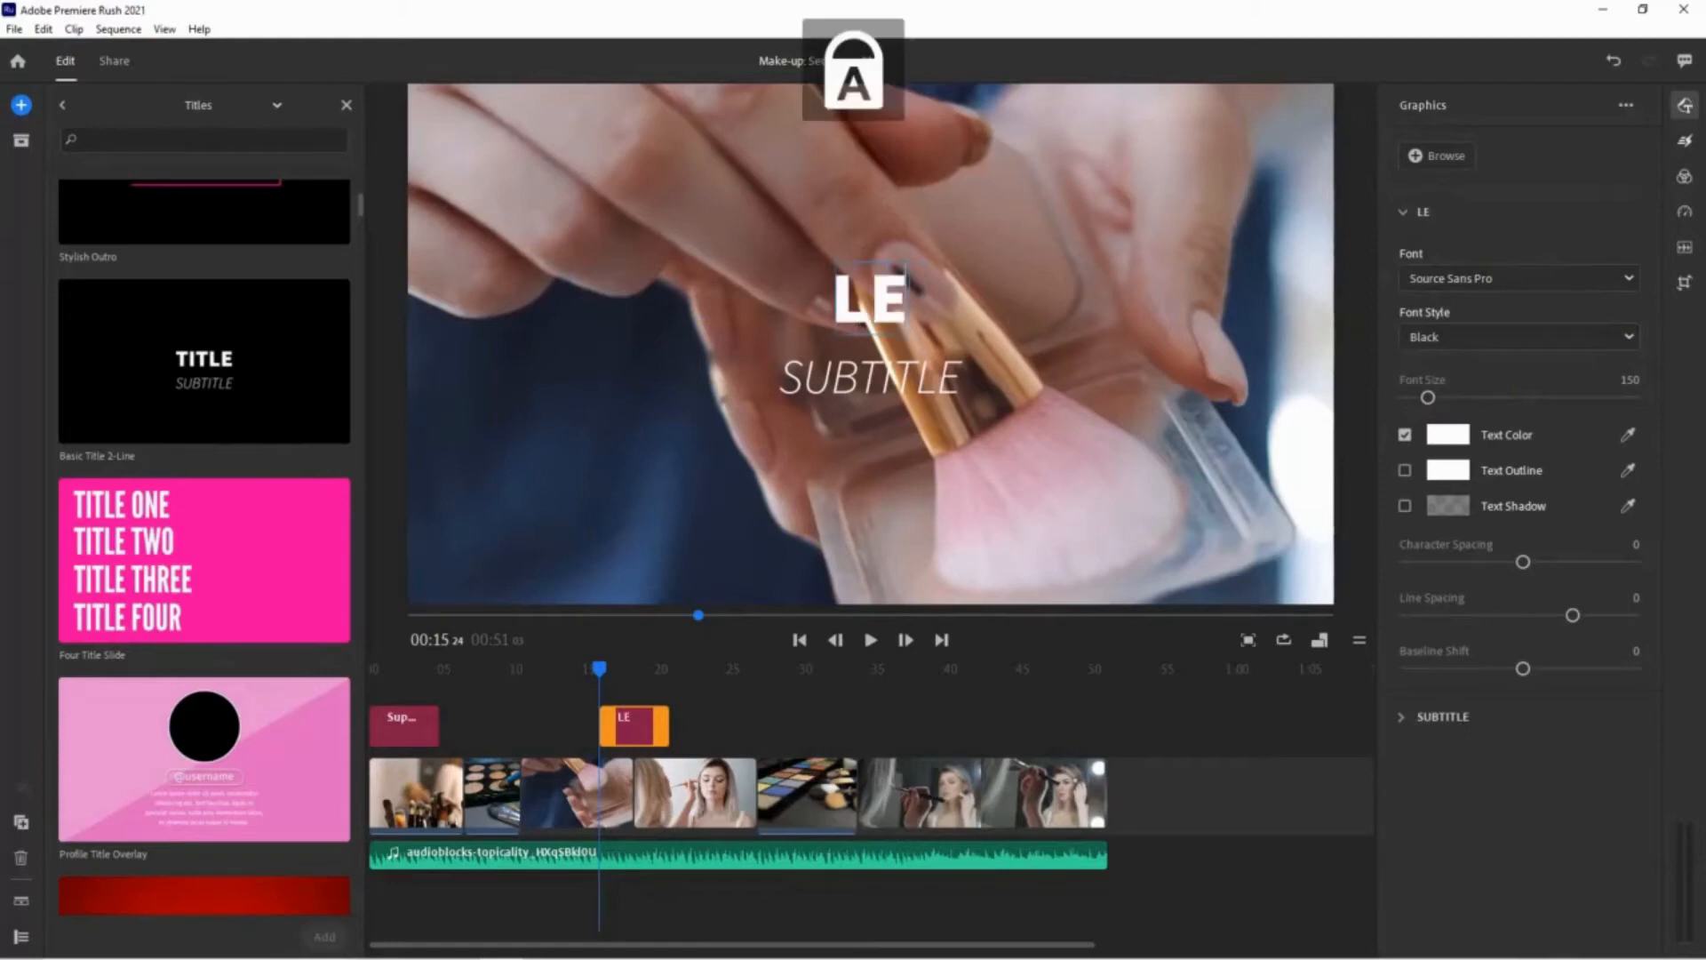
{"action": "type", "text": "ARN"}
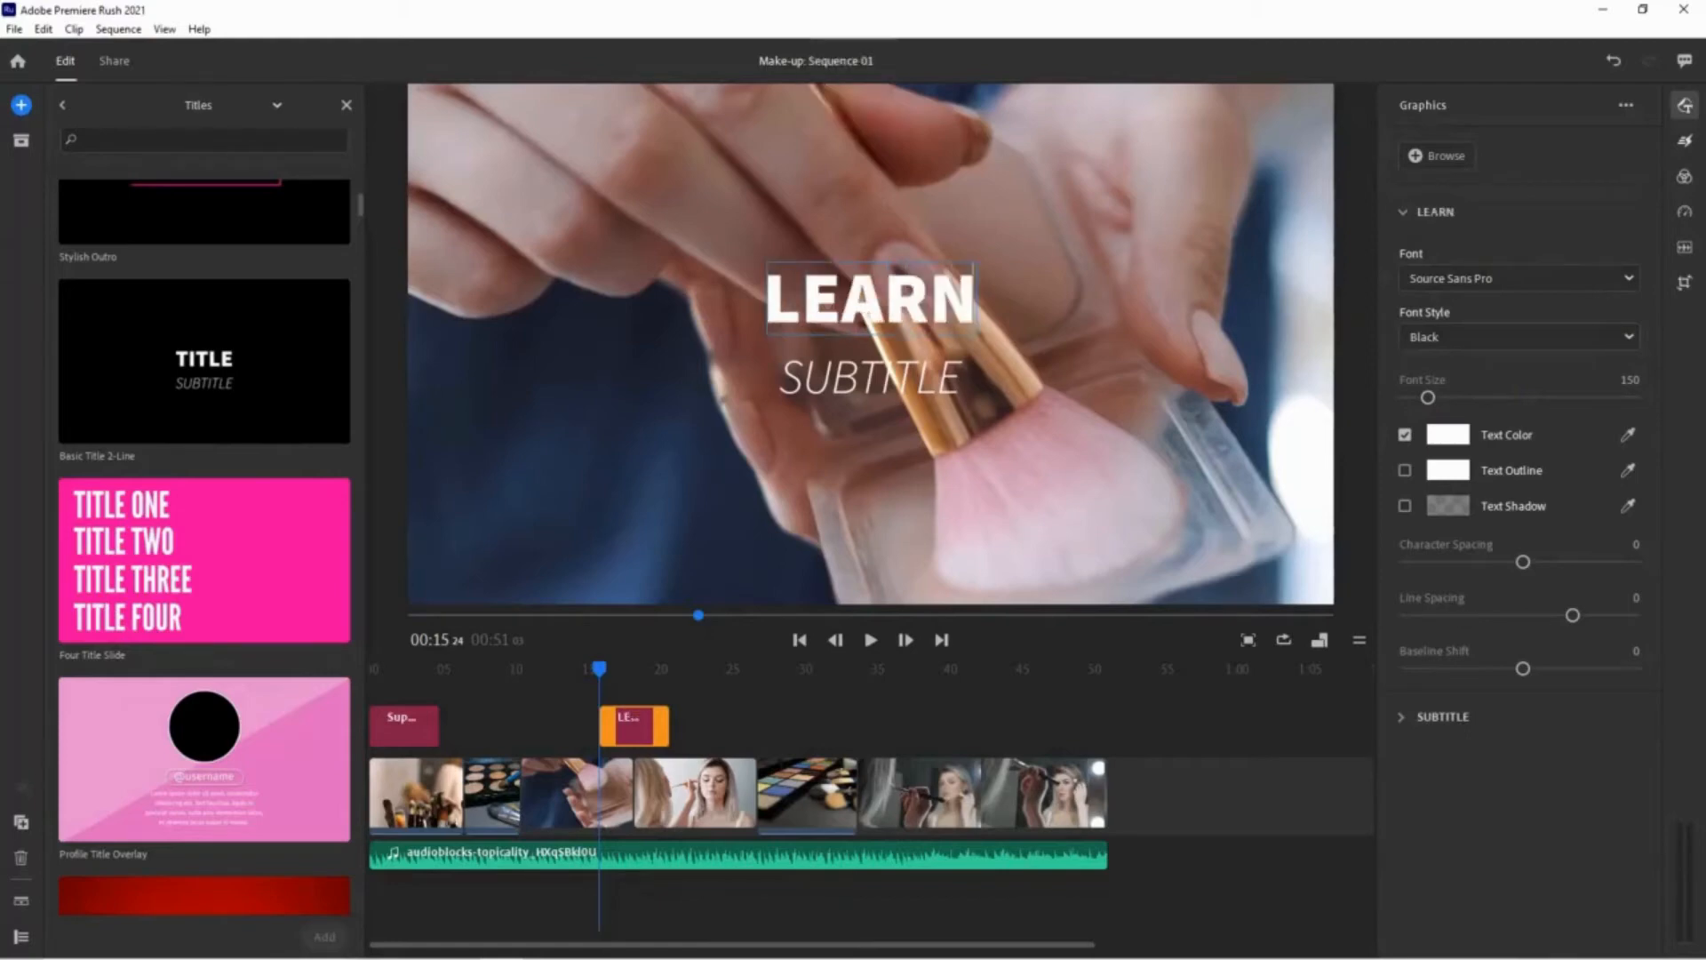
{"action": "key", "text": "Caps_Lock"}
- Replace the subtitle line under LEARN with "to apply make up" in lowercase
{"action": "left_click", "coordinate": [905, 378]}
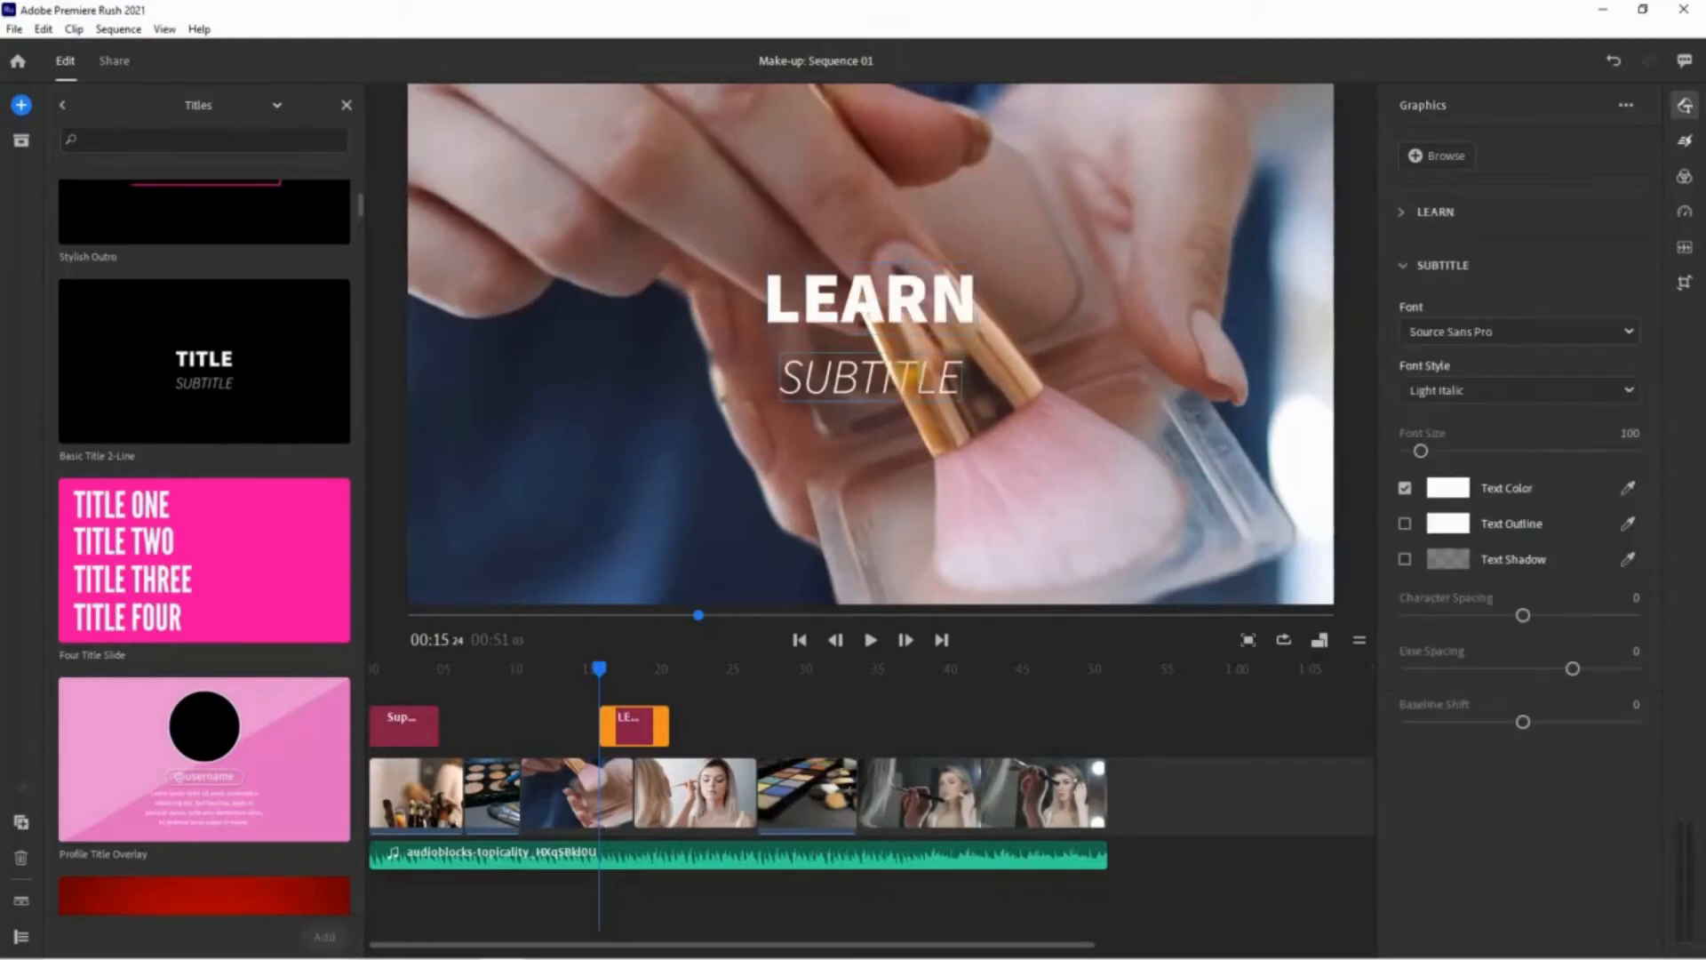
{"action": "double_click", "coordinate": [911, 372]}
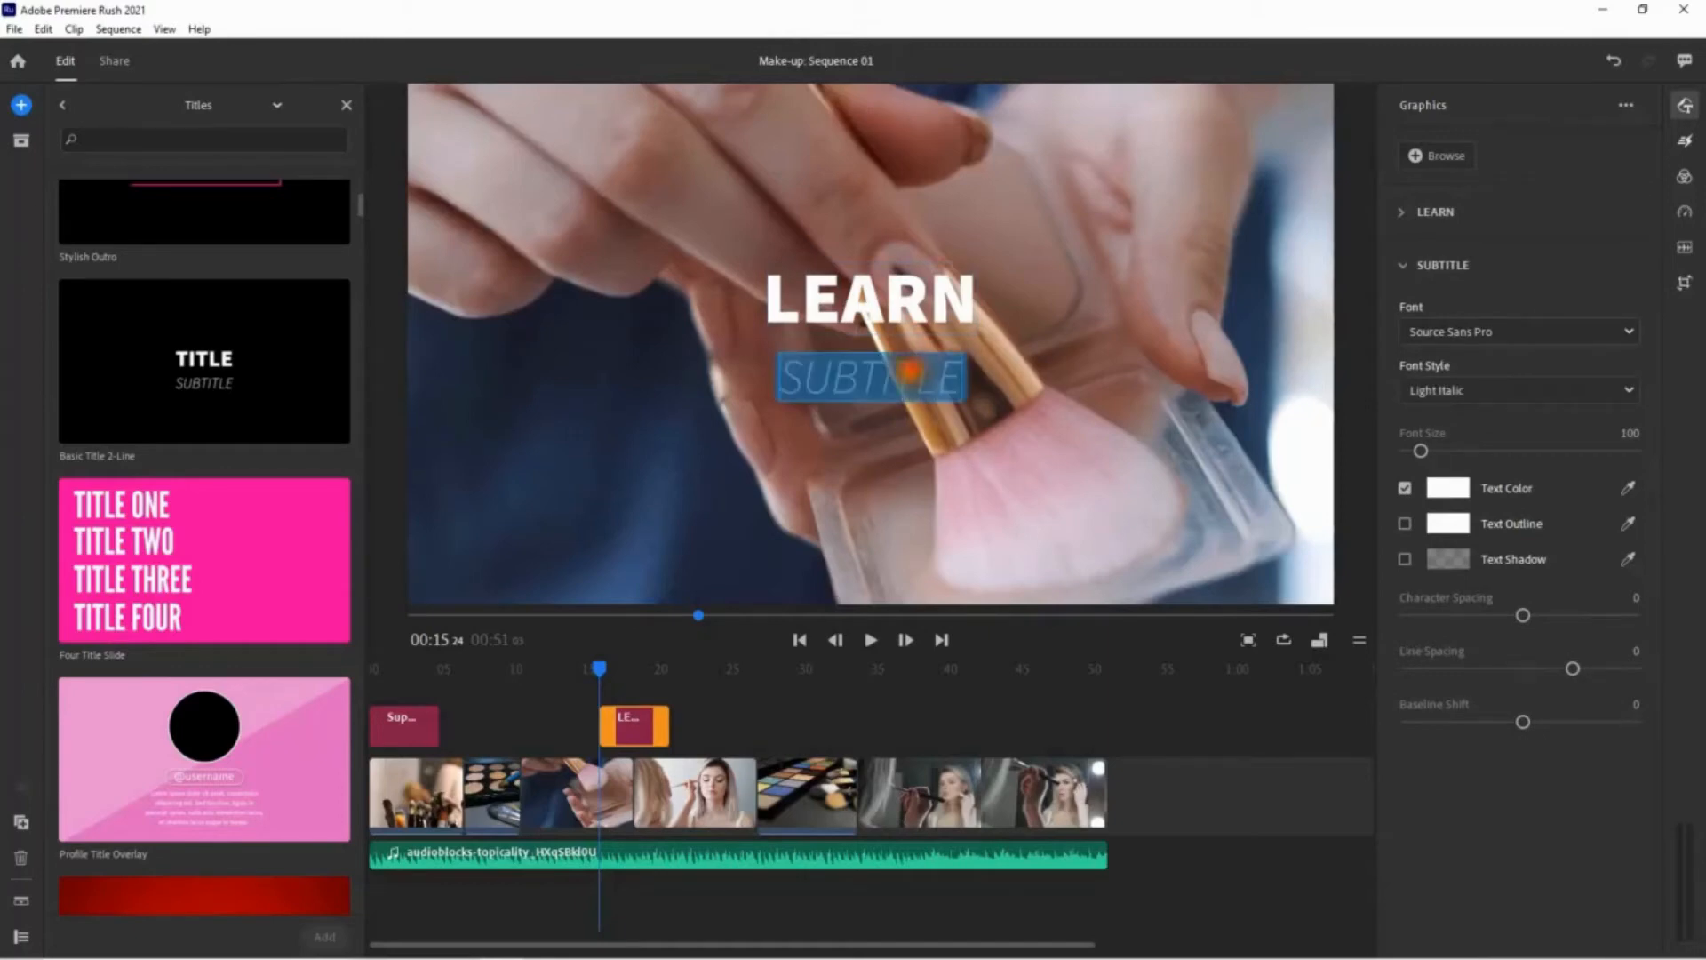
{"action": "type", "text": "To"}
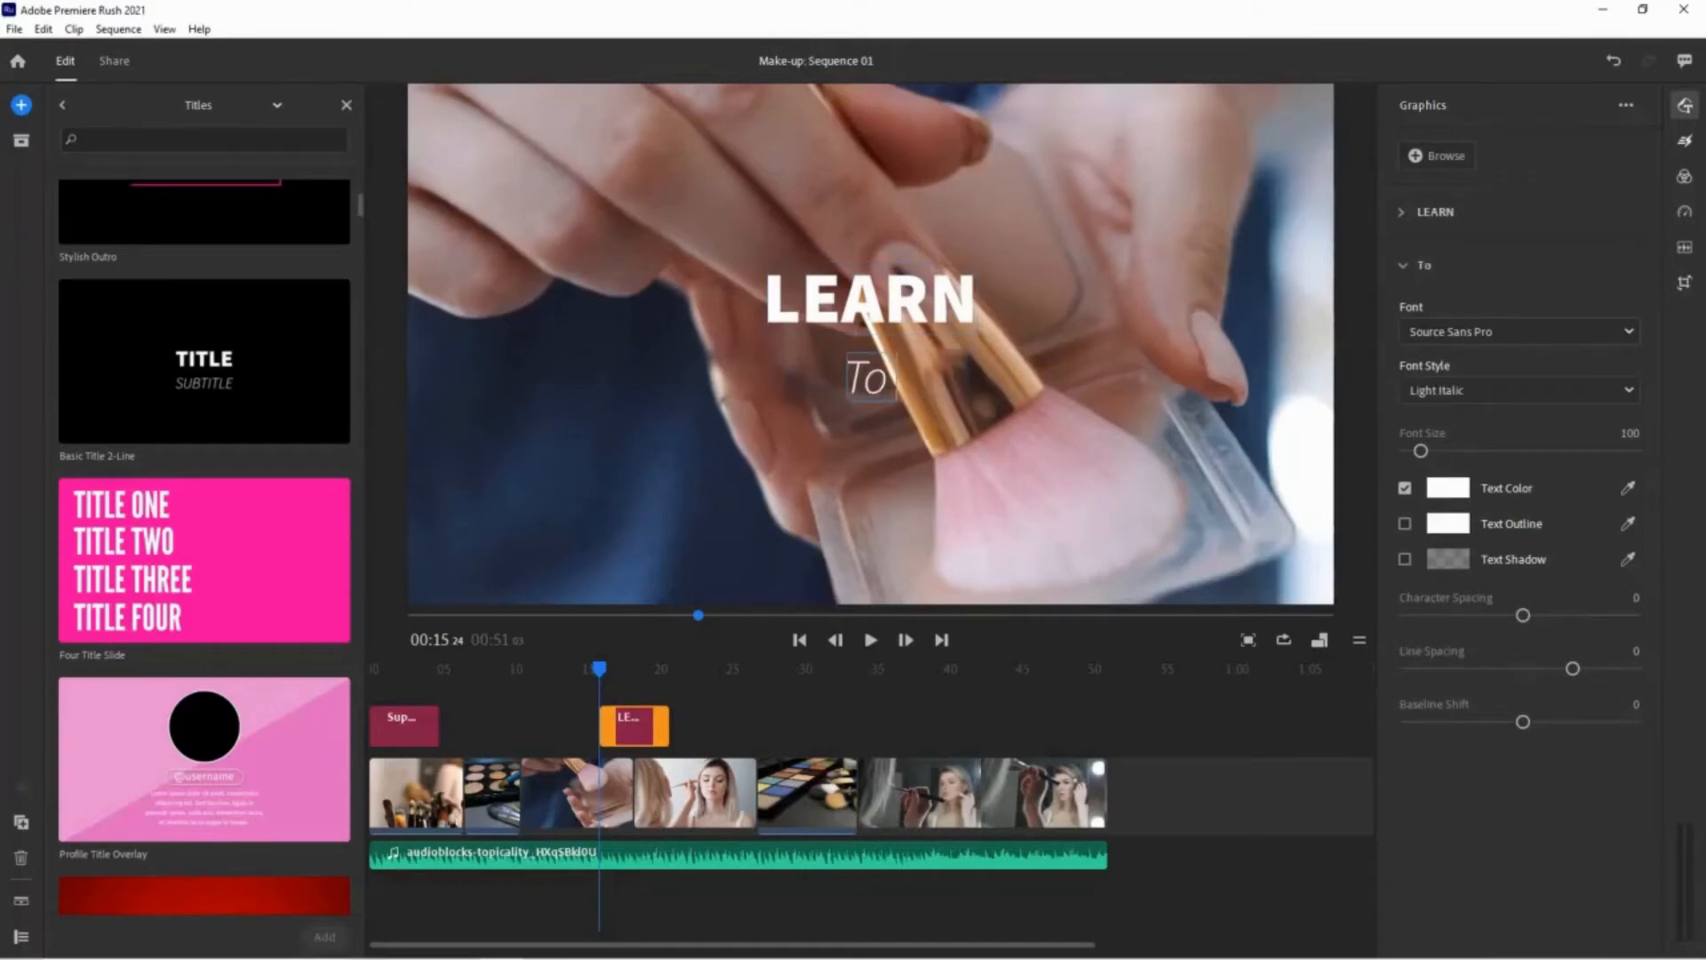
{"action": "type", "text": " apply d"}
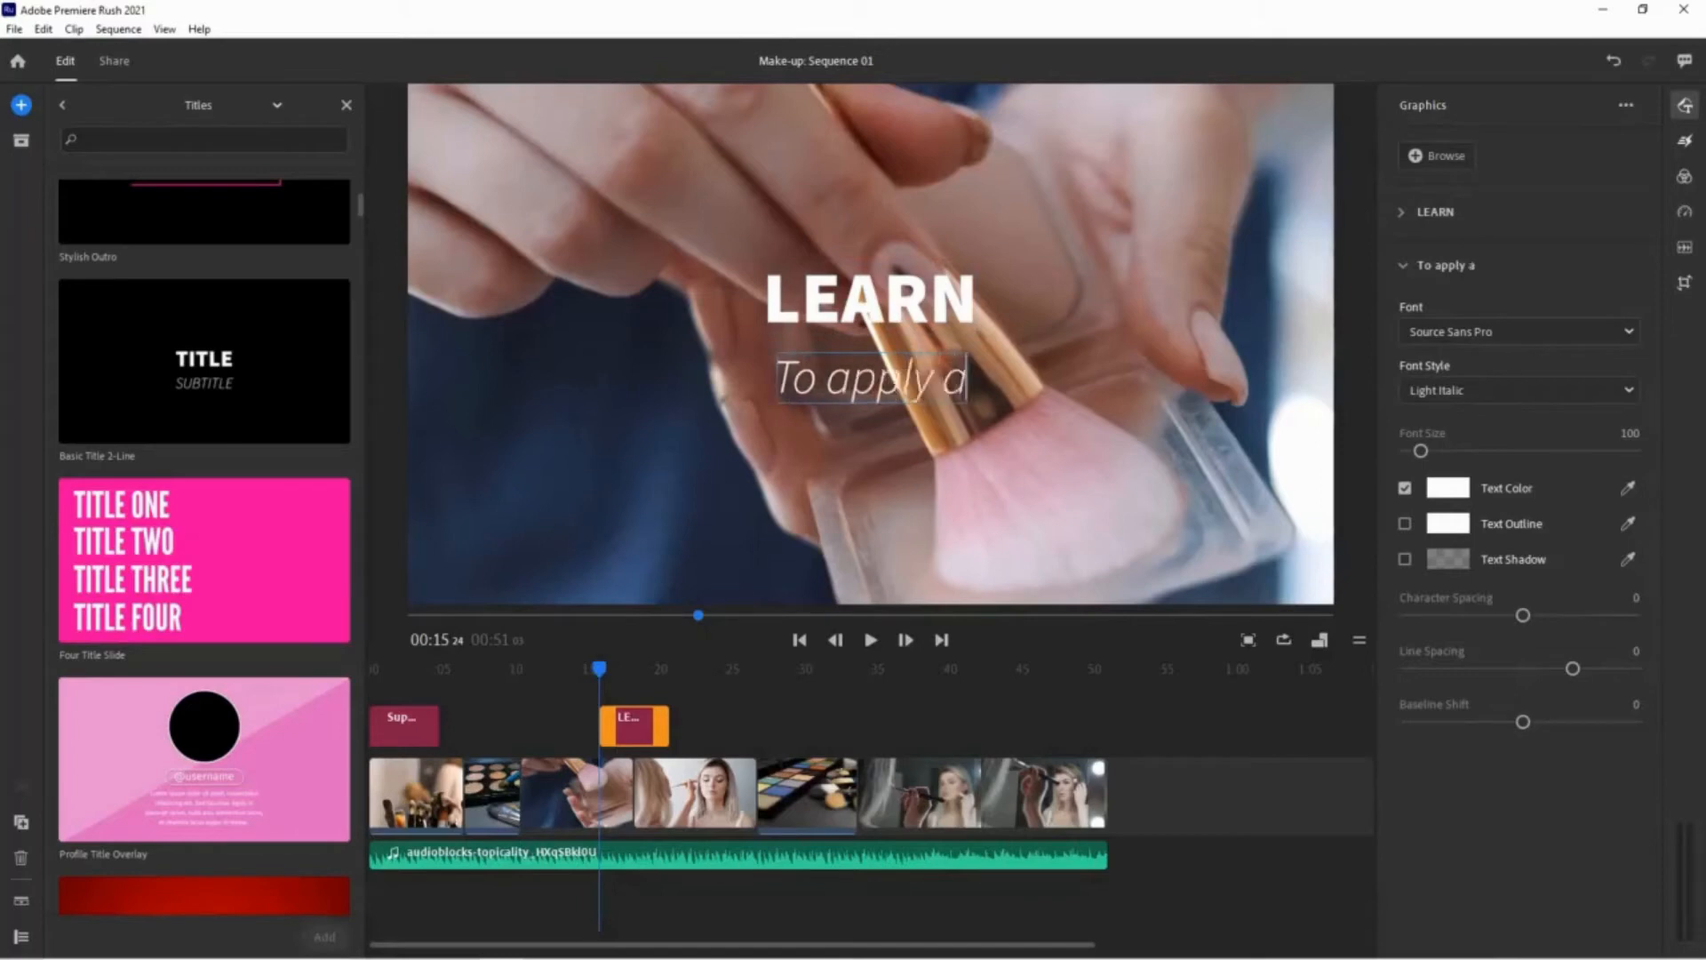
{"action": "type", "text": "mke up"}
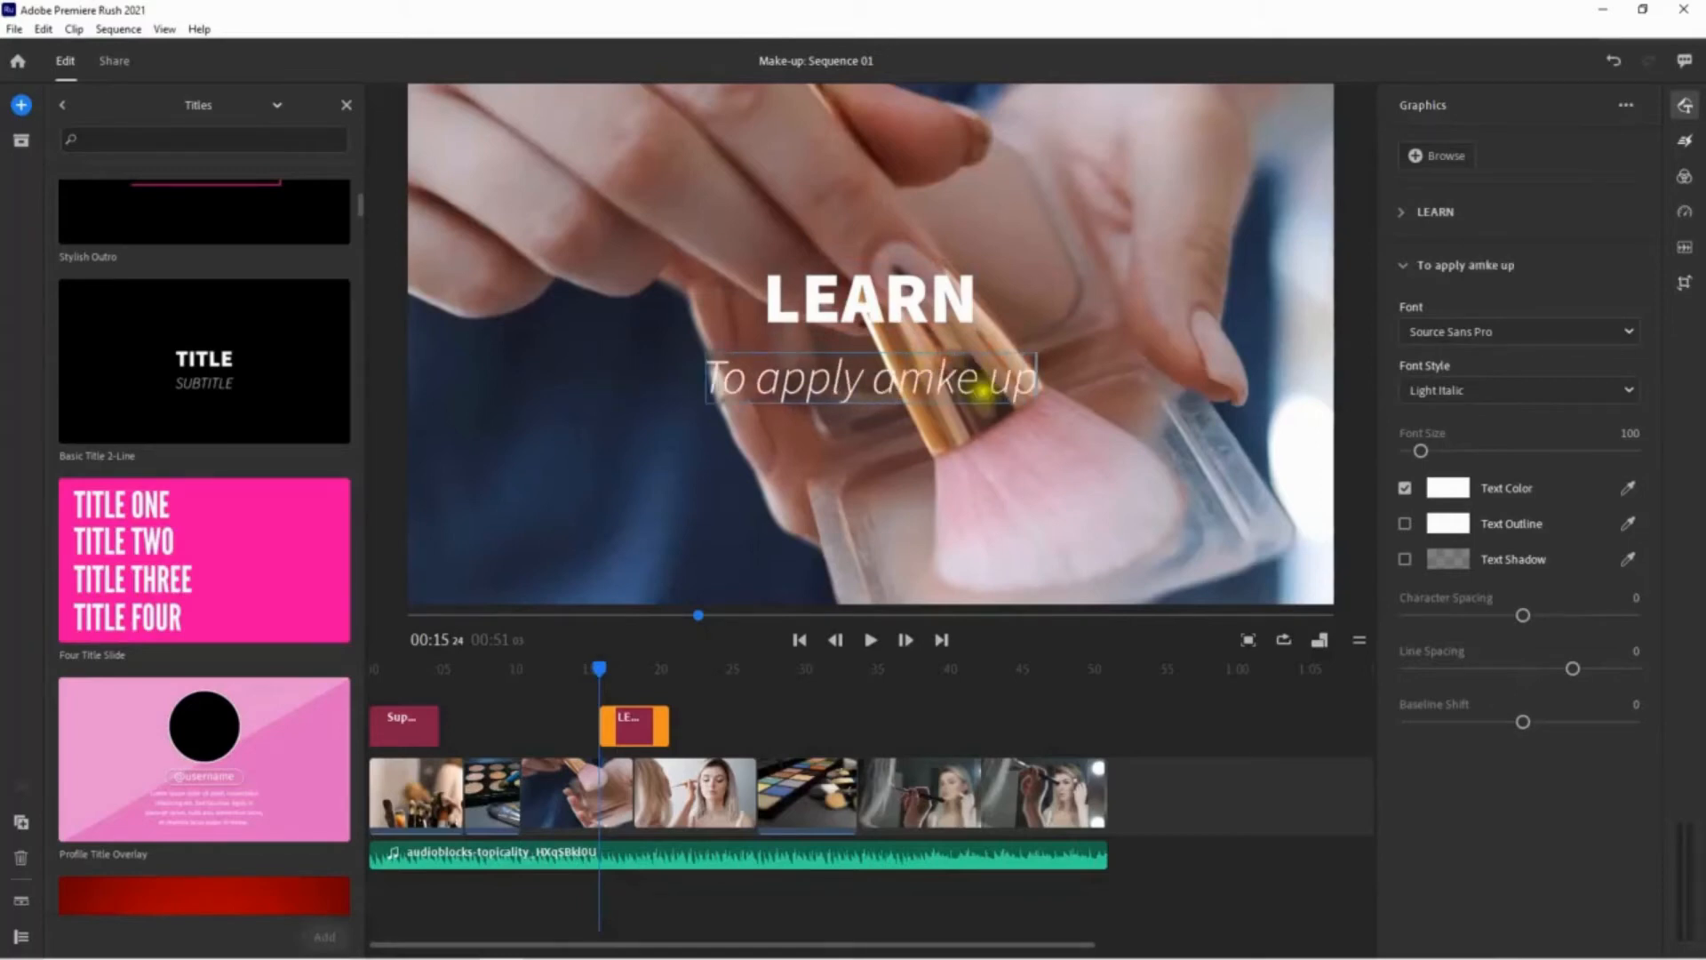
{"action": "left_click_drag", "start_coordinate": [982, 391], "coordinate": [883, 376]}
{"action": "type", "text": "make"}
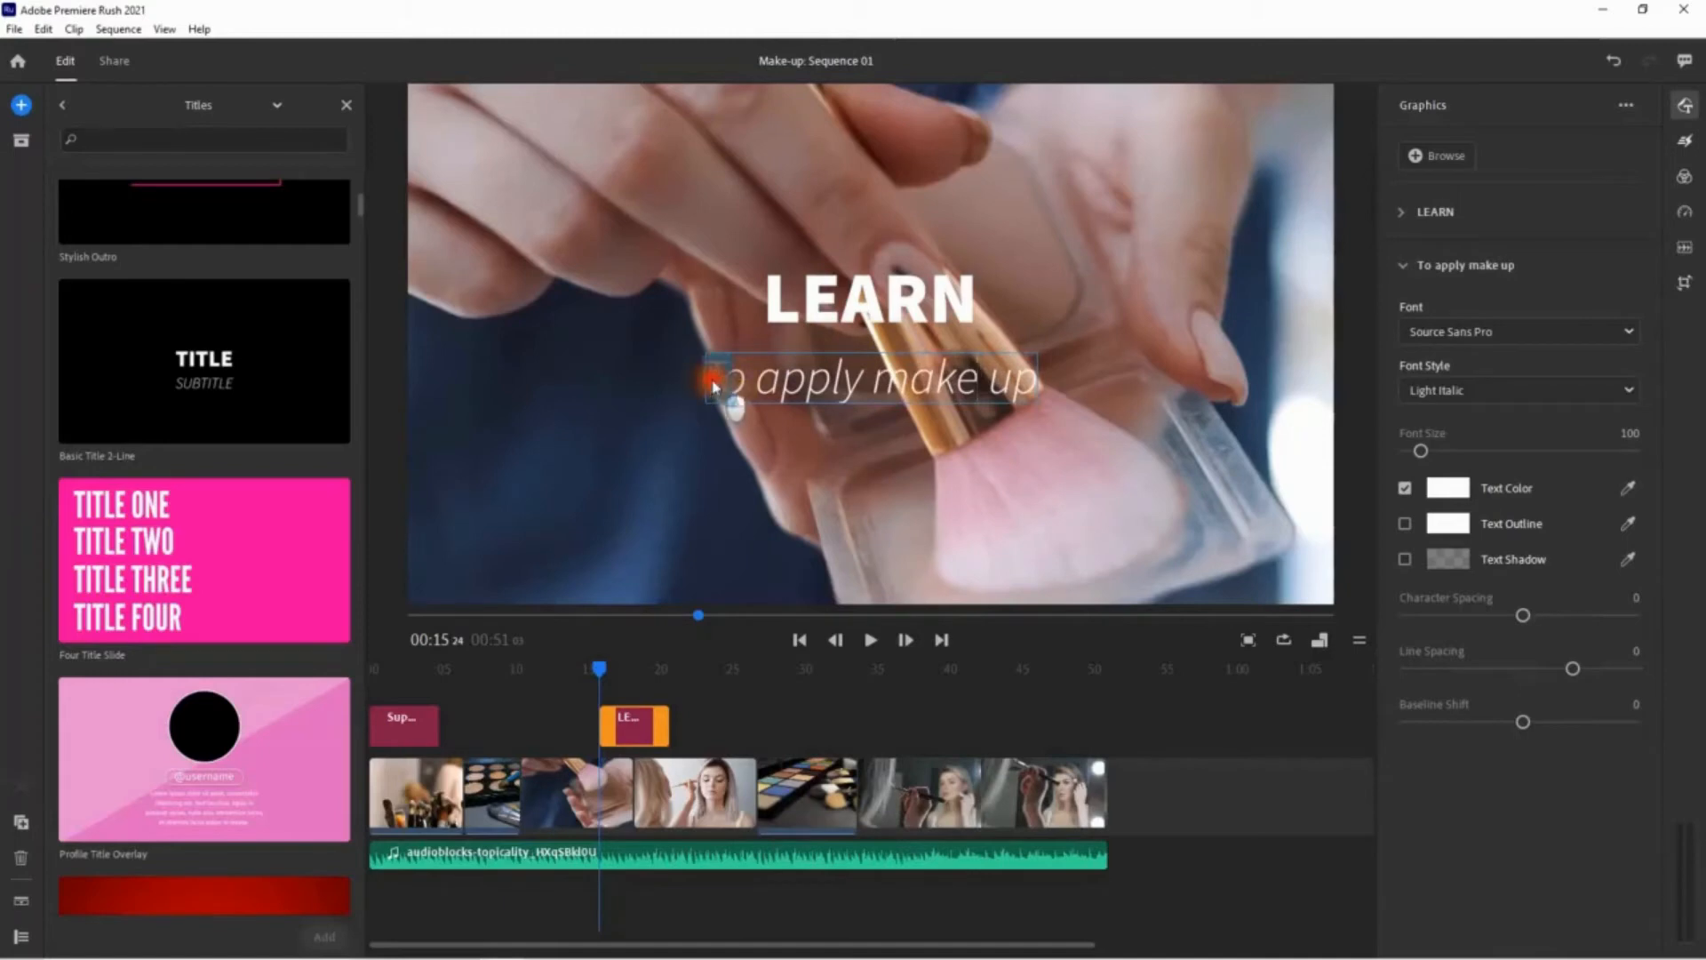
{"action": "type", "text": "t"}
{"action": "left_click", "coordinate": [1199, 527]}
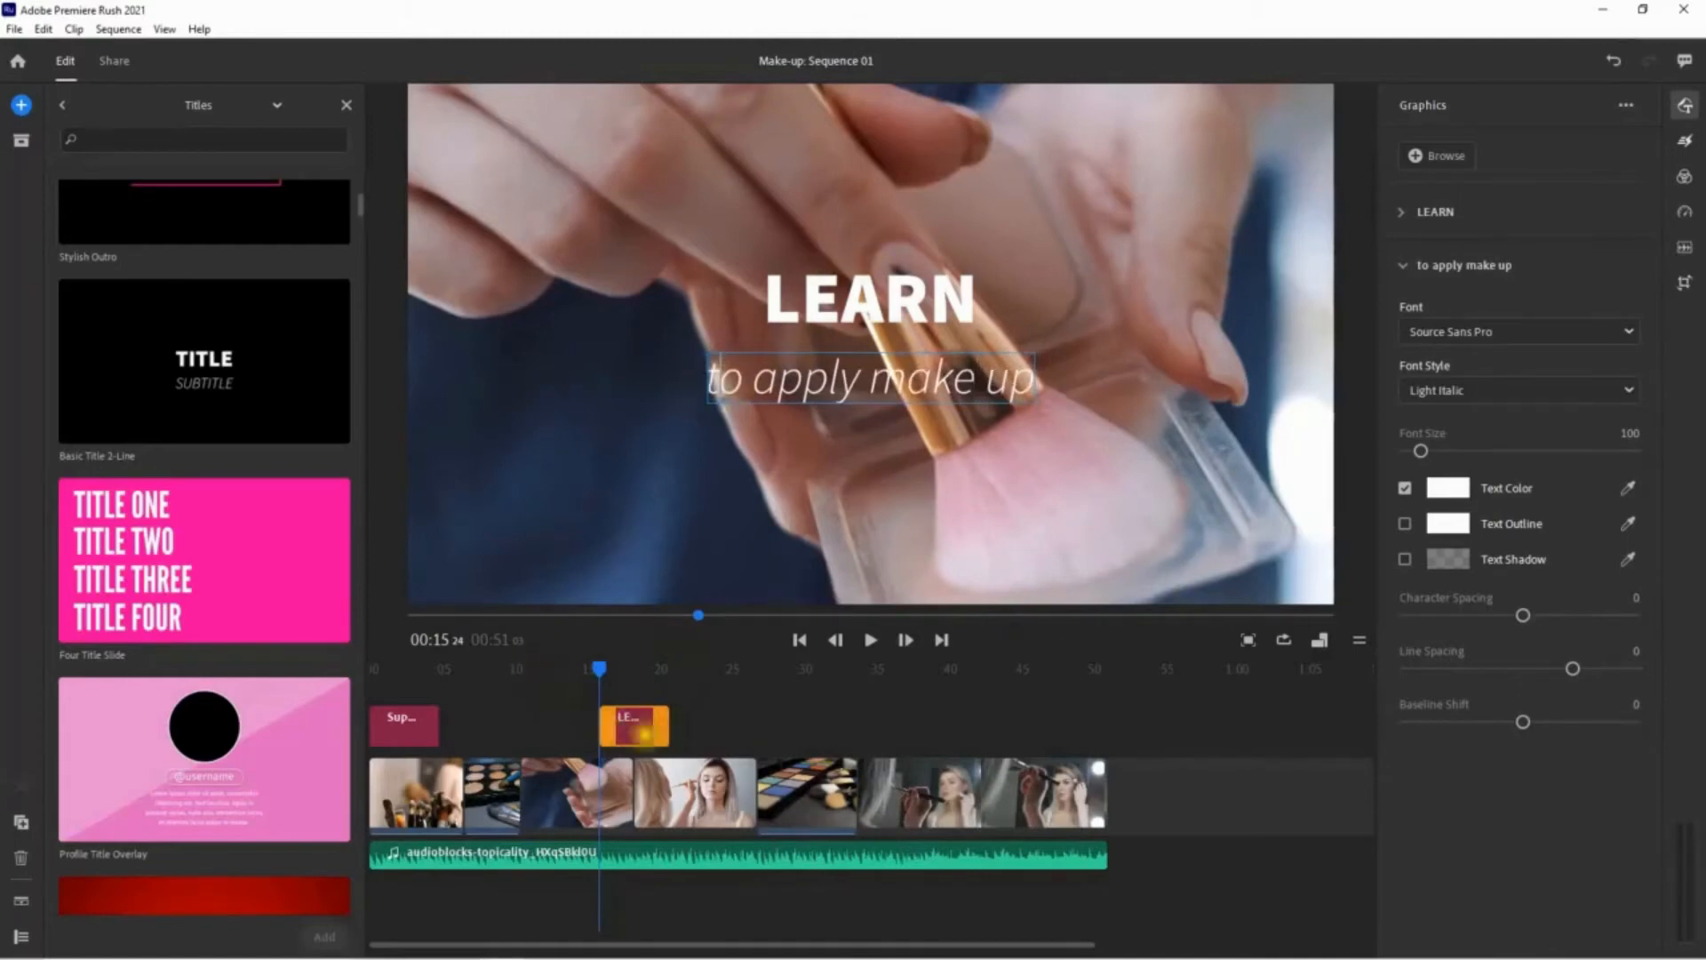
- Move the LEARN title earlier to start at about 00:12, over the powder clip, and give it a Wipe Left transition
{"action": "left_click_drag", "start_coordinate": [638, 735], "coordinate": [545, 734]}
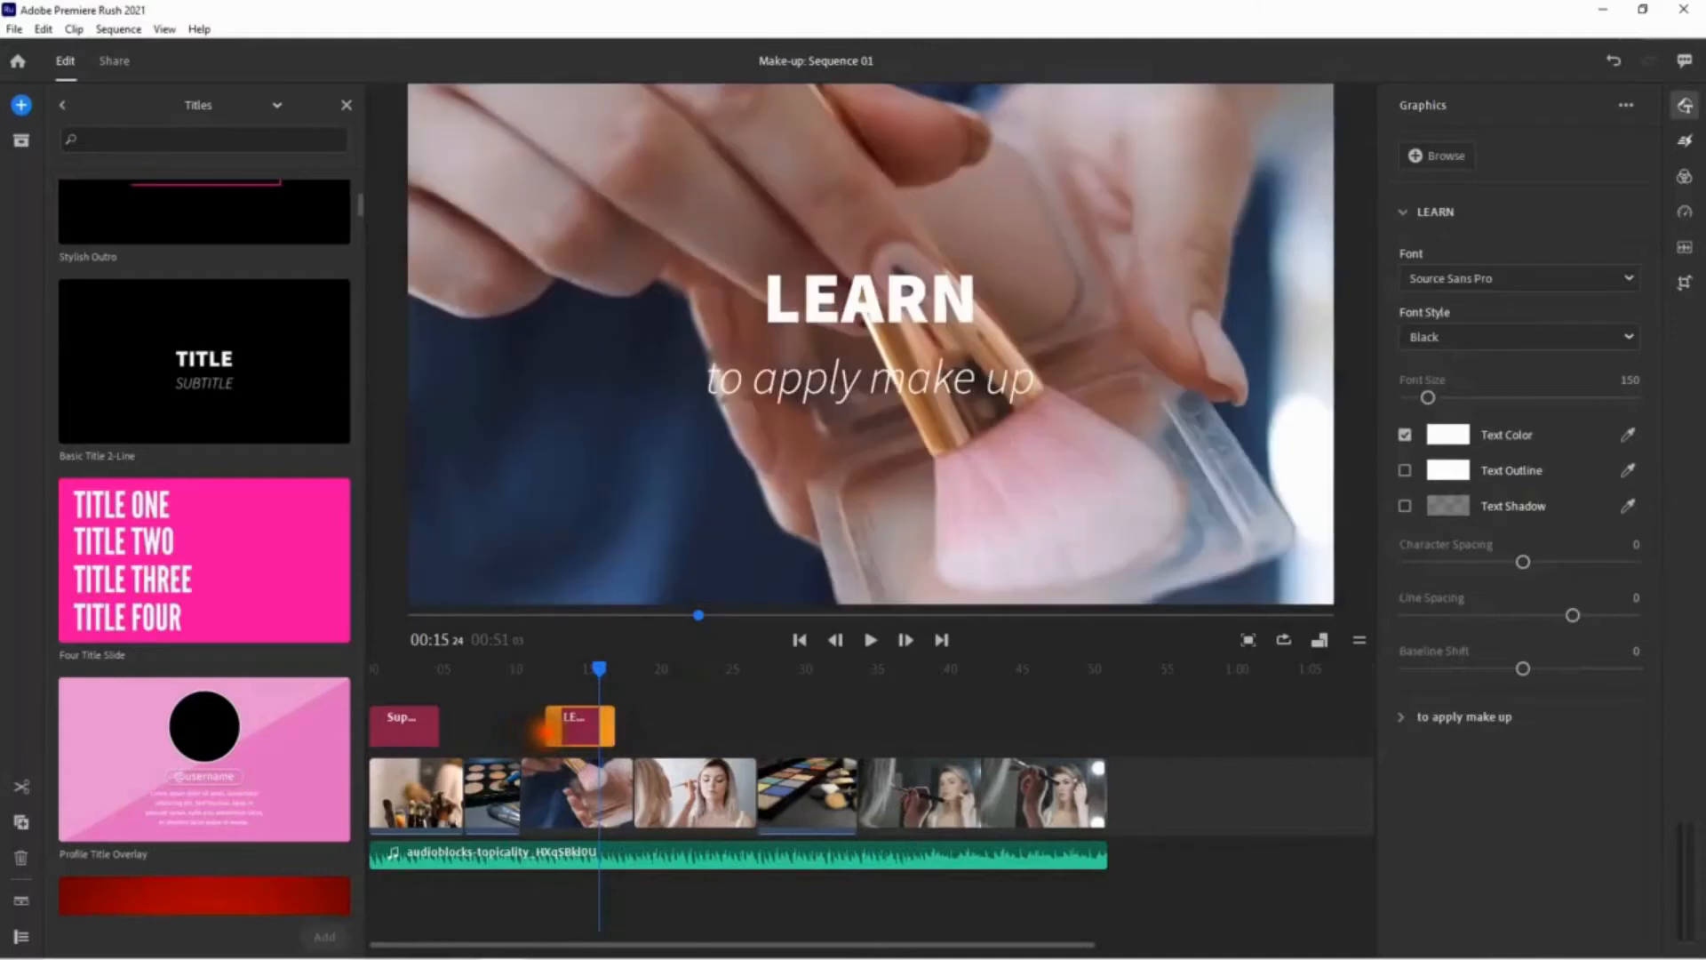
{"action": "left_click", "coordinate": [554, 730]}
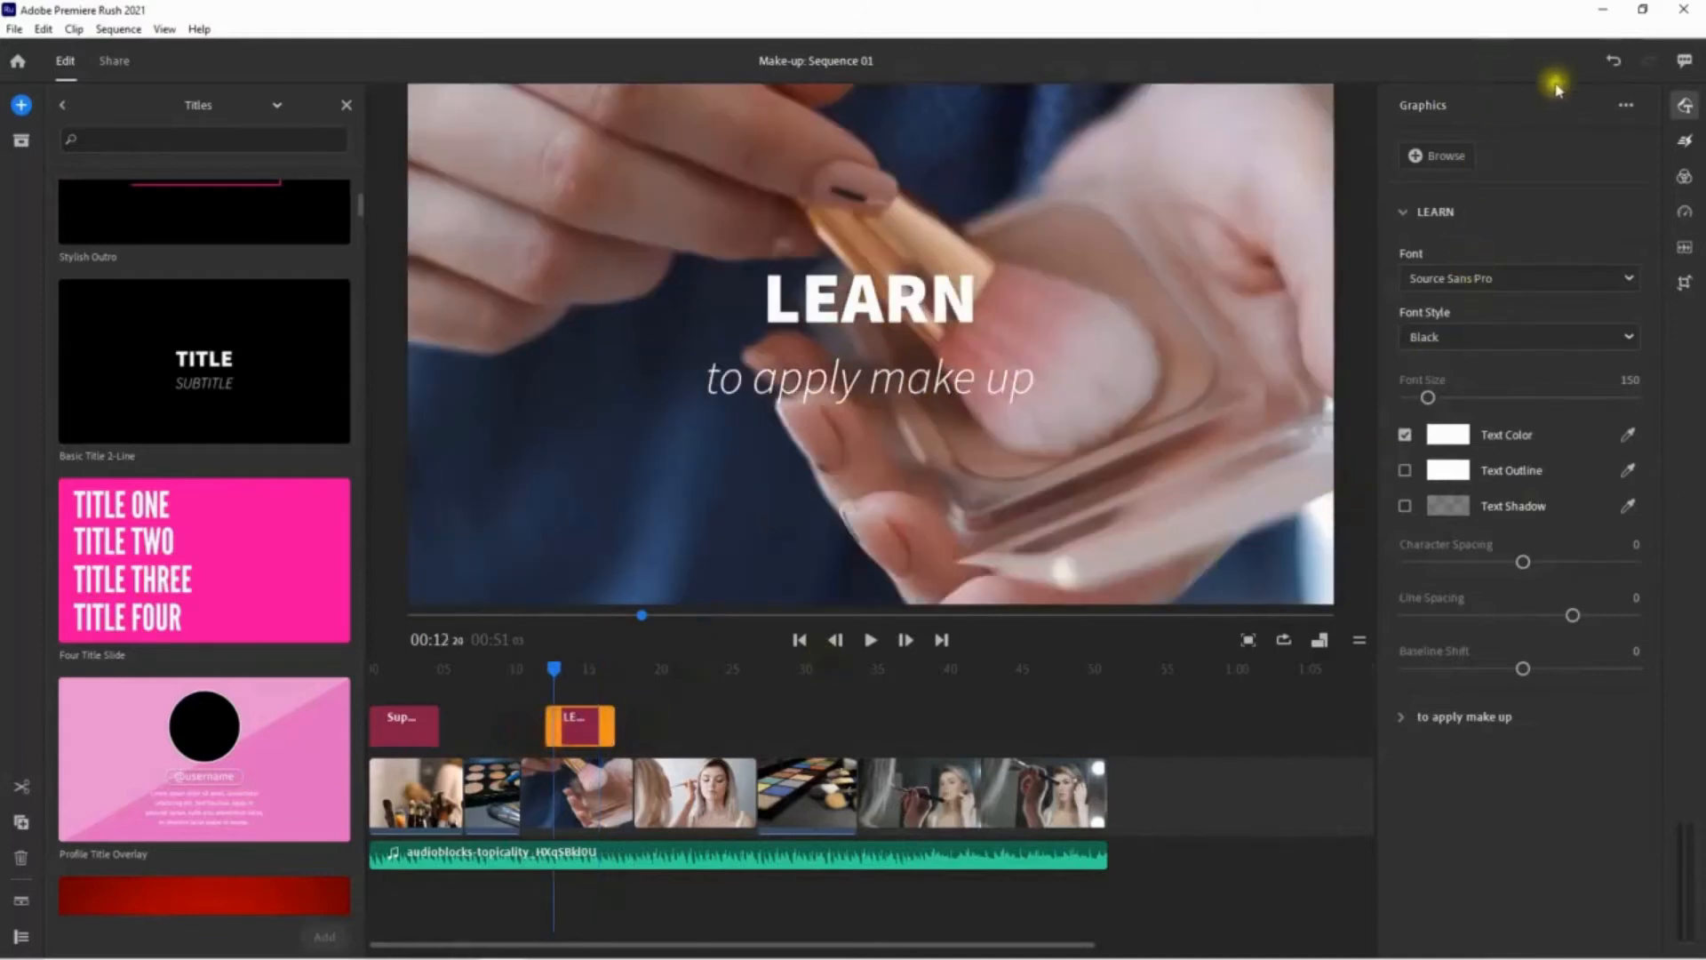
{"action": "left_click", "coordinate": [1686, 148]}
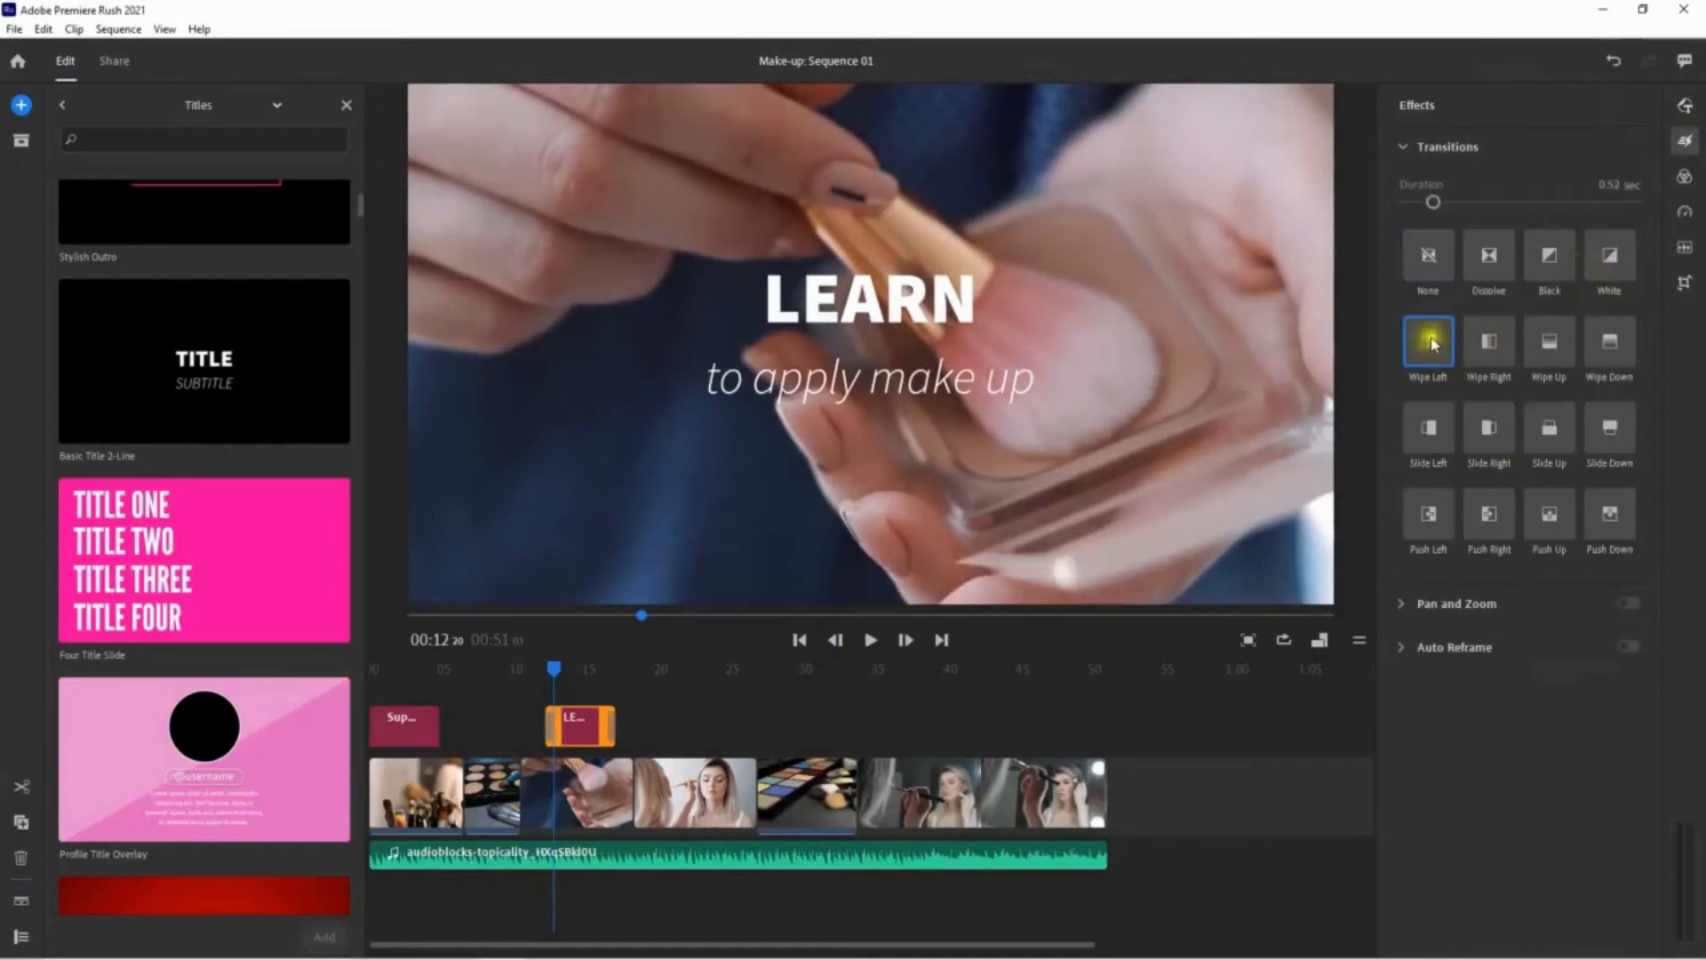
{"action": "mouse_move", "coordinate": [1431, 341]}
{"action": "left_mouse_down"}
{"action": "mouse_move", "coordinate": [1402, 373]}
{"action": "mouse_move", "coordinate": [1434, 340]}
{"action": "mouse_move", "coordinate": [1411, 348]}
{"action": "left_mouse_up"}
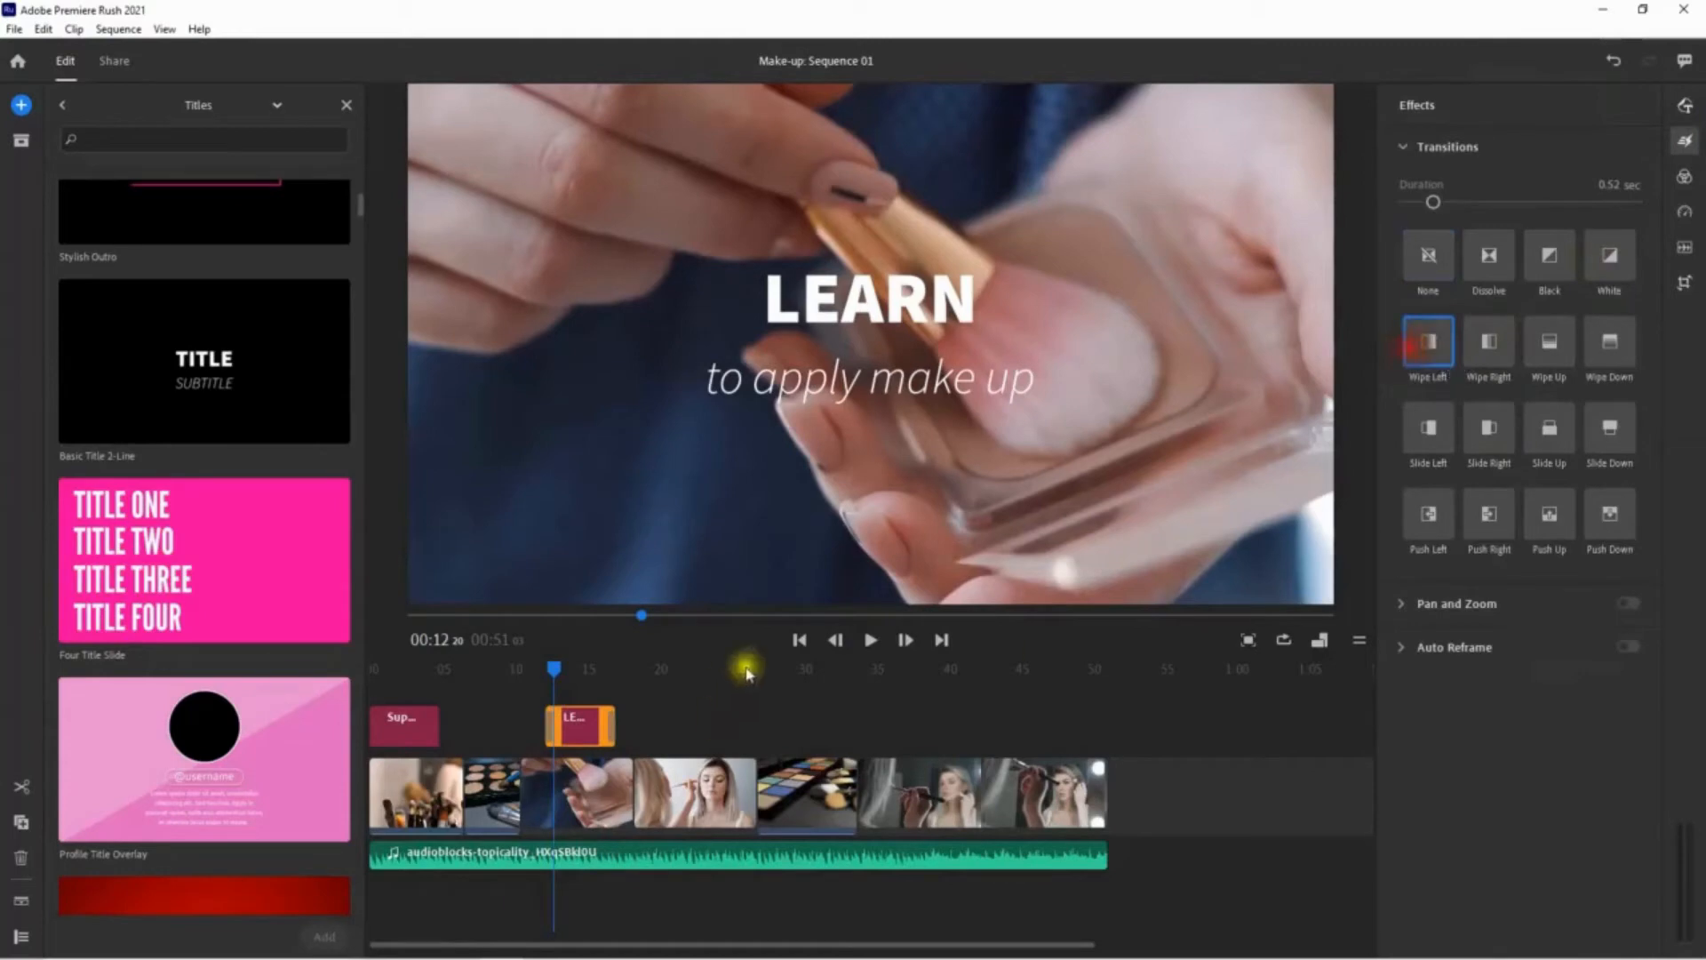
- Play the sequence from just before the LEARN title to check how the title wipes in
{"action": "left_click", "coordinate": [520, 674]}
{"action": "left_click", "coordinate": [541, 671]}
{"action": "left_click", "coordinate": [544, 673]}
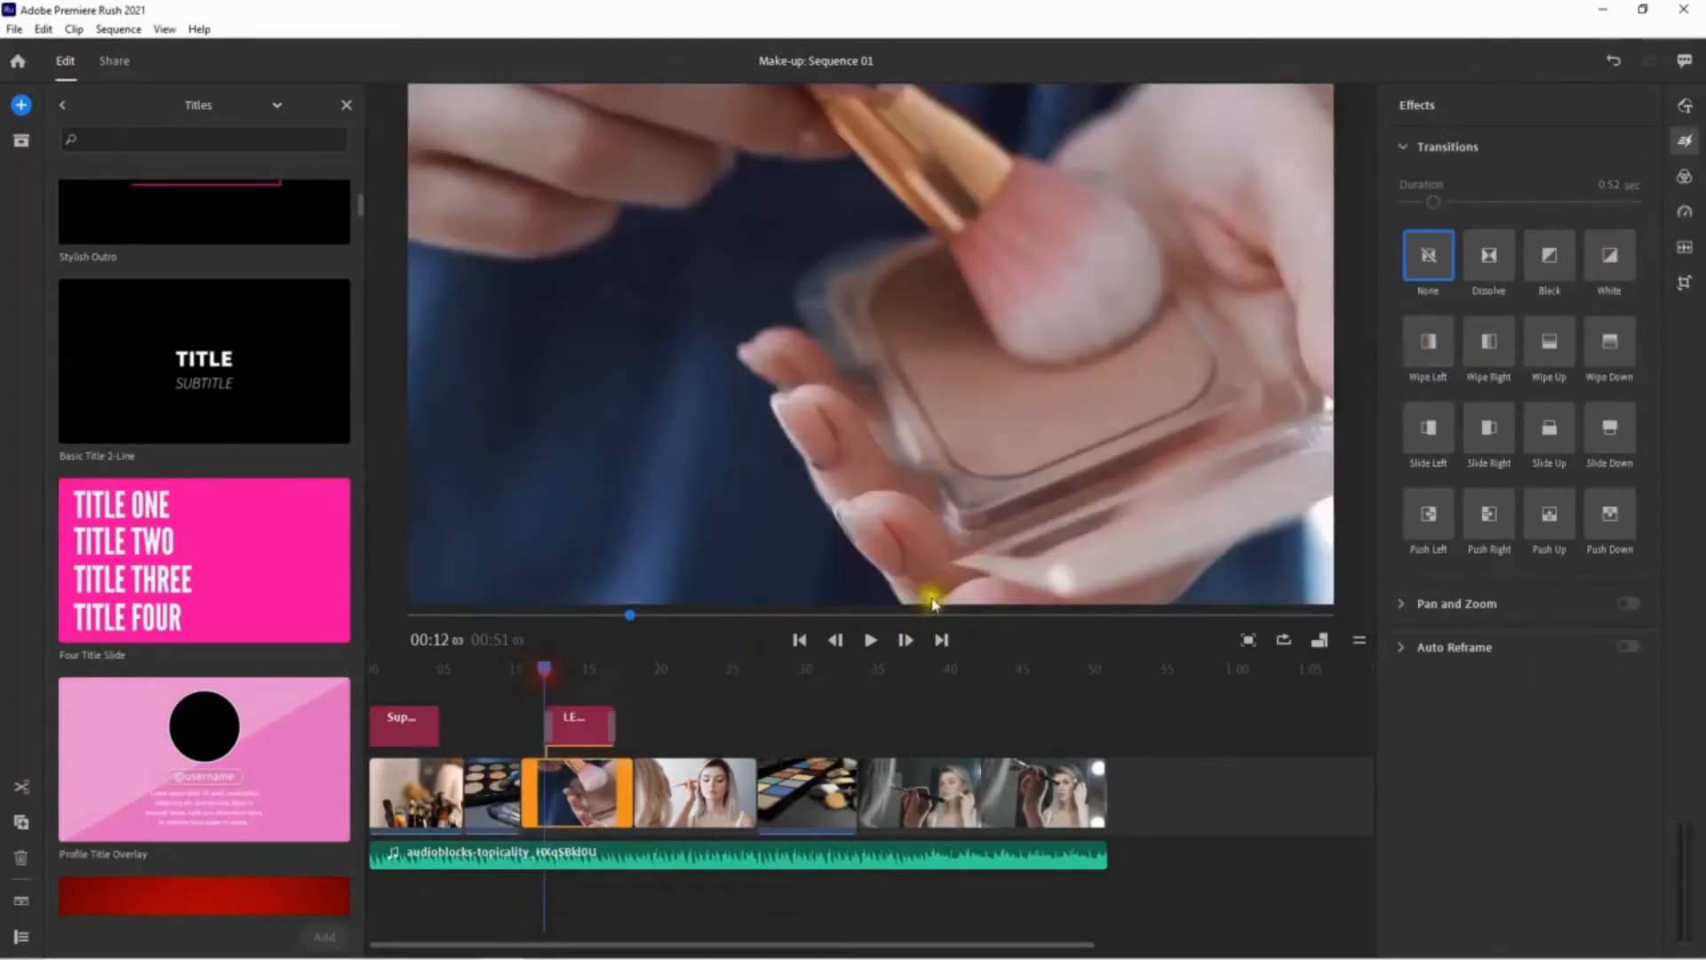
{"action": "left_click", "coordinate": [874, 641]}
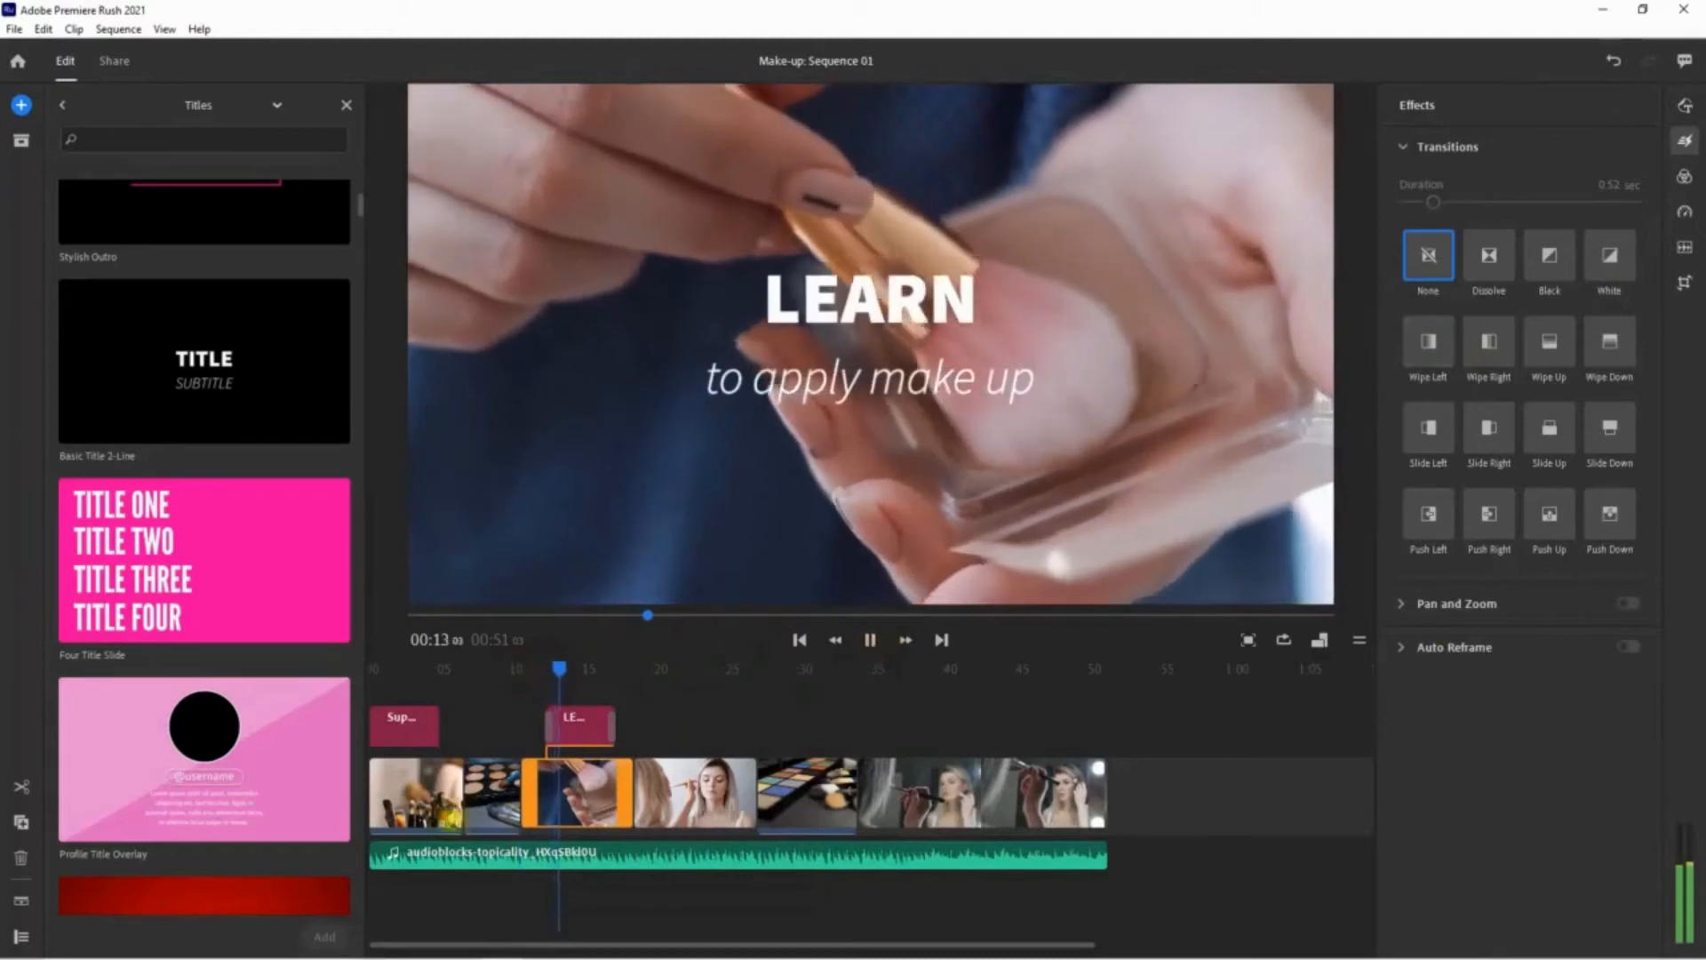
{"action": "left_click", "coordinate": [872, 640]}
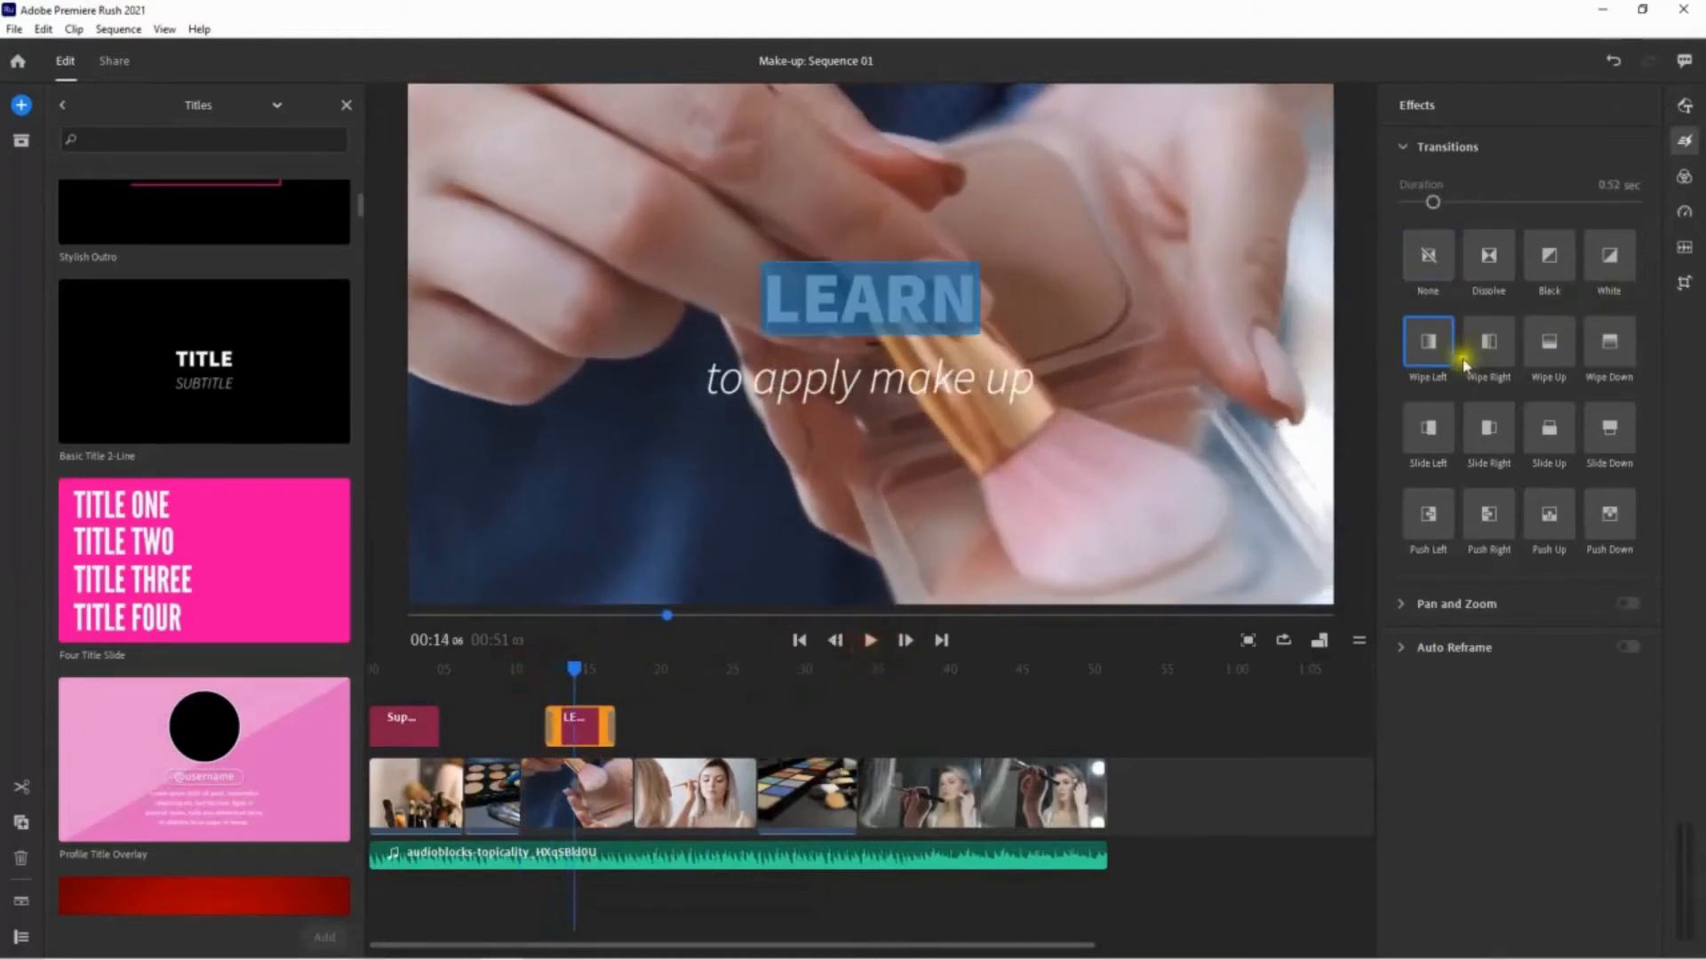
- Apply a Wipe Right transition to the end of the LEARN title and play the sequence from 00:11 past it
{"action": "mouse_move", "coordinate": [1504, 351]}
{"action": "left_mouse_down"}
{"action": "mouse_move", "coordinate": [978, 613]}
{"action": "mouse_move", "coordinate": [604, 731]}
{"action": "mouse_move", "coordinate": [626, 721]}
{"action": "left_mouse_up"}
{"action": "left_click_drag", "start_coordinate": [574, 668], "coordinate": [531, 675]}
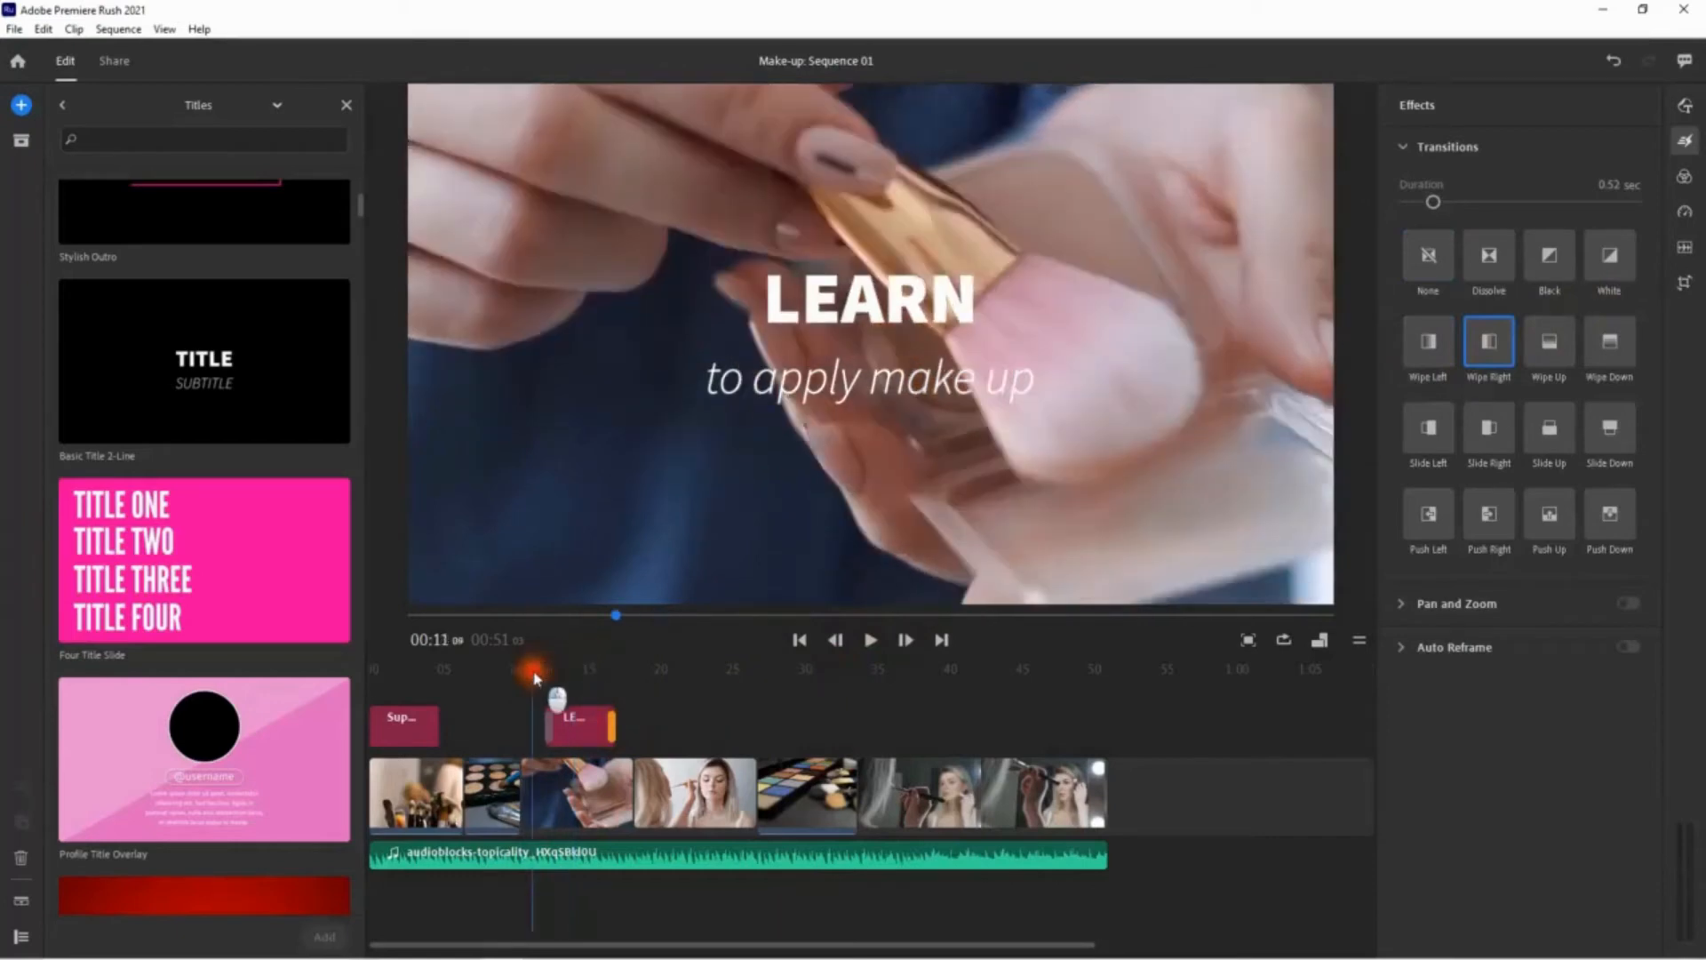
{"action": "left_click", "coordinate": [872, 641]}
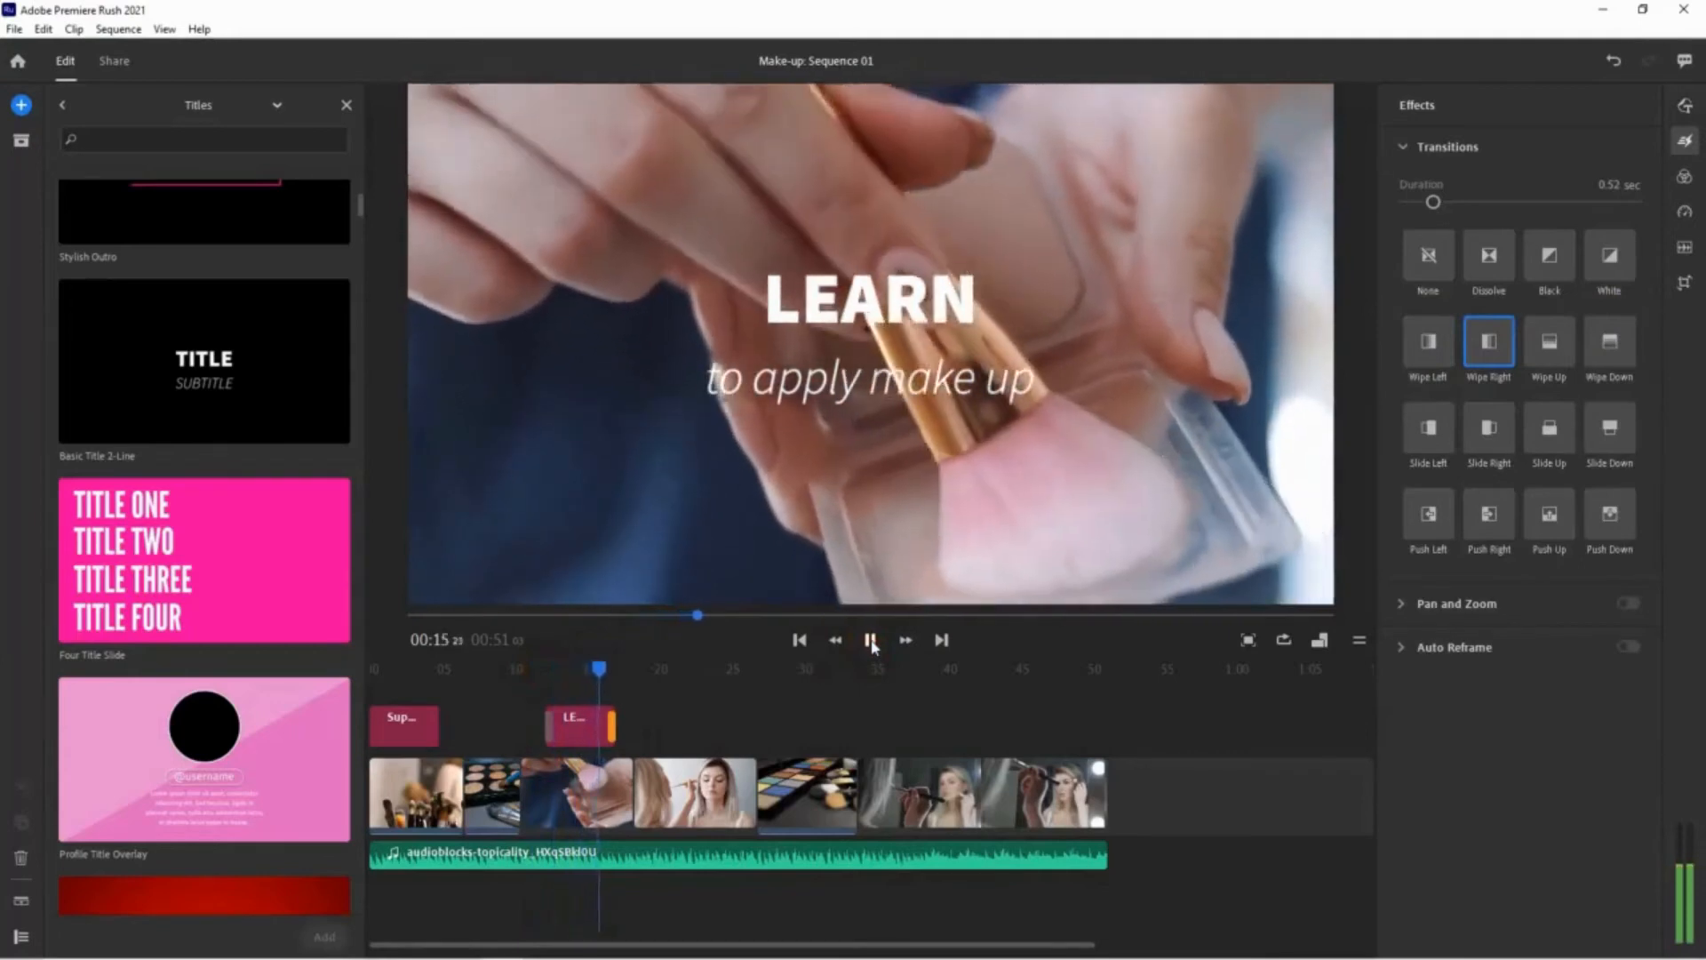
{"action": "left_click", "coordinate": [871, 641]}
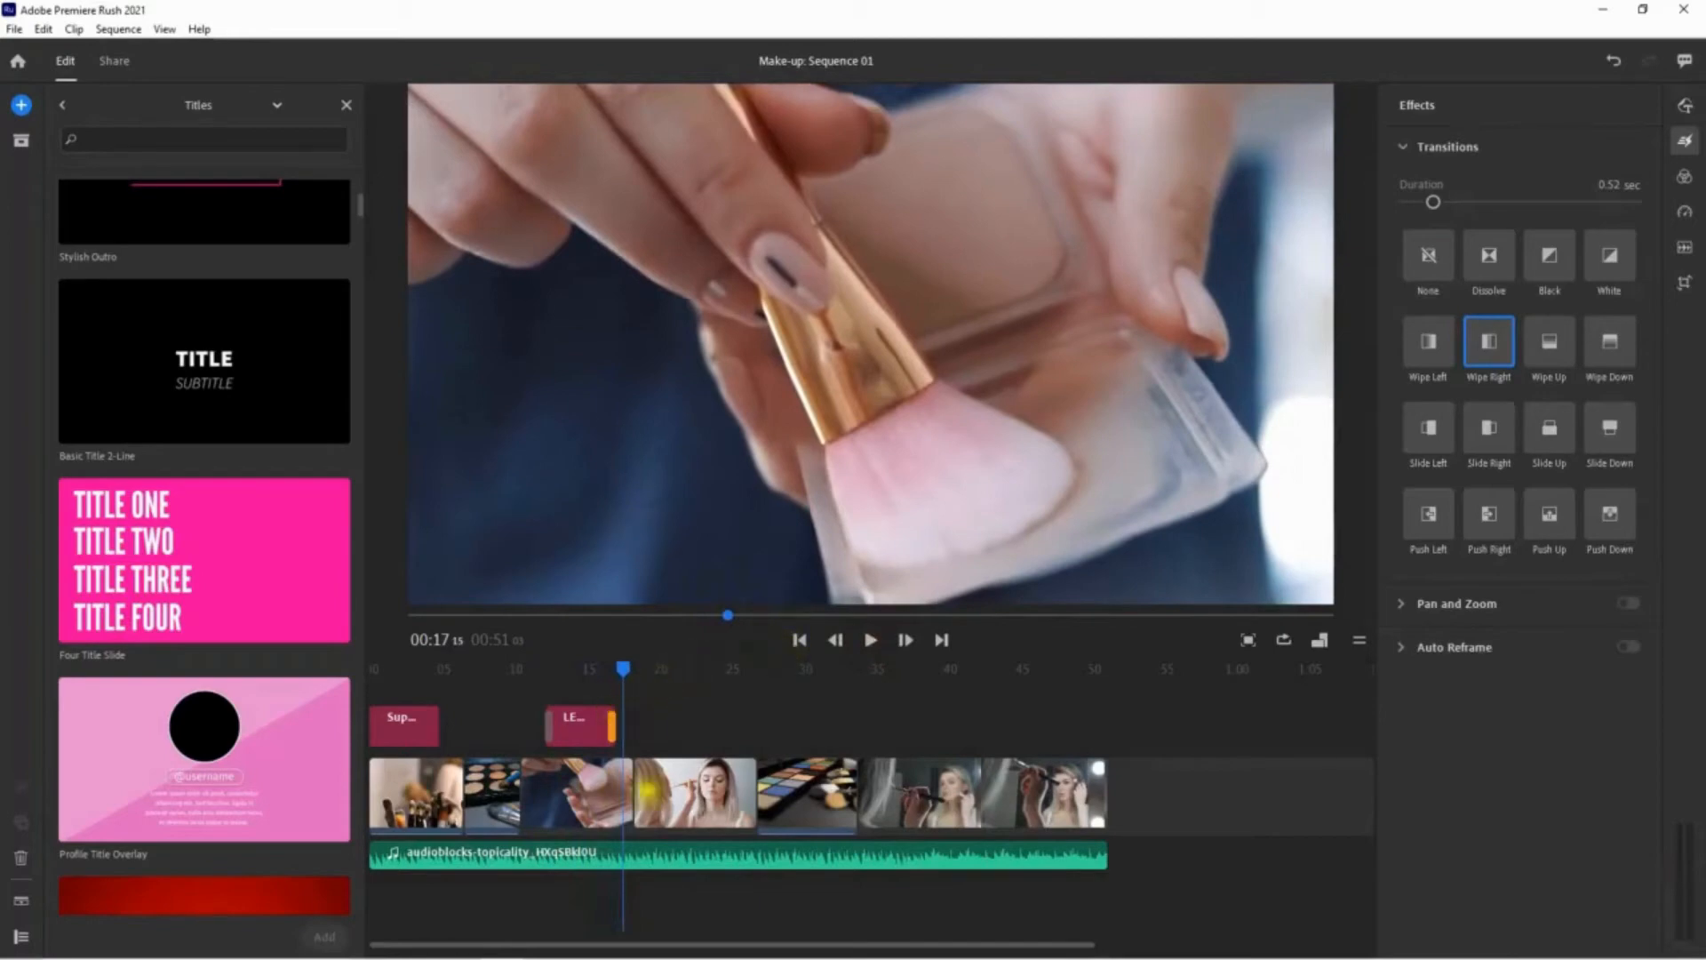
- Play the sequence from the eyeshadow palette clip to check the cut into the powder clip
{"action": "left_click", "coordinate": [507, 791]}
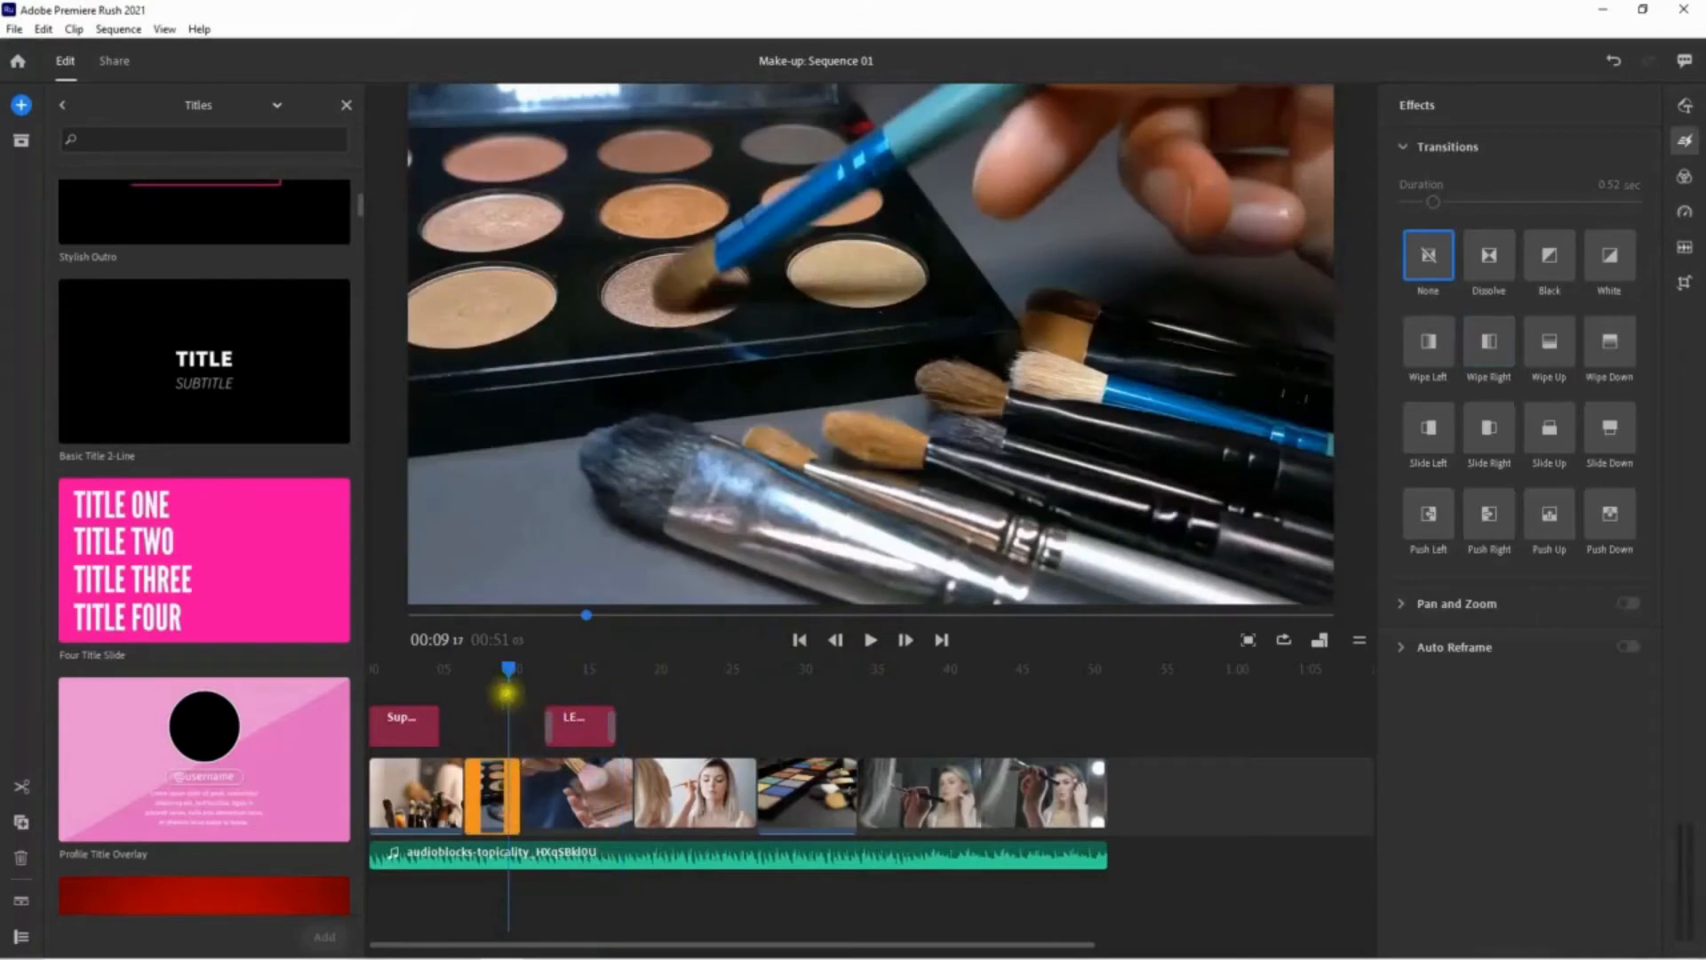
{"action": "left_click", "coordinate": [876, 641]}
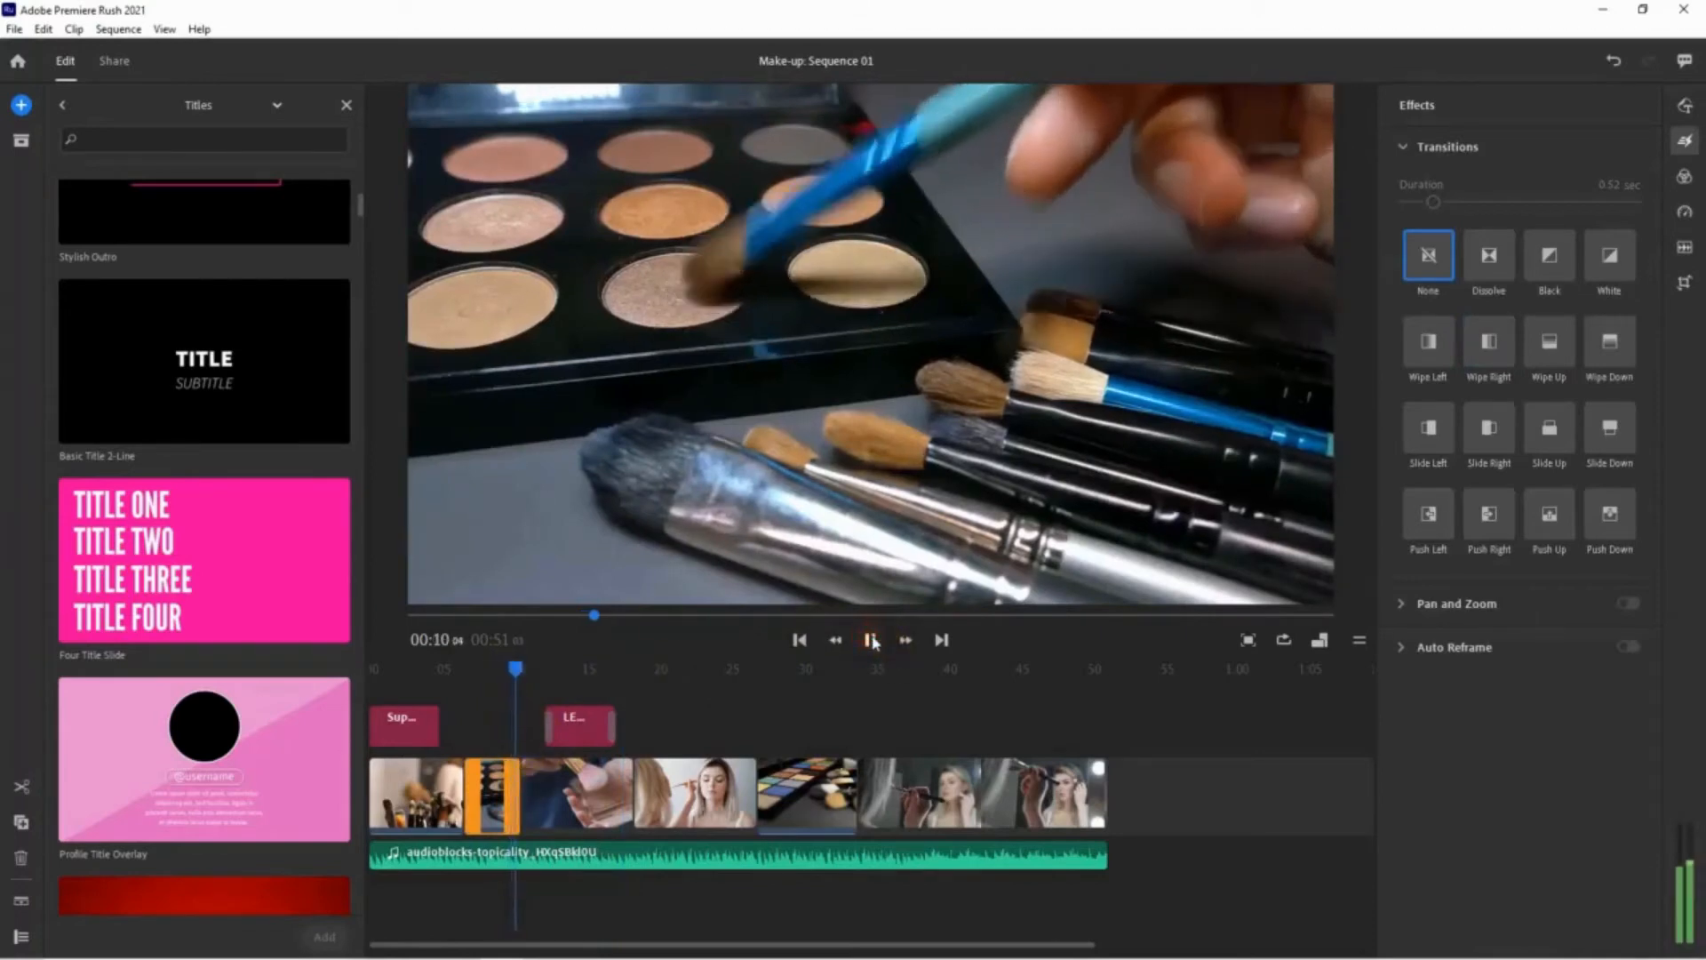
{"action": "left_click", "coordinate": [872, 641]}
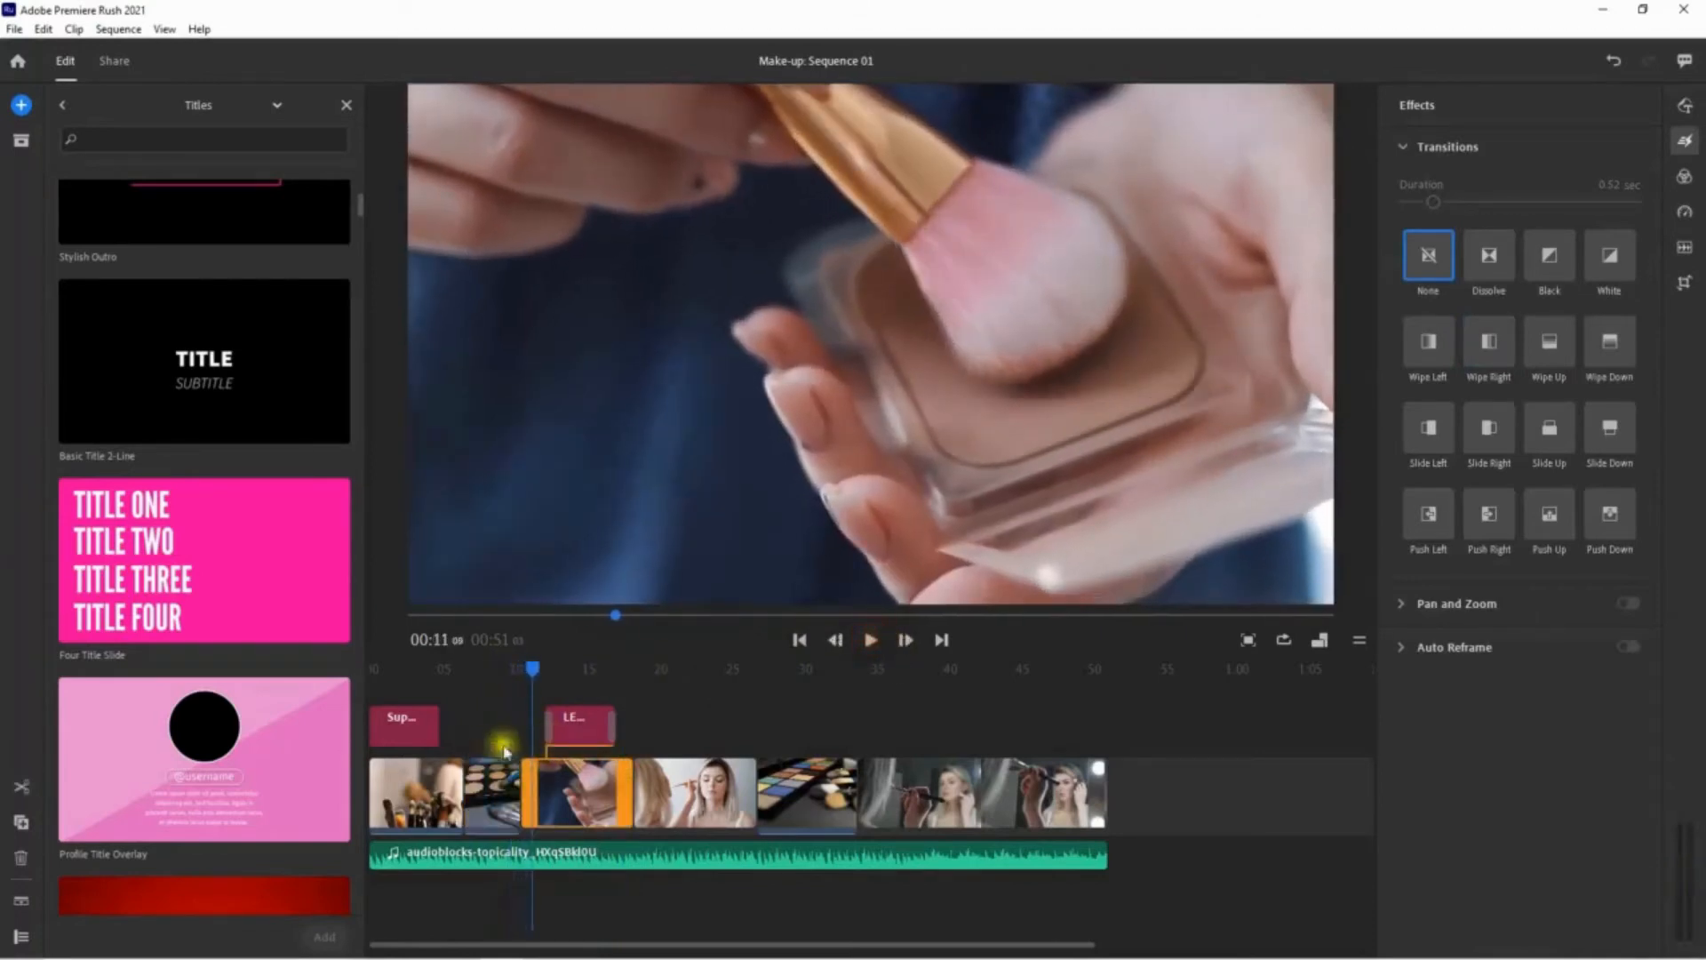
- Add a White transition between the eyeshadow palette clip and the powder clip, and play the sequence through it and the LEARN title
{"action": "left_click", "coordinate": [486, 796]}
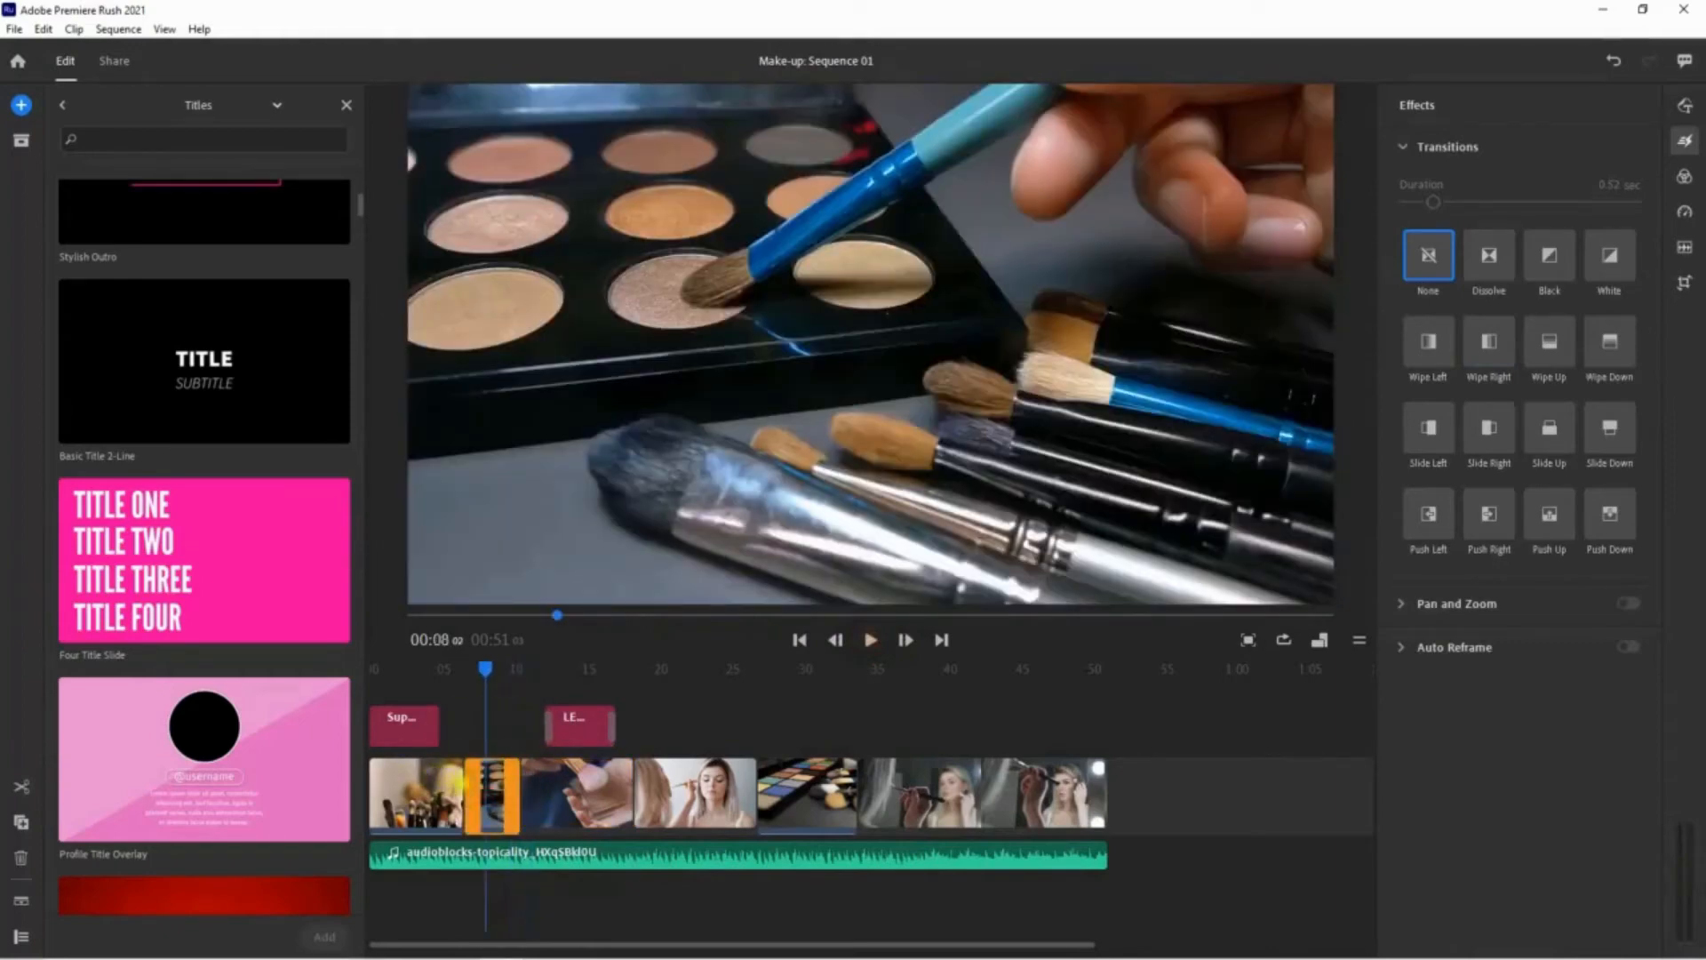
{"action": "key", "text": "ctrl+z"}
{"action": "left_click", "coordinate": [478, 789]}
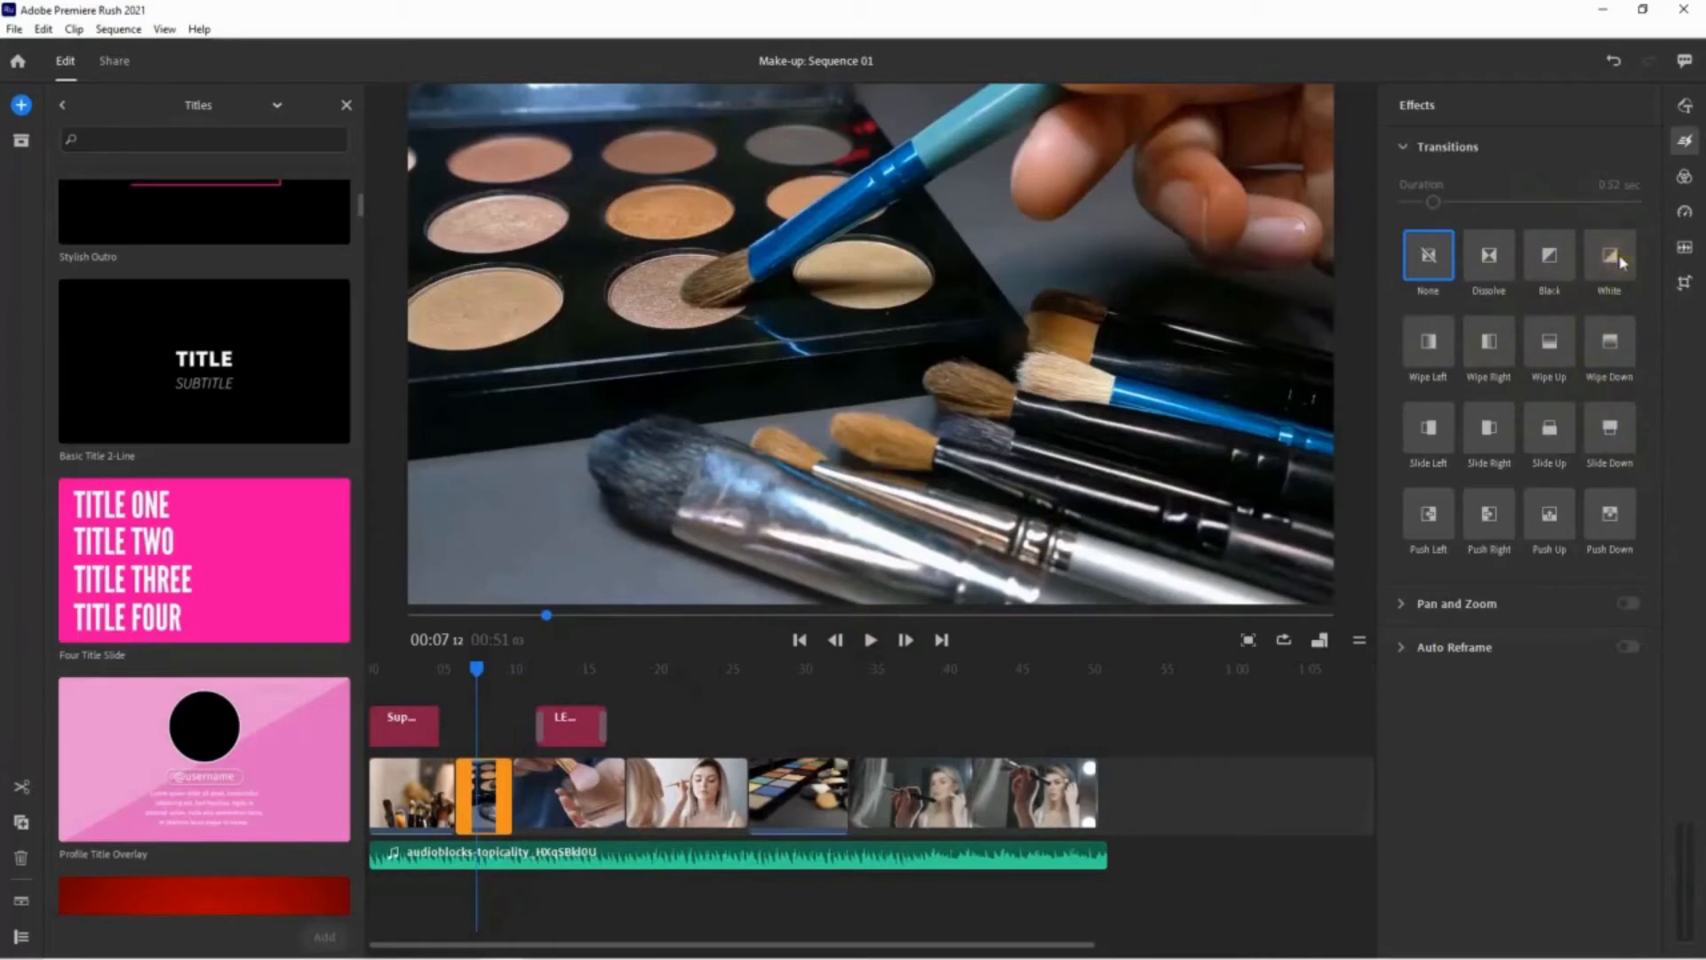
{"action": "left_click_drag", "start_coordinate": [1608, 259], "coordinate": [487, 785]}
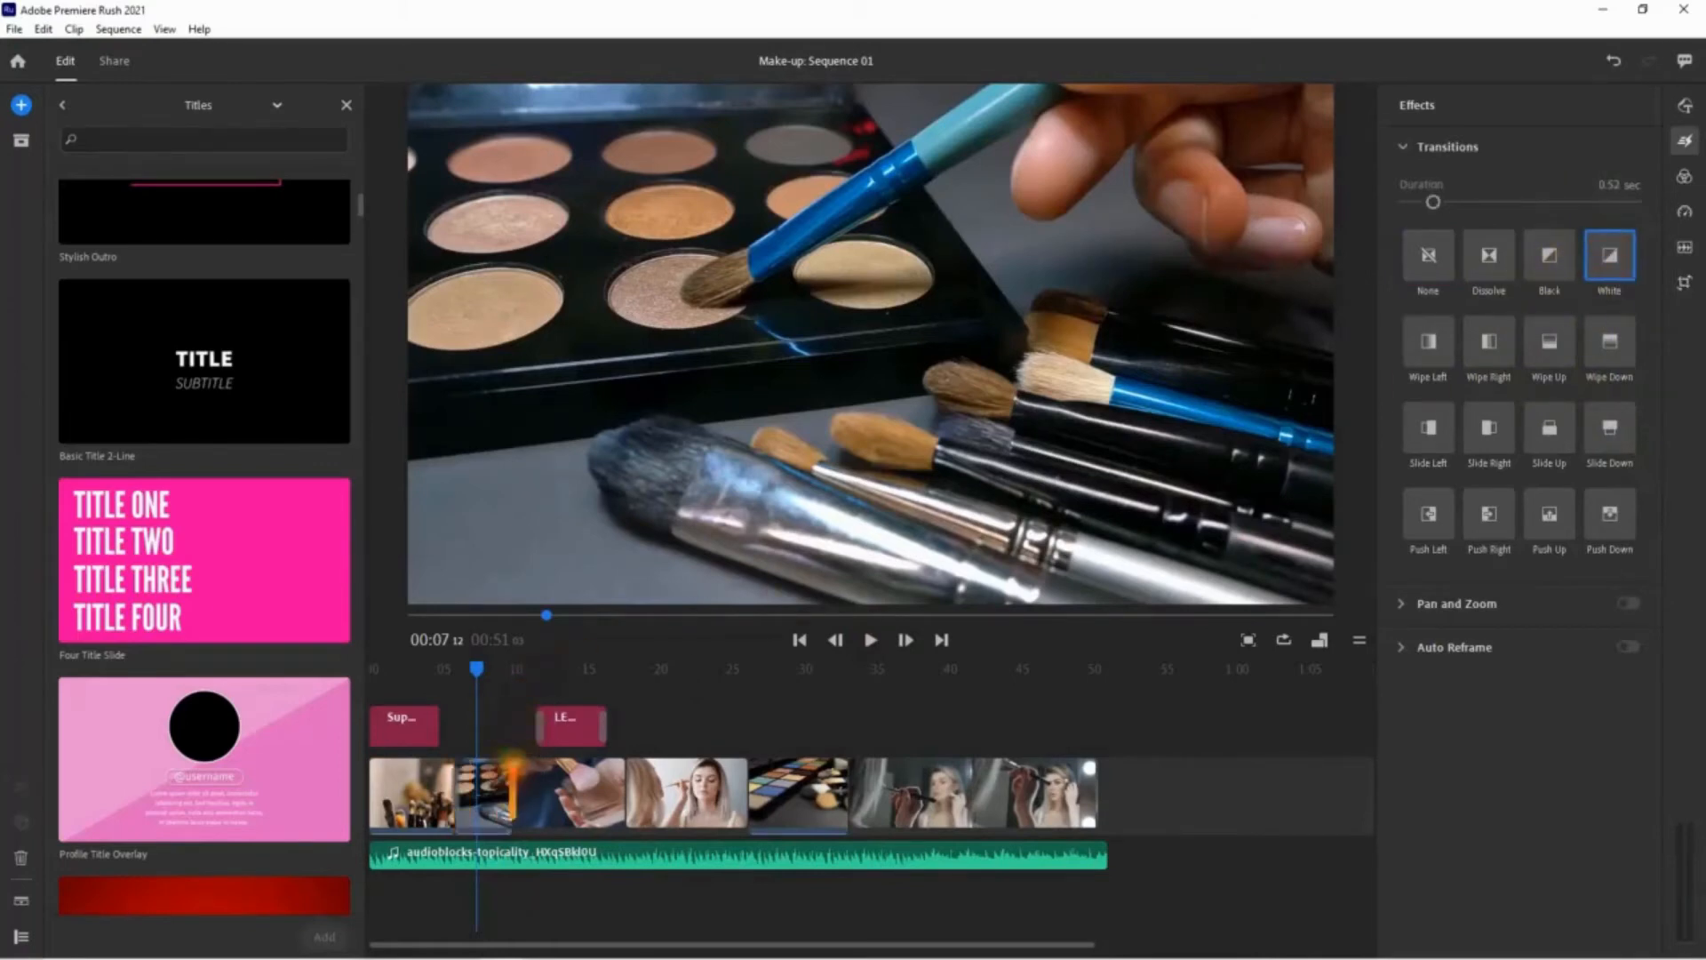
{"action": "left_click", "coordinate": [494, 716]}
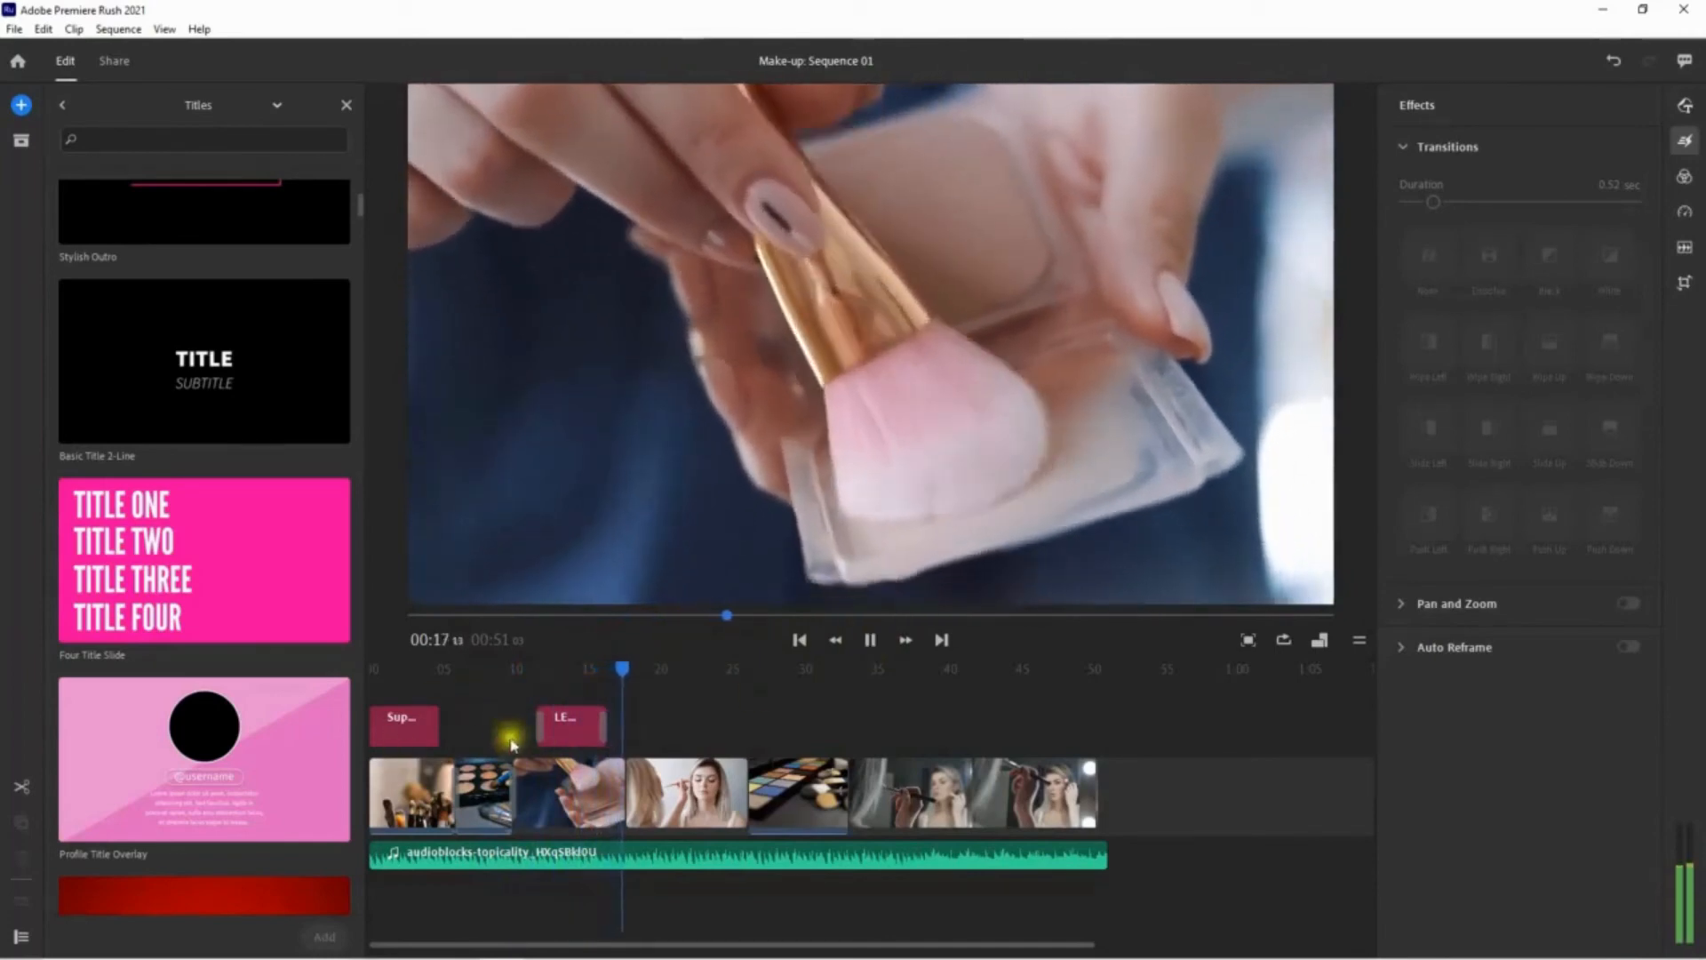
{"action": "left_click", "coordinate": [870, 639]}
{"action": "left_click", "coordinate": [576, 724]}
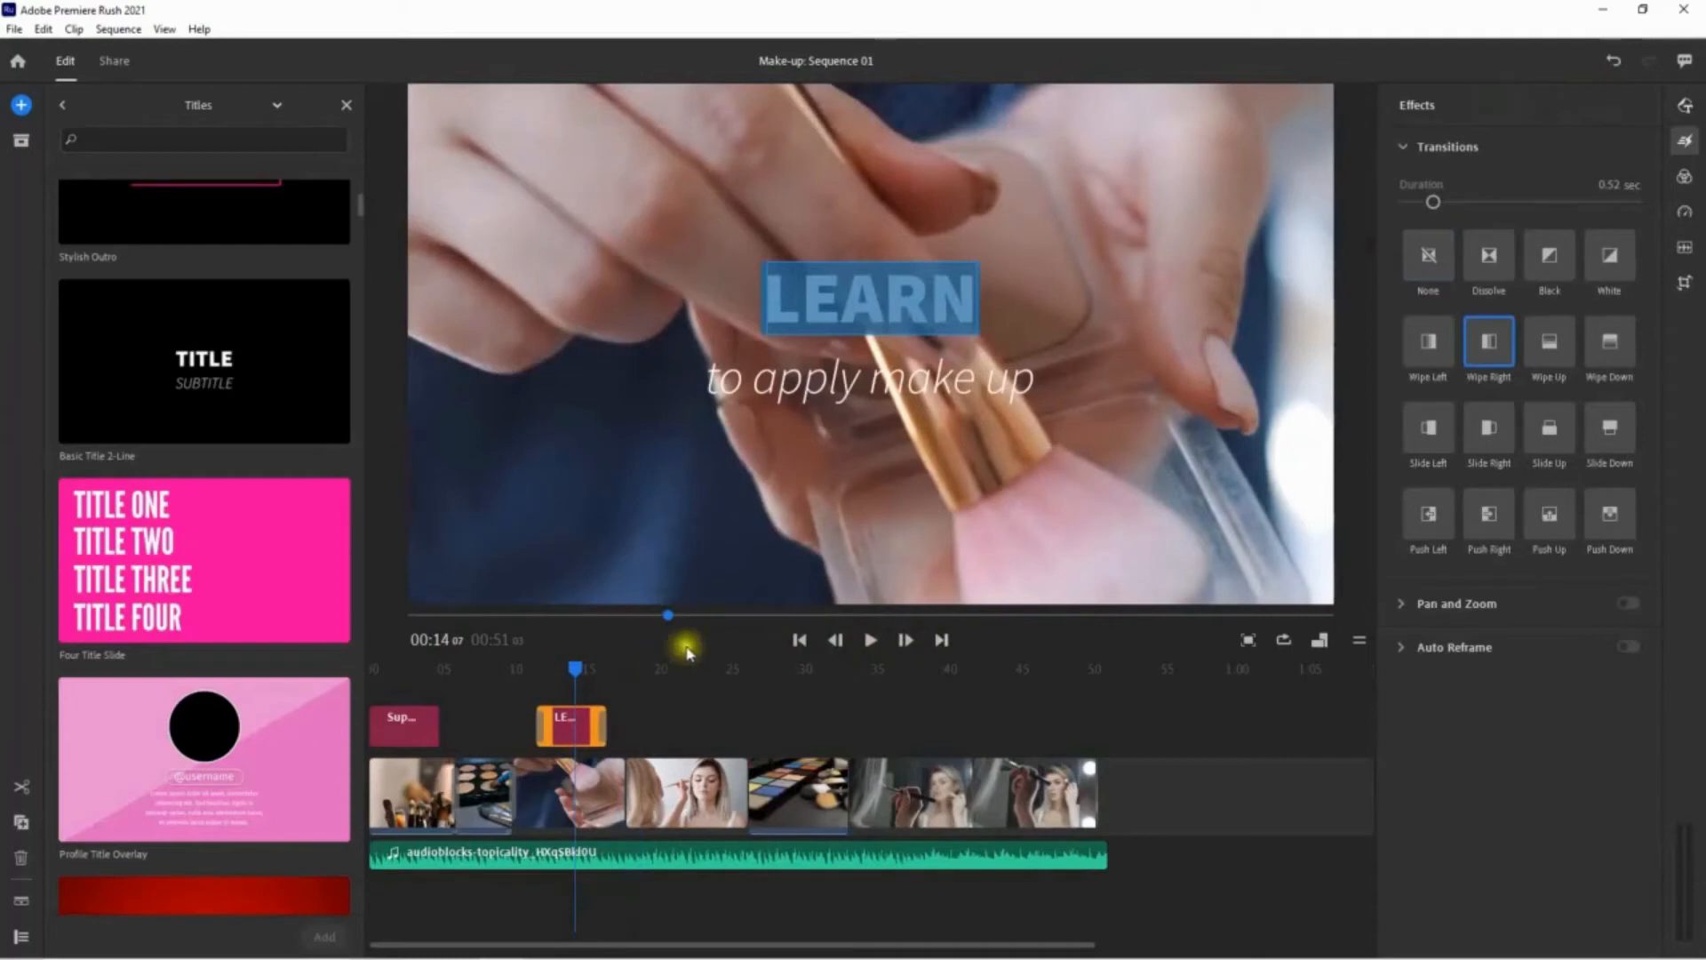
- Browse the title templates for other designs and return to the overview of all graphics categories
{"action": "left_click", "coordinate": [205, 546]}
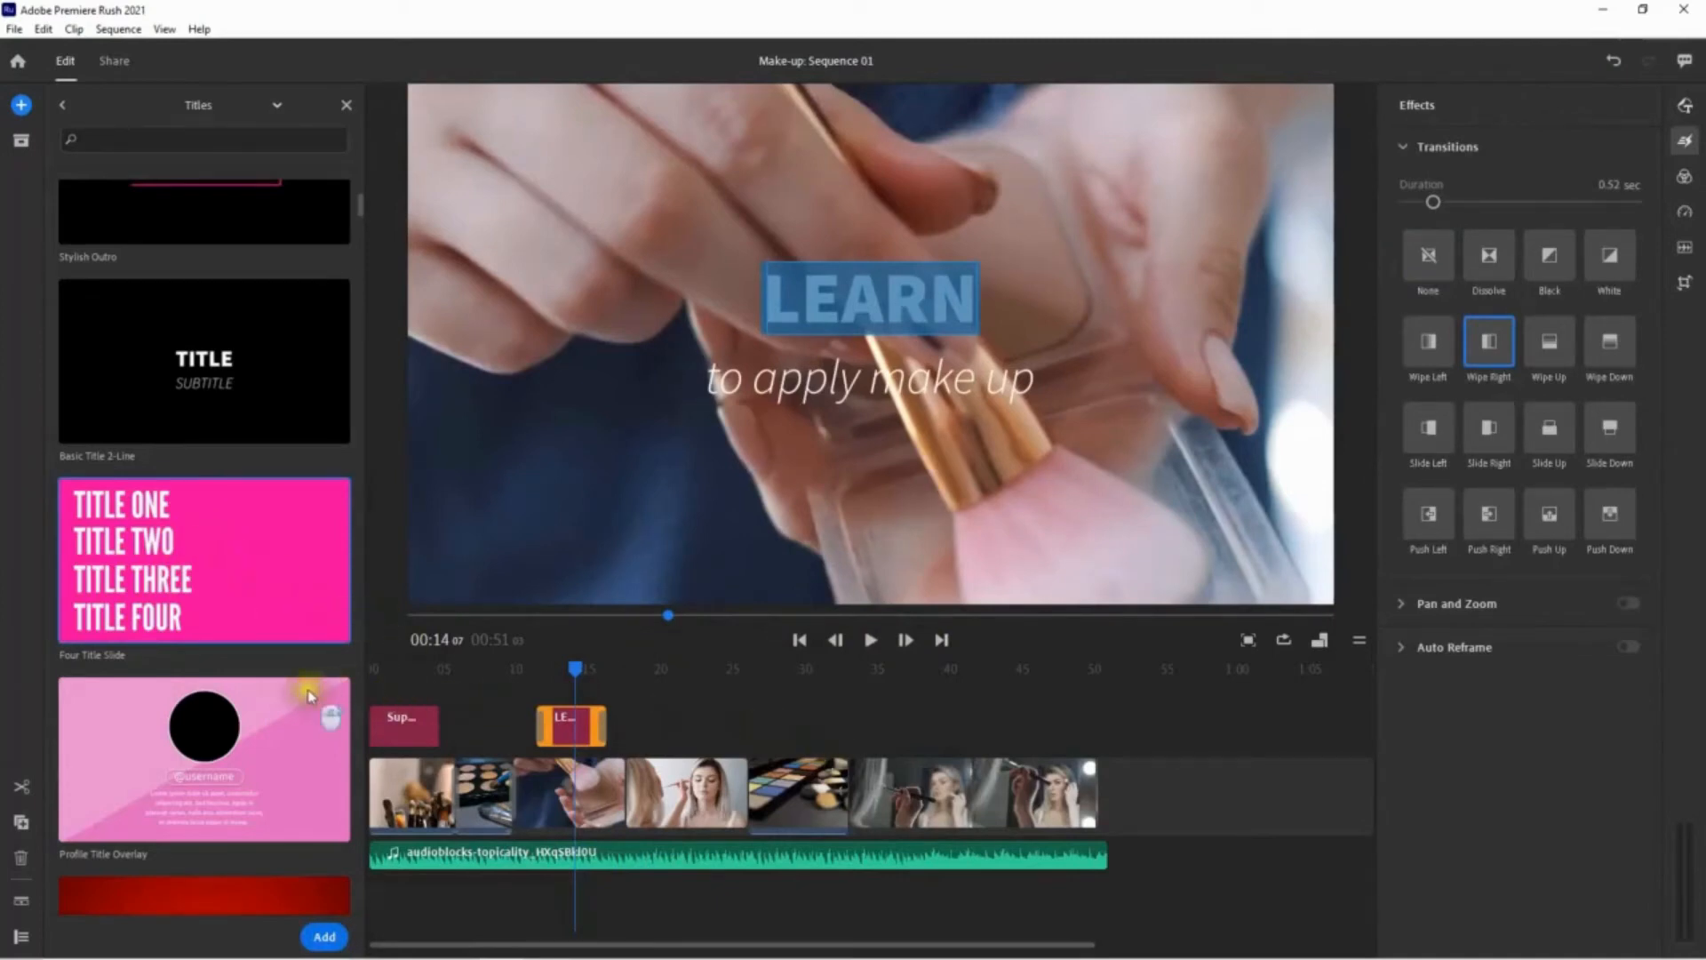
{"action": "scroll", "coordinate": [298, 662], "scroll_direction": "down", "scroll_amount": 3}
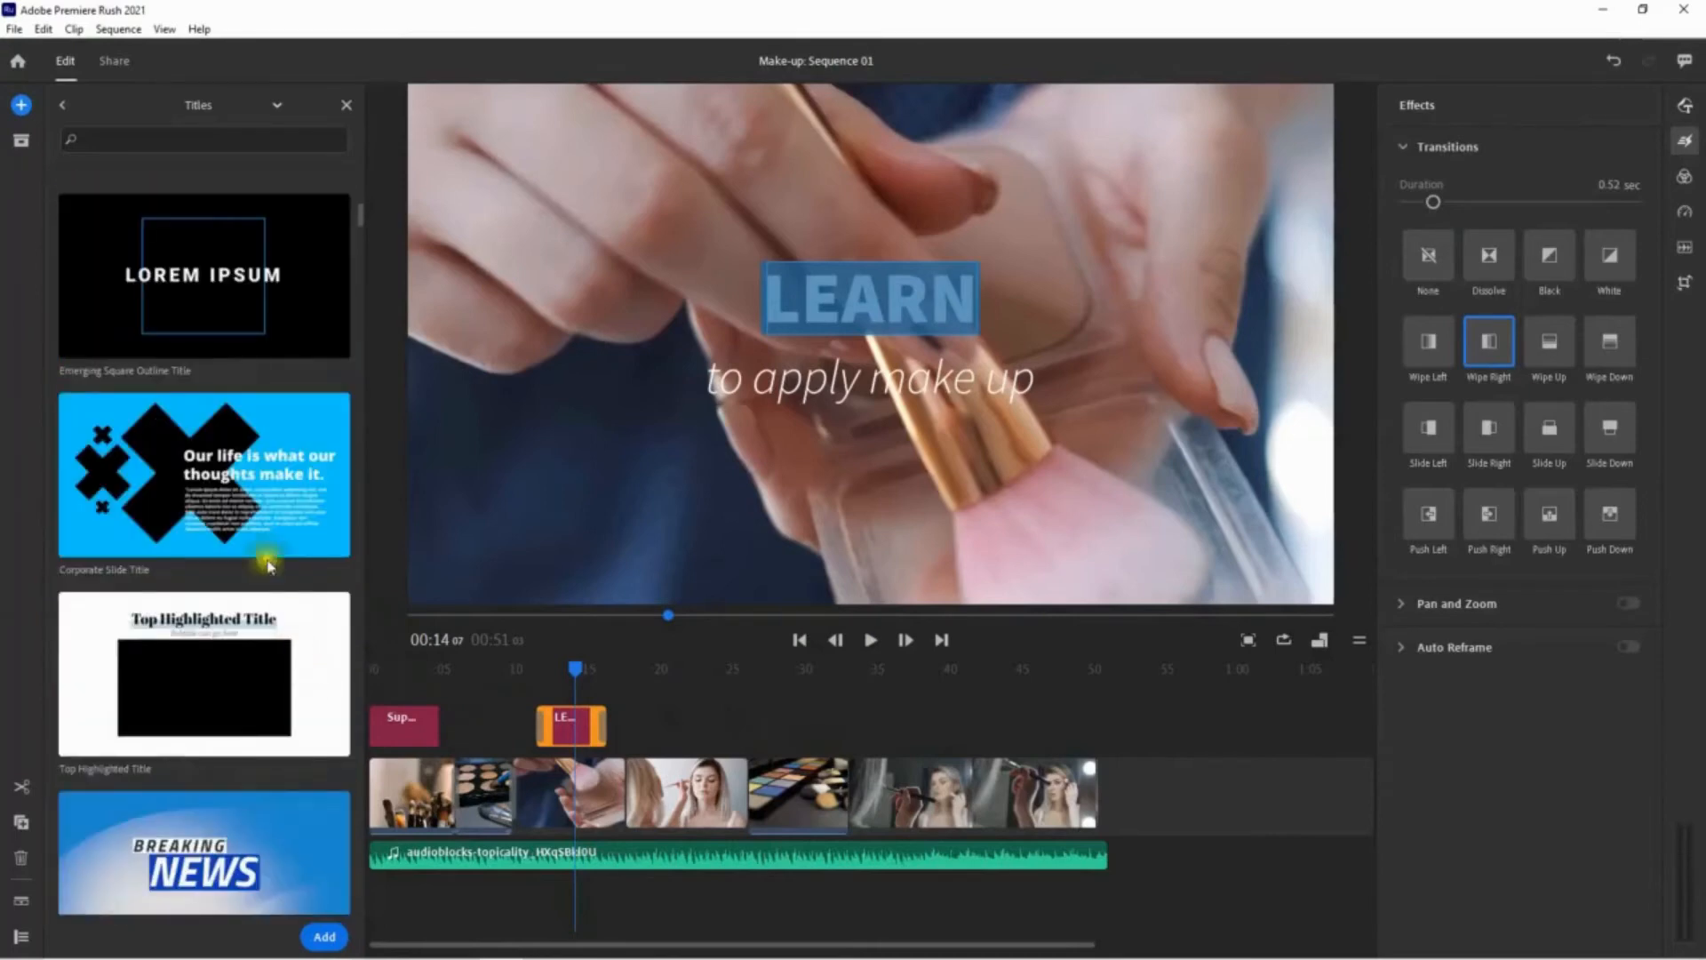
{"action": "scroll", "coordinate": [298, 573], "scroll_direction": "down", "scroll_amount": 3}
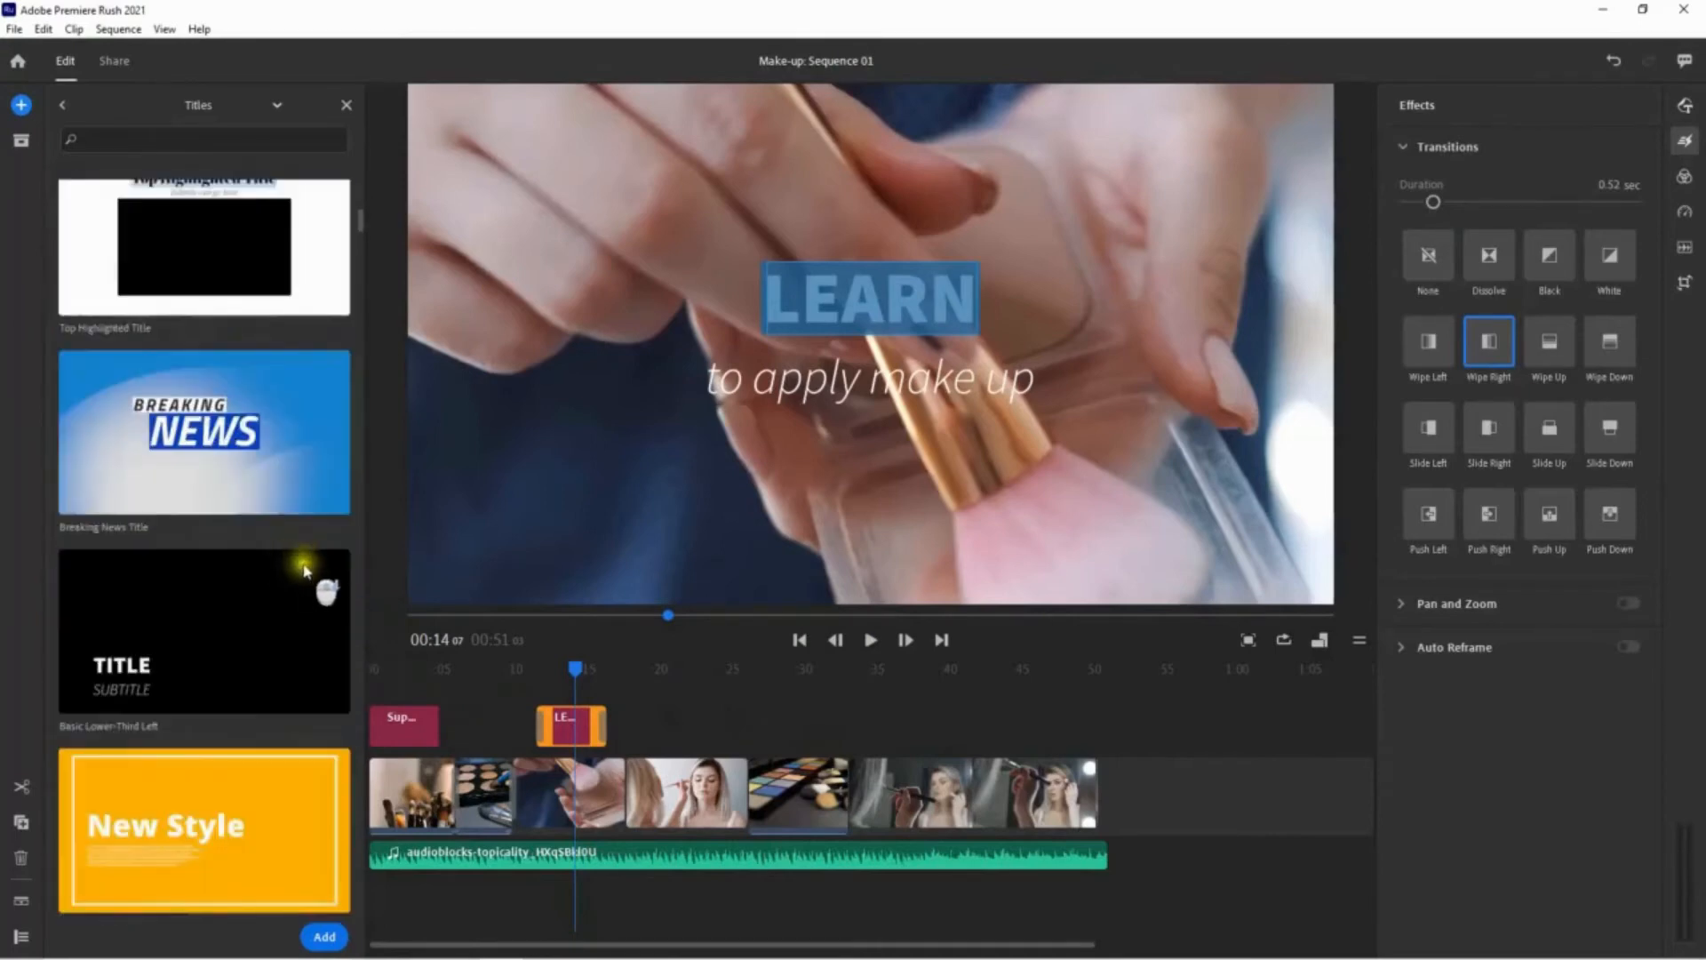
{"action": "scroll", "coordinate": [304, 568], "scroll_direction": "down", "scroll_amount": 3}
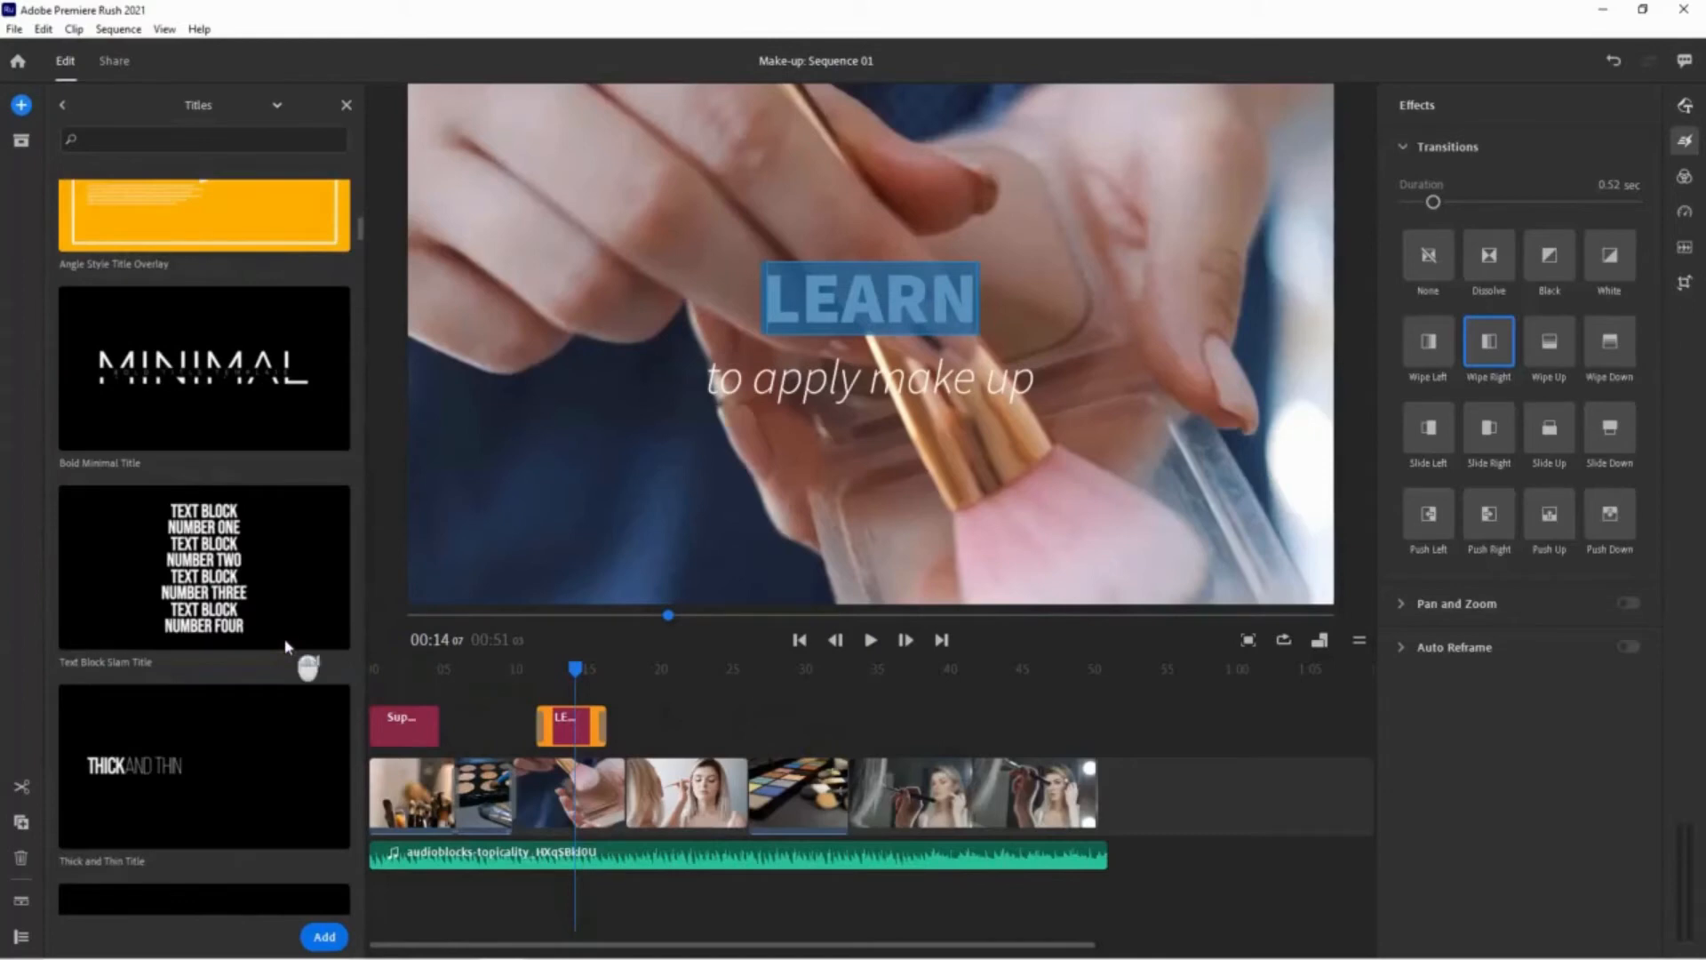
{"action": "scroll", "coordinate": [286, 613], "scroll_direction": "down", "scroll_amount": 3}
{"action": "scroll", "coordinate": [282, 577], "scroll_direction": "up", "scroll_amount": 6}
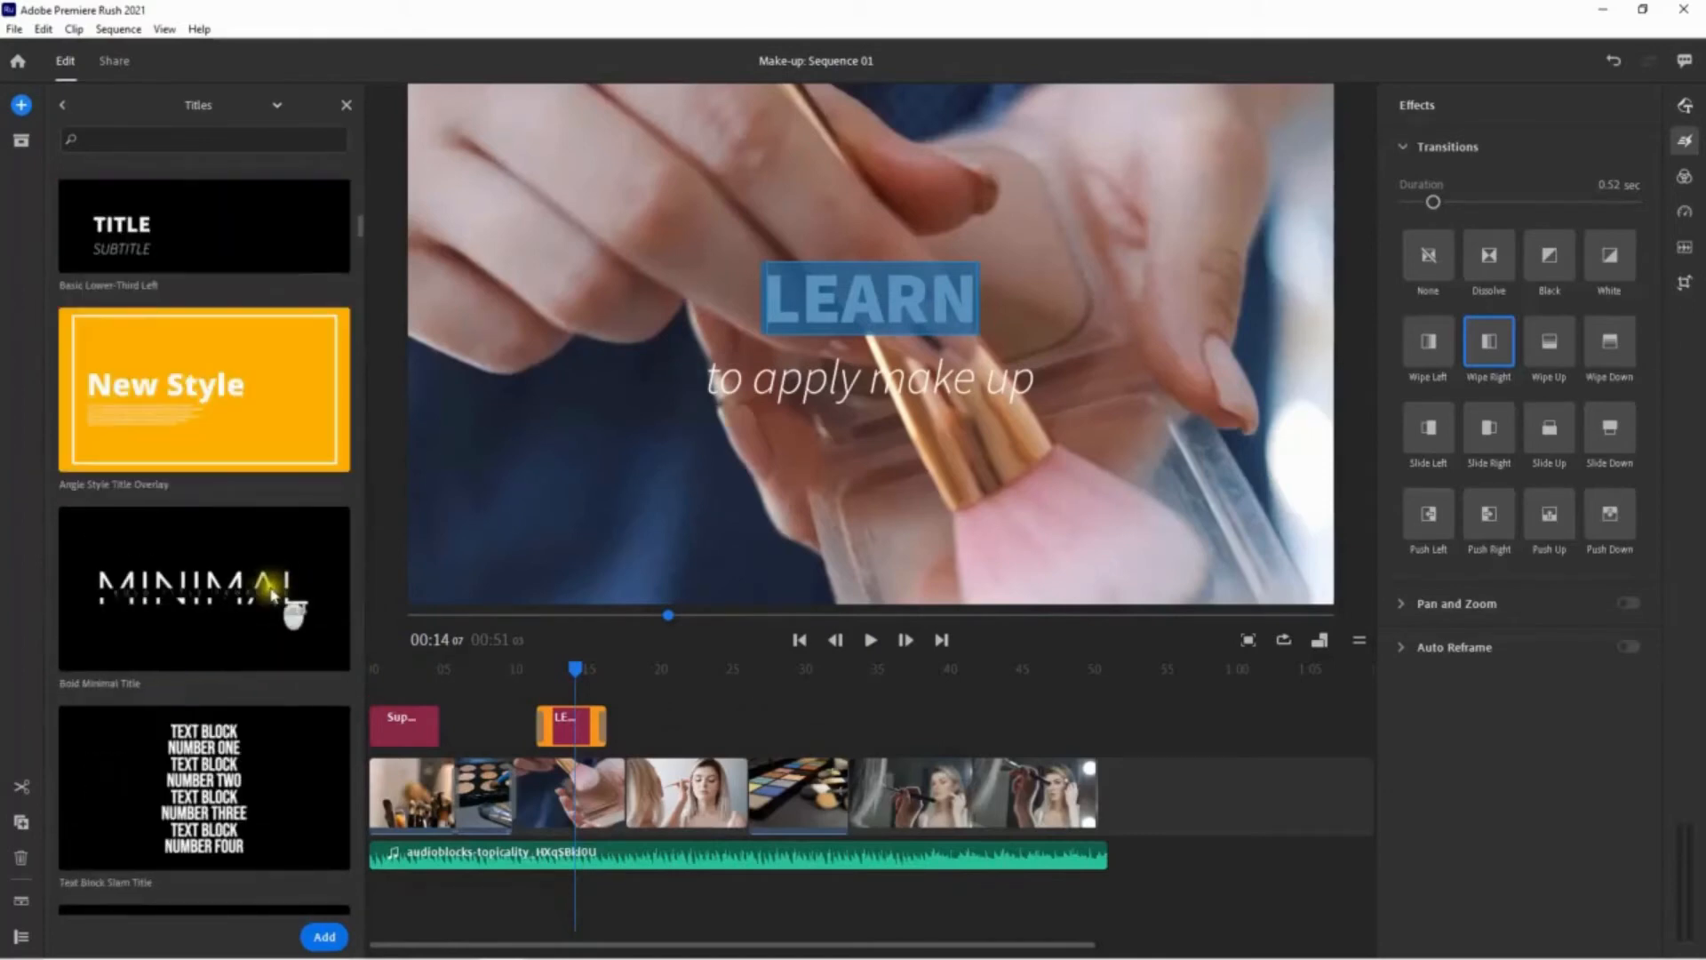
{"action": "scroll", "coordinate": [272, 594], "scroll_direction": "down", "scroll_amount": 5}
{"action": "scroll", "coordinate": [269, 583], "scroll_direction": "down", "scroll_amount": 9}
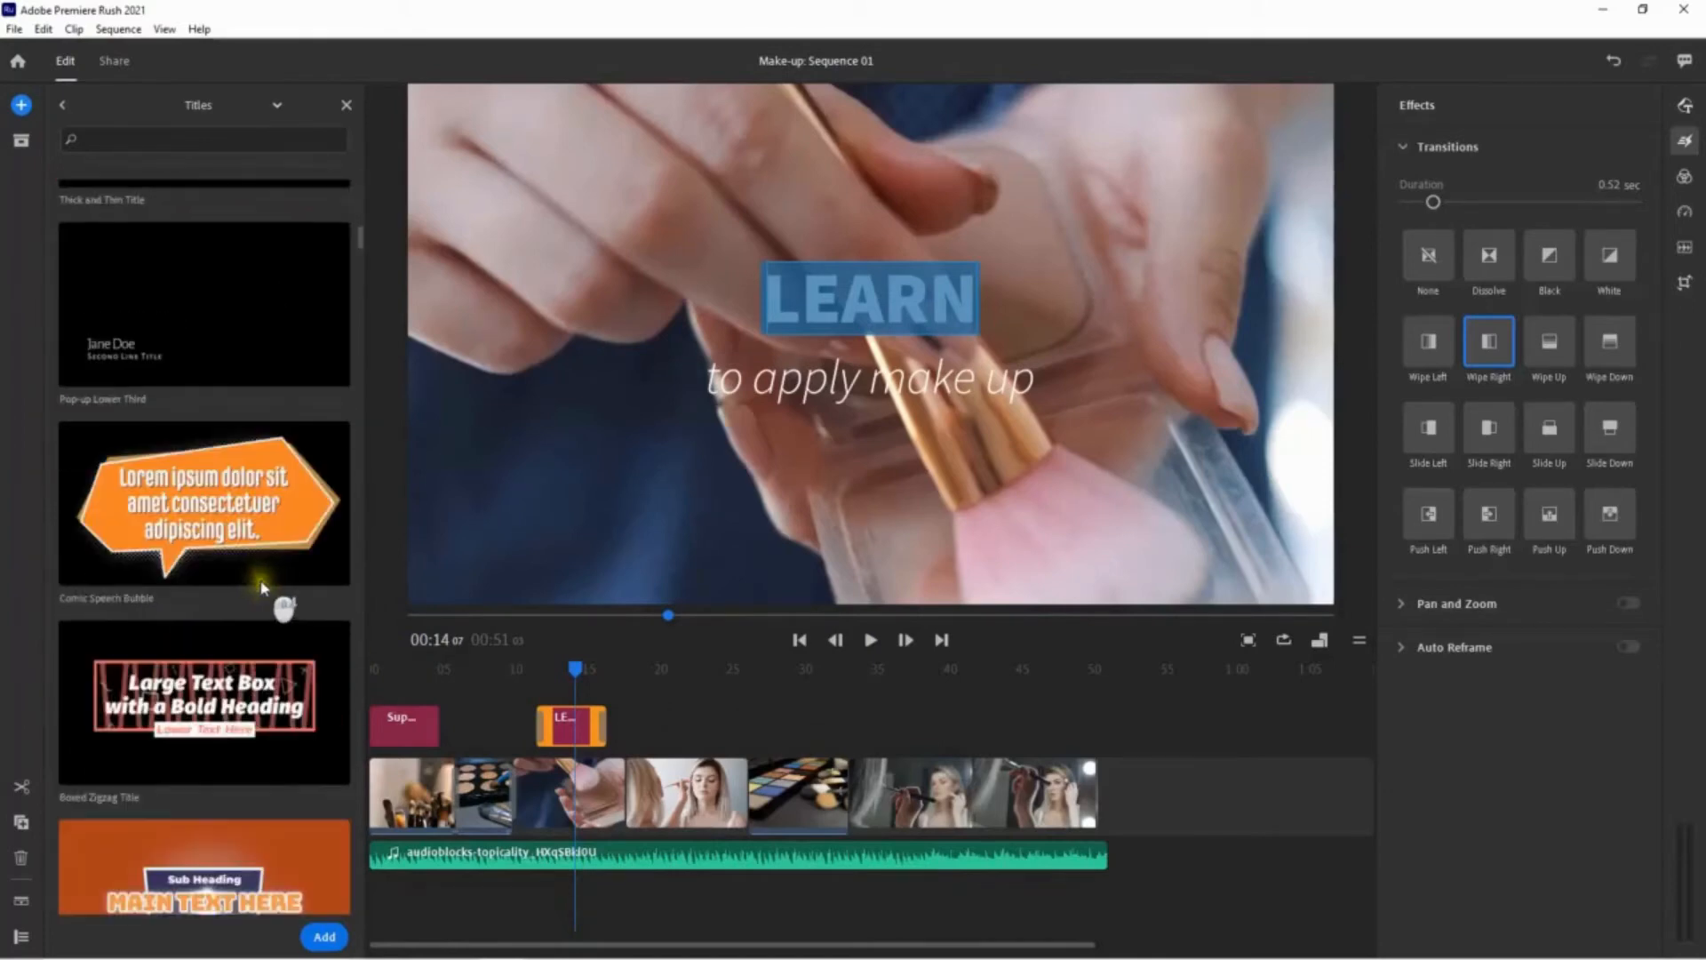
{"action": "scroll", "coordinate": [259, 572], "scroll_direction": "down", "scroll_amount": 5}
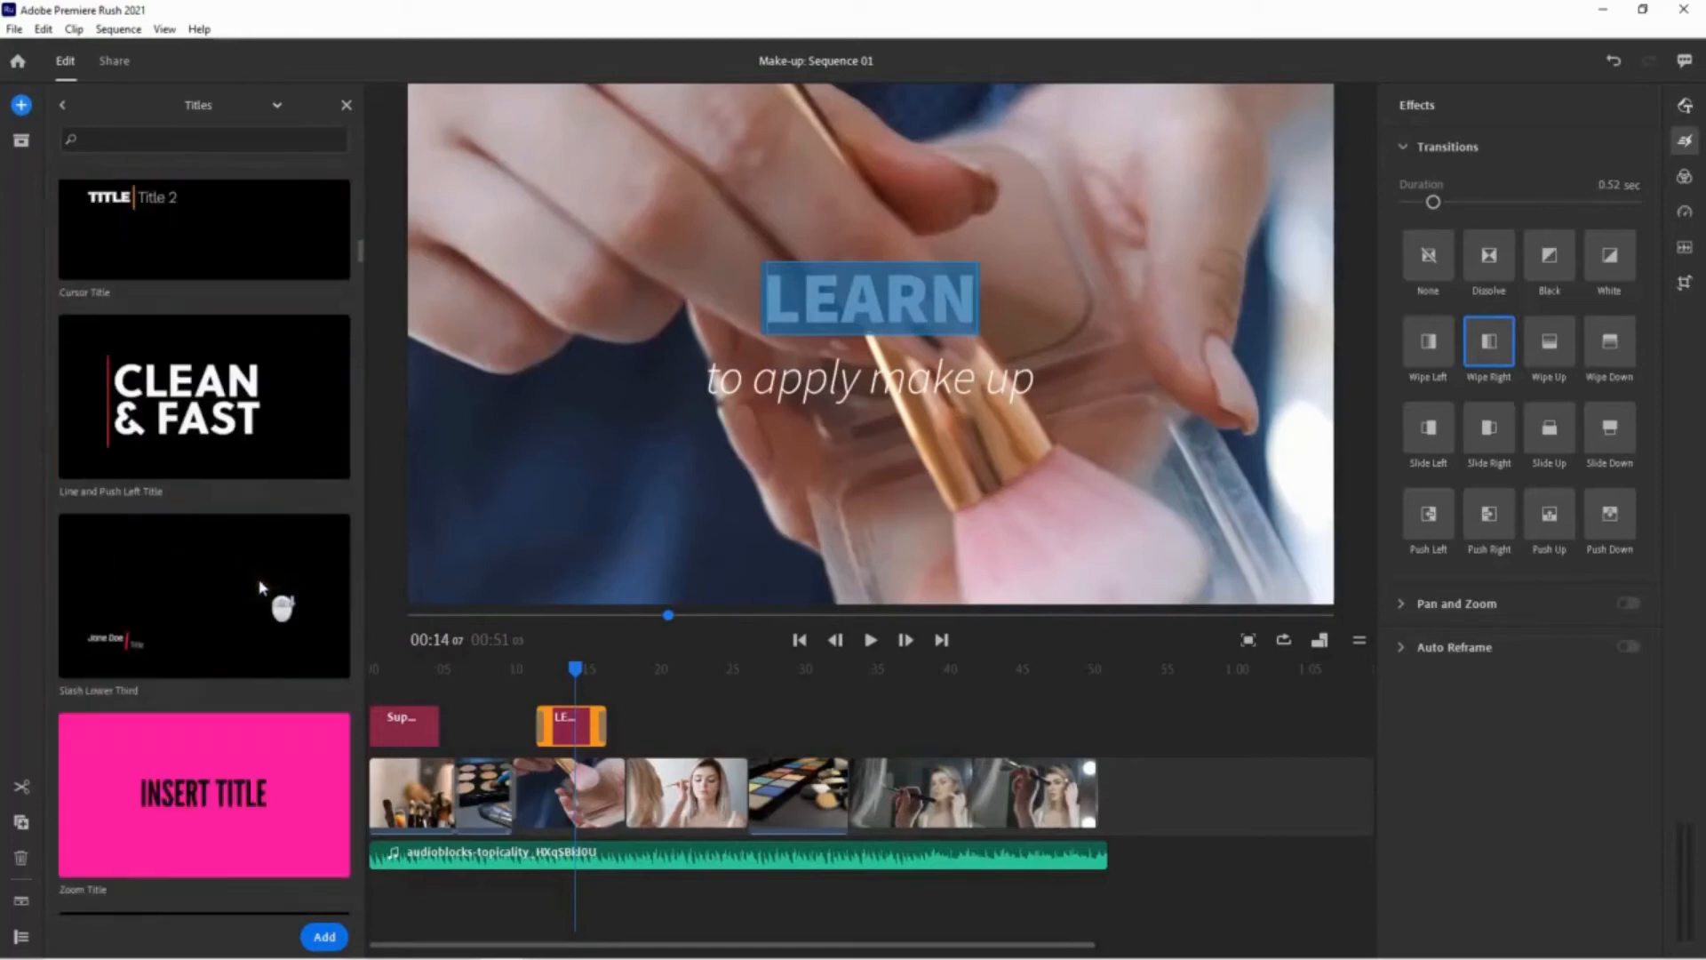
{"action": "scroll", "coordinate": [229, 469], "scroll_direction": "down", "scroll_amount": 10}
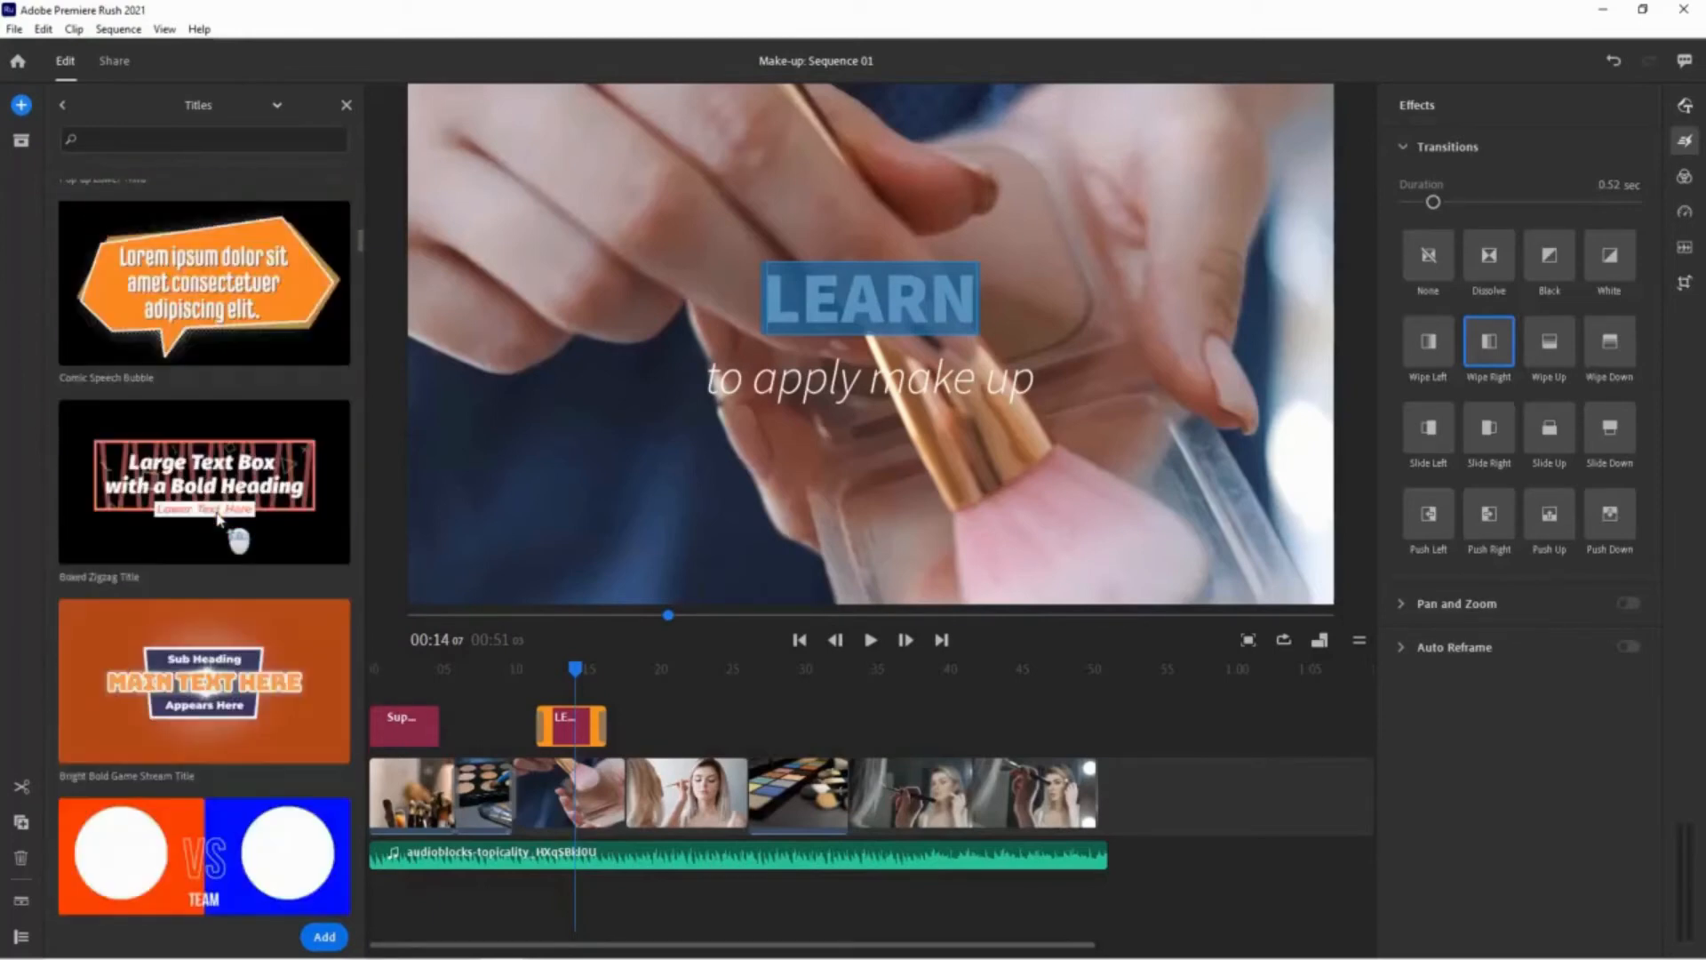
{"action": "scroll", "coordinate": [244, 534], "scroll_direction": "up", "scroll_amount": 8}
{"action": "scroll", "coordinate": [256, 576], "scroll_direction": "up", "scroll_amount": 10}
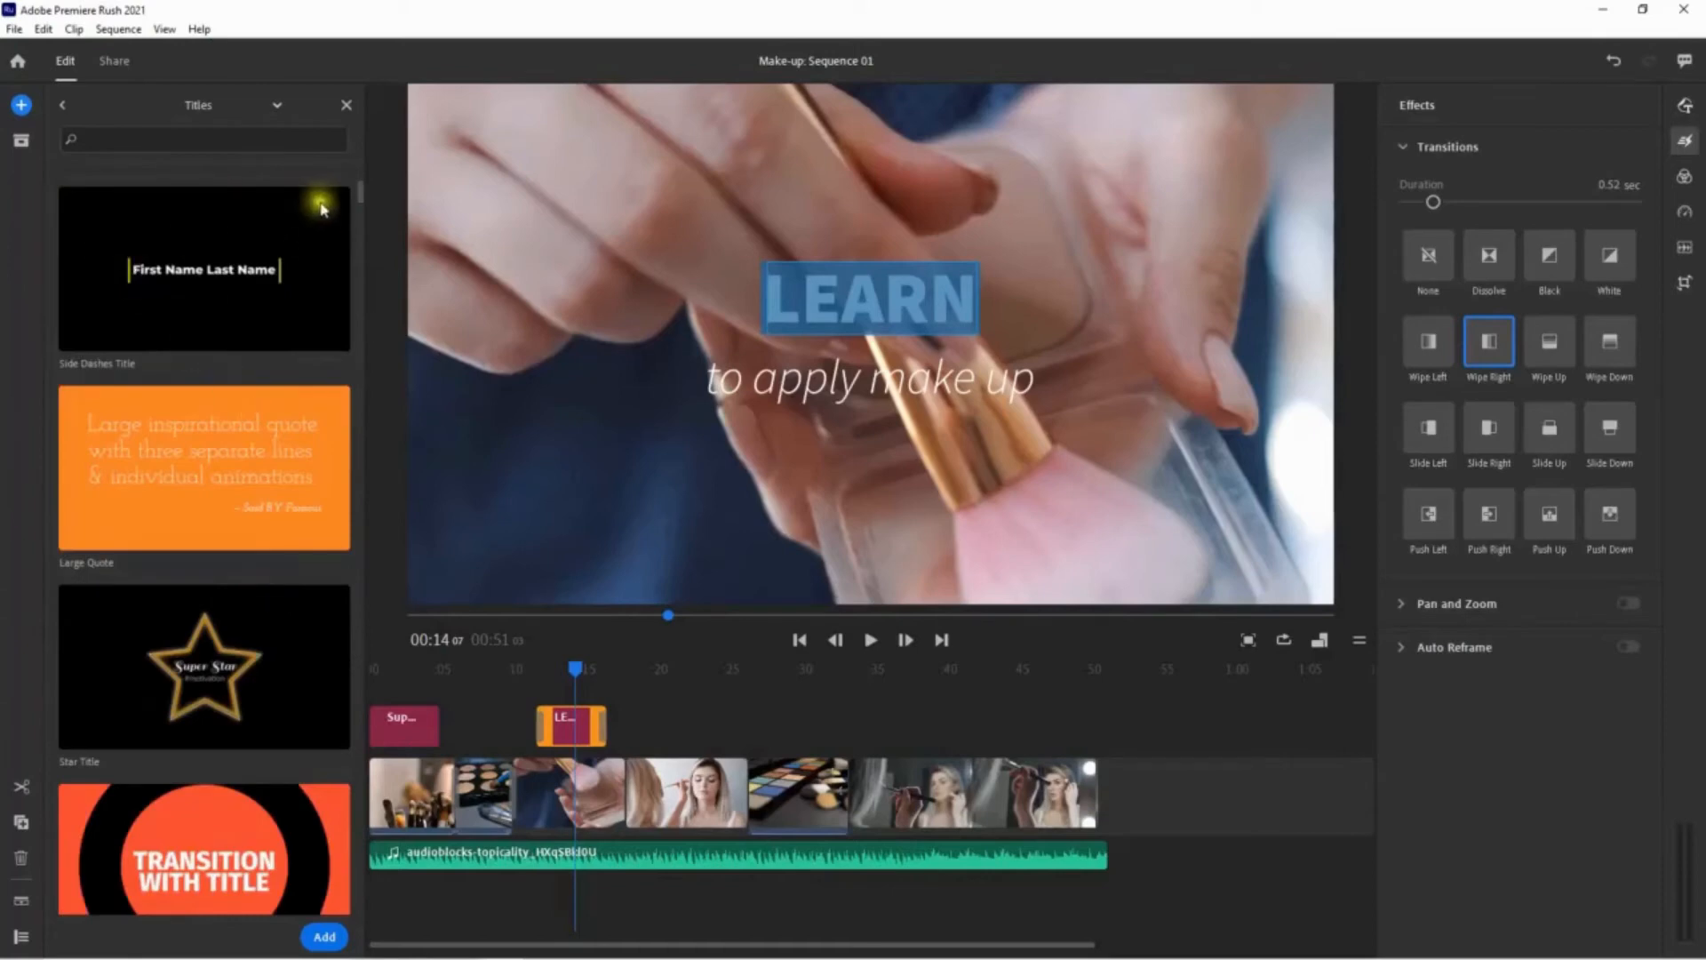
{"action": "left_click", "coordinate": [63, 106]}
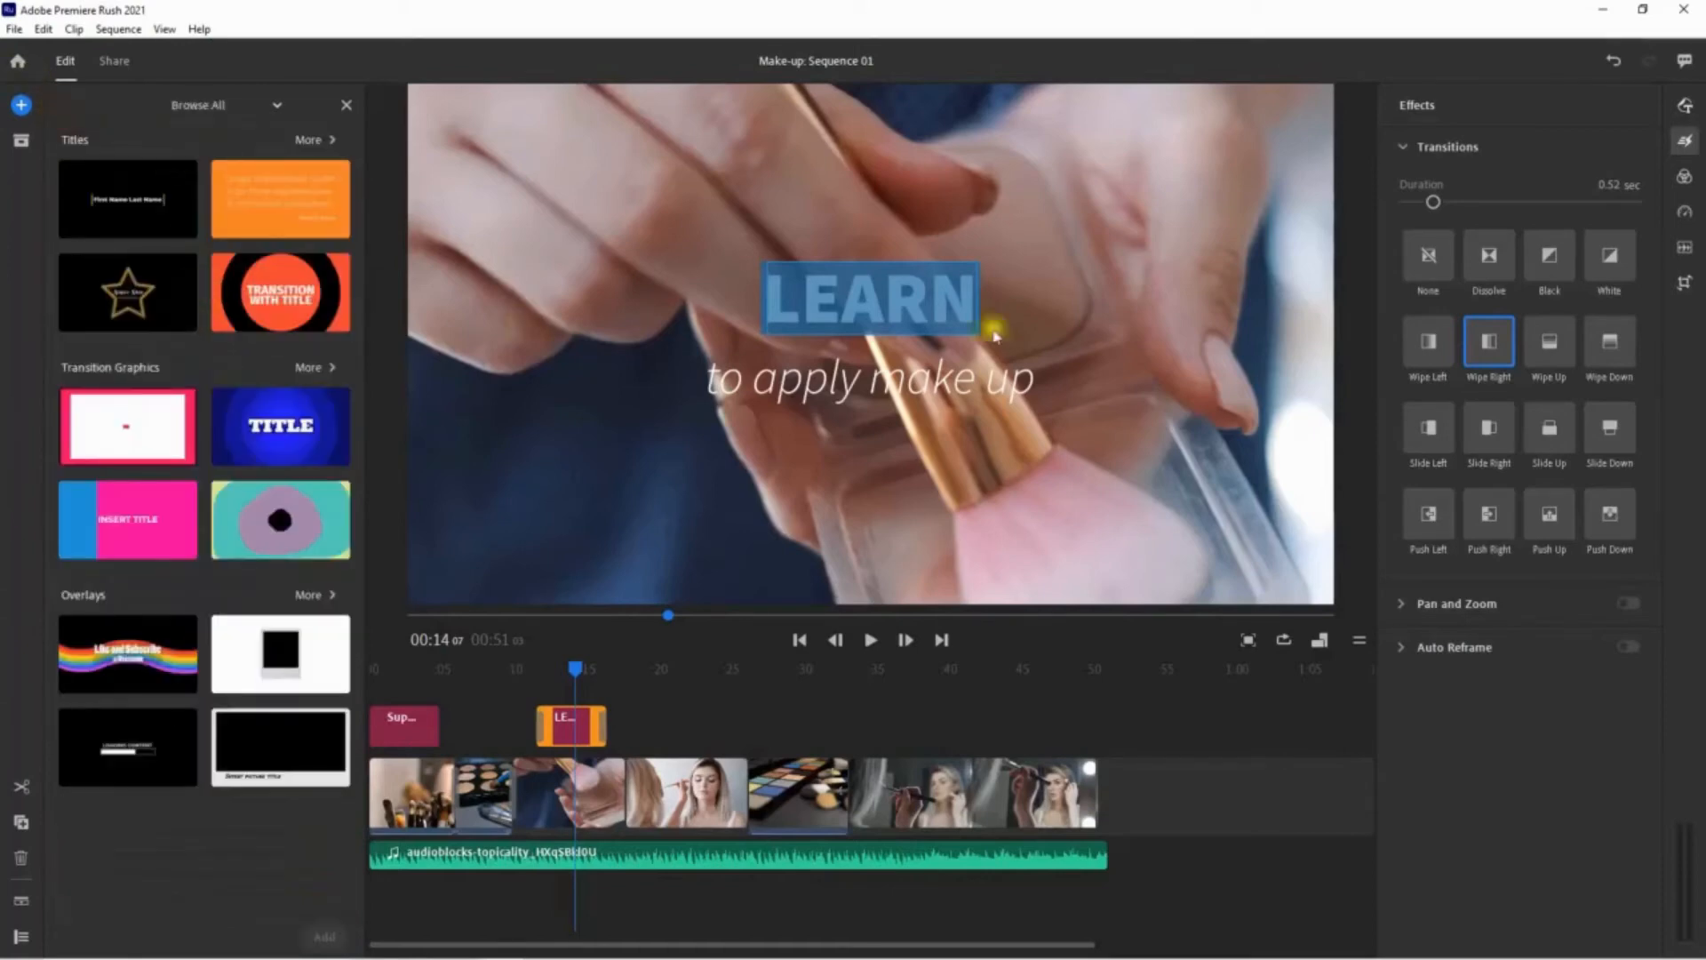
- Play the sequence from about 00:25 into the final mirror clip, stopping at about 00:34
{"action": "left_click", "coordinate": [1677, 154]}
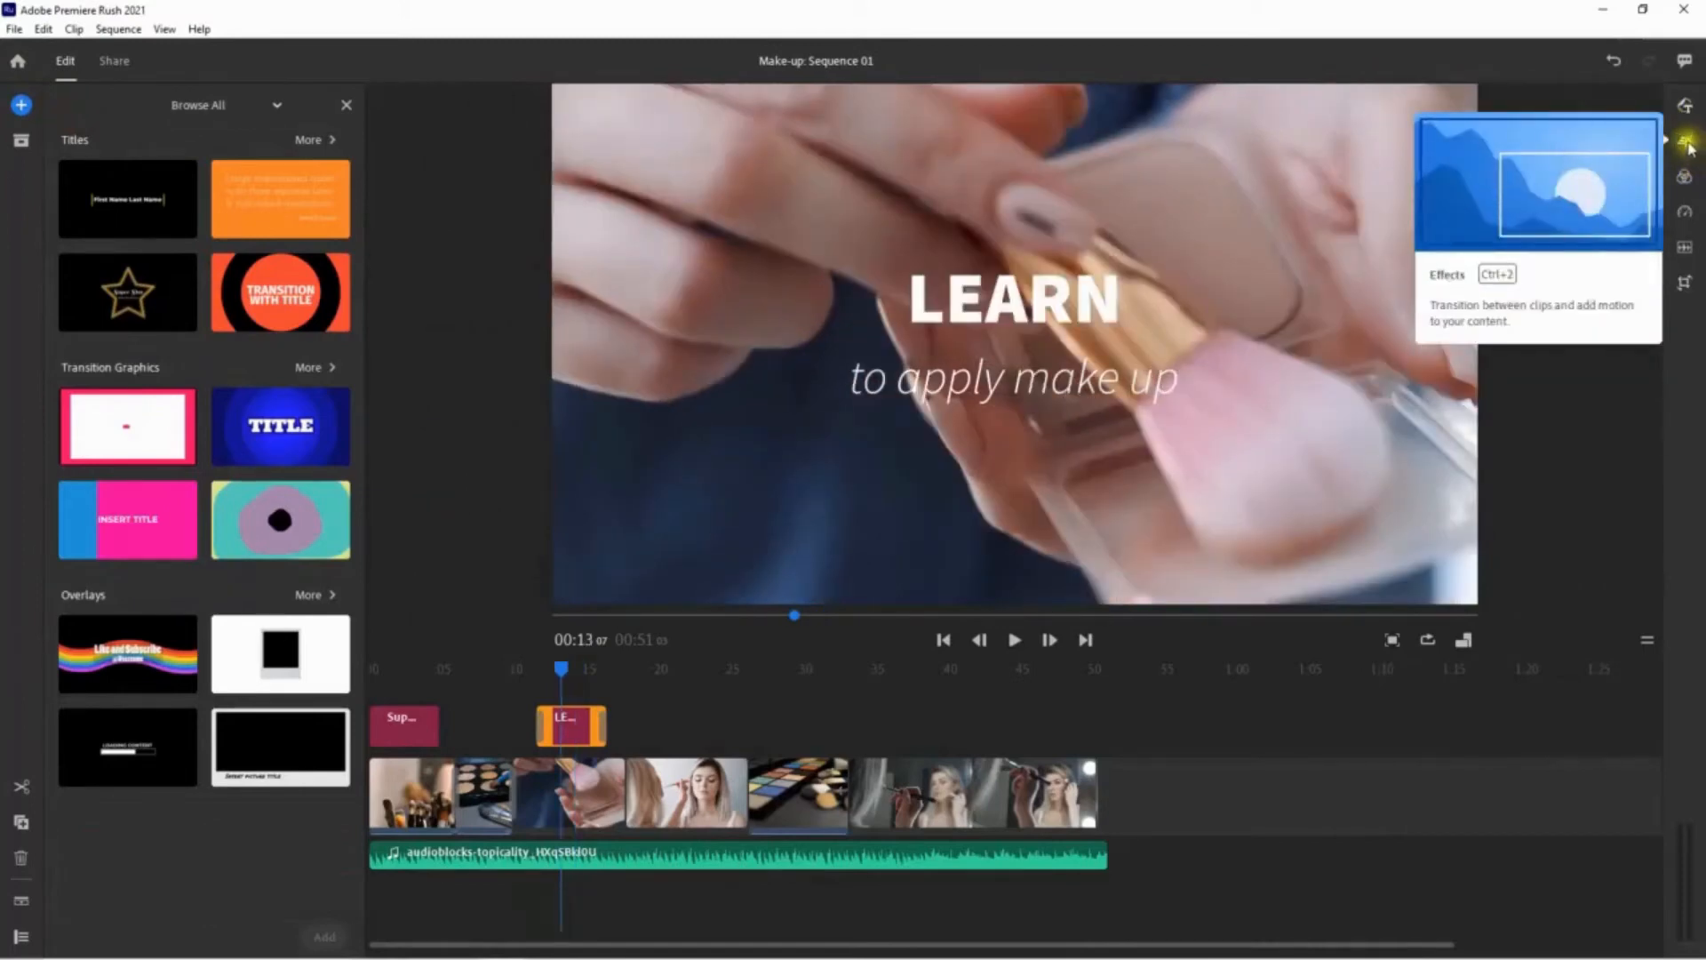
{"action": "left_click", "coordinate": [1687, 142]}
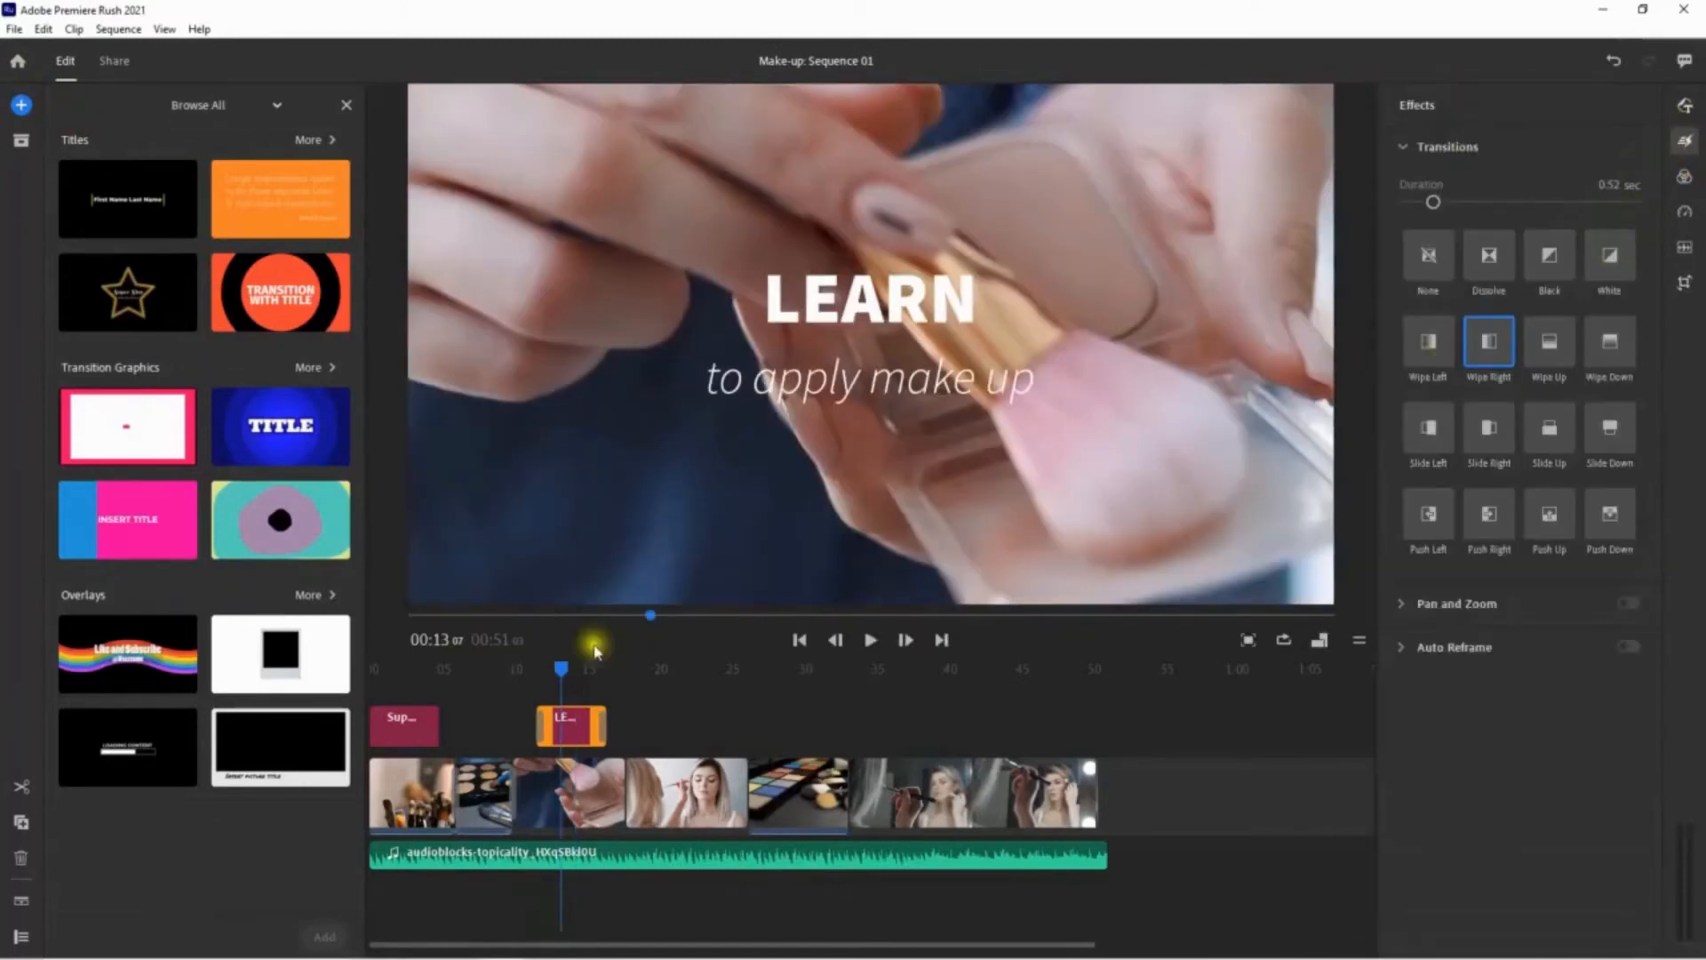
{"action": "left_click_drag", "start_coordinate": [570, 673], "coordinate": [733, 672]}
{"action": "left_click", "coordinate": [868, 641]}
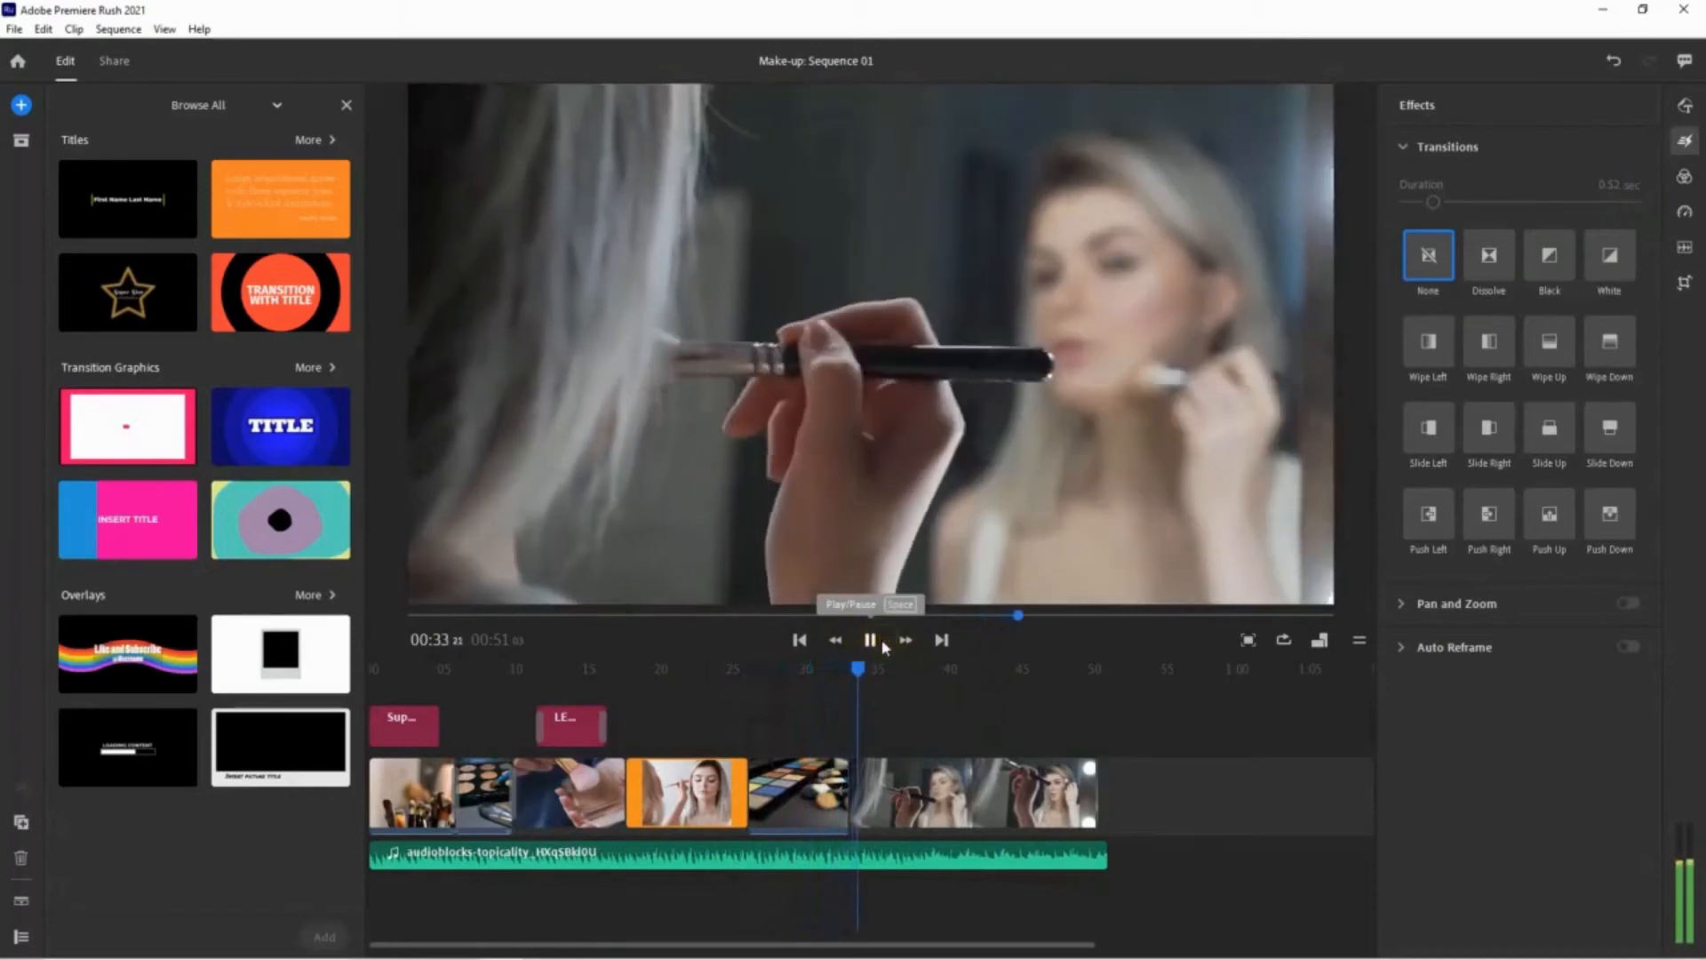
{"action": "left_click", "coordinate": [875, 642]}
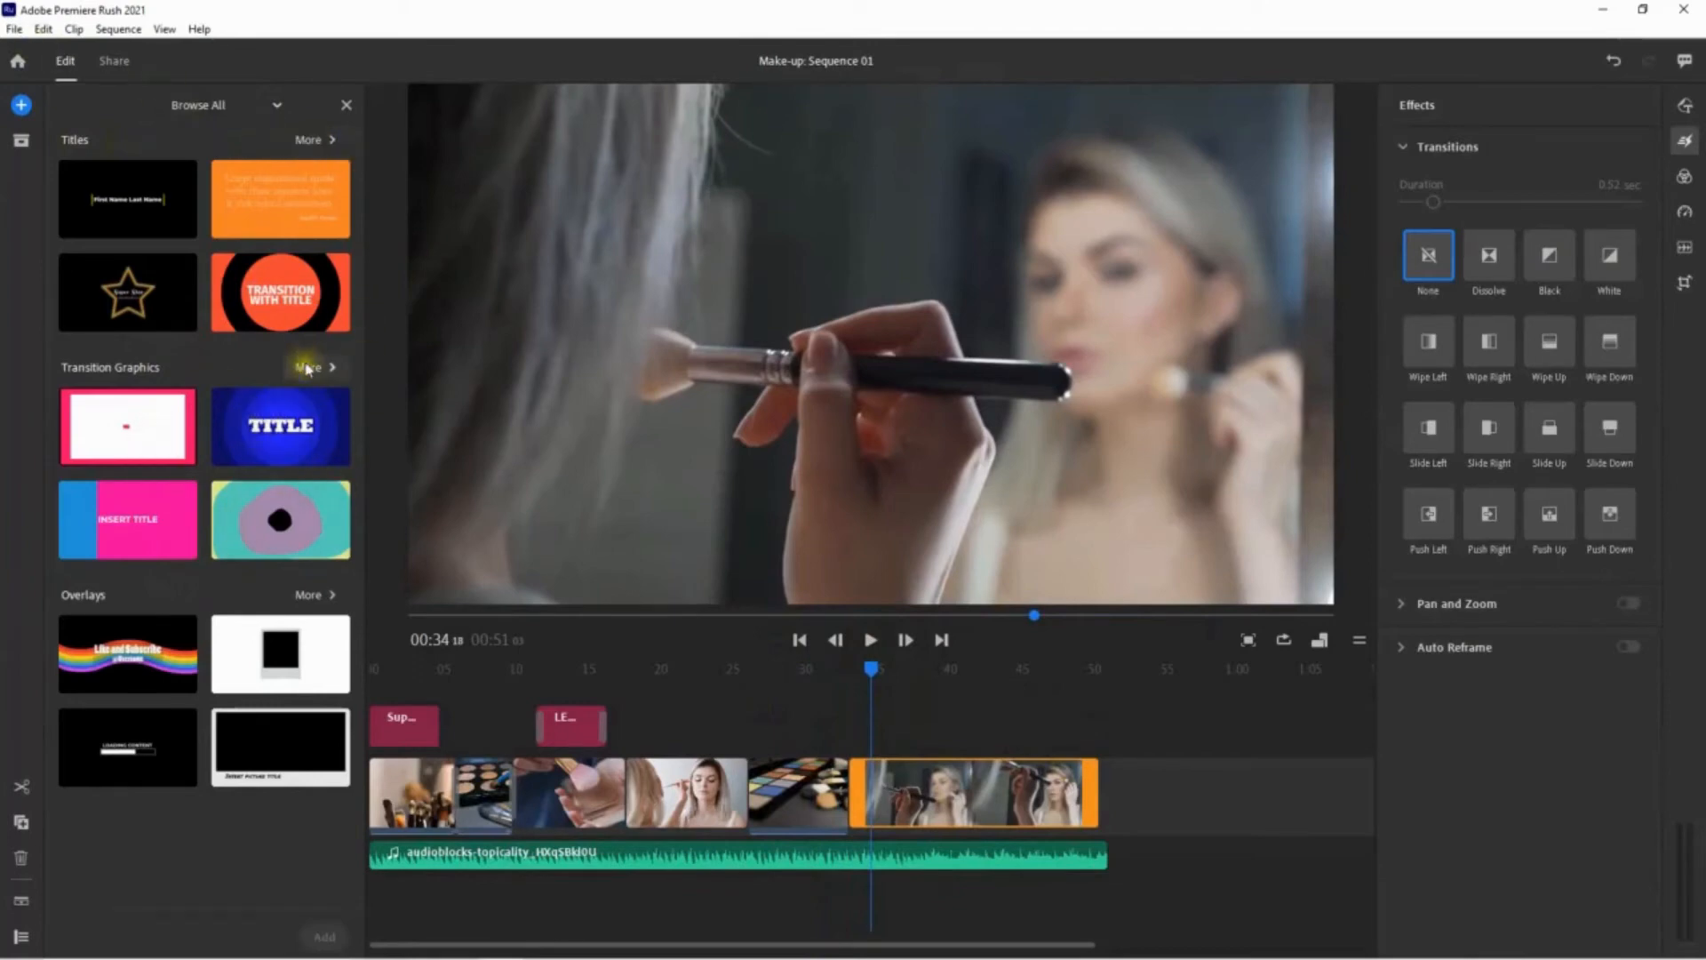
- Add the gold star title template above the final mirror clip, starting at about 00:34, and preview it at about 00:37
{"action": "left_click", "coordinate": [309, 595]}
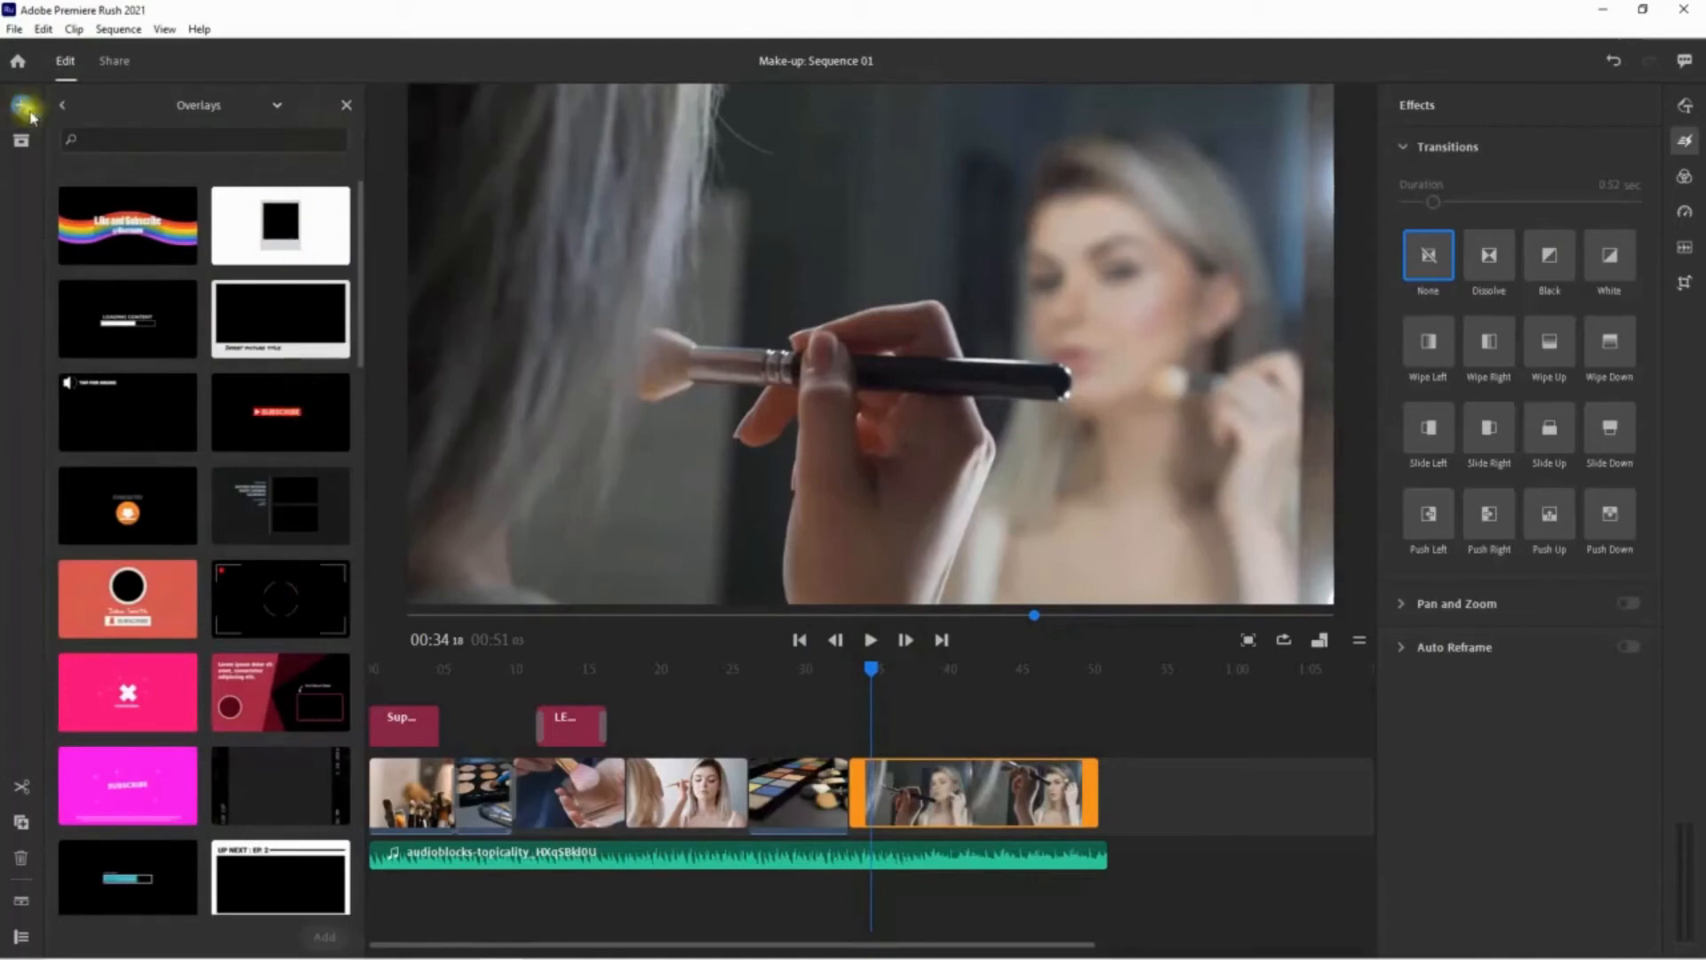
{"action": "left_click", "coordinate": [68, 104]}
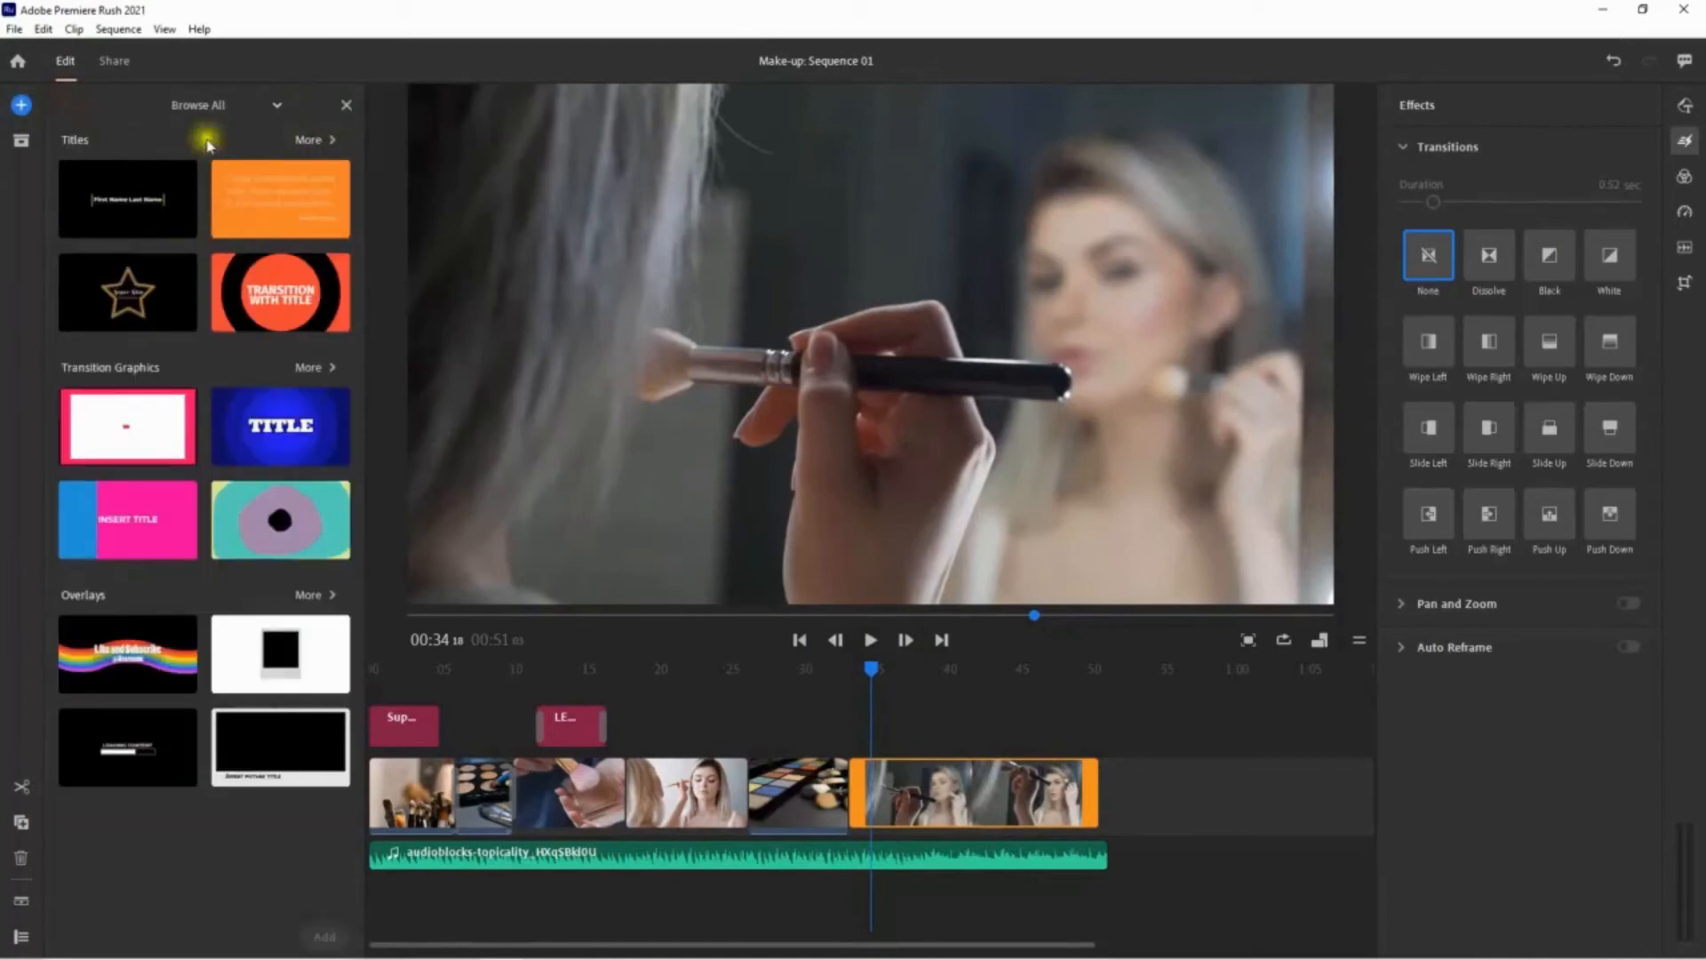
{"action": "left_click", "coordinate": [123, 208]}
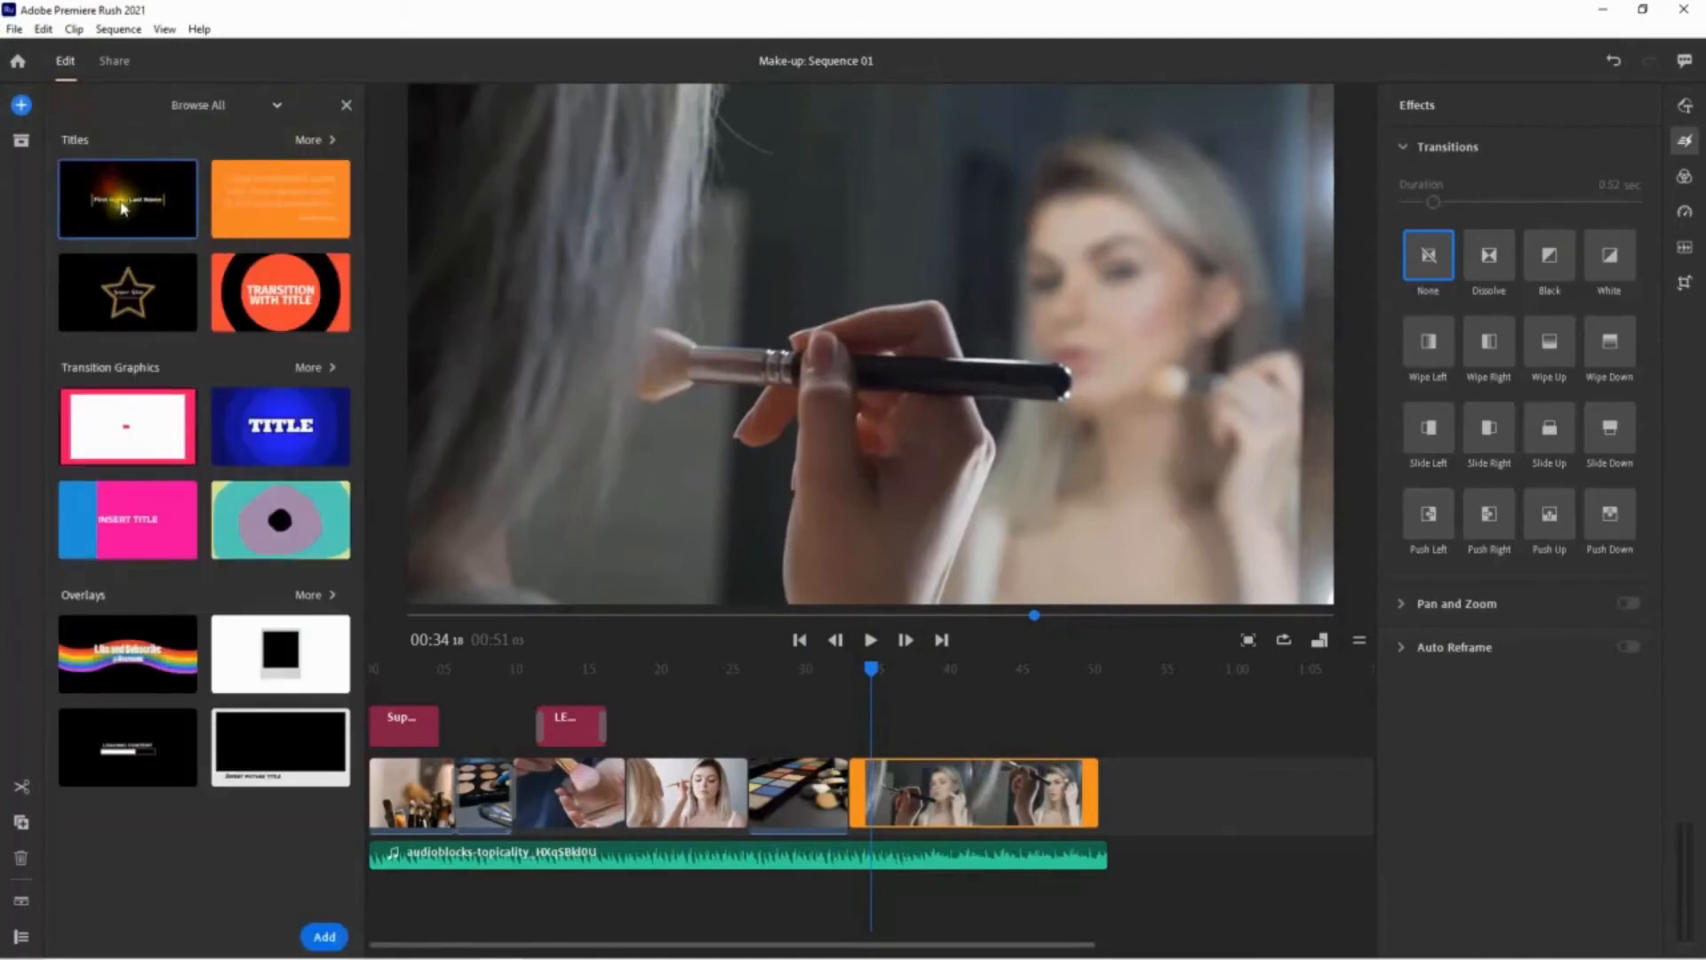
{"action": "left_click", "coordinate": [132, 309]}
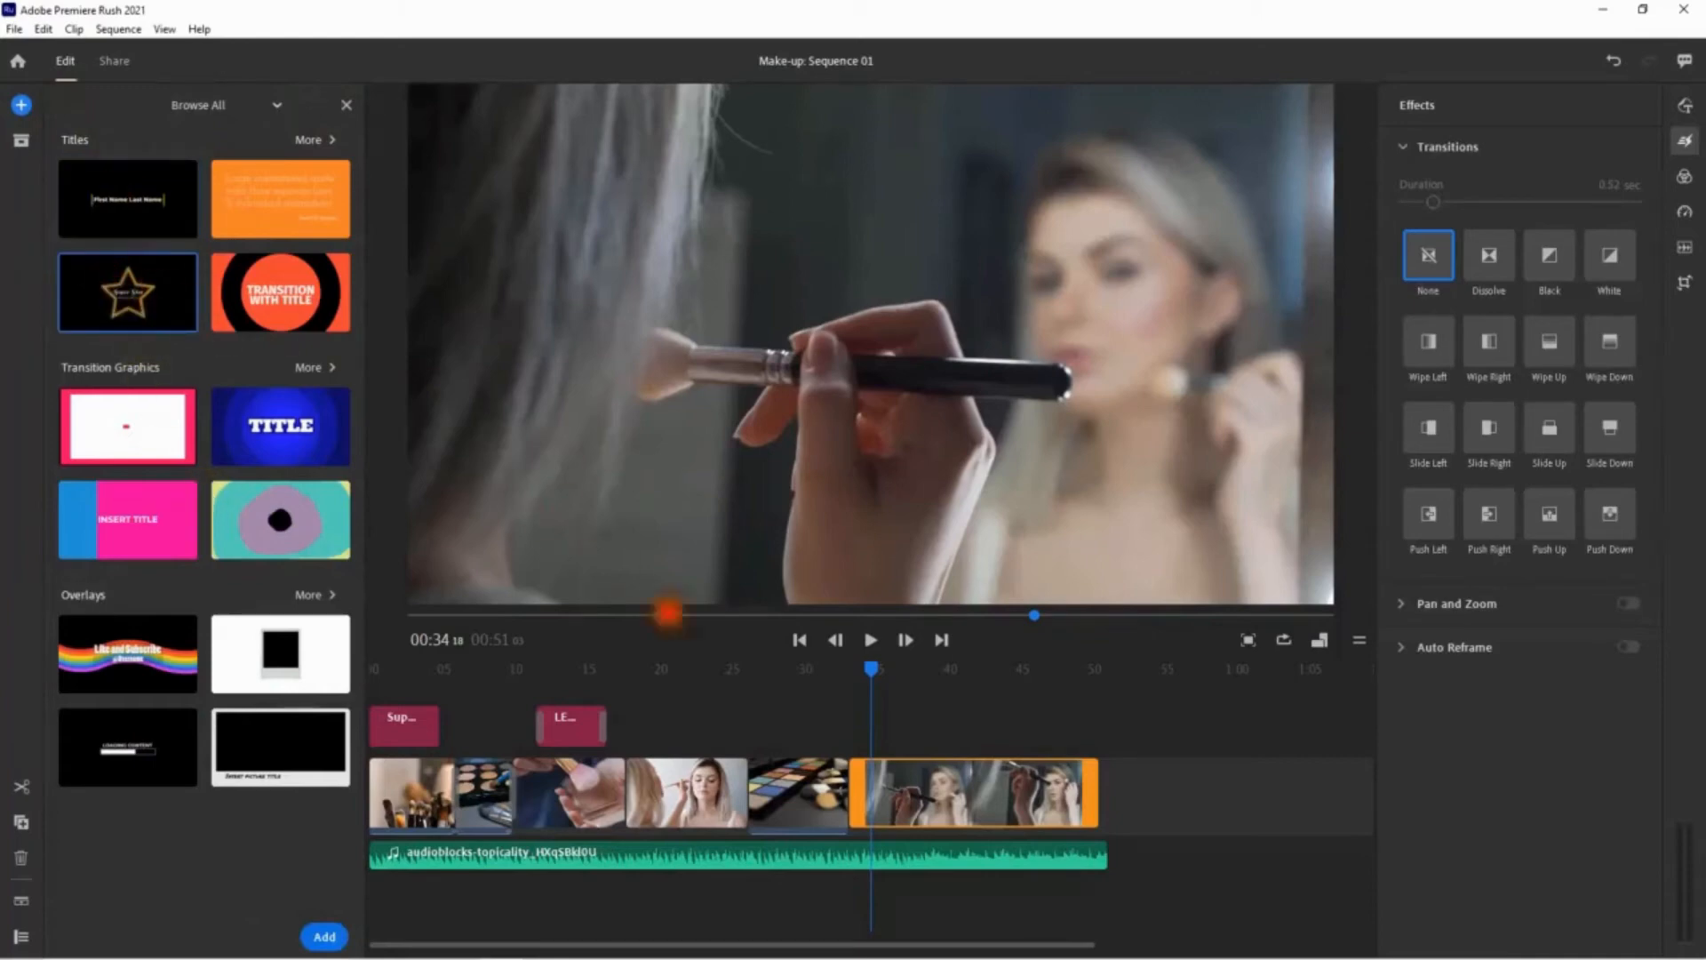
{"action": "left_click_drag", "start_coordinate": [668, 612], "coordinate": [868, 735]}
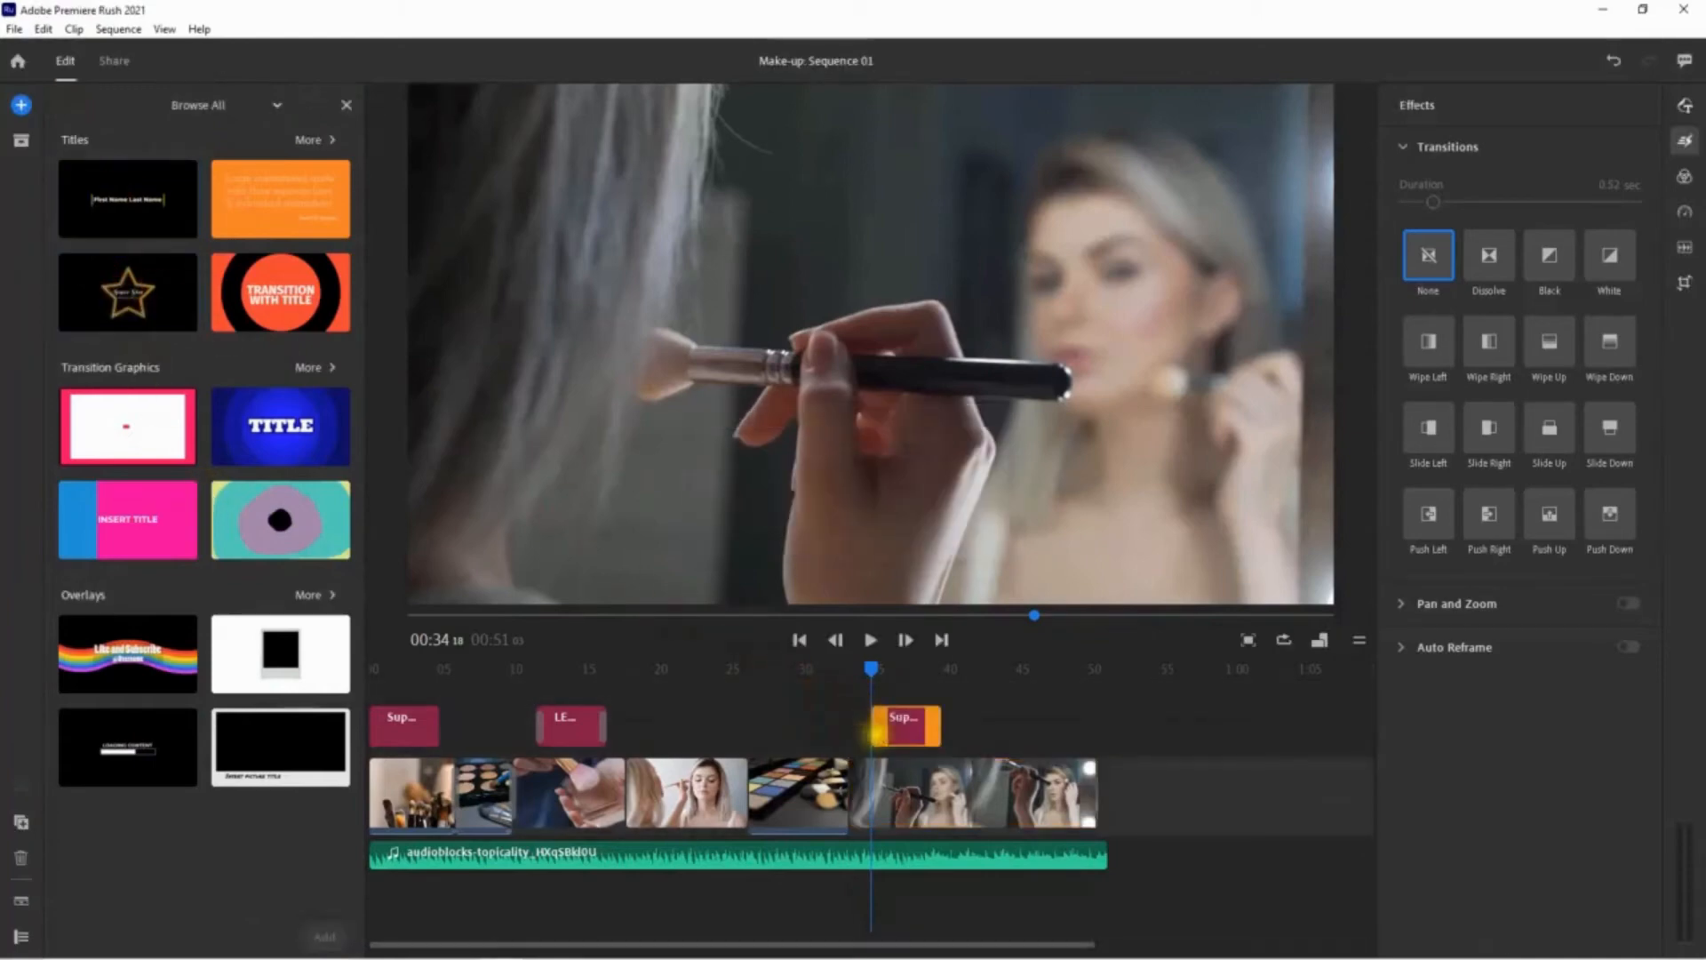
{"action": "left_click", "coordinate": [909, 718]}
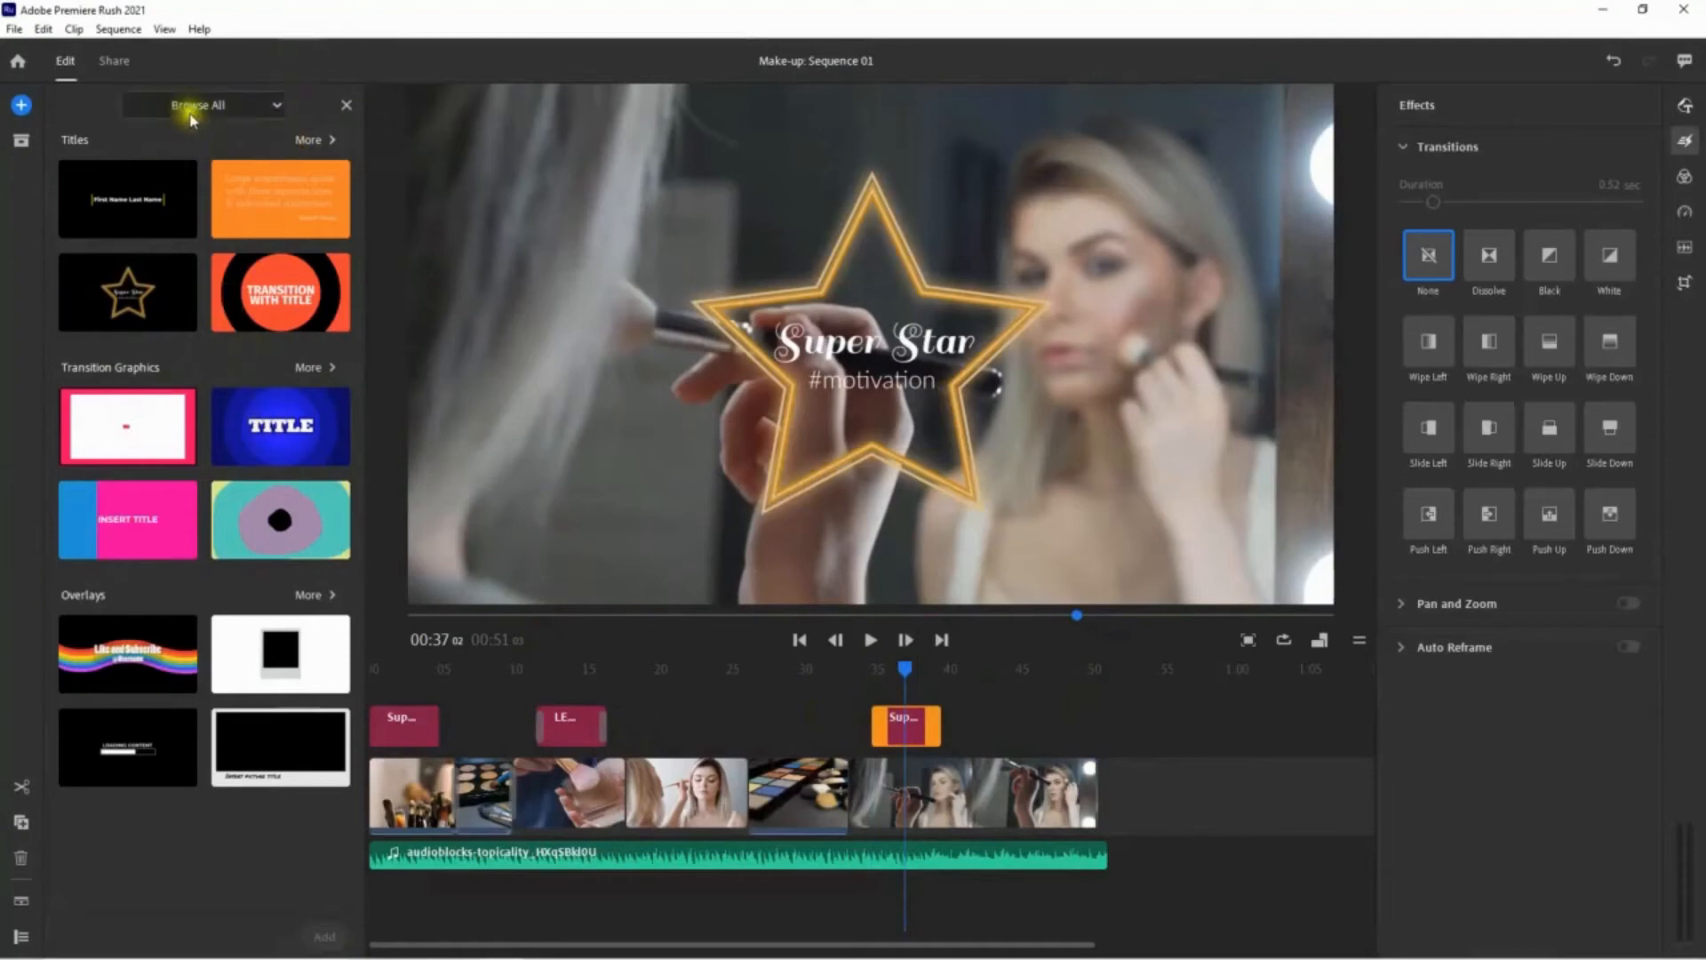
- Browse the overlay templates for animated graphics such as the subscribe, like, play and hearts designs
{"action": "left_click", "coordinate": [309, 594]}
{"action": "scroll", "coordinate": [214, 560], "scroll_direction": "down", "scroll_amount": 10}
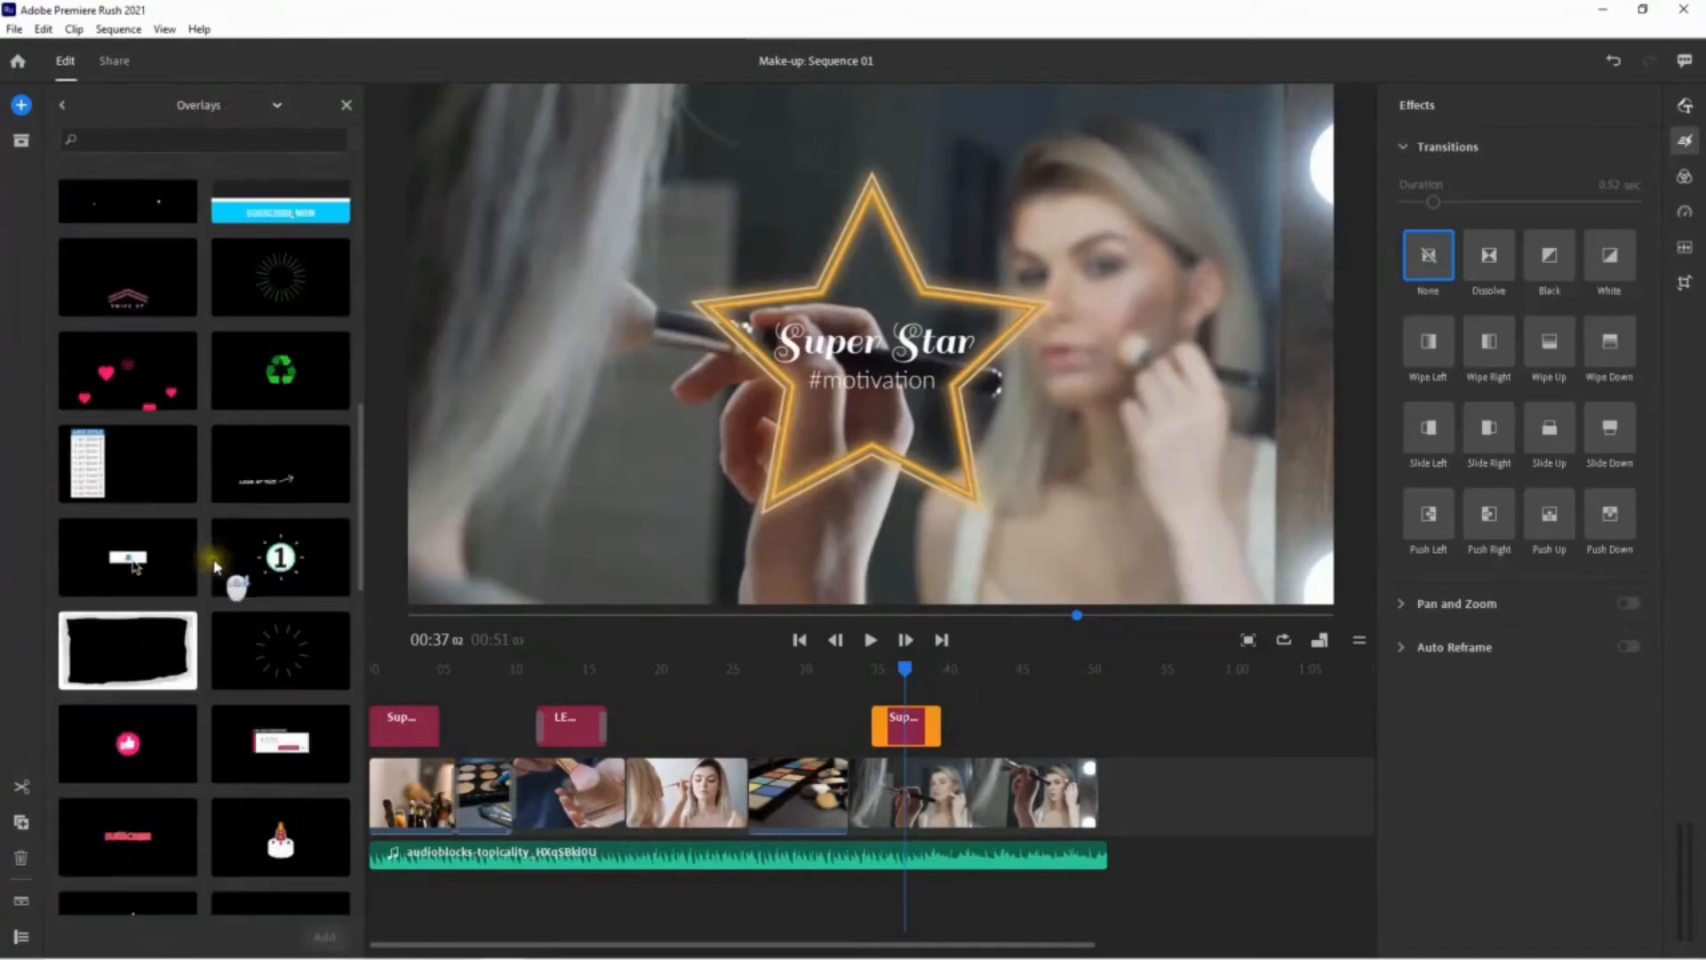
{"action": "scroll", "coordinate": [215, 560], "scroll_direction": "down", "scroll_amount": 2}
{"action": "scroll", "coordinate": [151, 606], "scroll_direction": "down", "scroll_amount": 2}
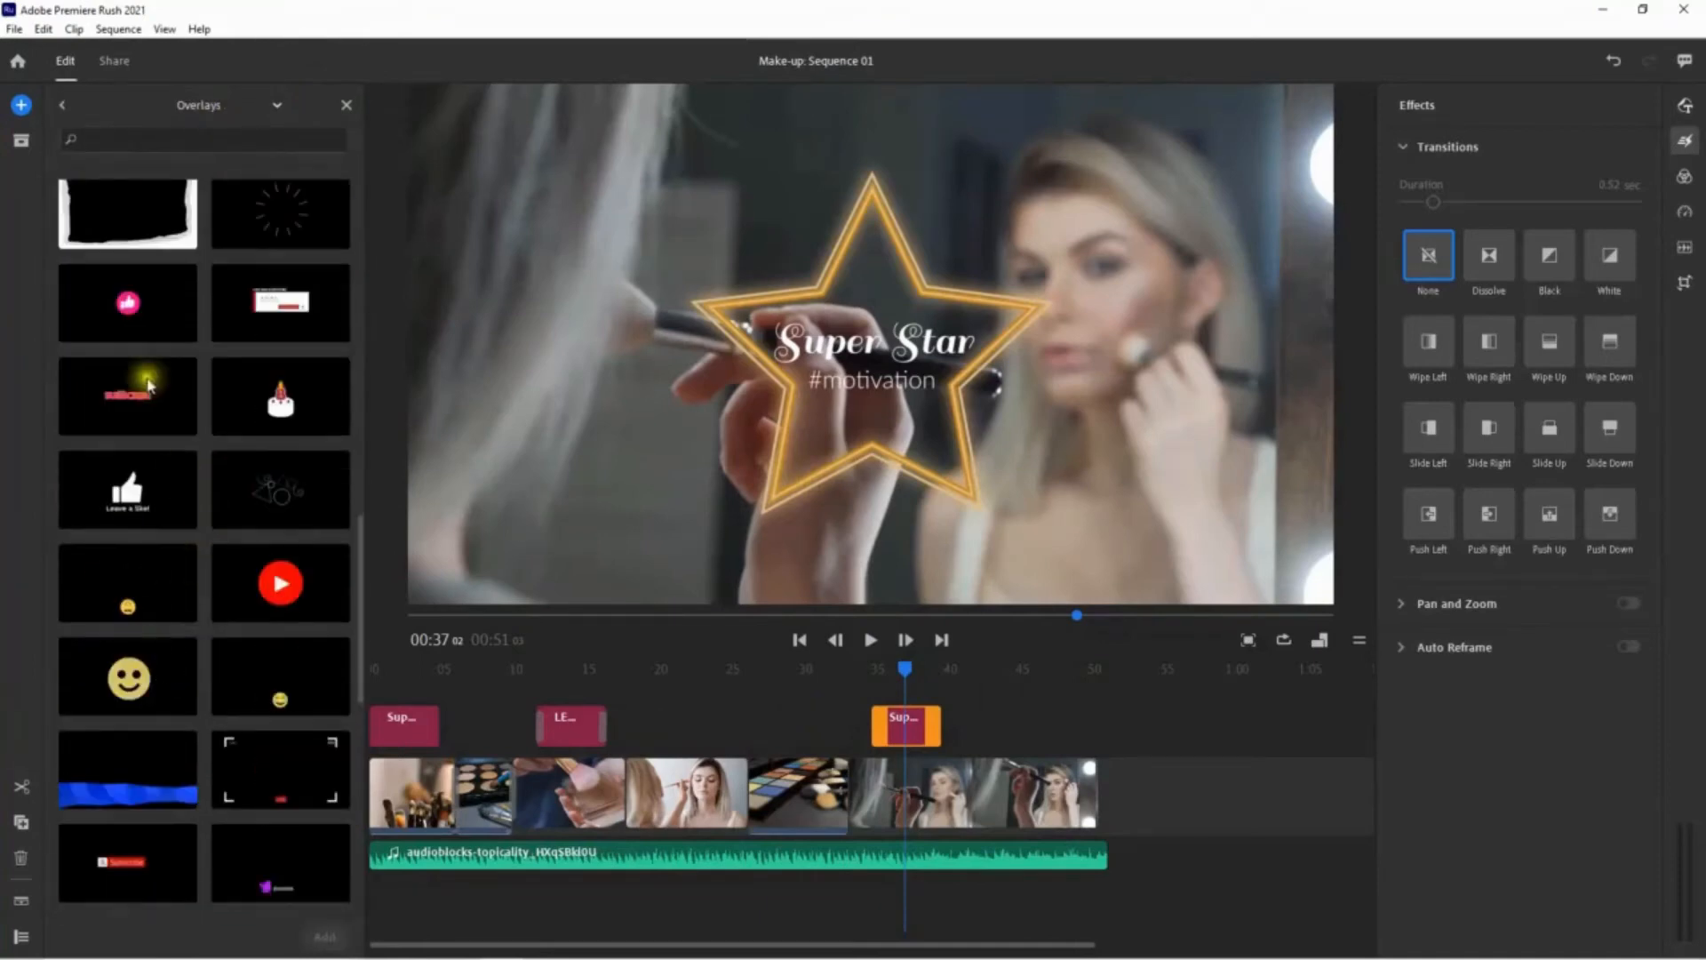
{"action": "left_click", "coordinate": [153, 407]}
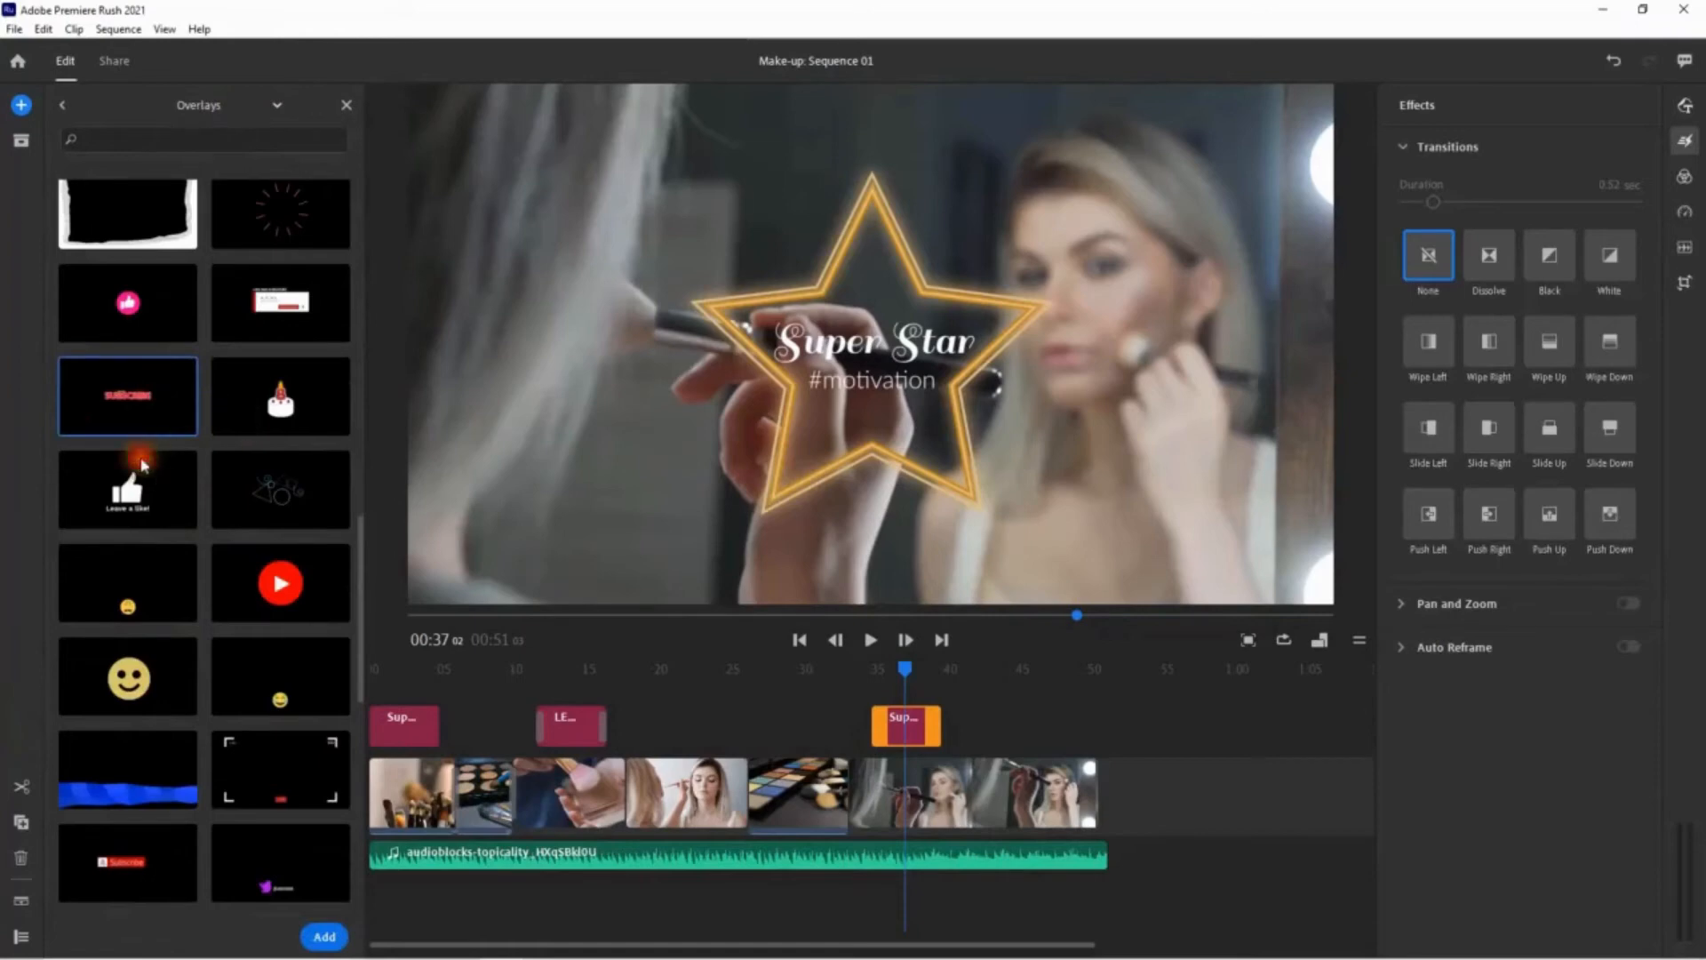
{"action": "left_click", "coordinate": [143, 507]}
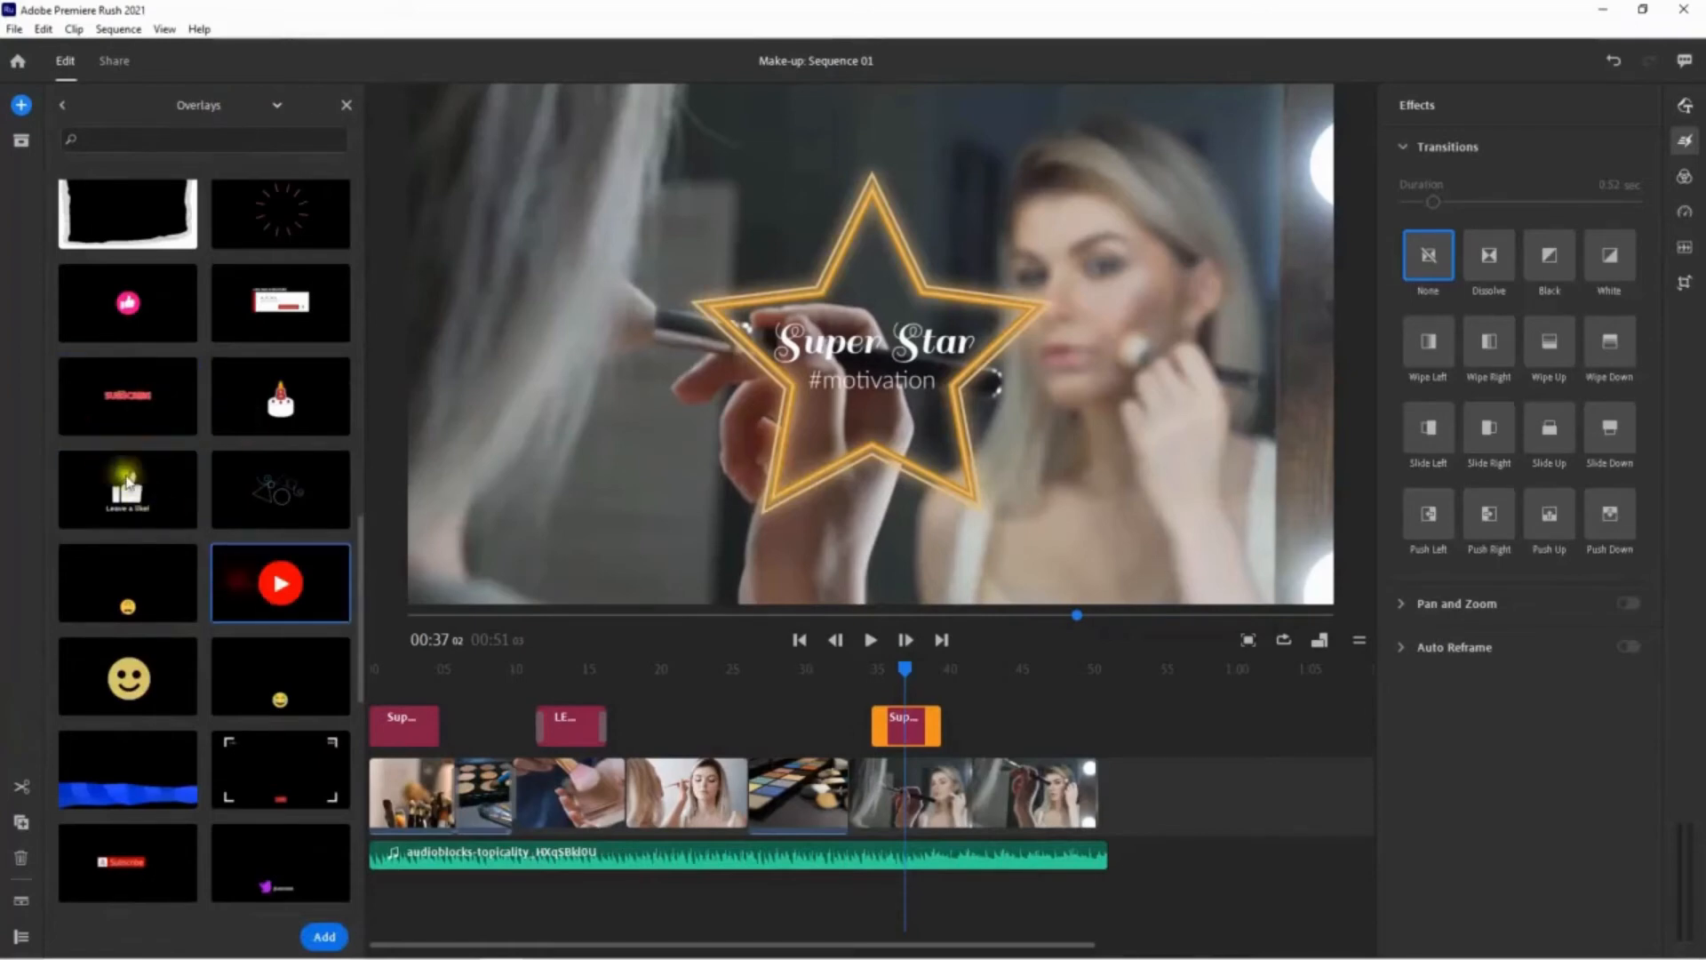
{"action": "scroll", "coordinate": [169, 524], "scroll_direction": "down", "scroll_amount": 2}
{"action": "scroll", "coordinate": [172, 526], "scroll_direction": "down", "scroll_amount": 2}
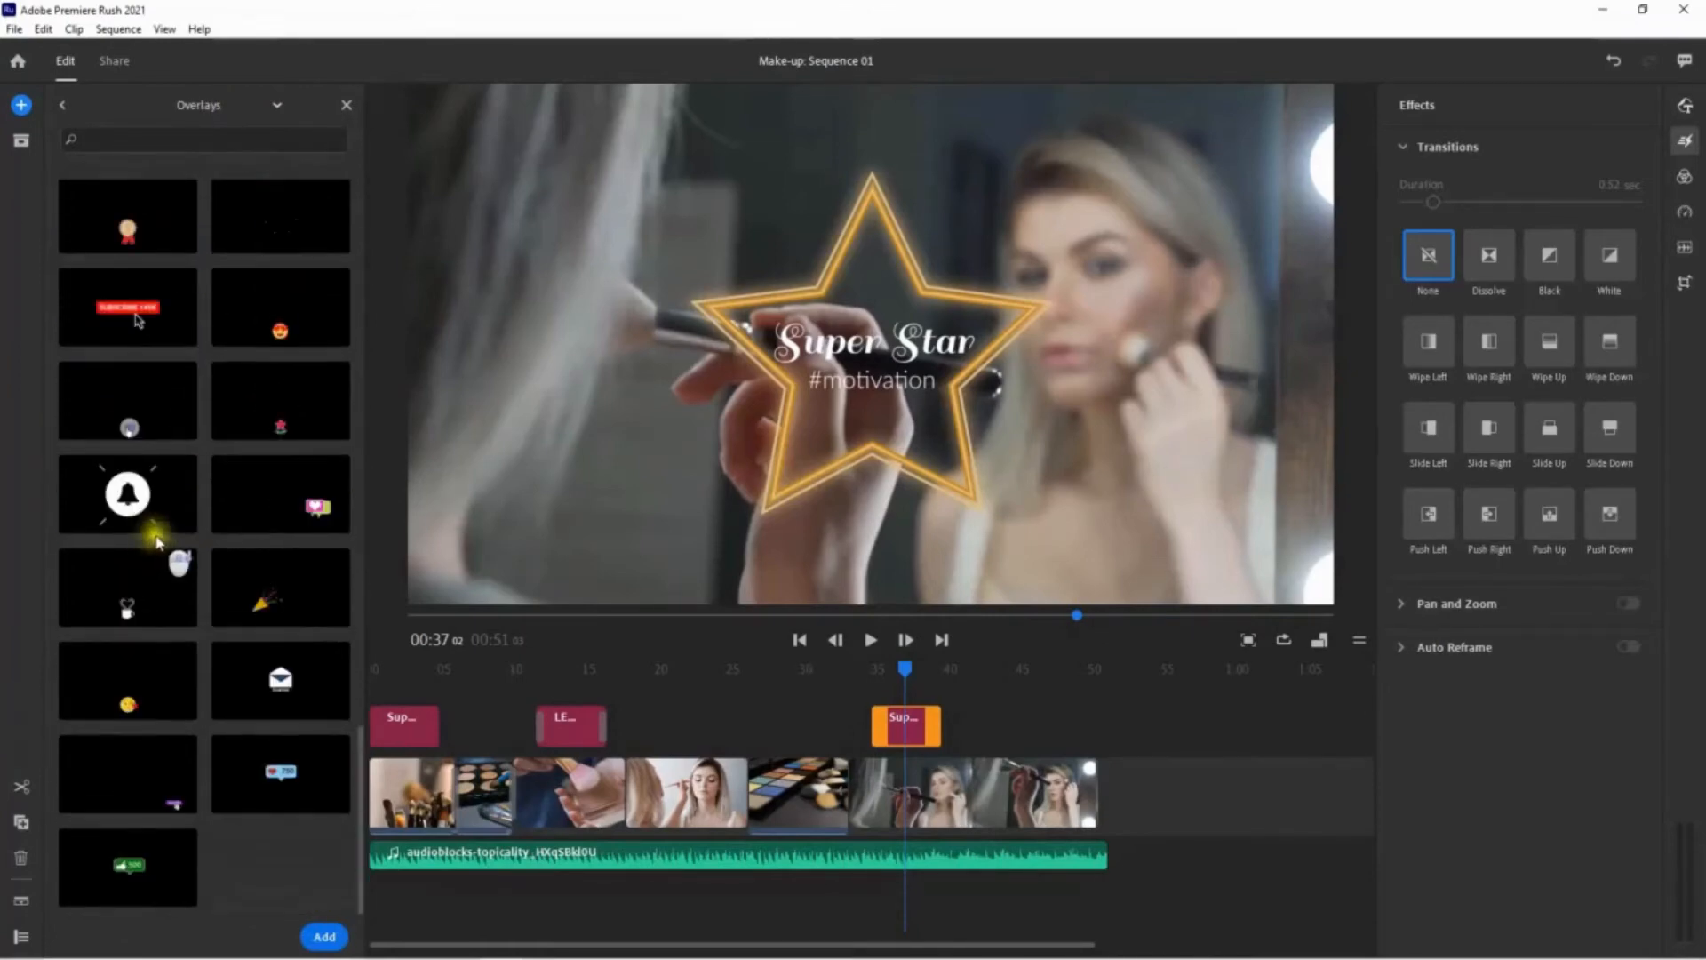
{"action": "scroll", "coordinate": [126, 595], "scroll_direction": "up", "scroll_amount": 6}
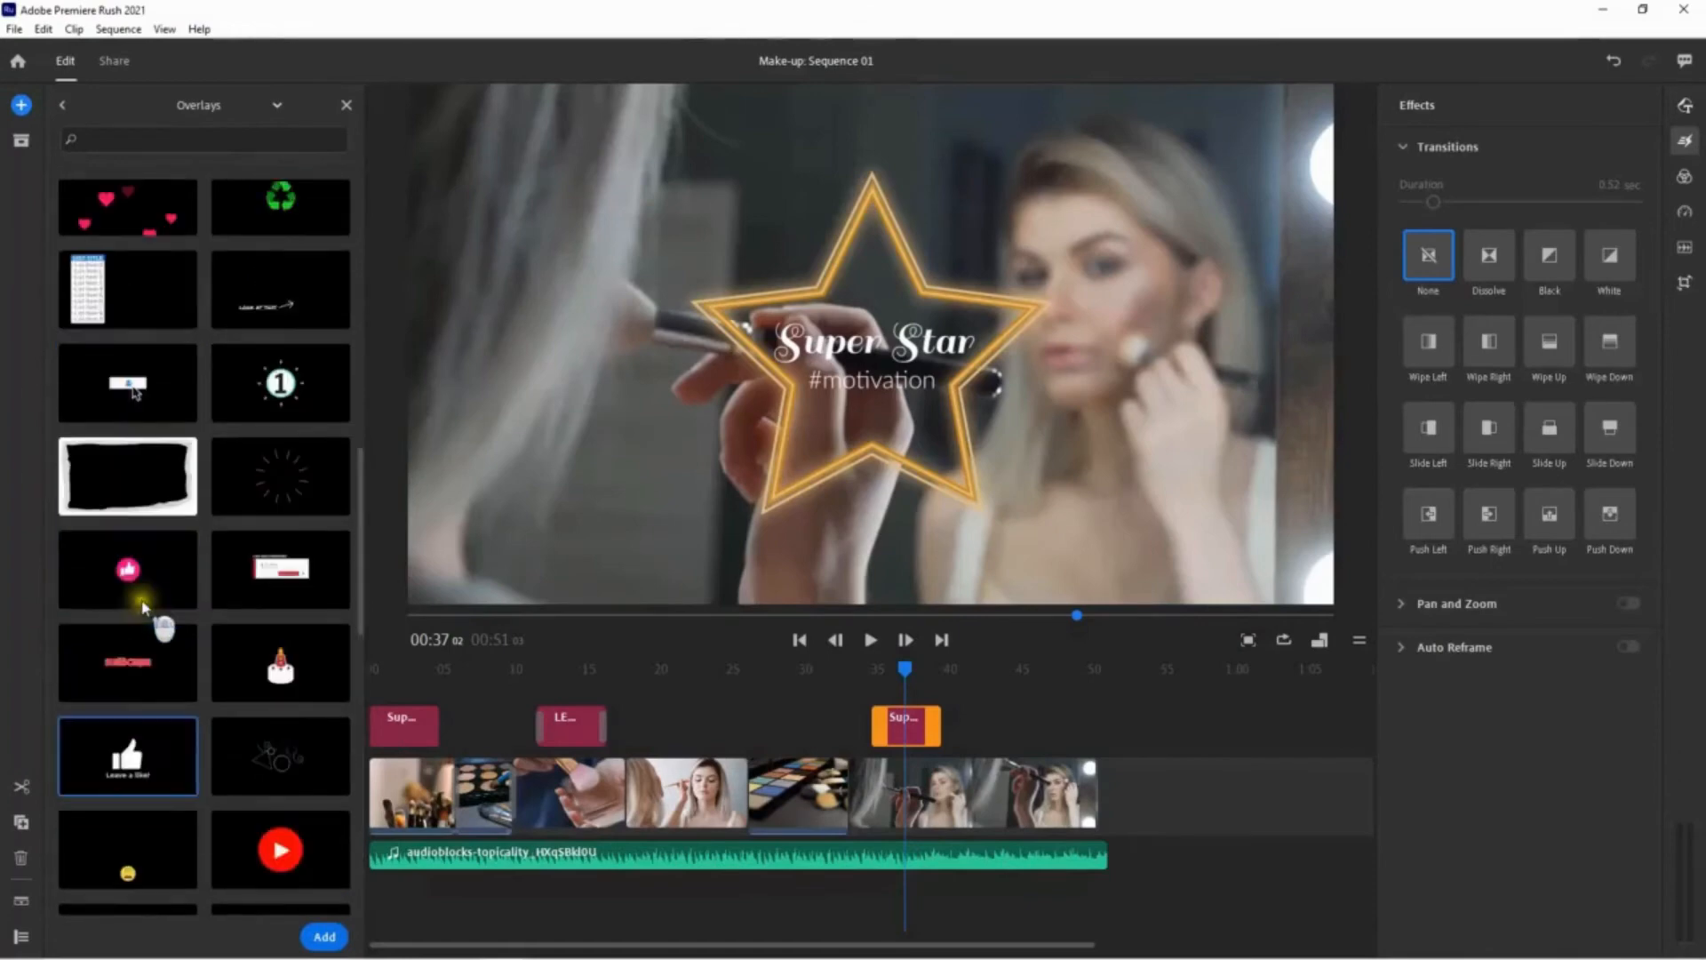
{"action": "scroll", "coordinate": [182, 489], "scroll_direction": "up", "scroll_amount": 2}
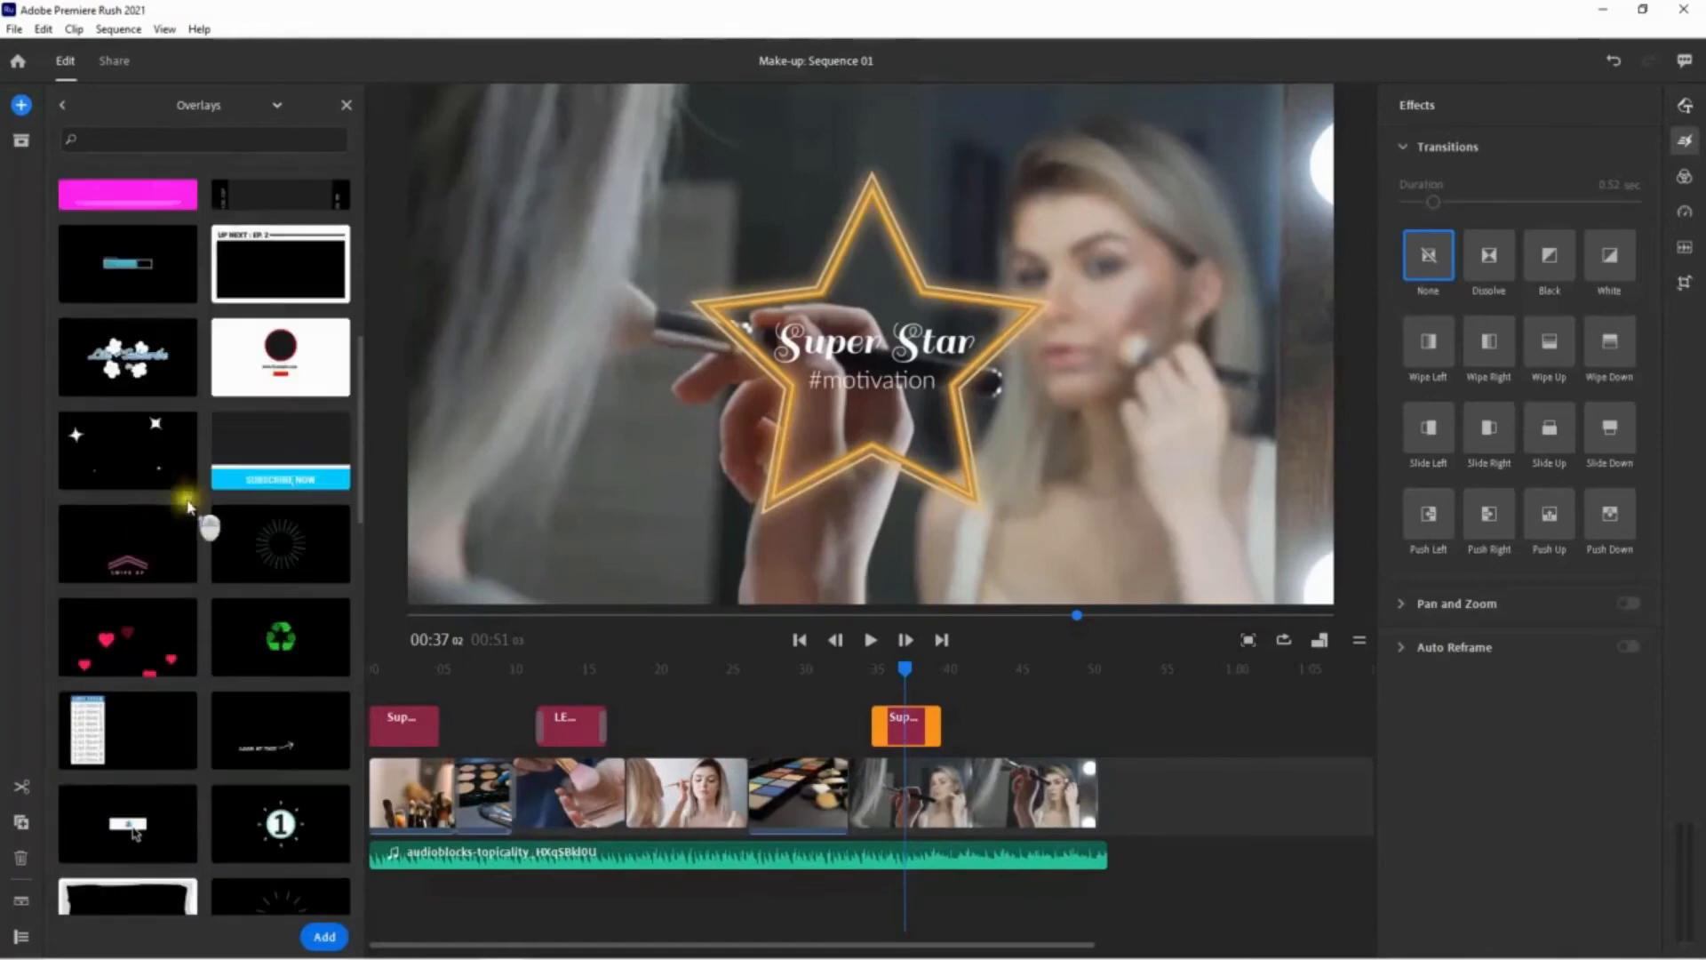
- Place the floating hearts overlay above the final mirror clip, directly after the star title, and play the sequence into it
{"action": "left_click_drag", "start_coordinate": [120, 426], "coordinate": [1022, 759]}
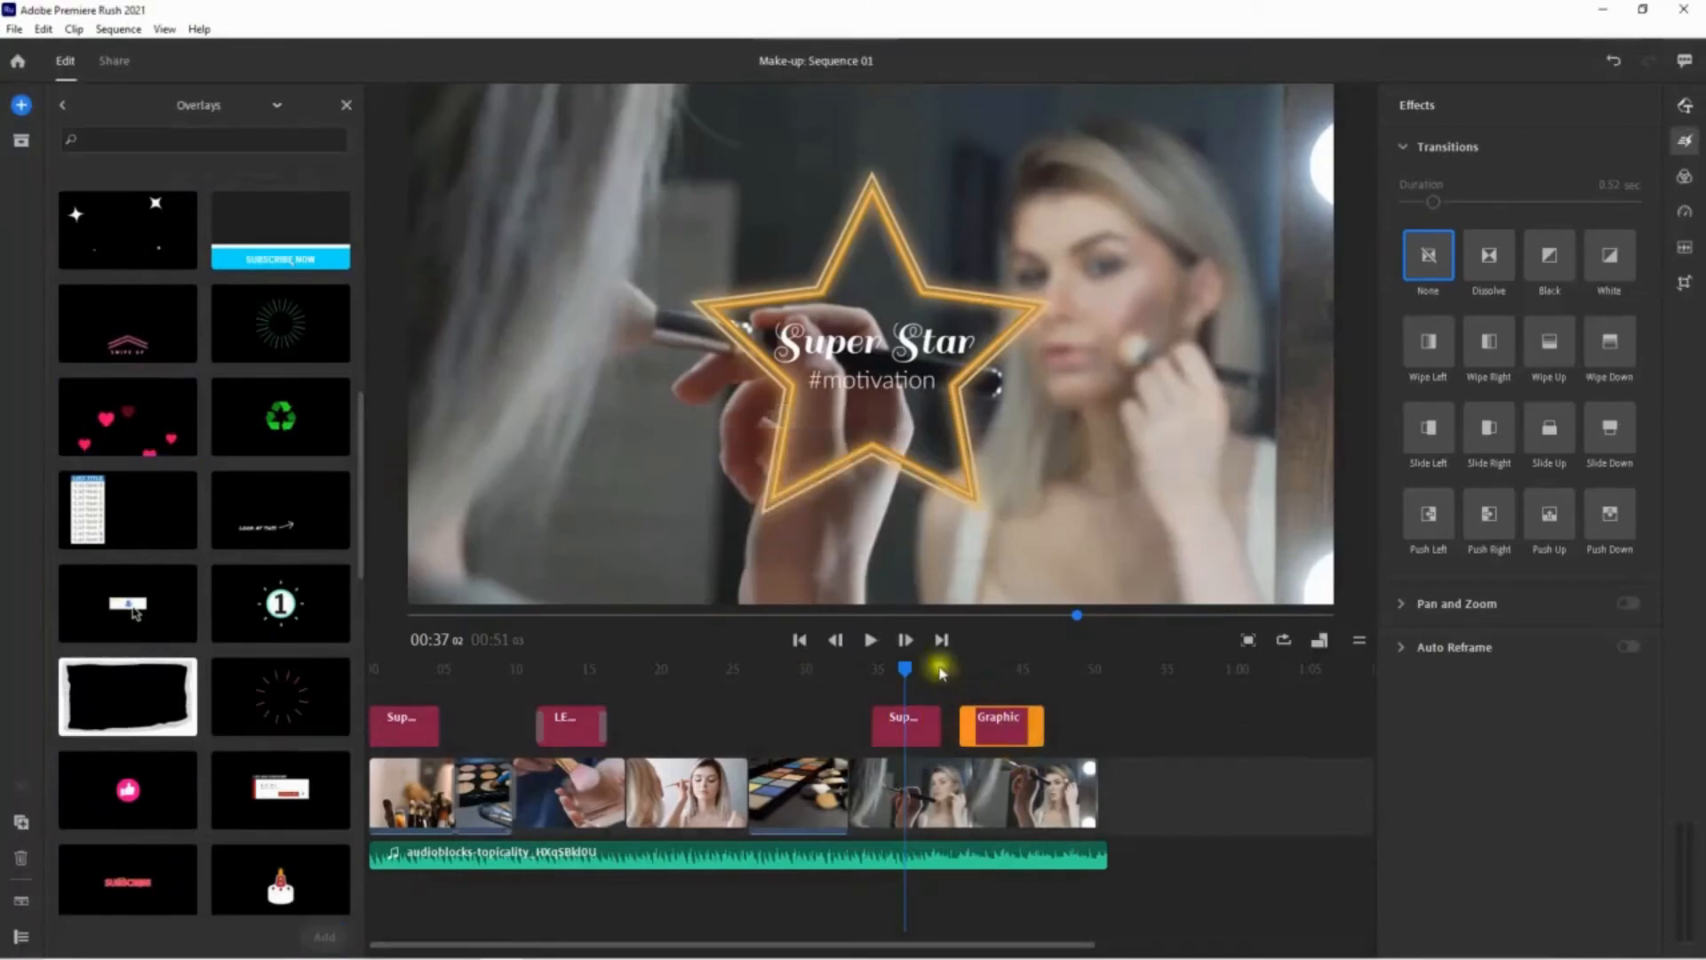
{"action": "left_click", "coordinate": [880, 644]}
{"action": "left_click_drag", "start_coordinate": [1007, 727], "coordinate": [989, 729]}
{"action": "left_click", "coordinate": [870, 641]}
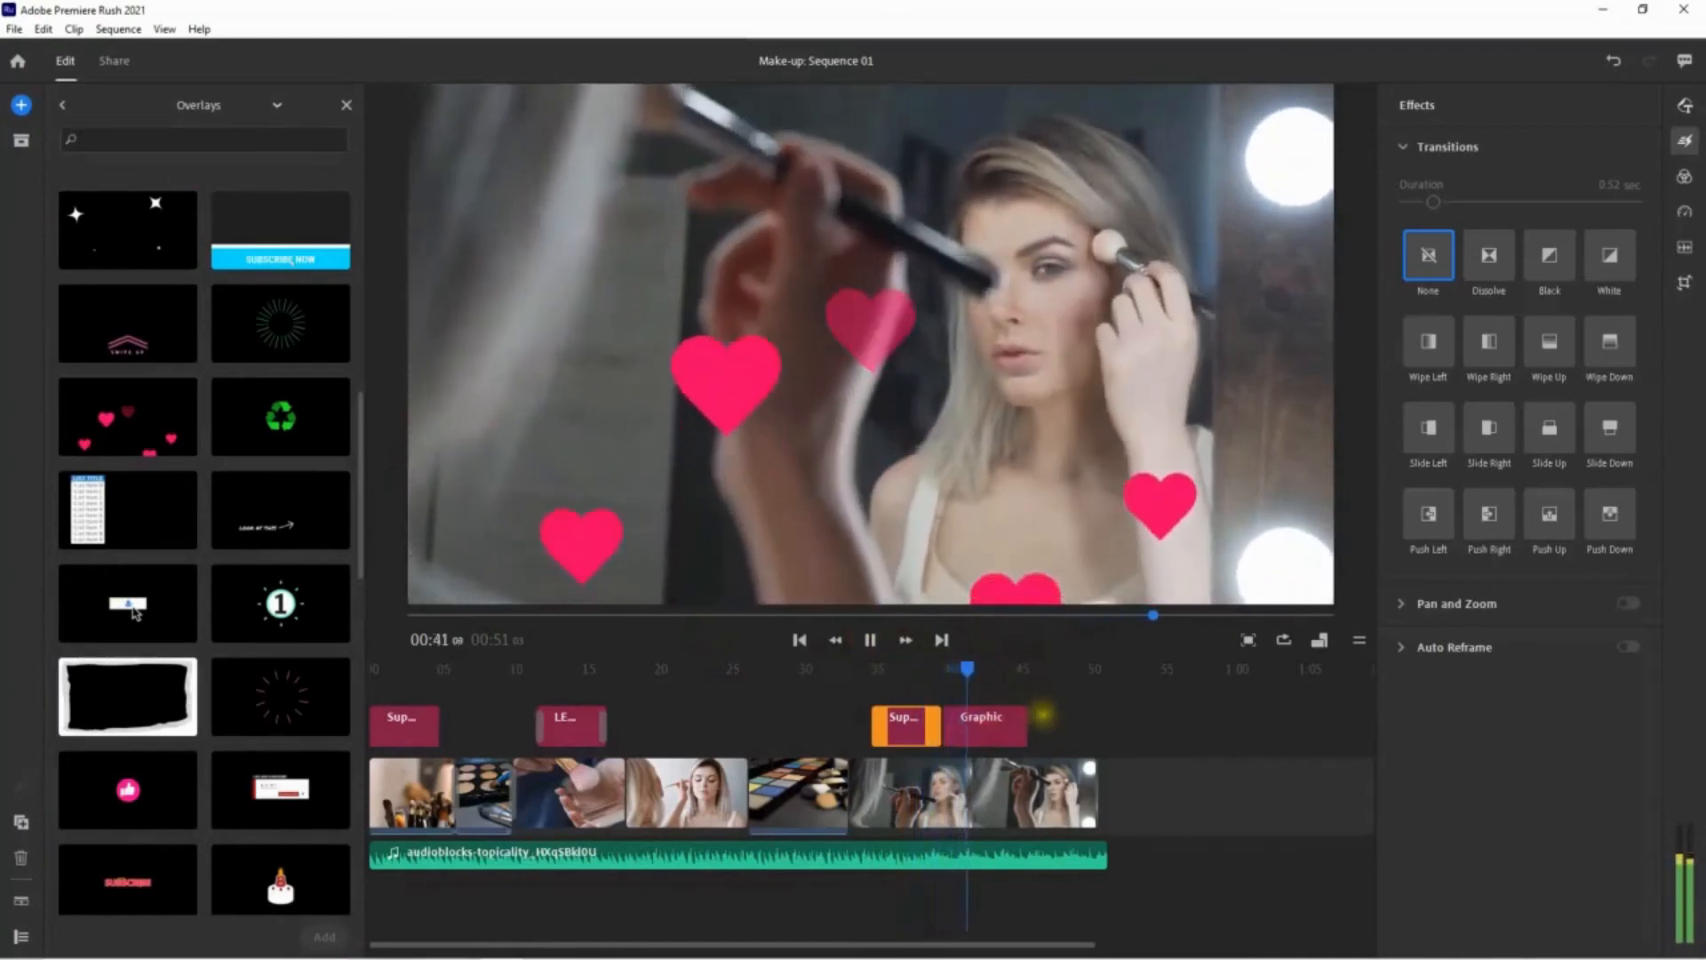
{"action": "left_click", "coordinate": [987, 724]}
{"action": "left_click", "coordinate": [872, 641]}
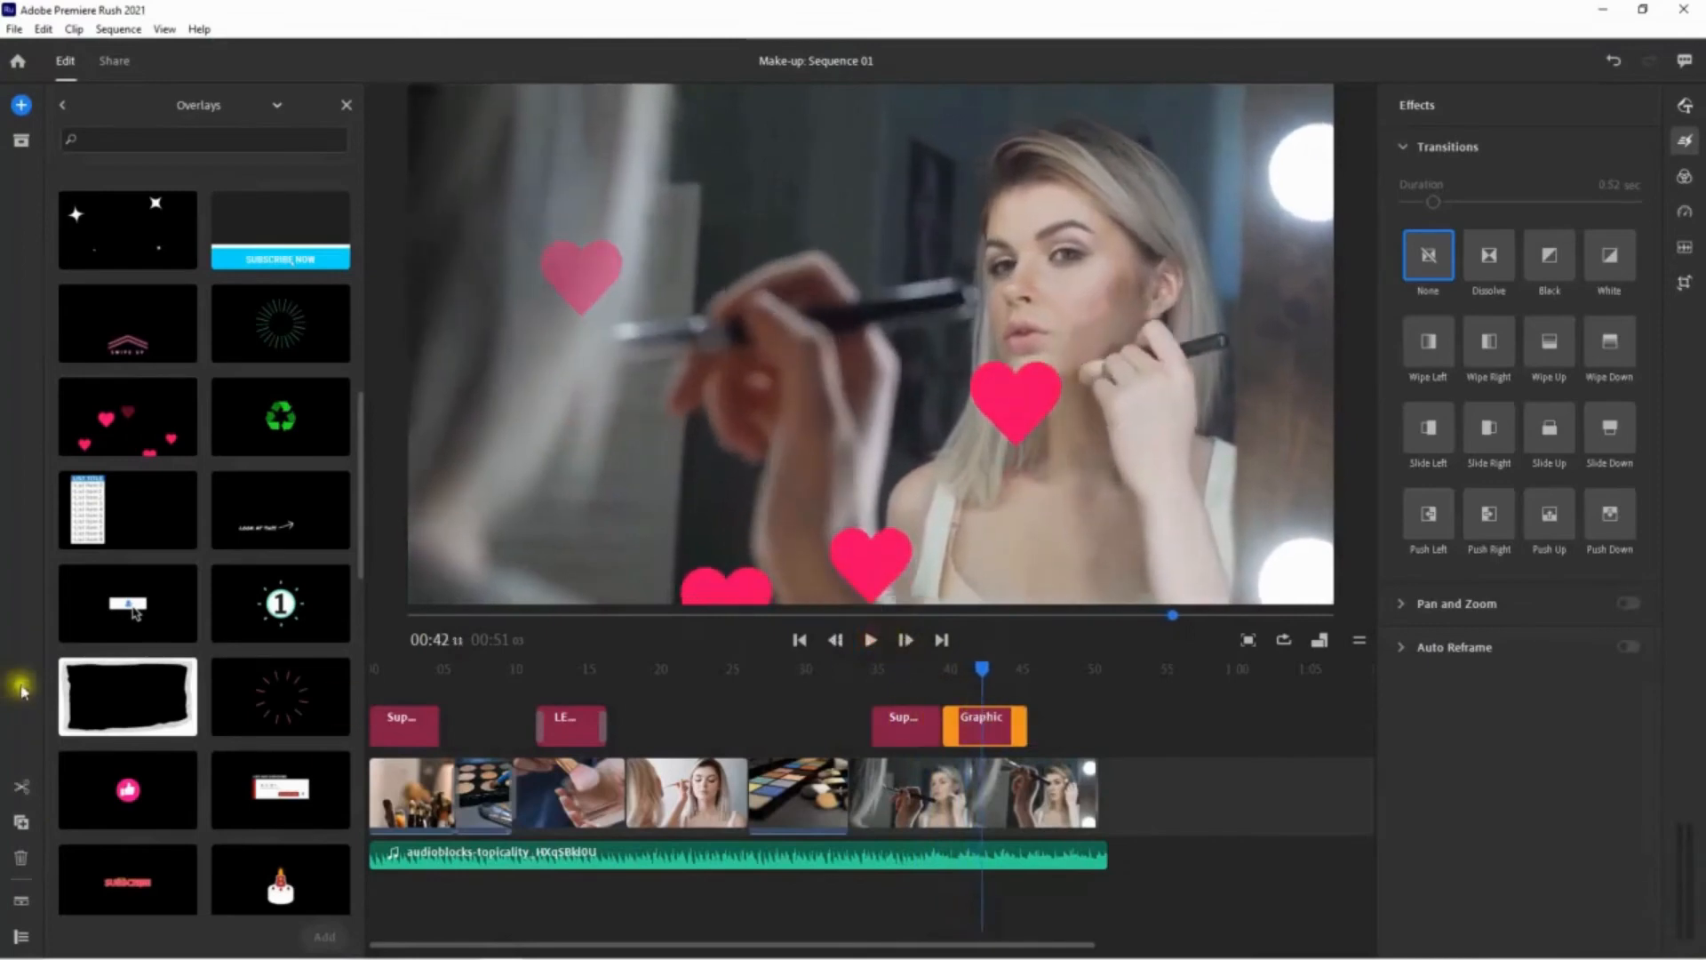
- Add the pink thumbs-up overlay directly after the hearts, trimmed to end with the last video clip, and play into it from about 00:44
{"action": "left_click_drag", "start_coordinate": [128, 789], "coordinate": [1035, 736]}
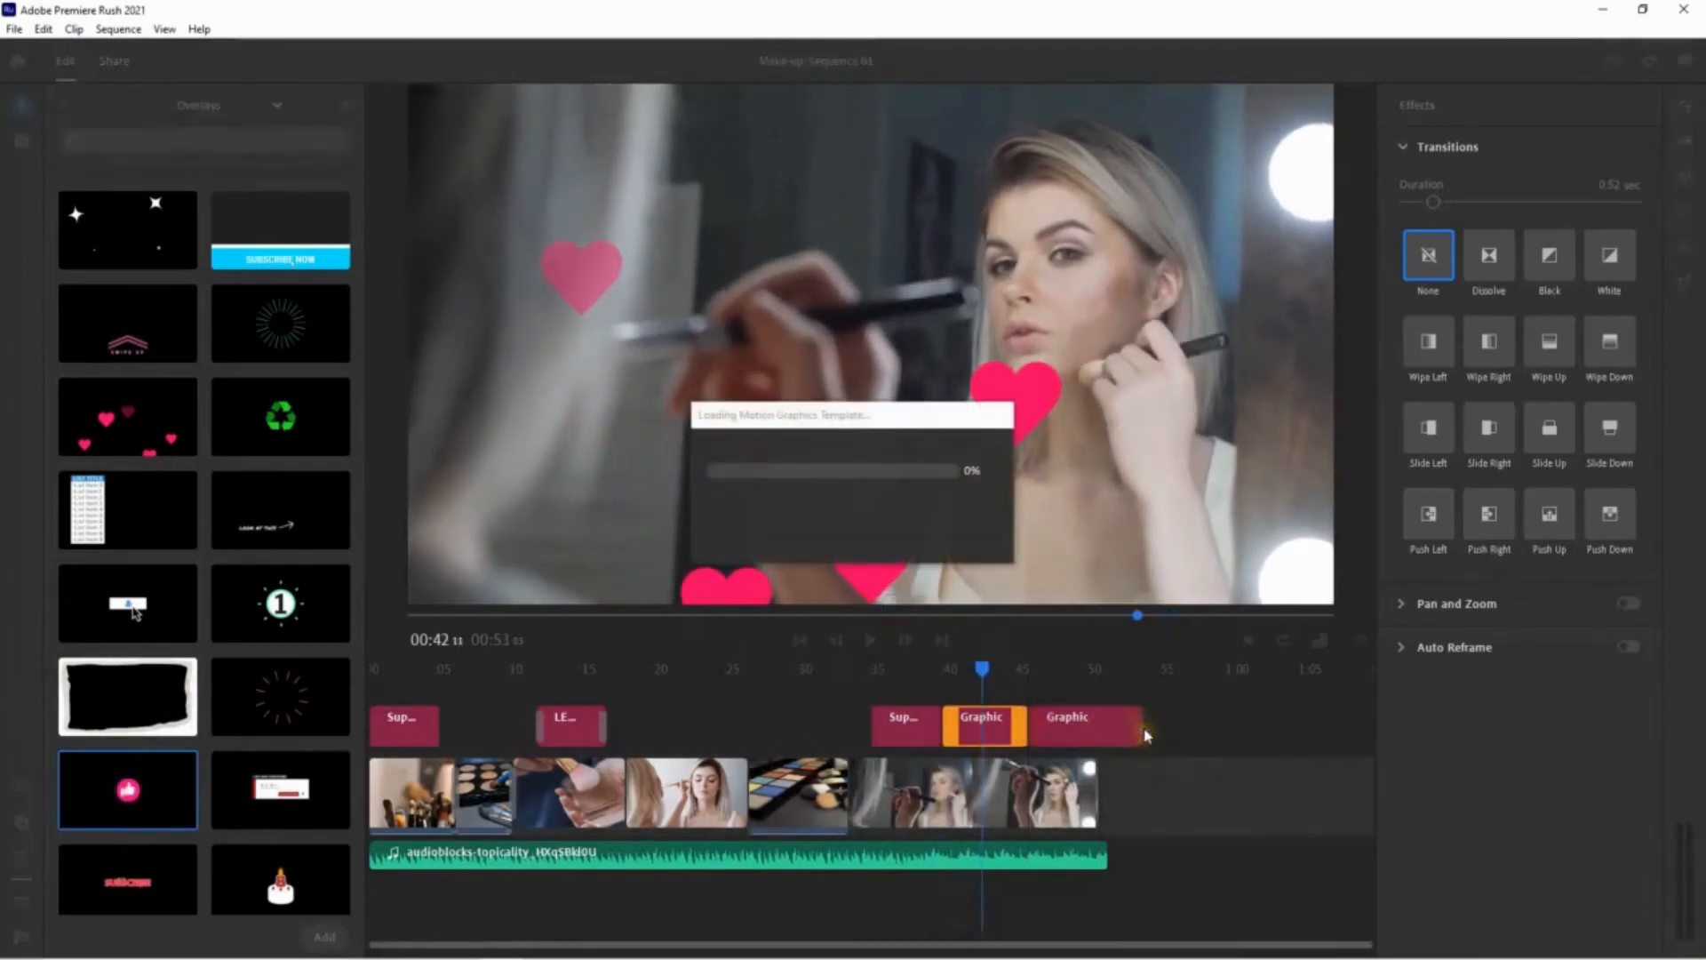
{"action": "left_click_drag", "start_coordinate": [1146, 736], "coordinate": [1104, 732]}
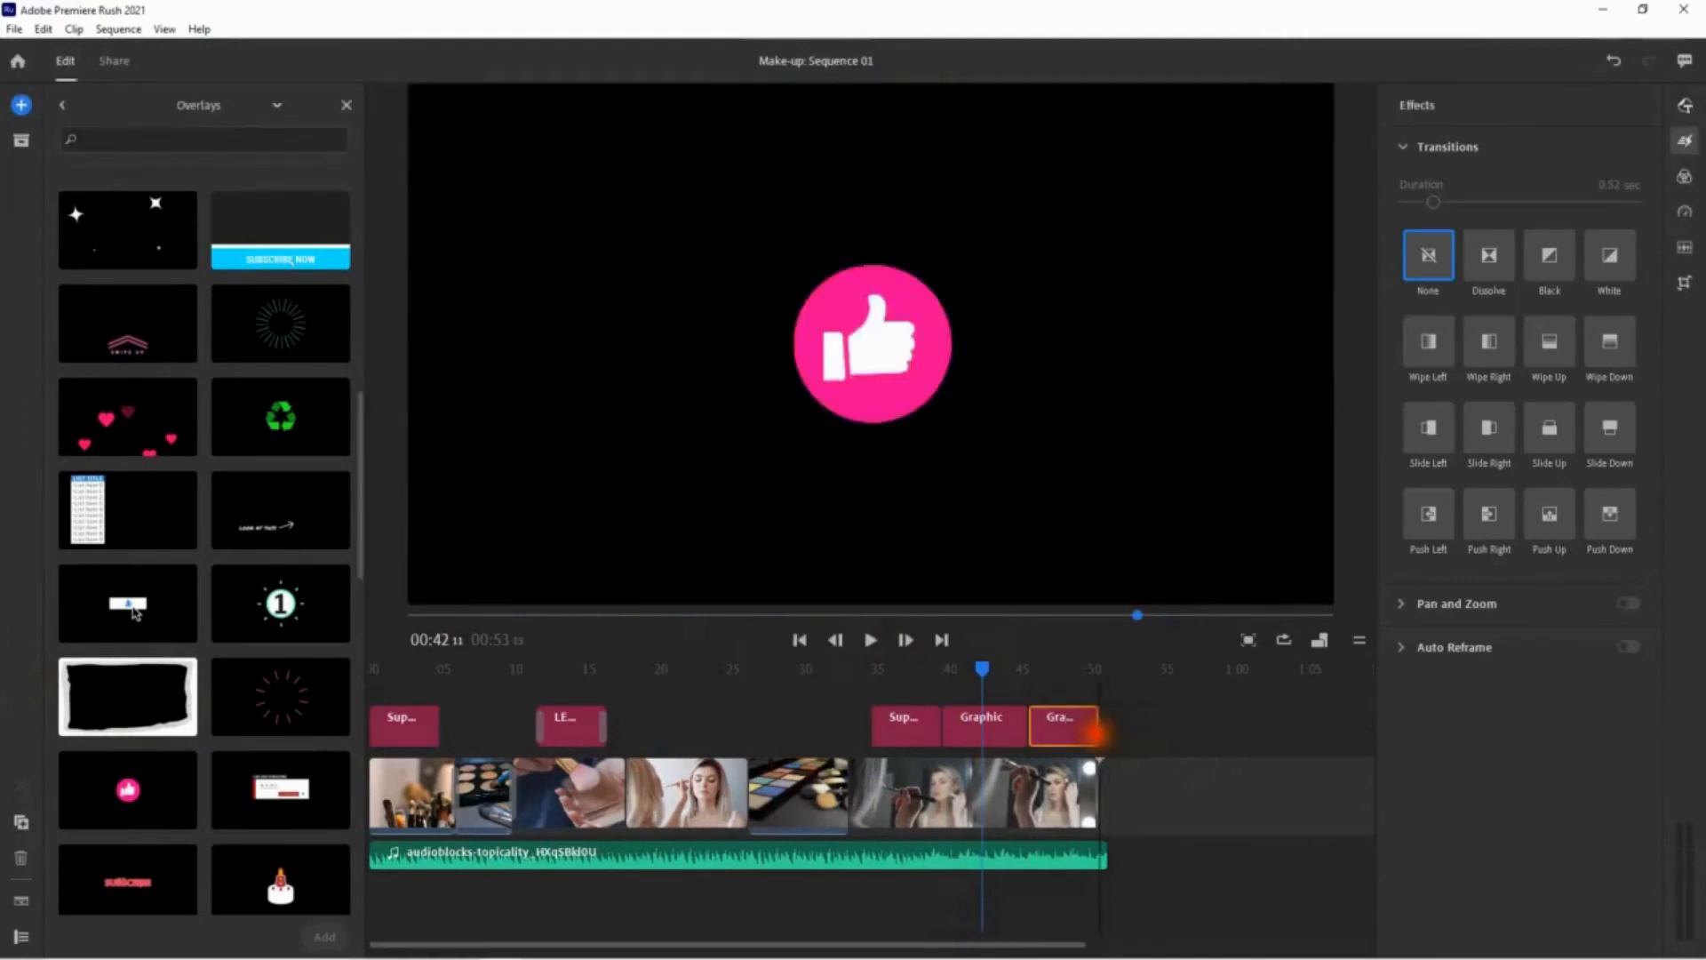
{"action": "left_click", "coordinate": [1009, 669]}
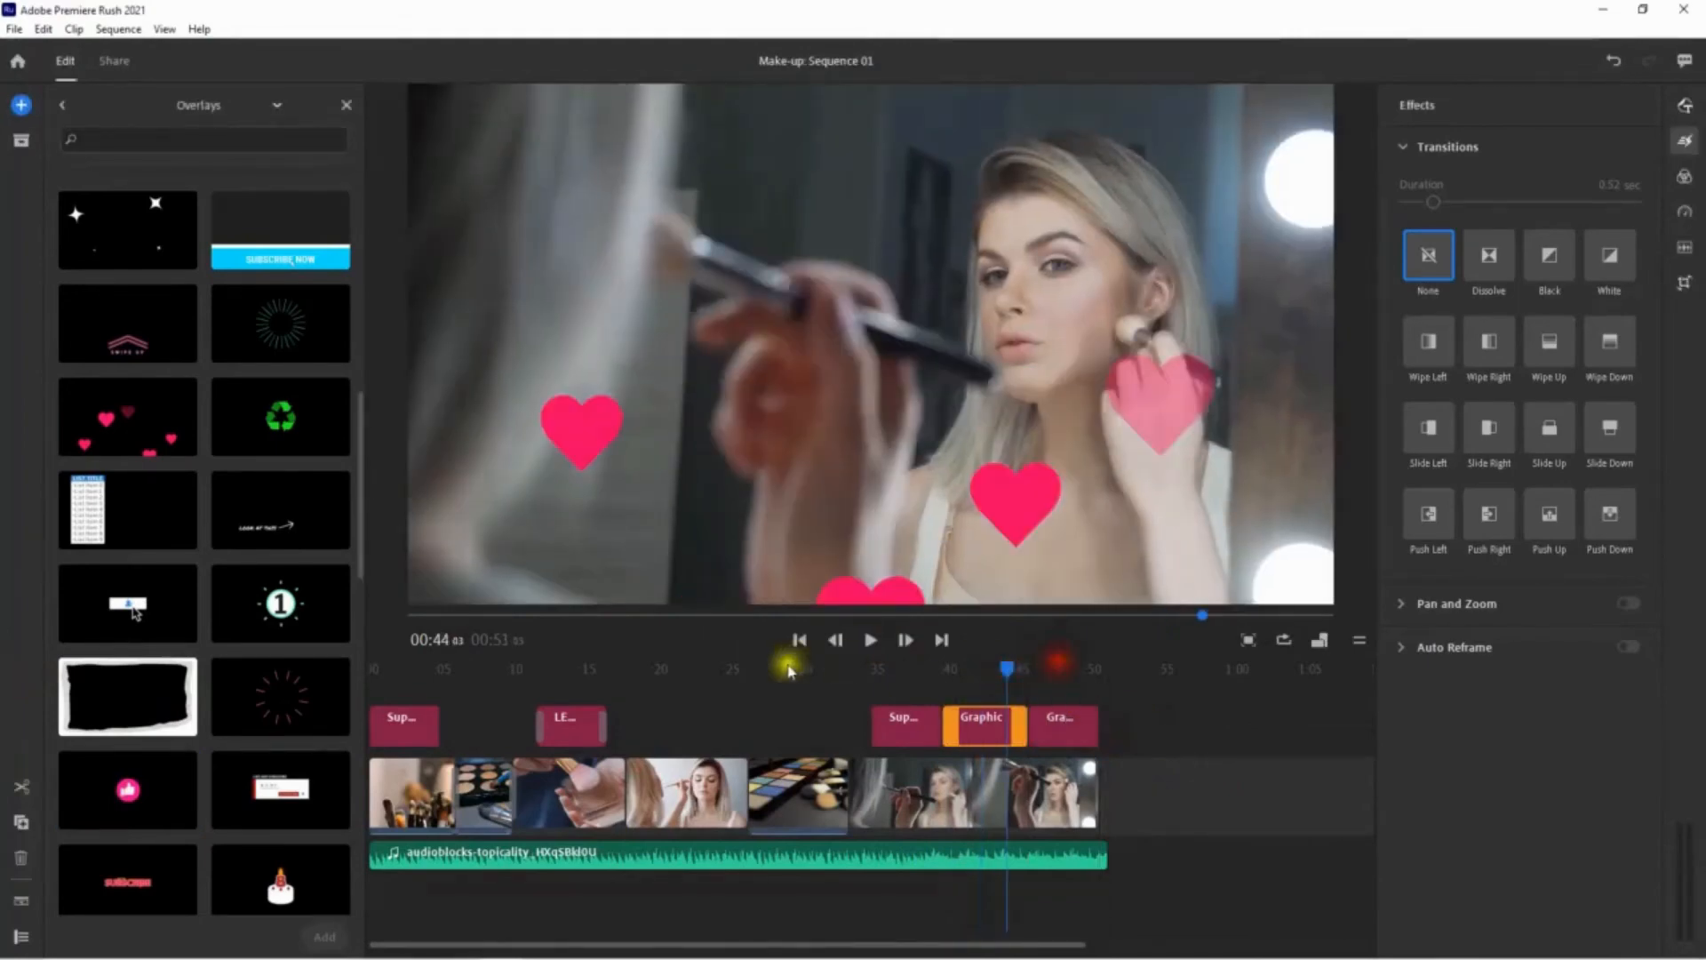
{"action": "left_click", "coordinate": [870, 640]}
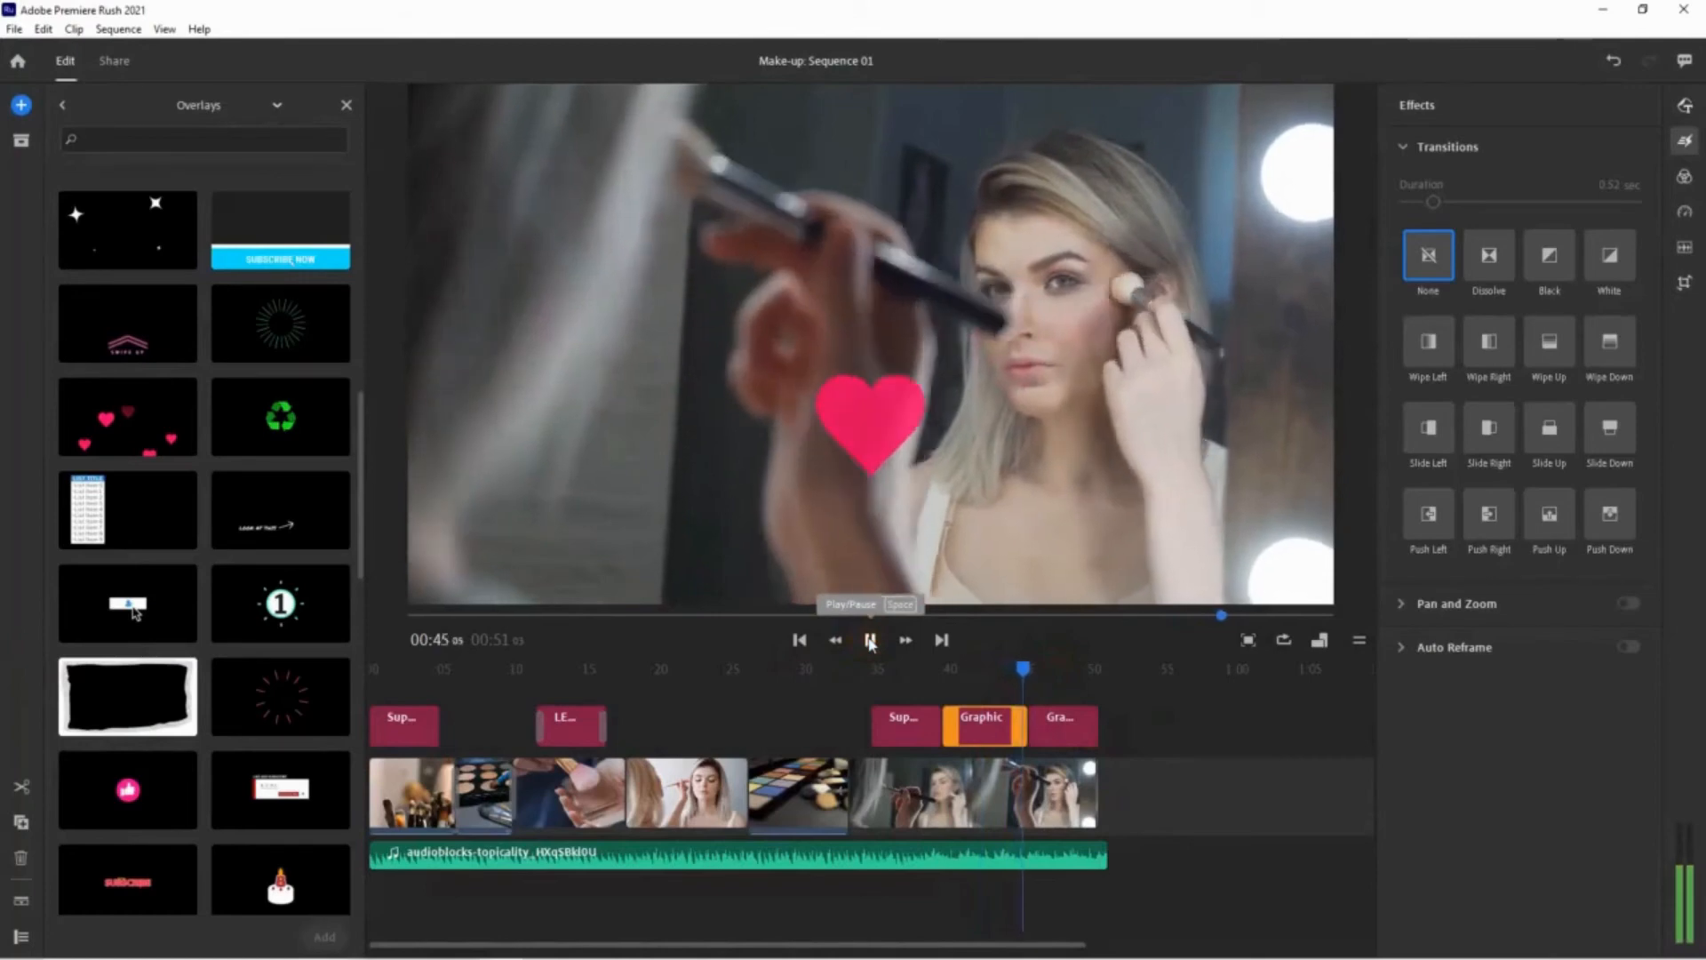
{"action": "left_click", "coordinate": [870, 640]}
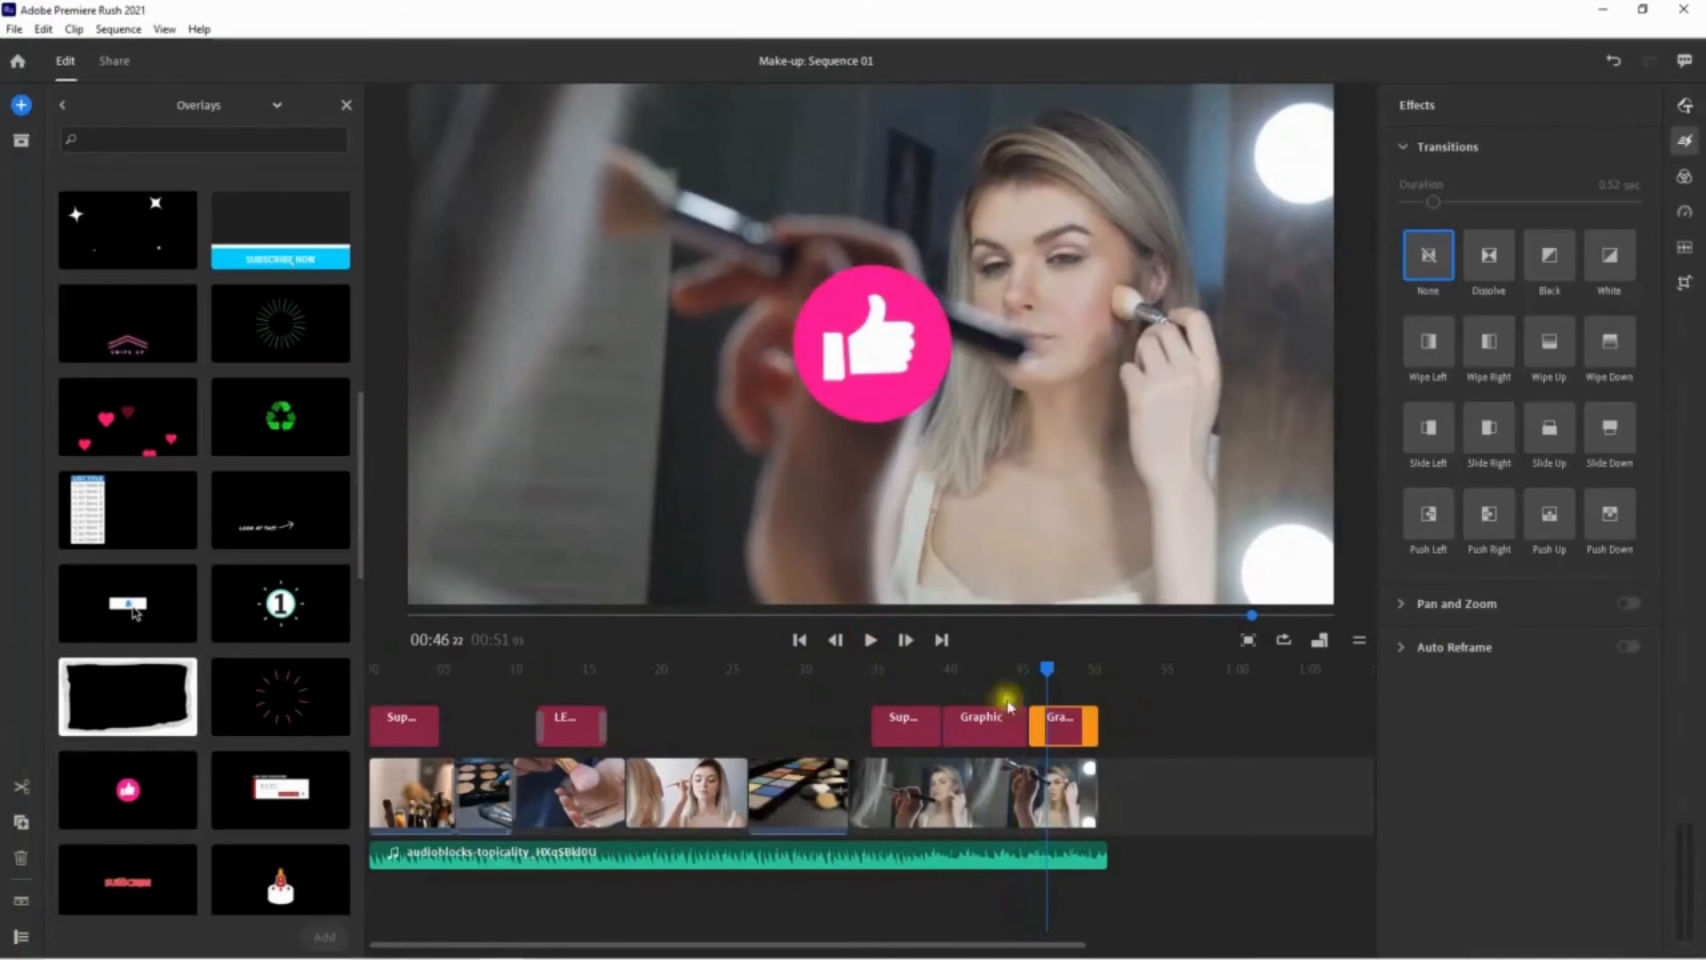
- Apply a Dissolve transition between the light-background portrait clip and the second eyeshadow palette clip, and play the sequence through it
{"action": "left_click", "coordinate": [58, 107]}
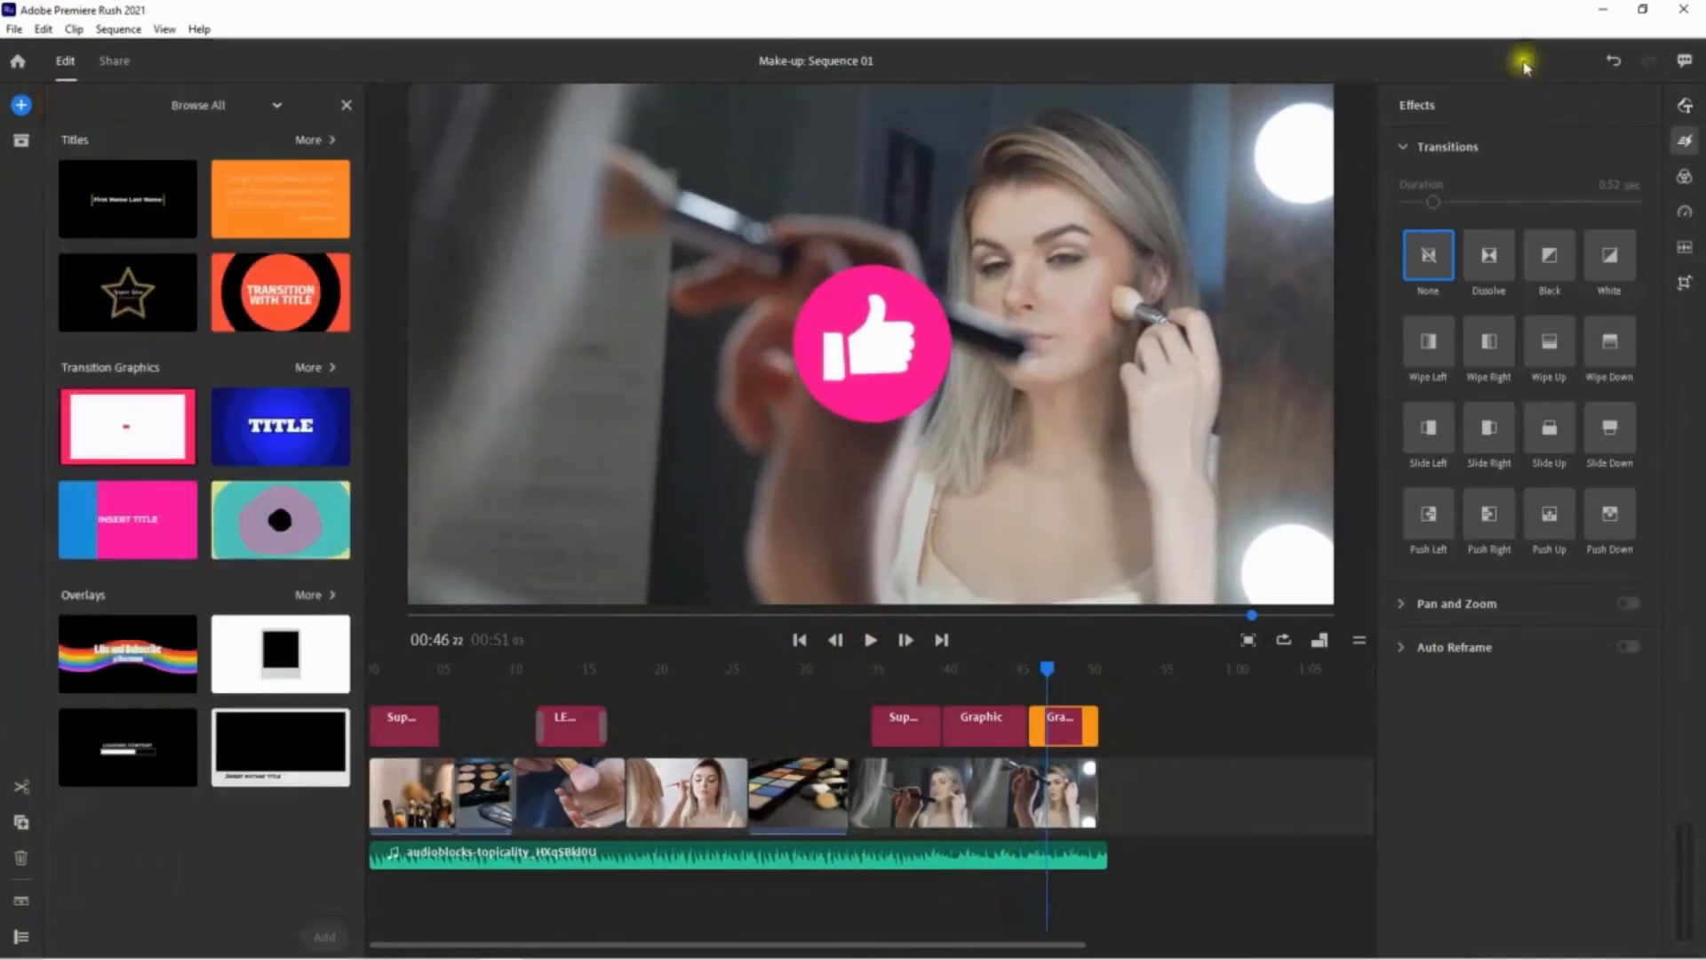
{"action": "left_click", "coordinate": [836, 719]}
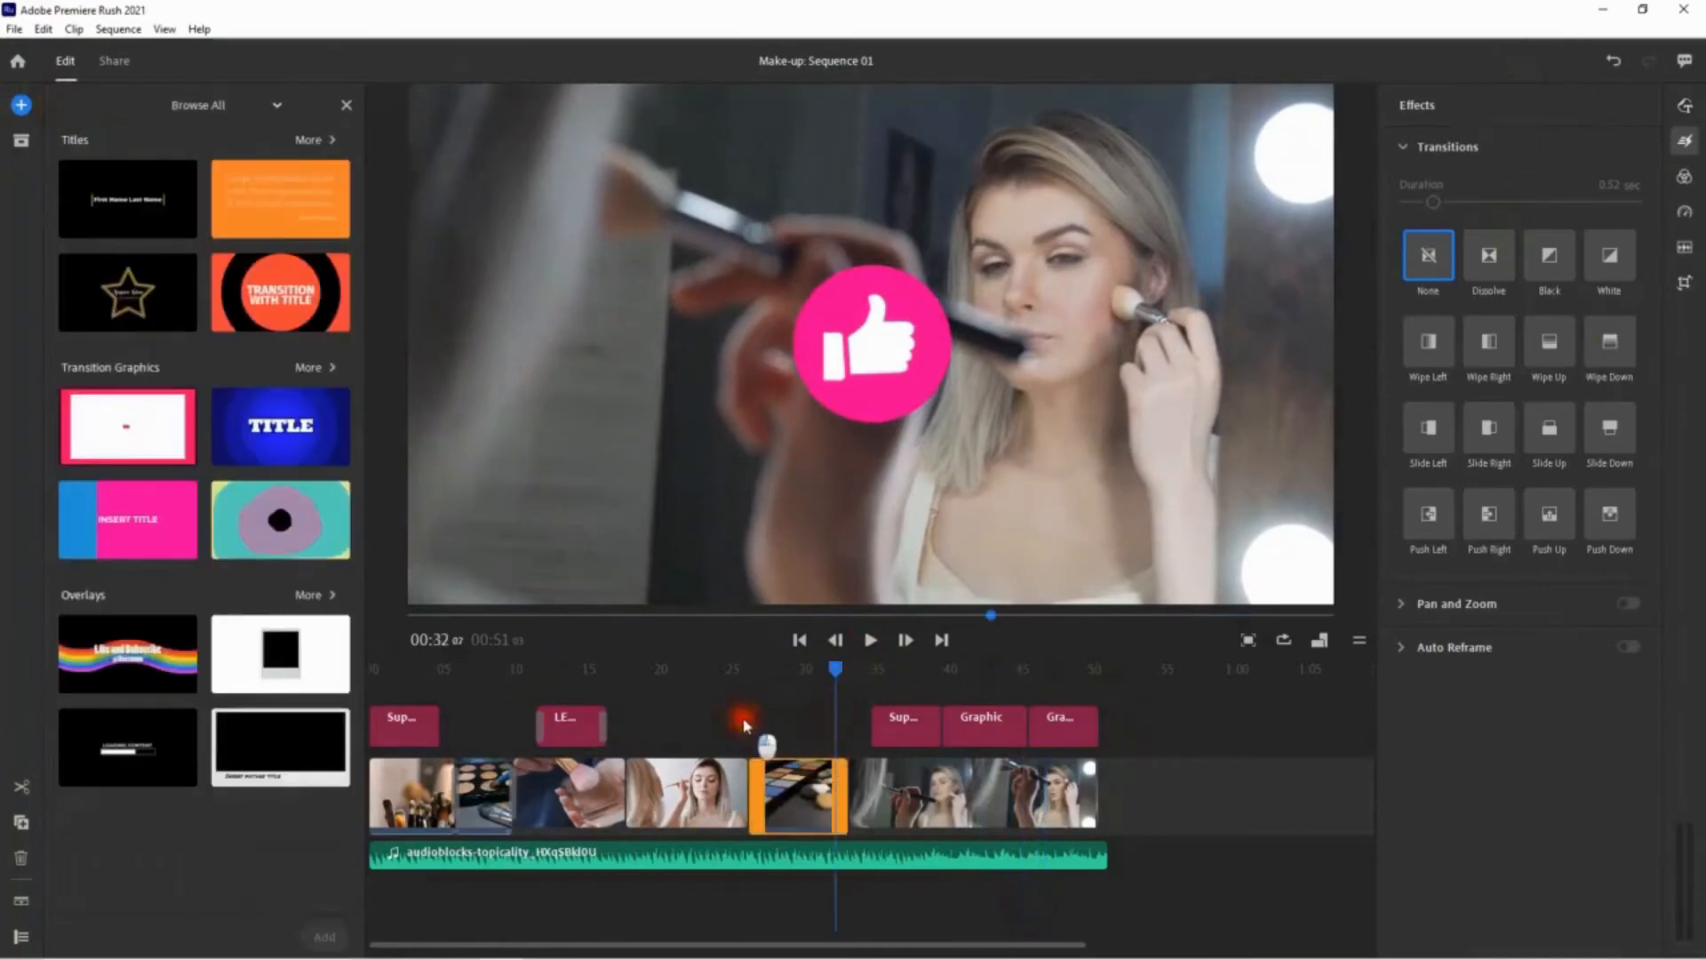
{"action": "left_click", "coordinate": [743, 723]}
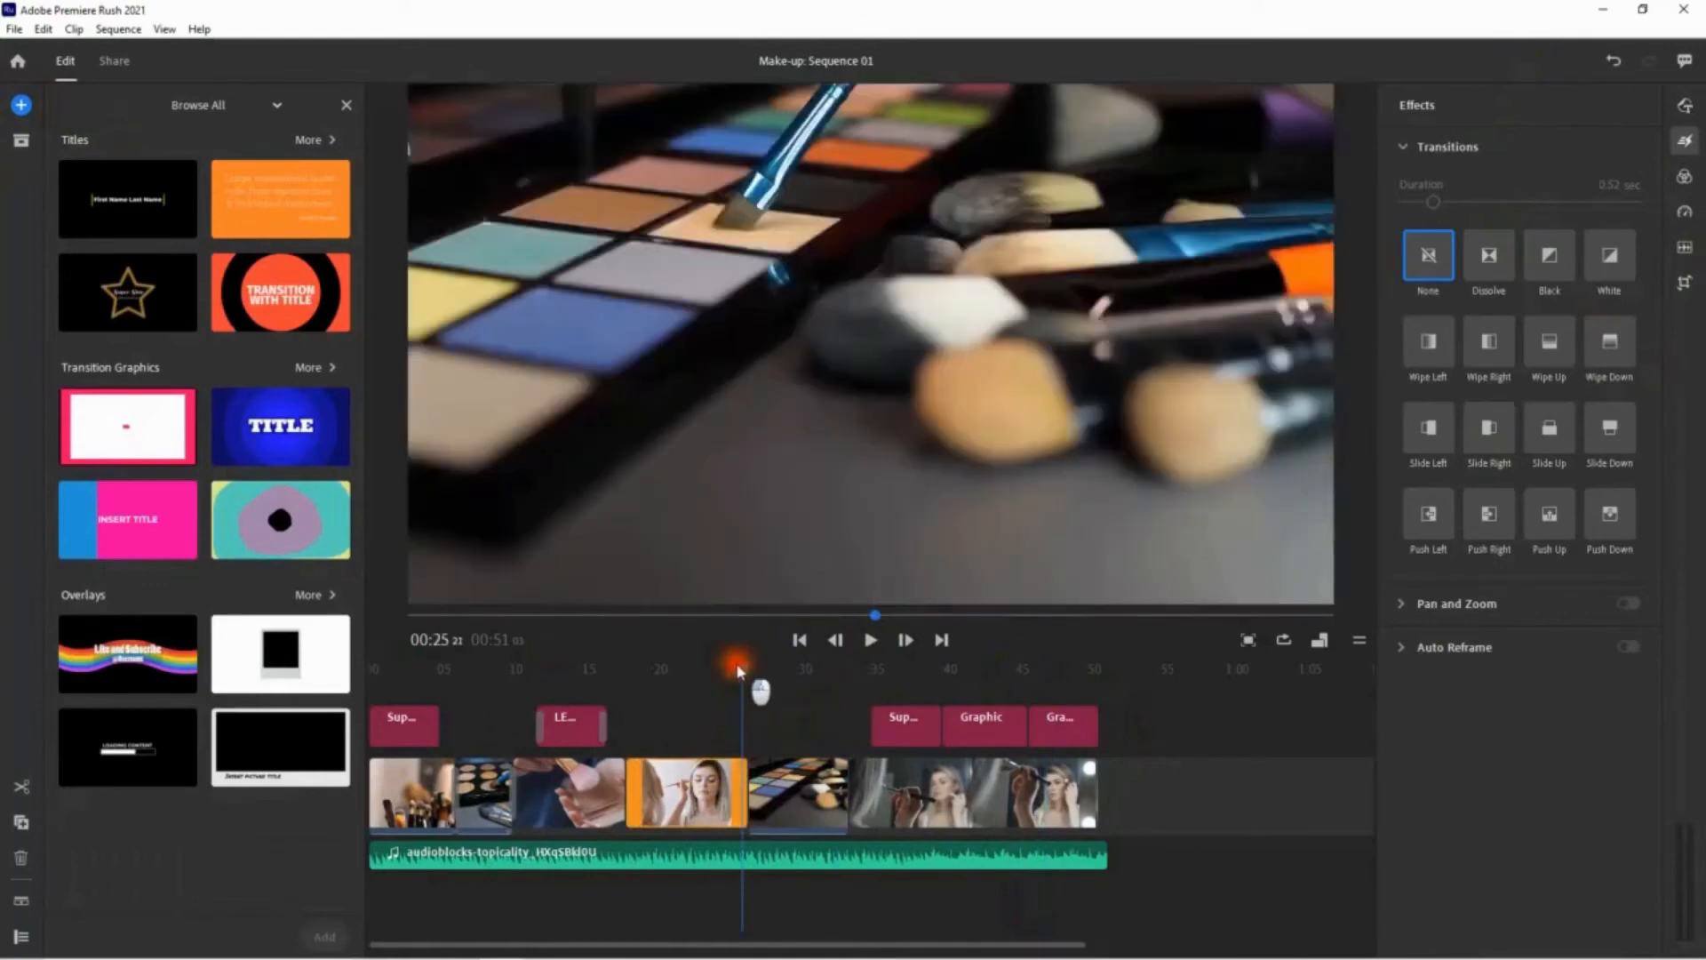
{"action": "mouse_move", "coordinate": [738, 676]}
{"action": "left_mouse_down"}
{"action": "mouse_move", "coordinate": [705, 678]}
{"action": "mouse_move", "coordinate": [844, 653]}
{"action": "mouse_move", "coordinate": [738, 652]}
{"action": "left_mouse_up"}
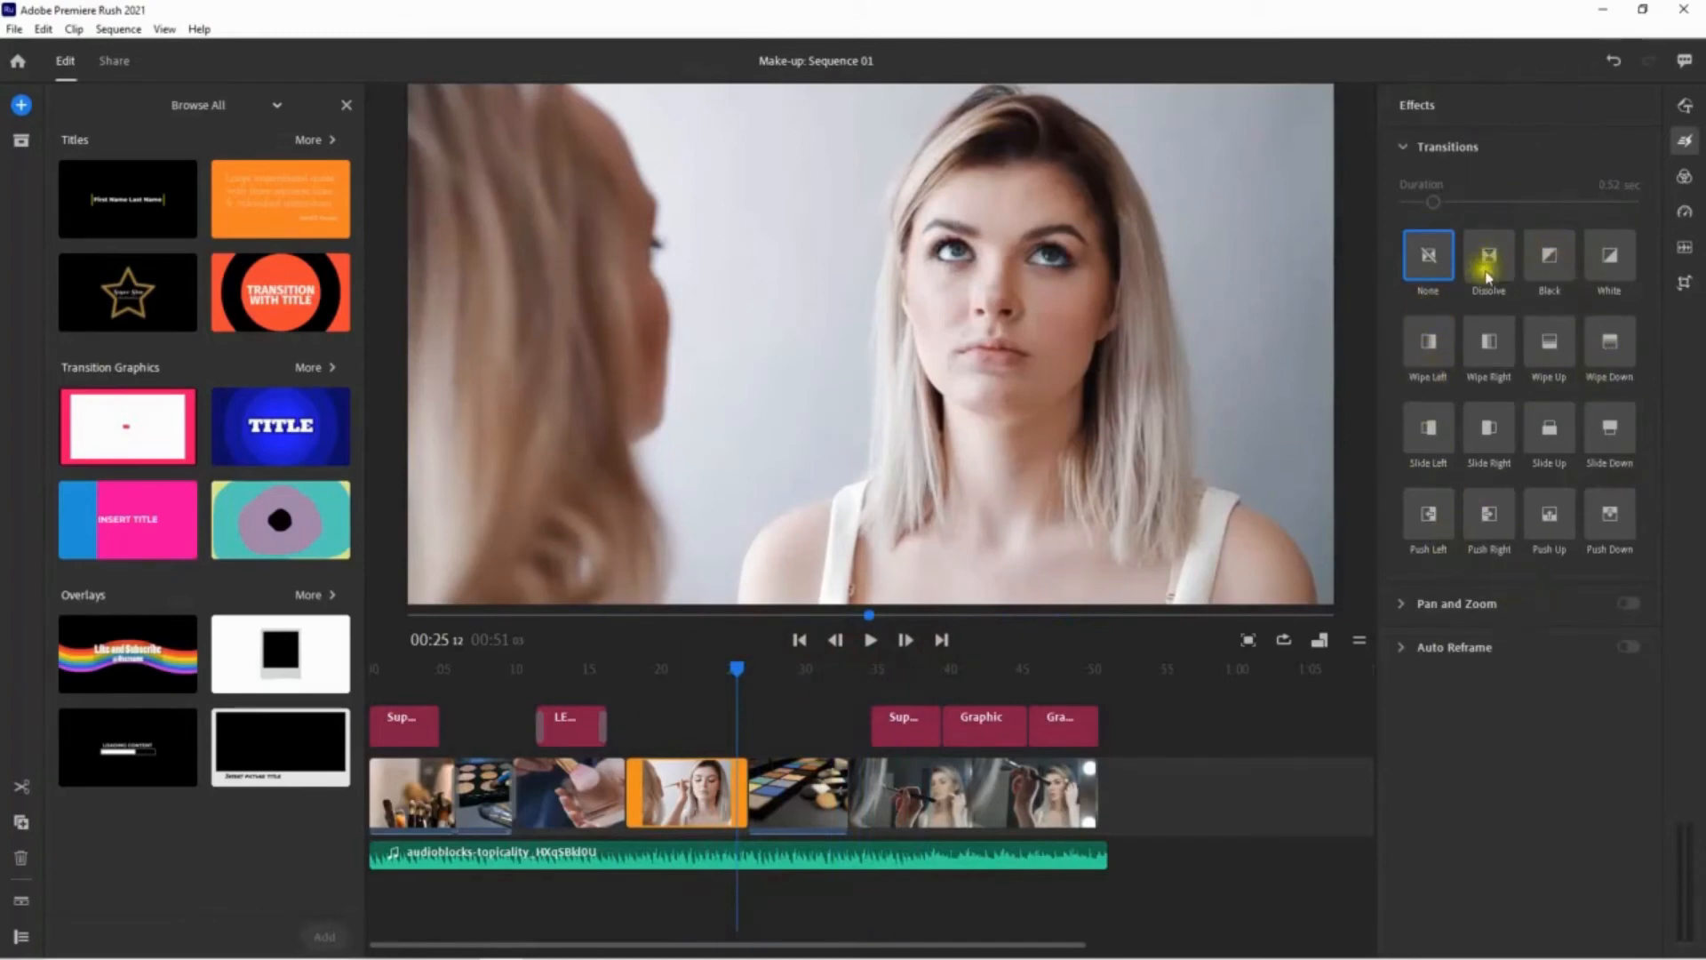
{"action": "left_click", "coordinate": [1489, 271]}
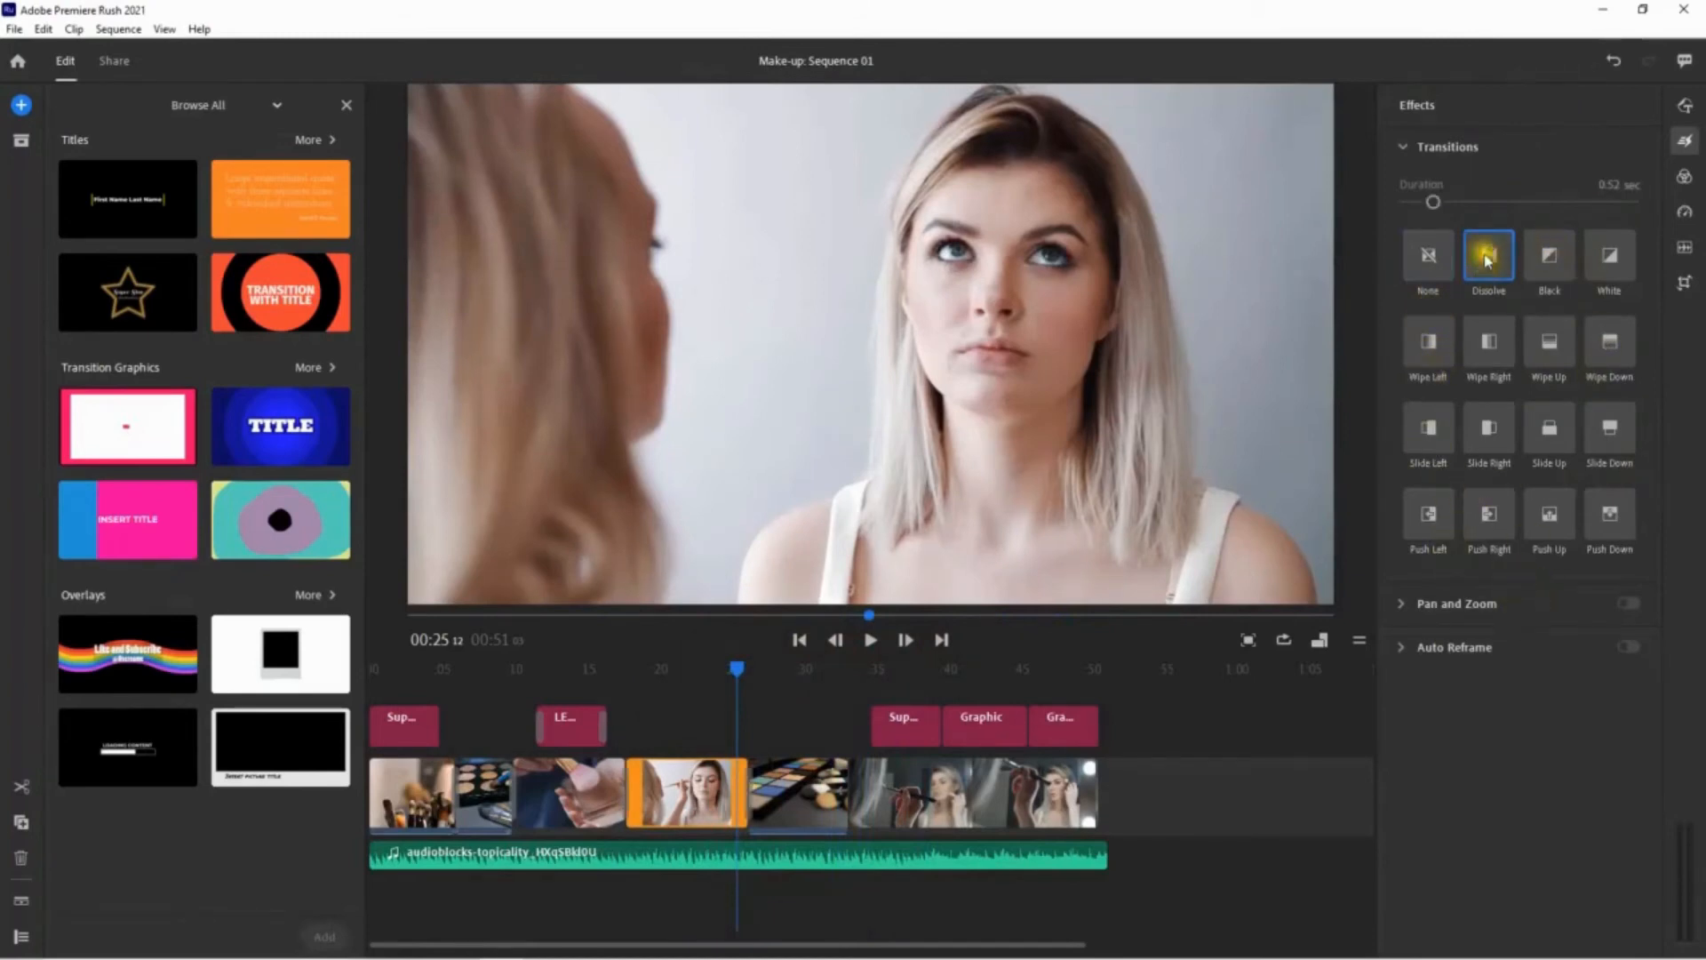
{"action": "left_click_drag", "start_coordinate": [1488, 260], "coordinate": [754, 778]}
{"action": "left_click", "coordinate": [866, 640]}
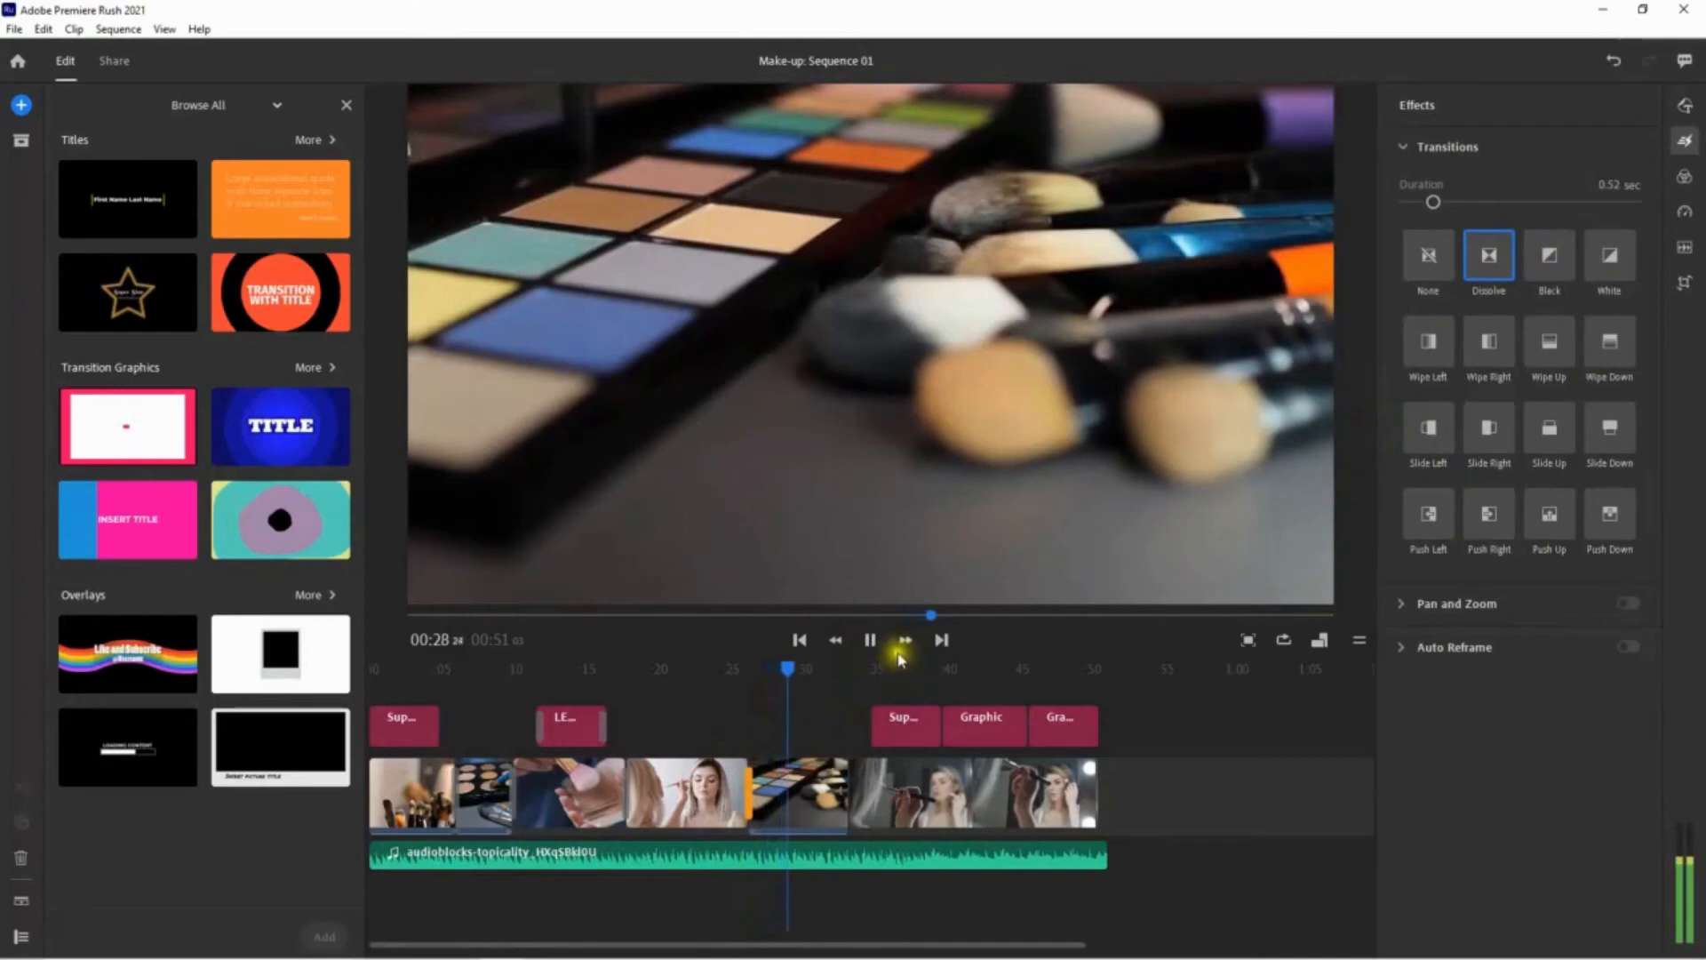
{"action": "left_click", "coordinate": [870, 639]}
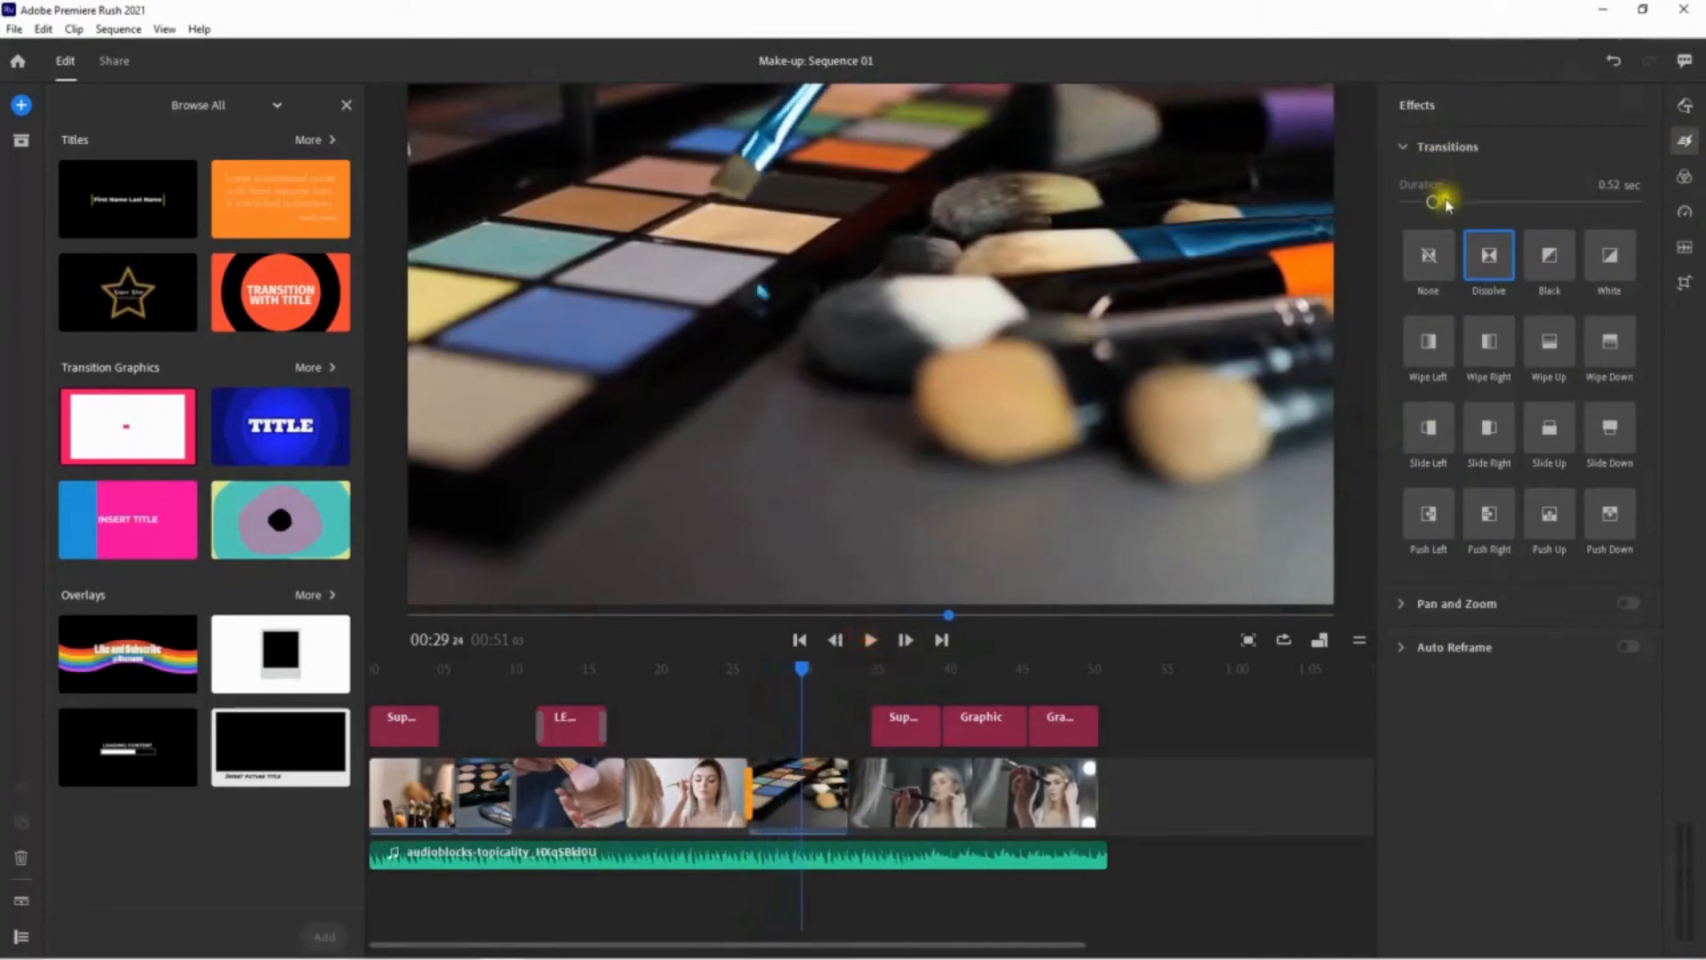
- Set the duration of the Dissolve before the second palette clip to 0.86 sec and replay the cut from about 00:23
{"action": "left_click", "coordinate": [747, 789]}
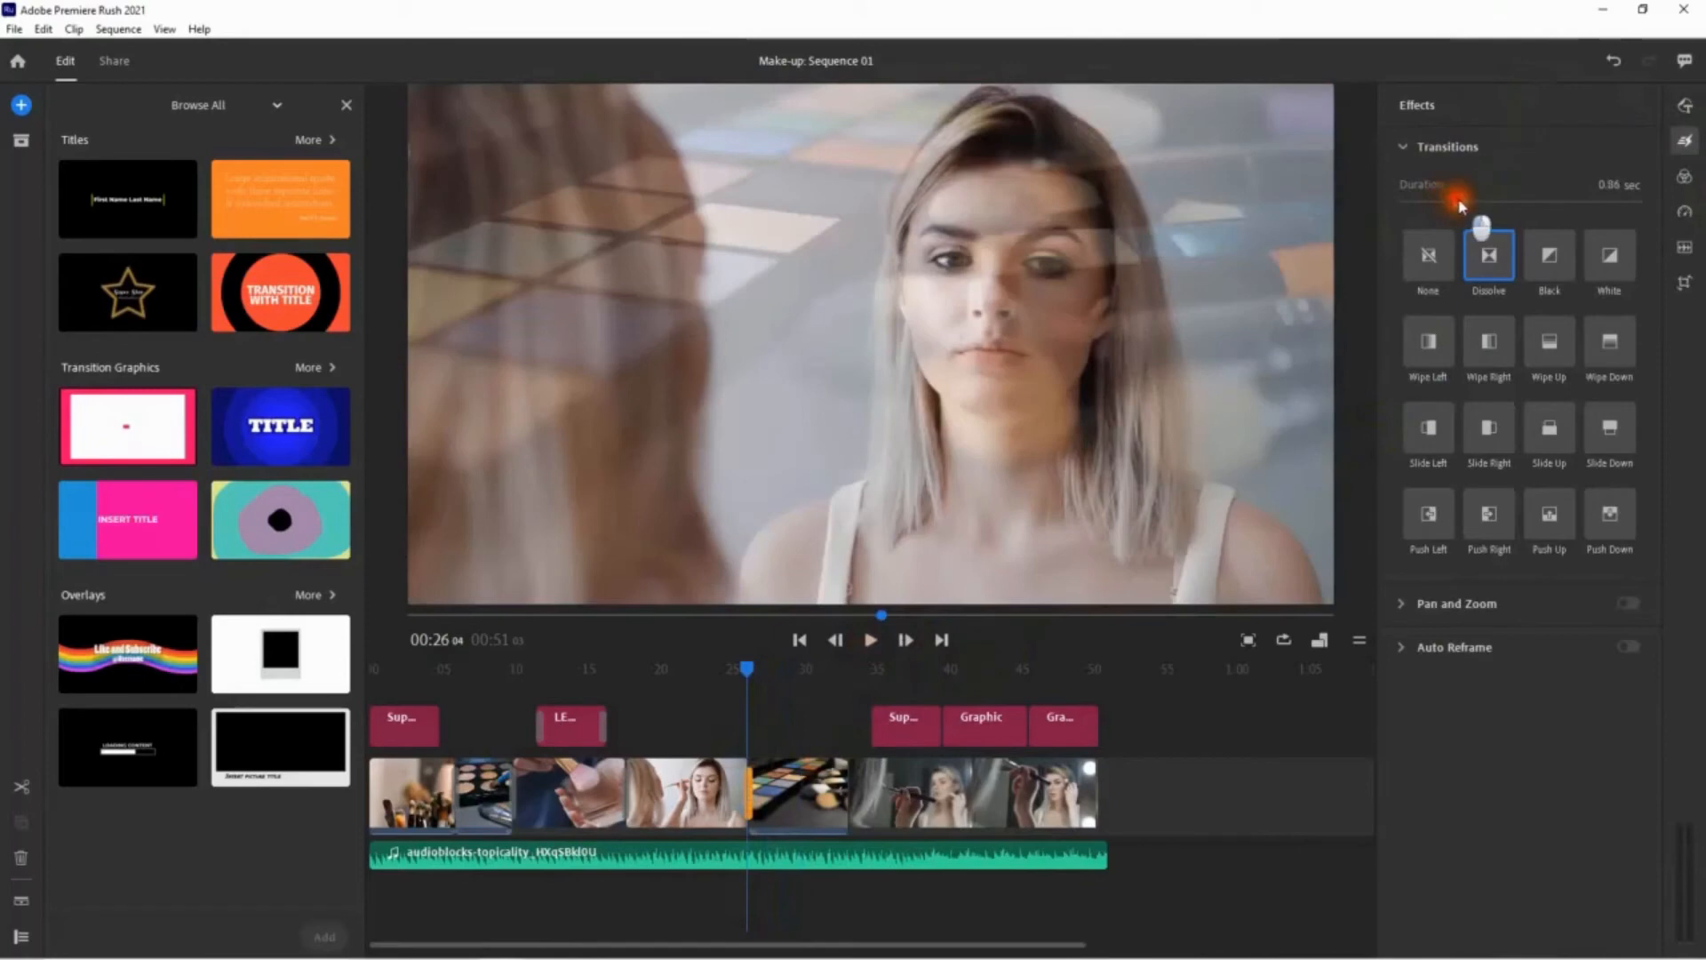
{"action": "left_click", "coordinate": [711, 698]}
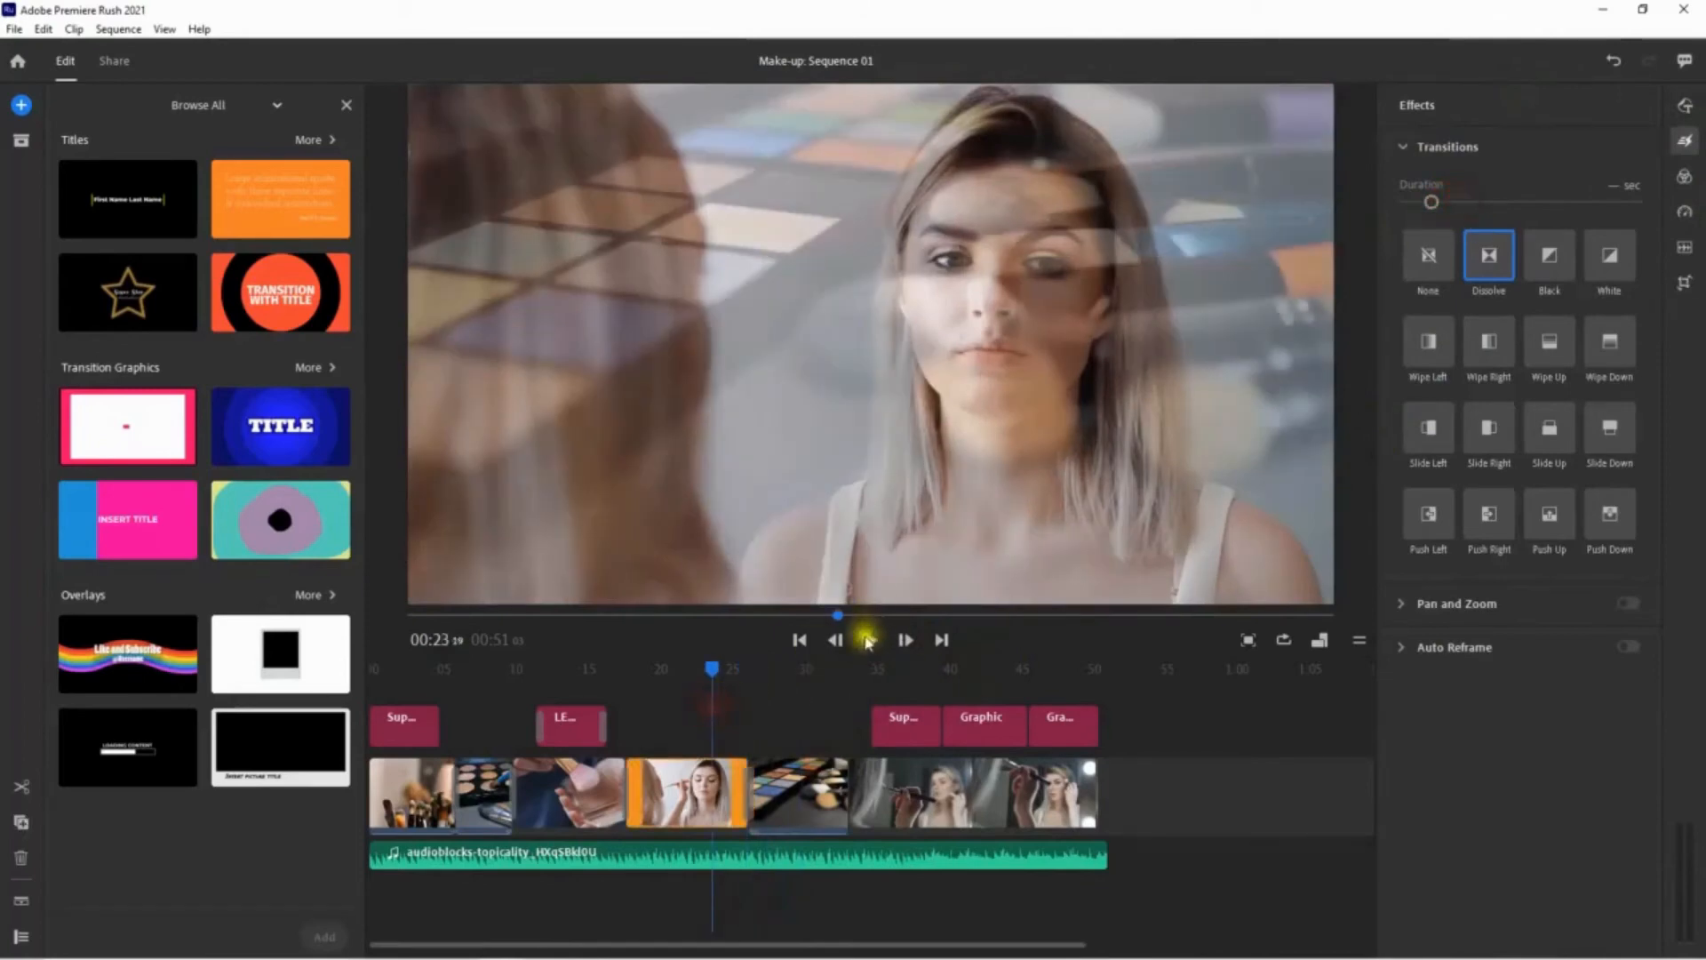
{"action": "left_click", "coordinate": [870, 640]}
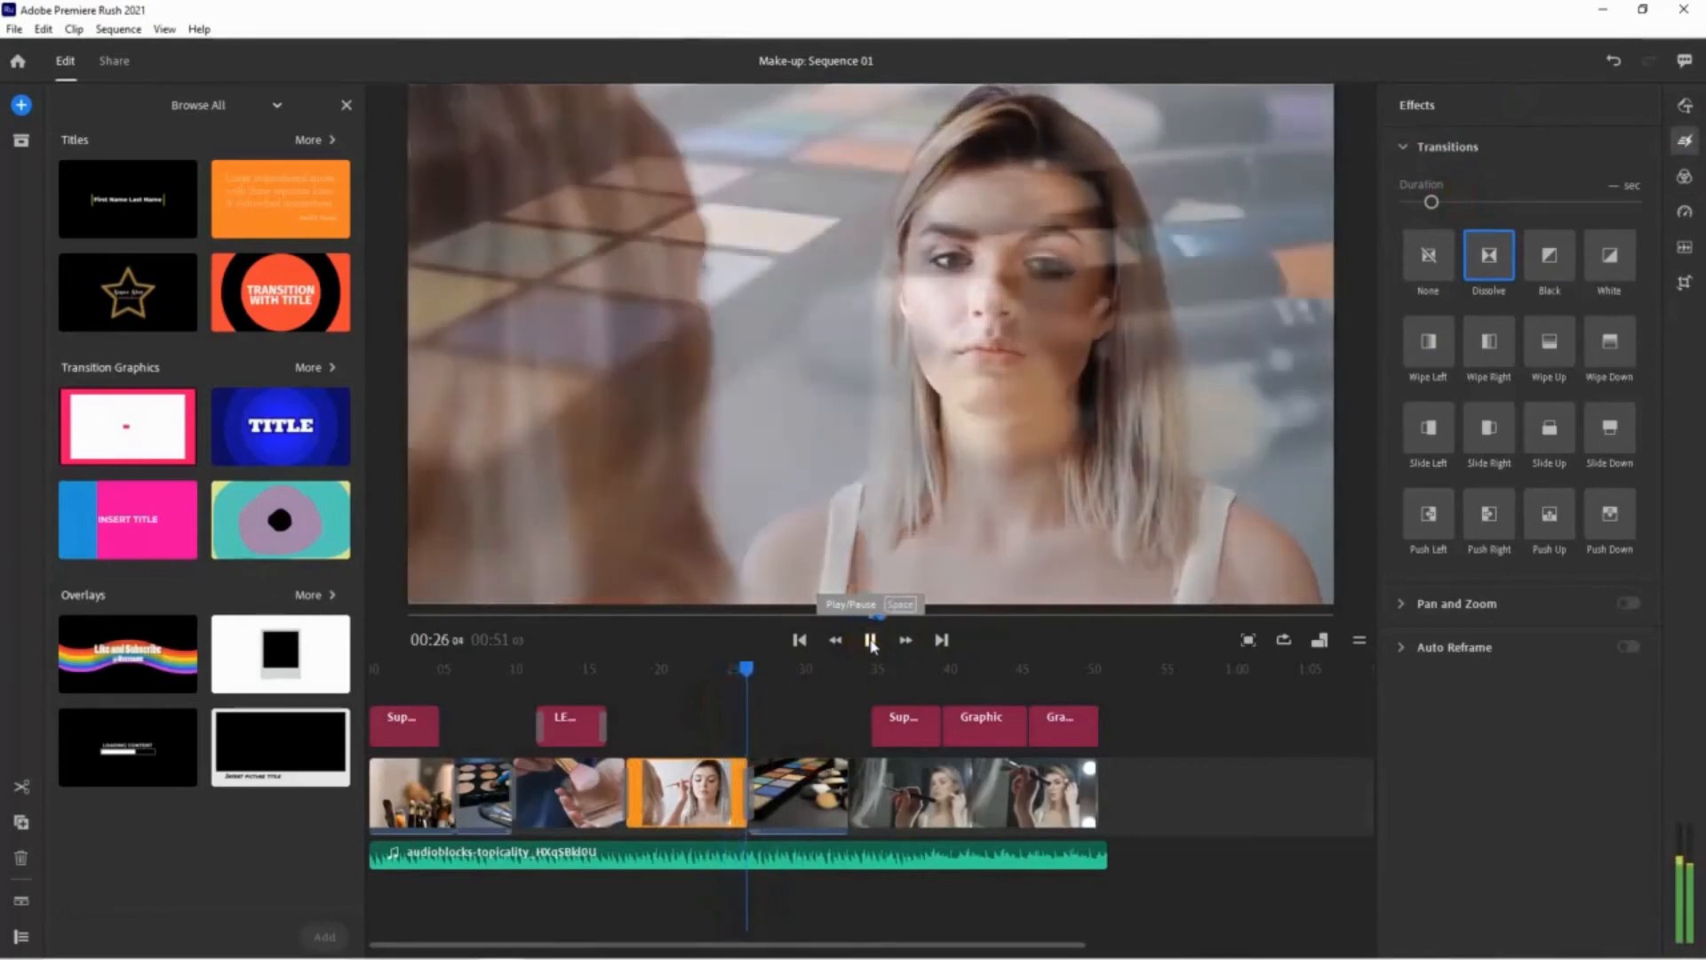
- Stop playback in the second eyeshadow palette clip and show the built-in color presets for it
{"action": "left_click", "coordinate": [870, 641]}
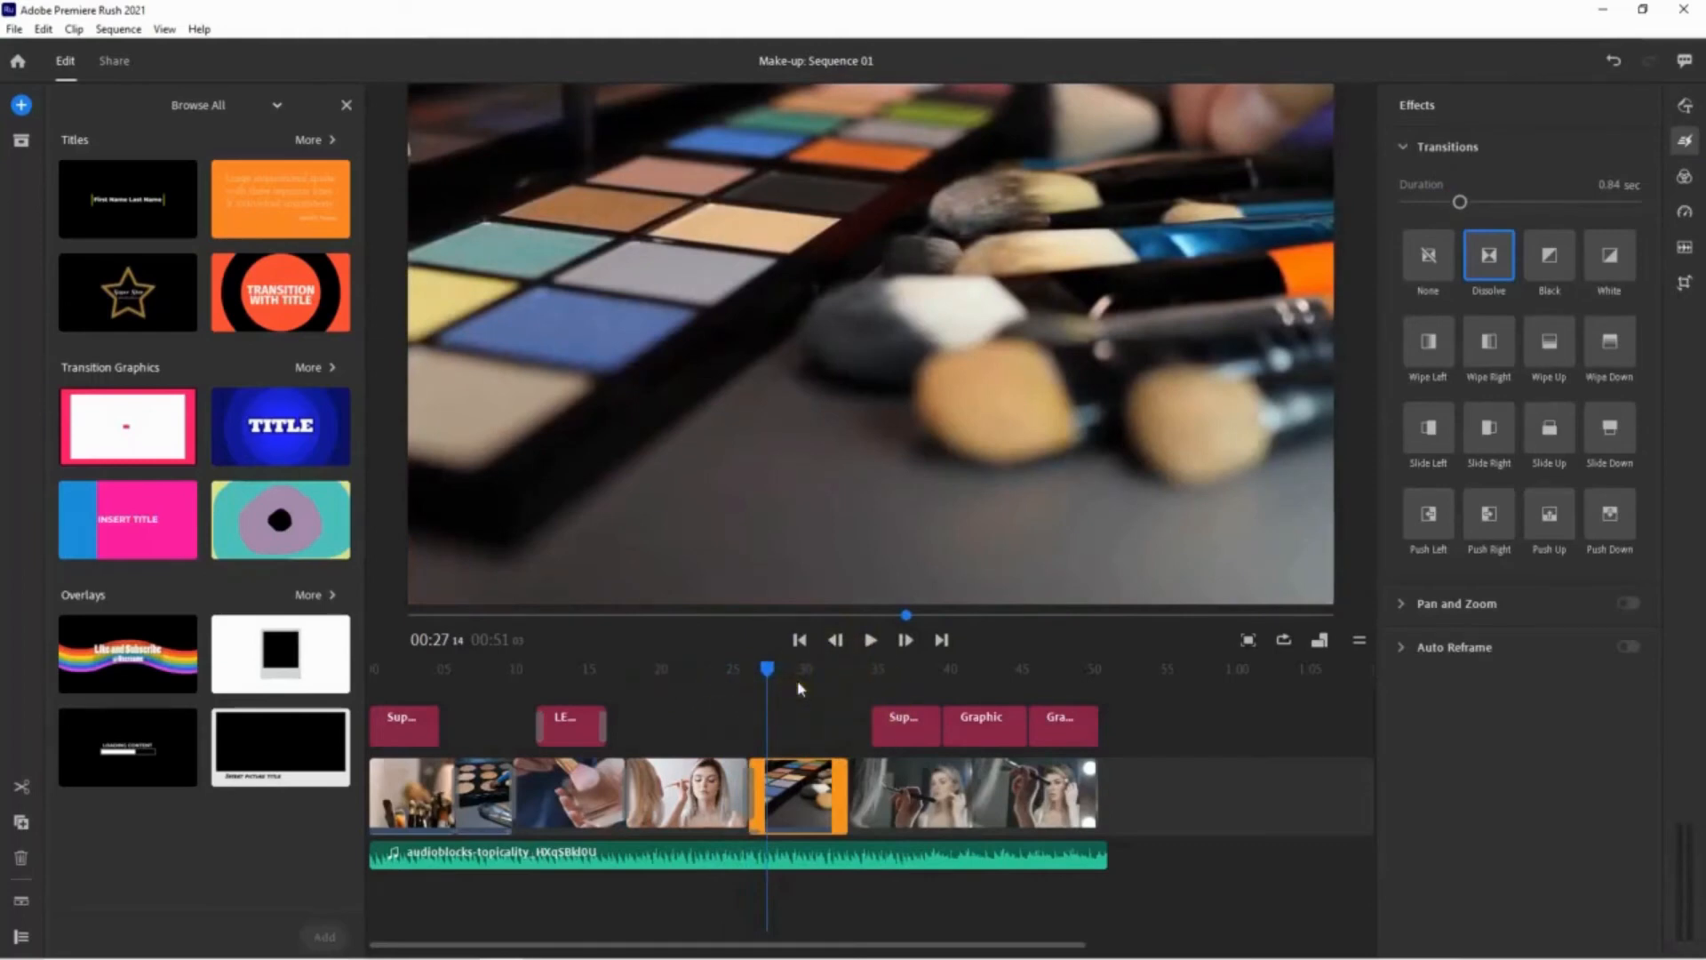
{"action": "left_click", "coordinate": [1508, 151]}
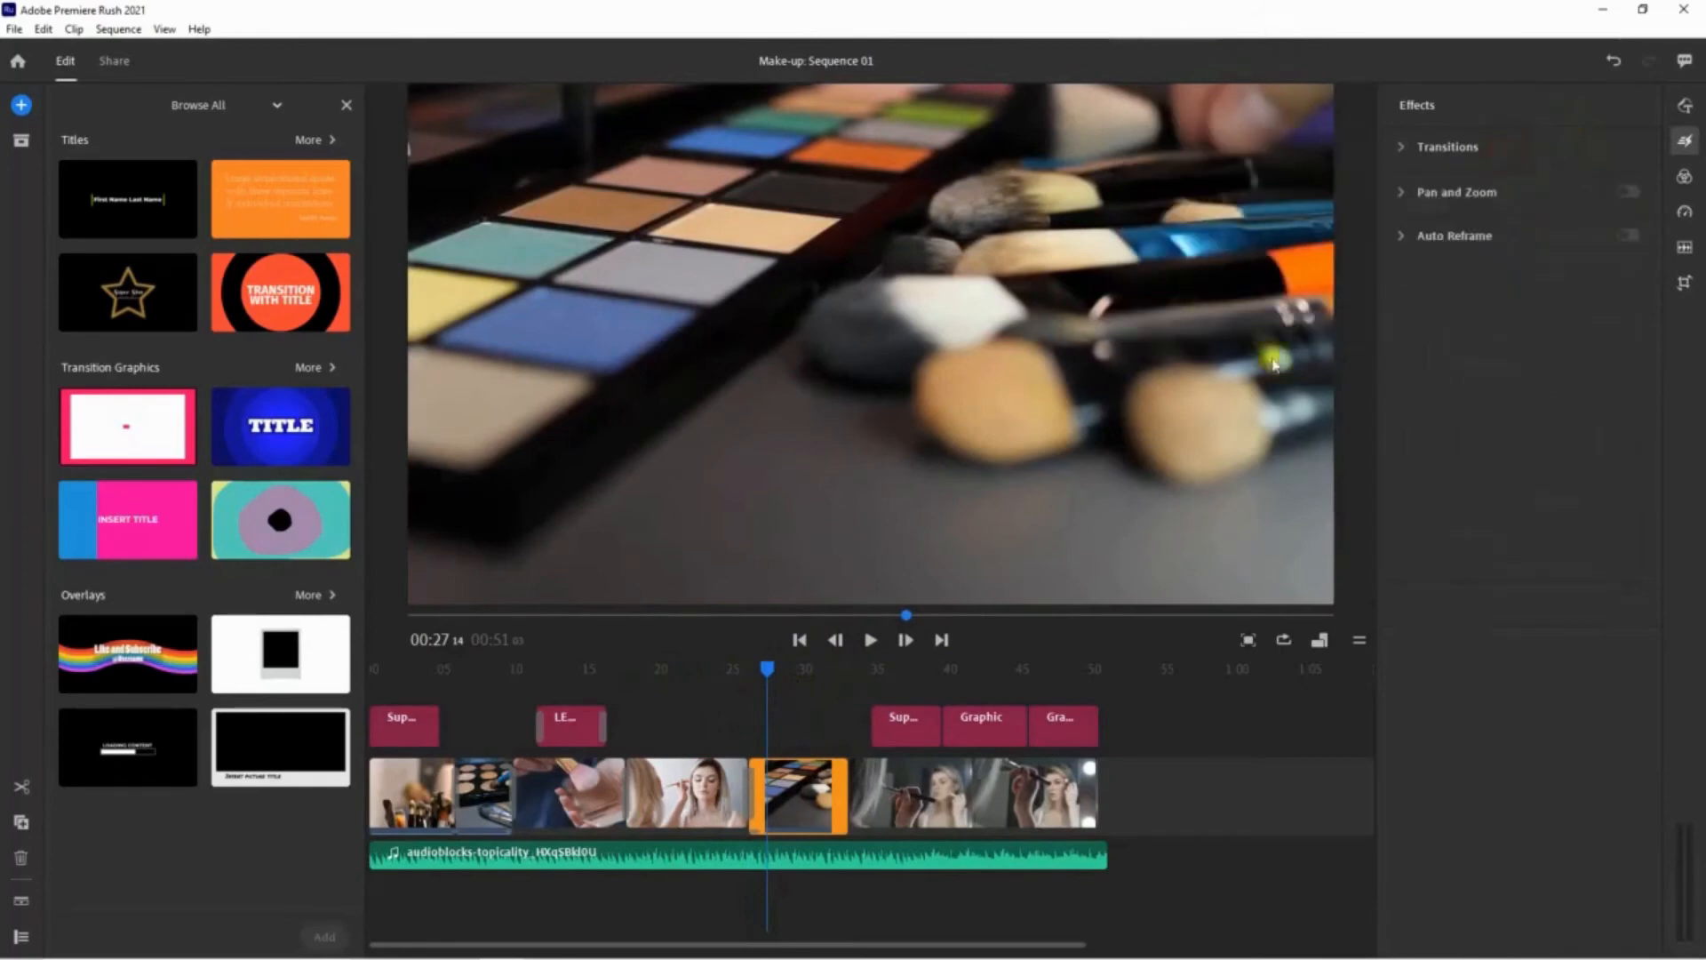
{"action": "left_click", "coordinate": [1683, 153]}
{"action": "left_click", "coordinate": [1686, 153]}
{"action": "left_click", "coordinate": [1688, 177]}
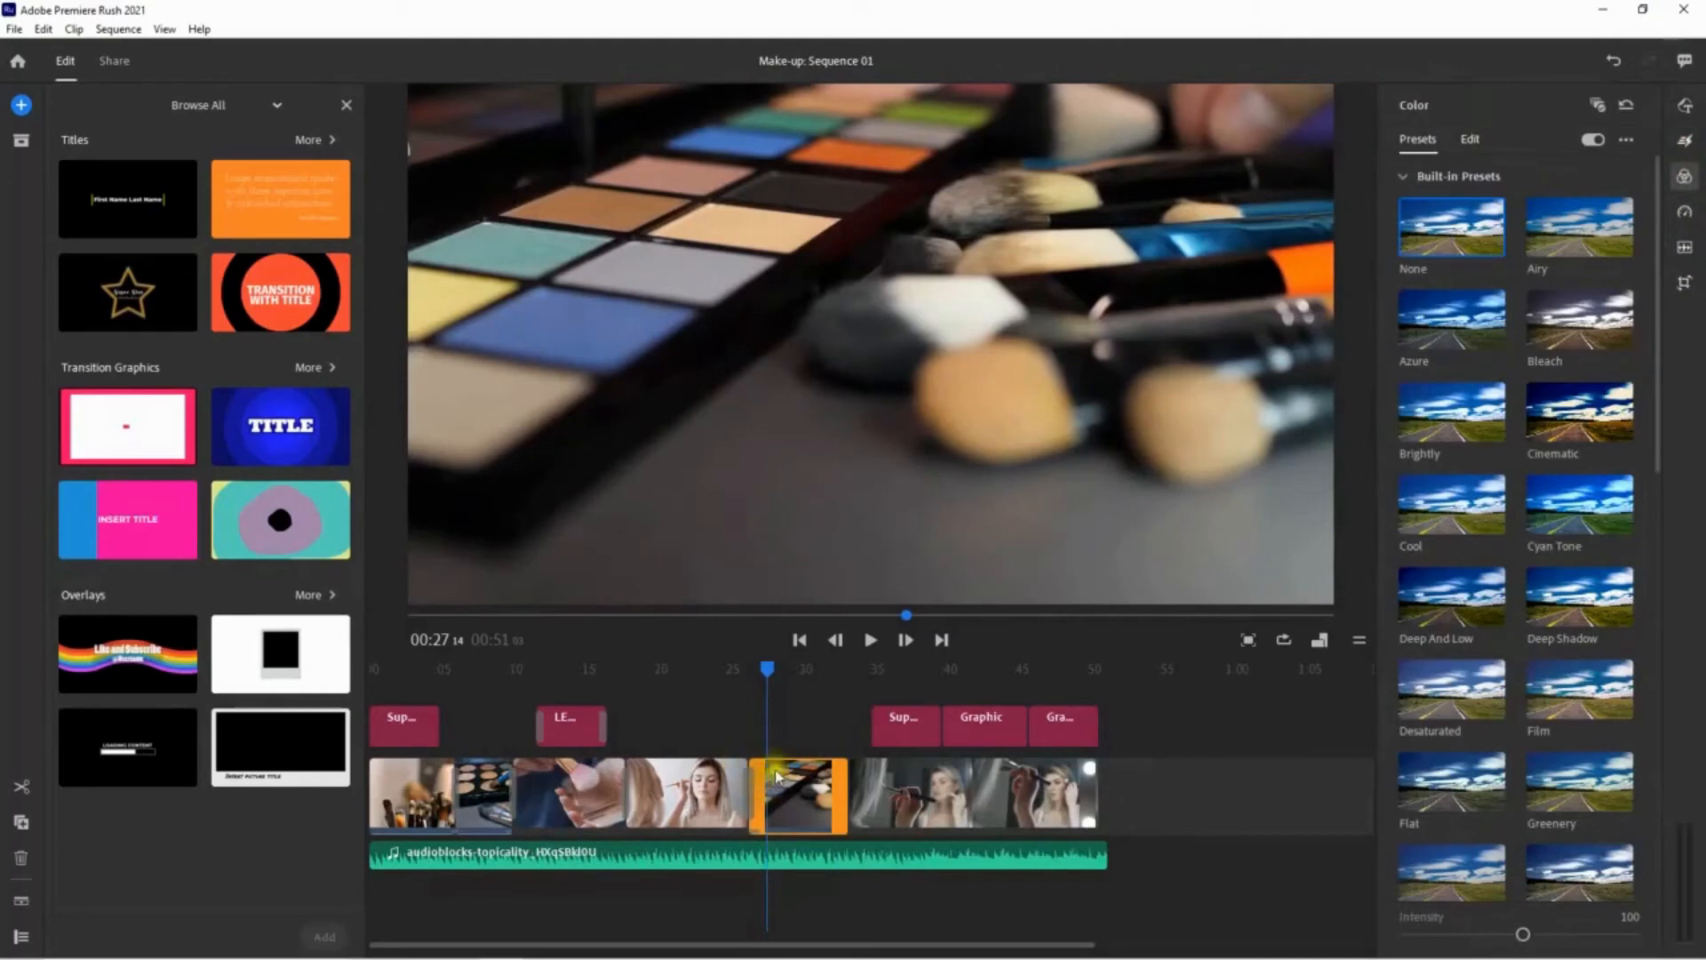
- Try the Mono Warm, Orange And Teal, SL Kodak and Washed Out color presets on the final mirror clip
{"action": "left_click", "coordinate": [883, 794]}
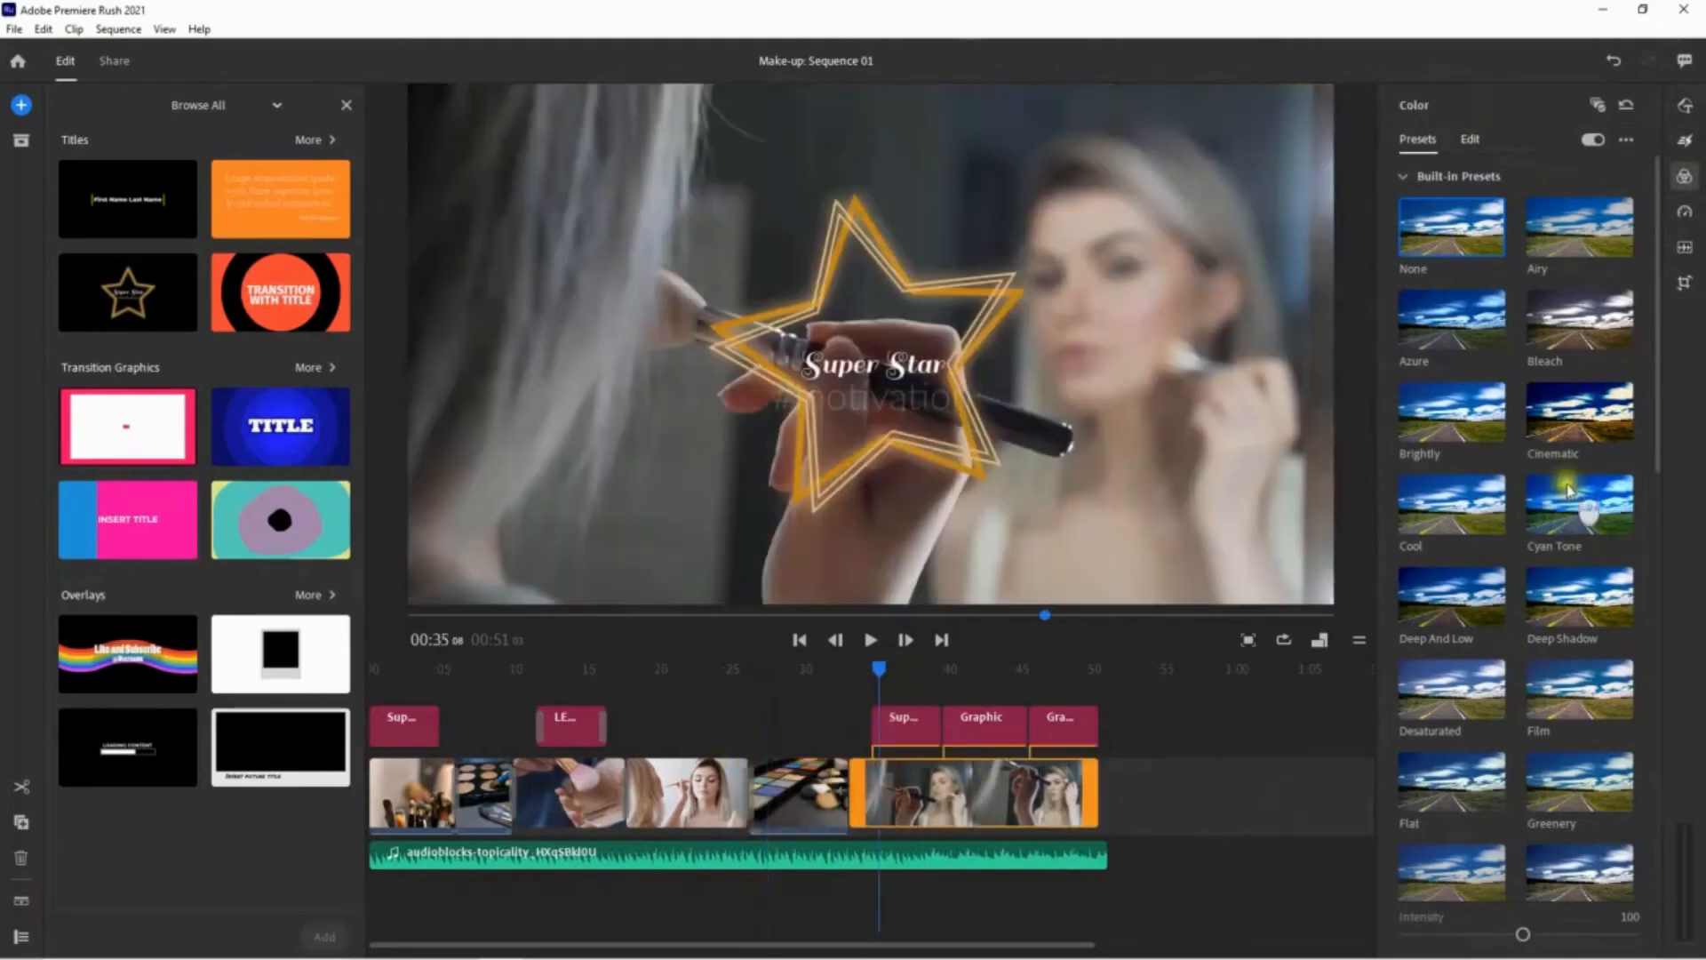
{"action": "scroll", "coordinate": [1568, 490], "scroll_direction": "down", "scroll_amount": 3}
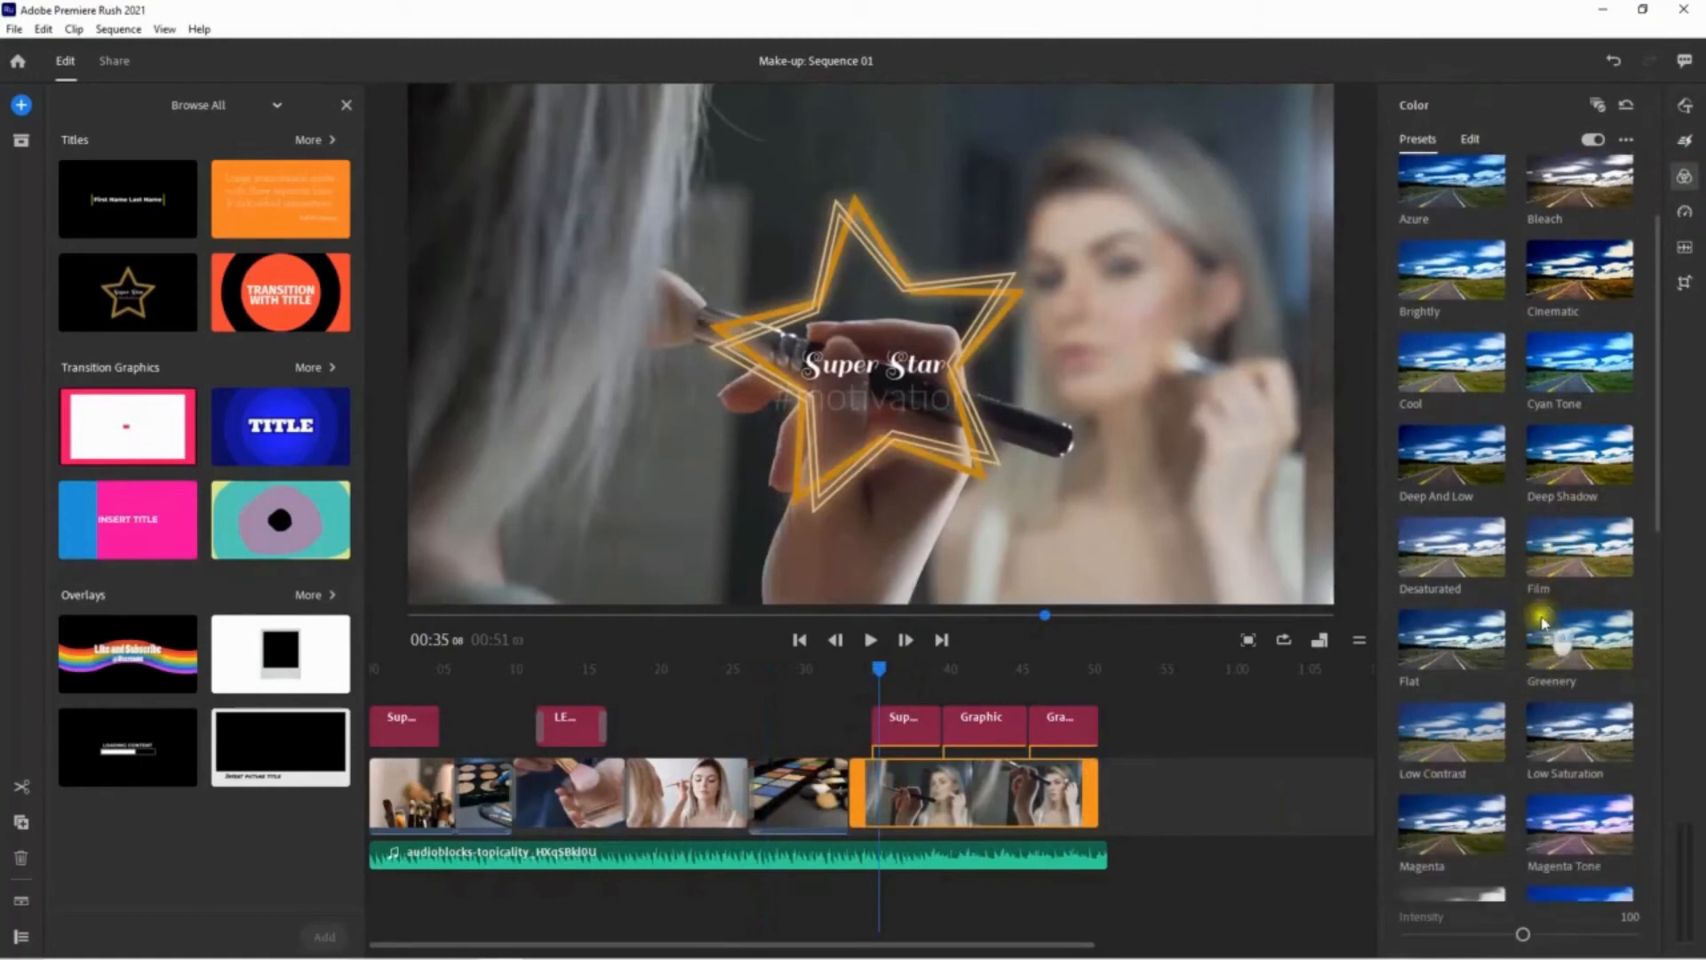
{"action": "scroll", "coordinate": [1543, 623], "scroll_direction": "down", "scroll_amount": 5}
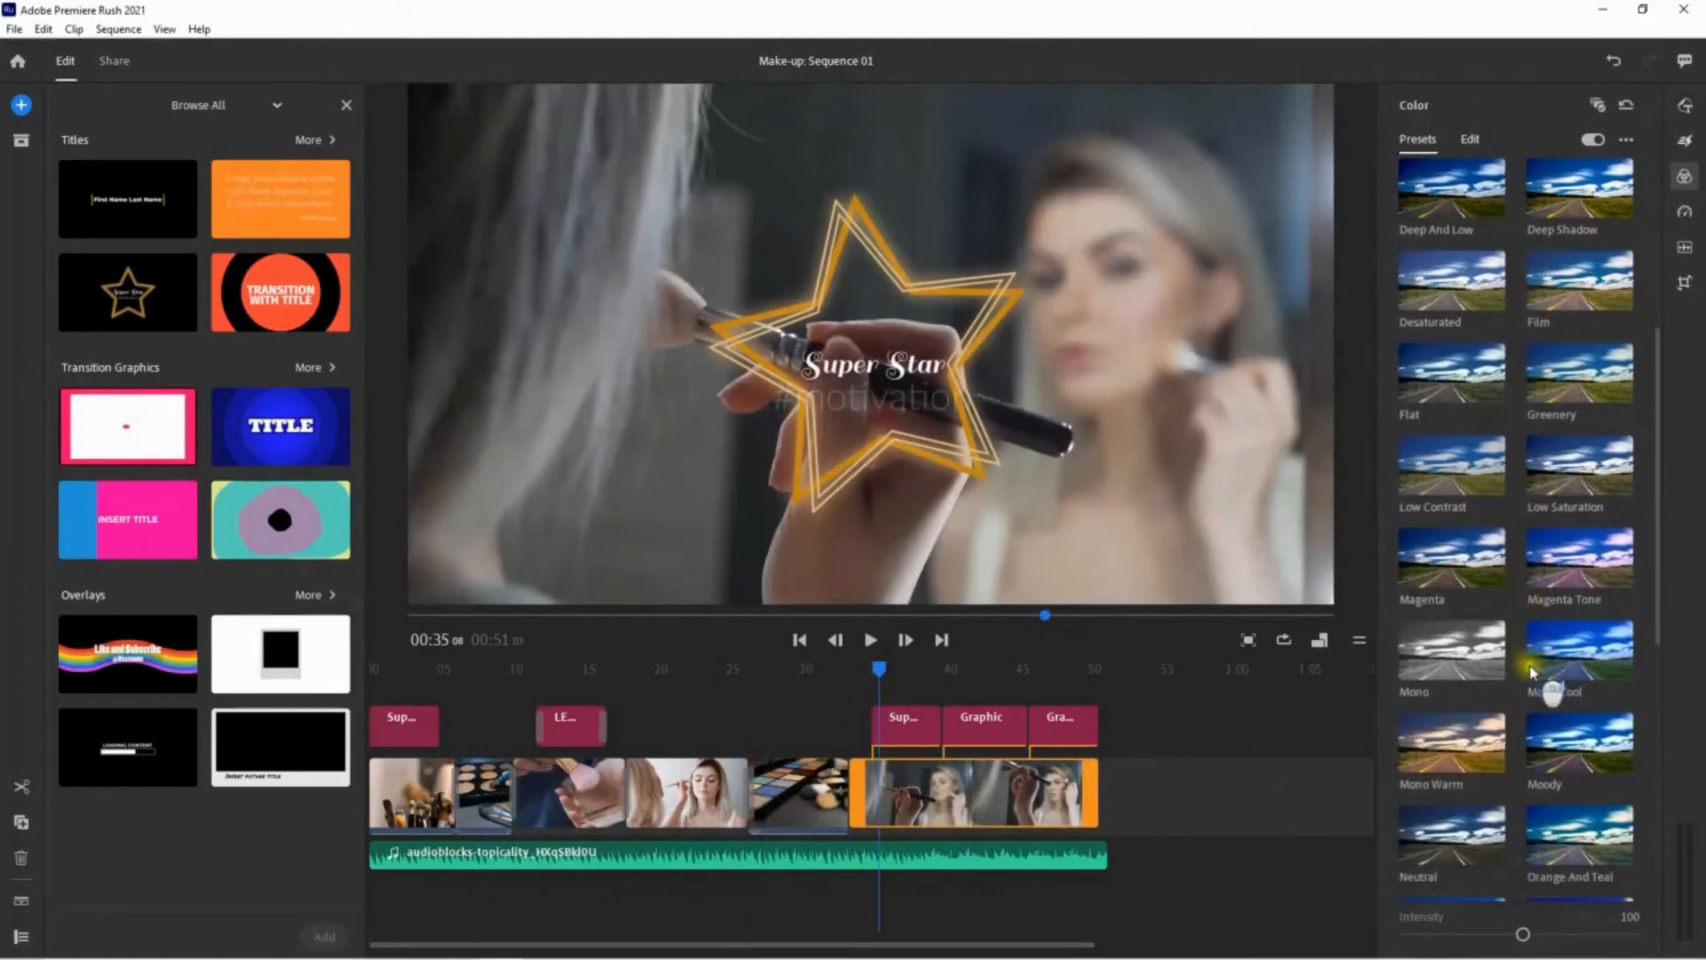
{"action": "scroll", "coordinate": [1532, 673], "scroll_direction": "down", "scroll_amount": 1}
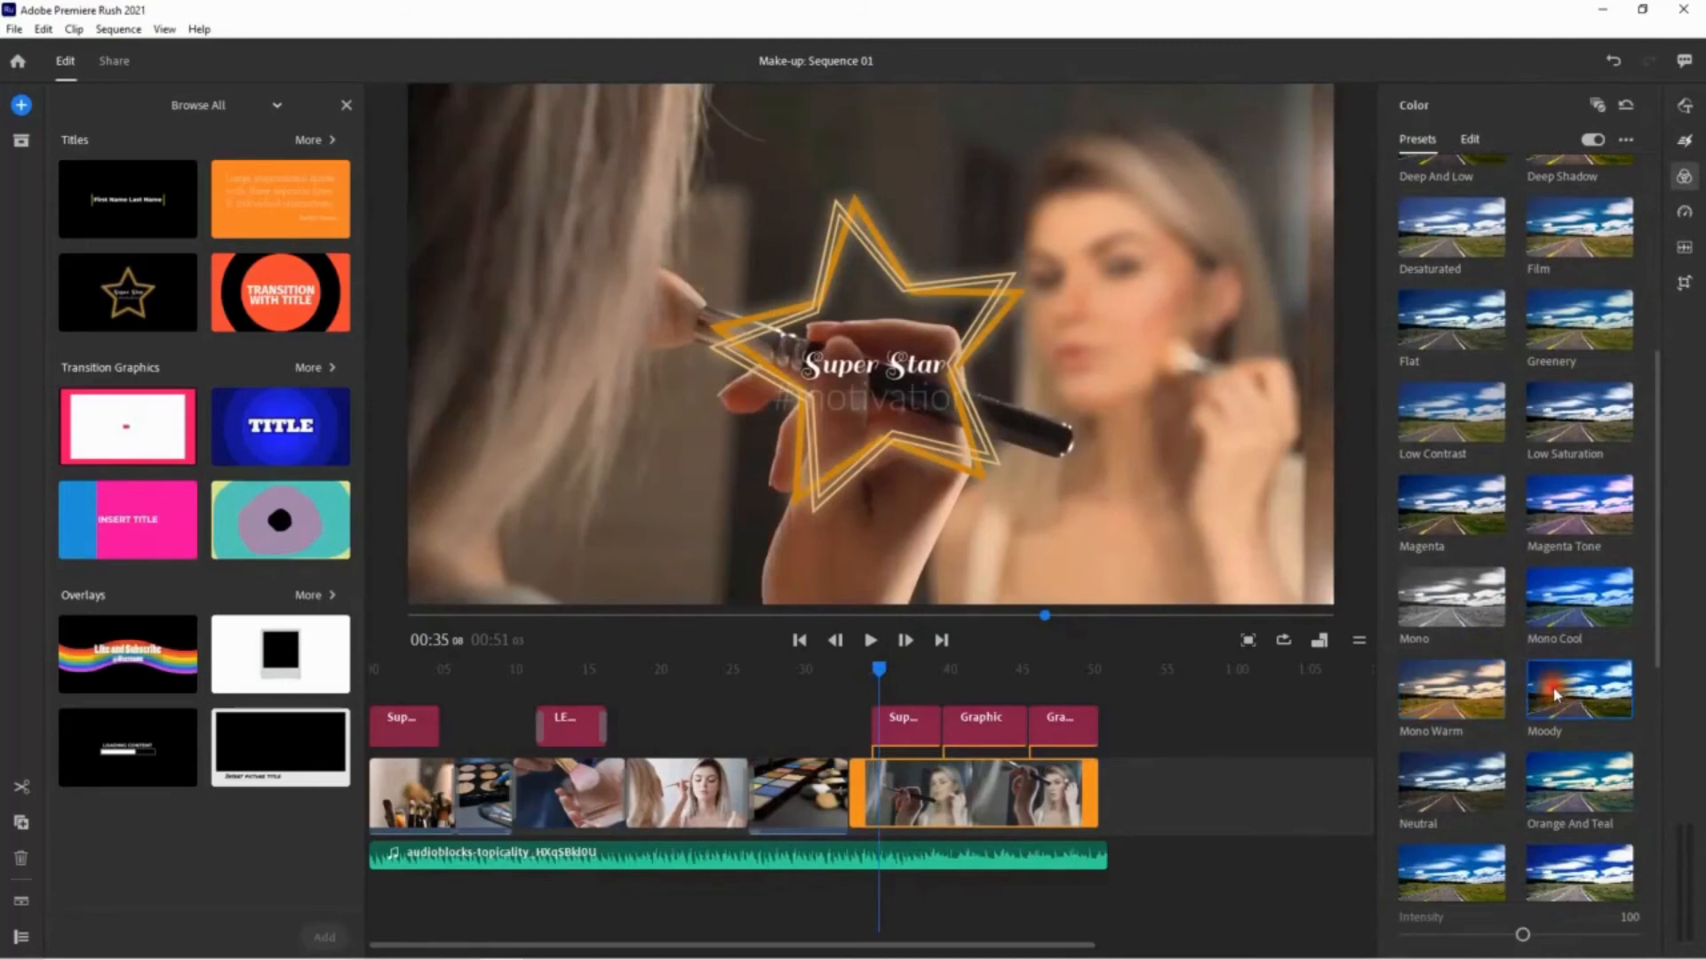
{"action": "scroll", "coordinate": [1461, 689], "scroll_direction": "down", "scroll_amount": 2}
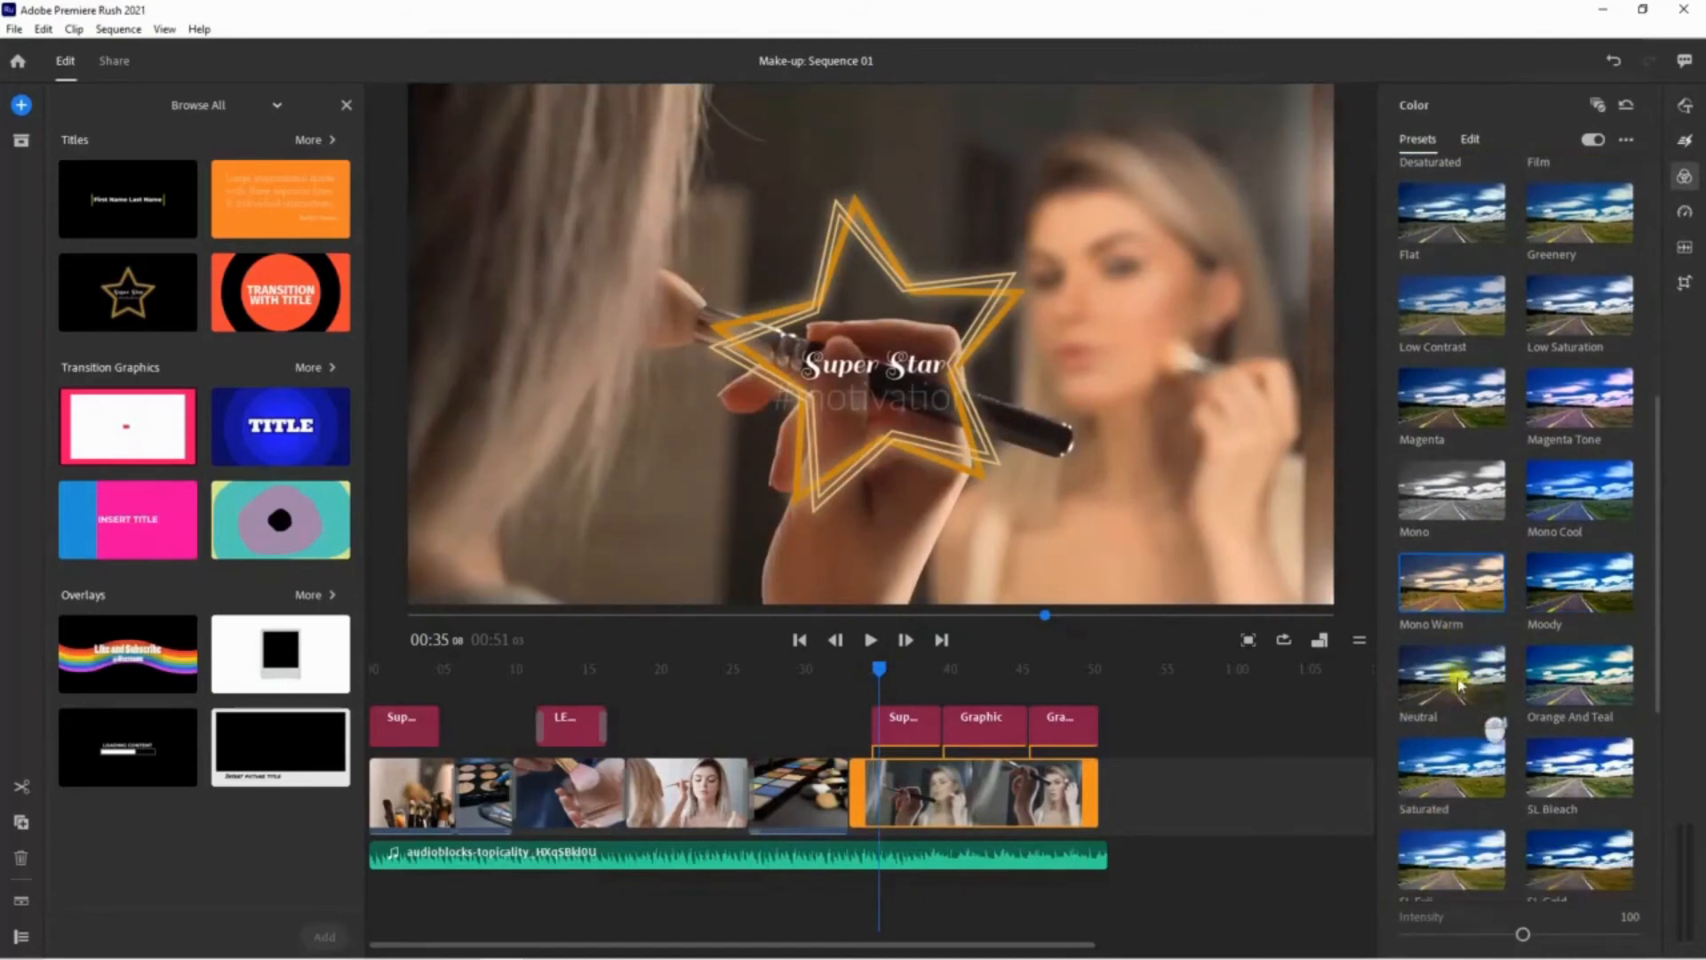
{"action": "scroll", "coordinate": [1462, 680], "scroll_direction": "down", "scroll_amount": 1}
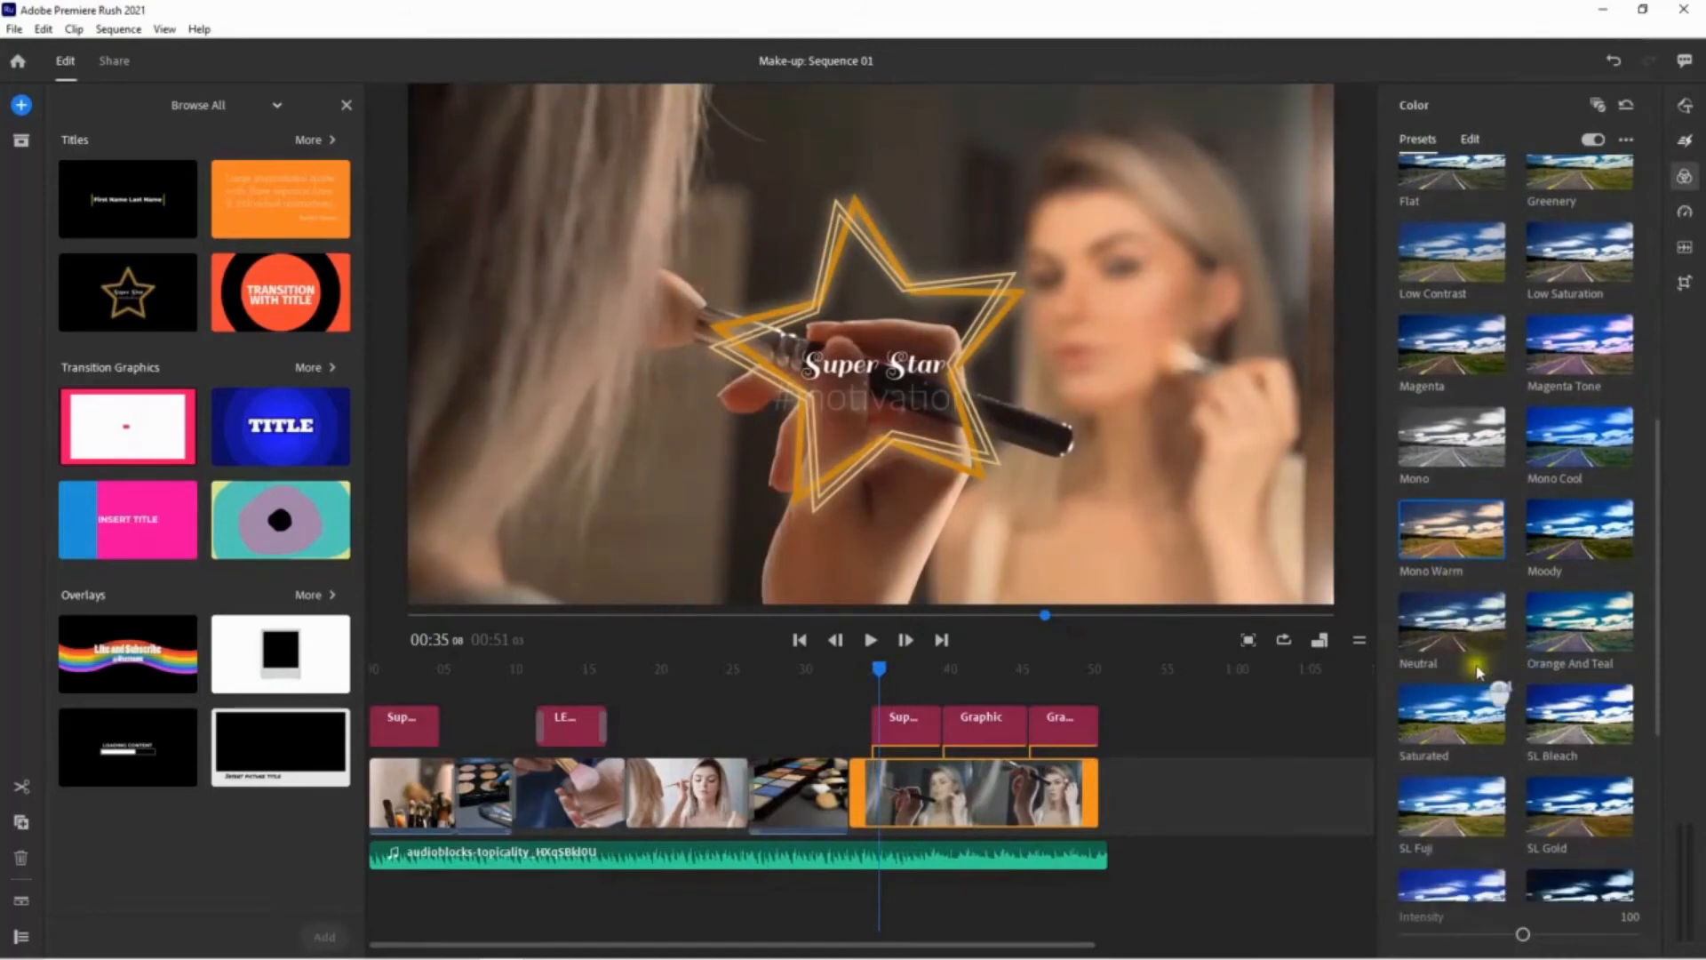
{"action": "left_click", "coordinate": [1592, 641]}
{"action": "scroll", "coordinate": [1474, 714], "scroll_direction": "down", "scroll_amount": 4}
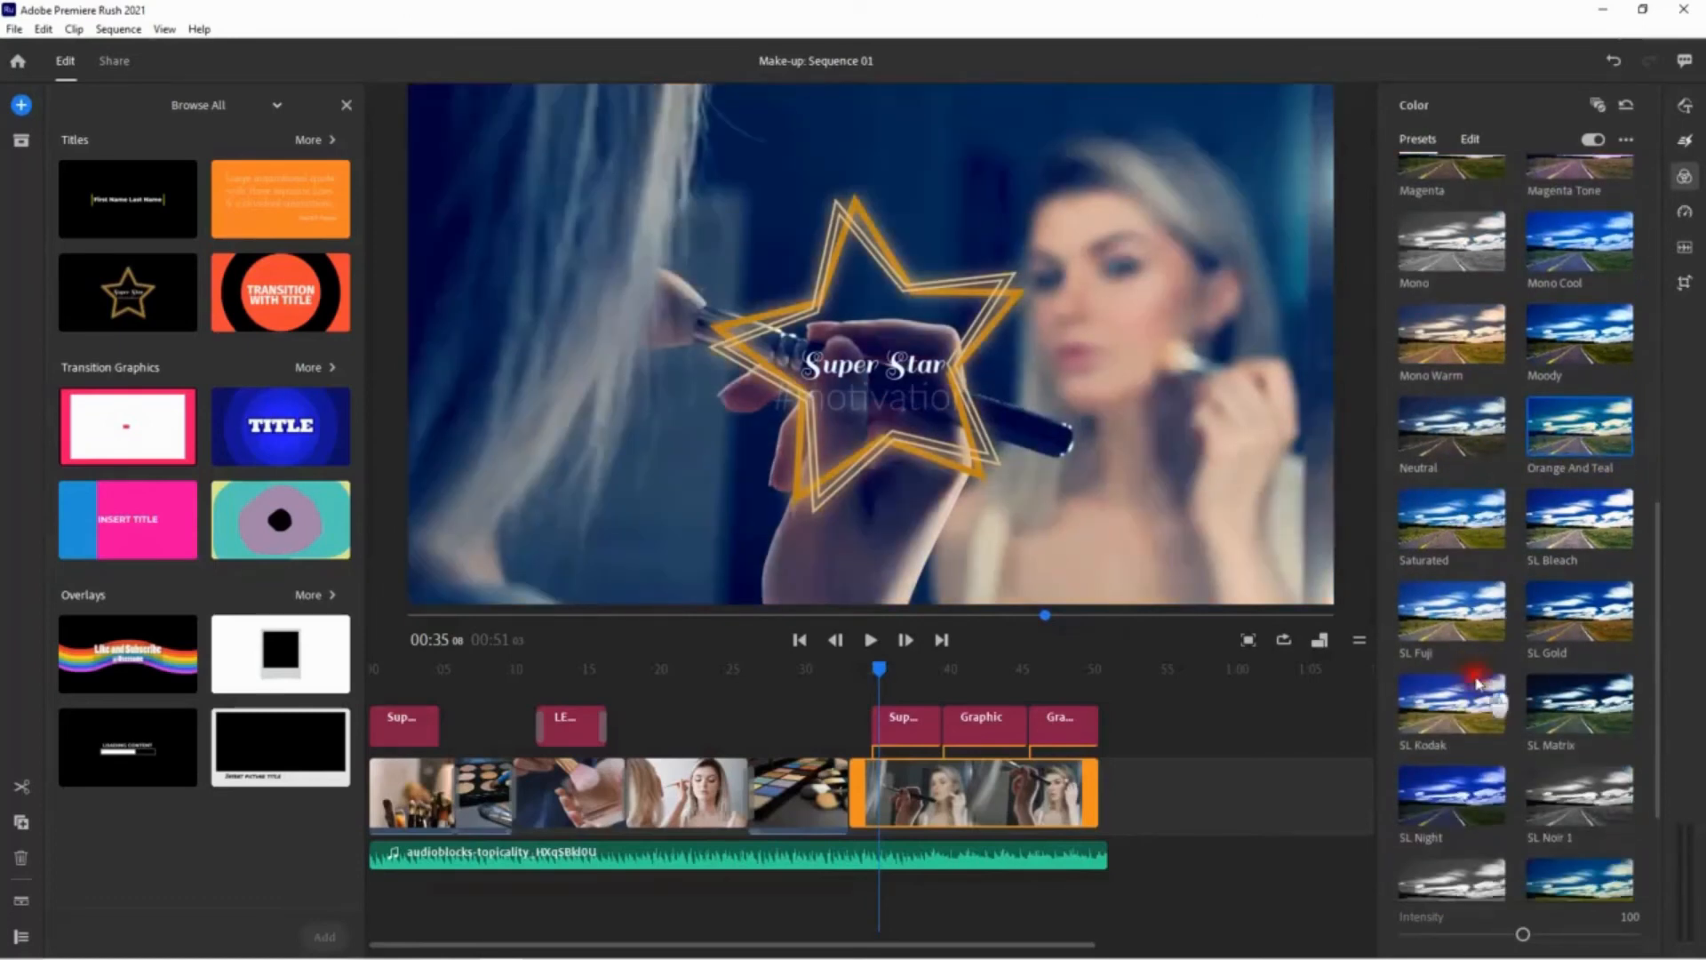
{"action": "left_click", "coordinate": [1477, 682]}
{"action": "scroll", "coordinate": [1482, 653], "scroll_direction": "down", "scroll_amount": 4}
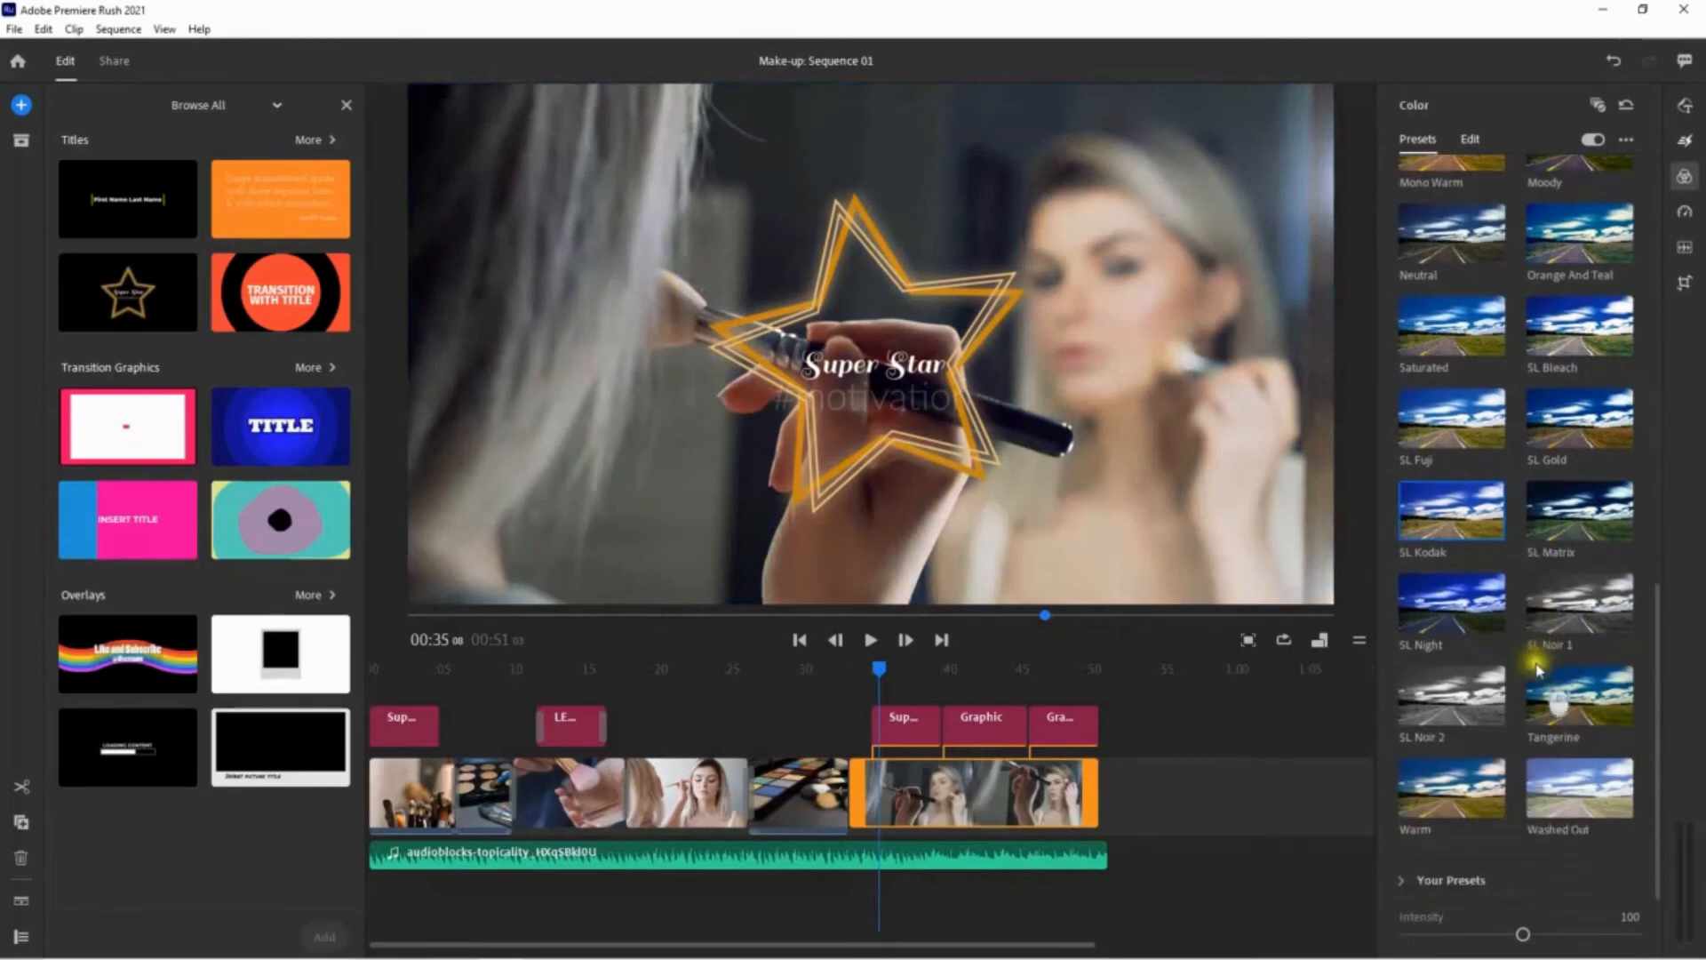
{"action": "left_click", "coordinate": [1568, 822]}
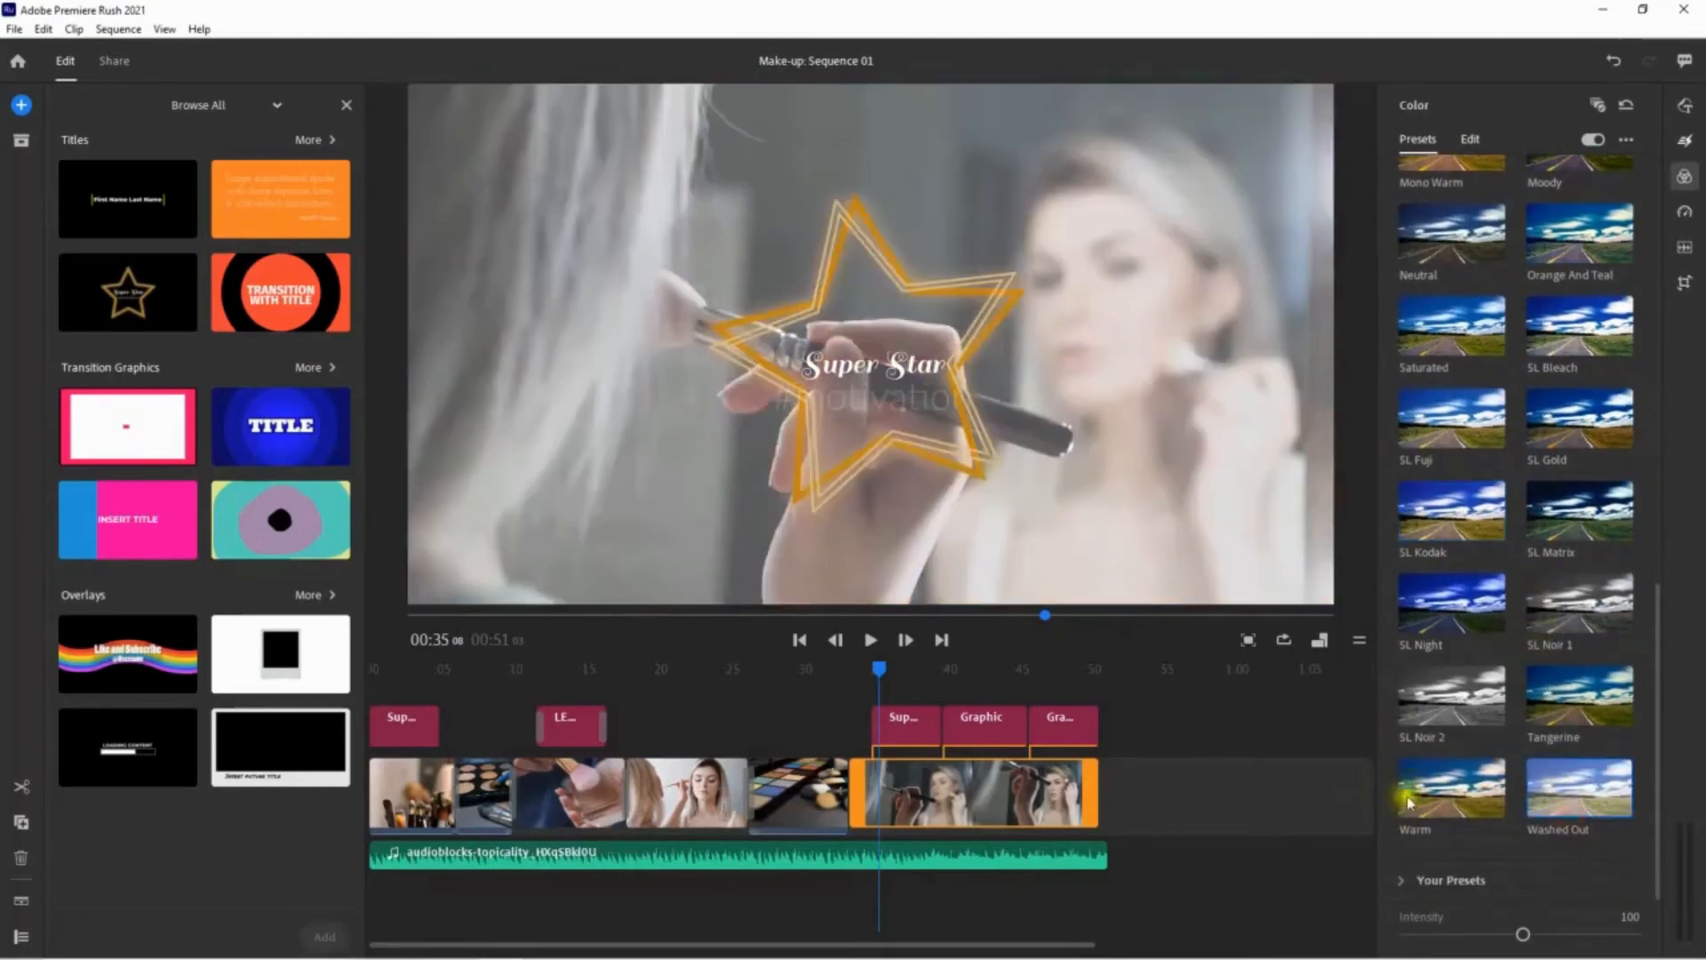
- Apply the Warm color preset to every video clip, working from the final mirror clip back to the opening brushes clip
{"action": "left_click", "coordinate": [1423, 791]}
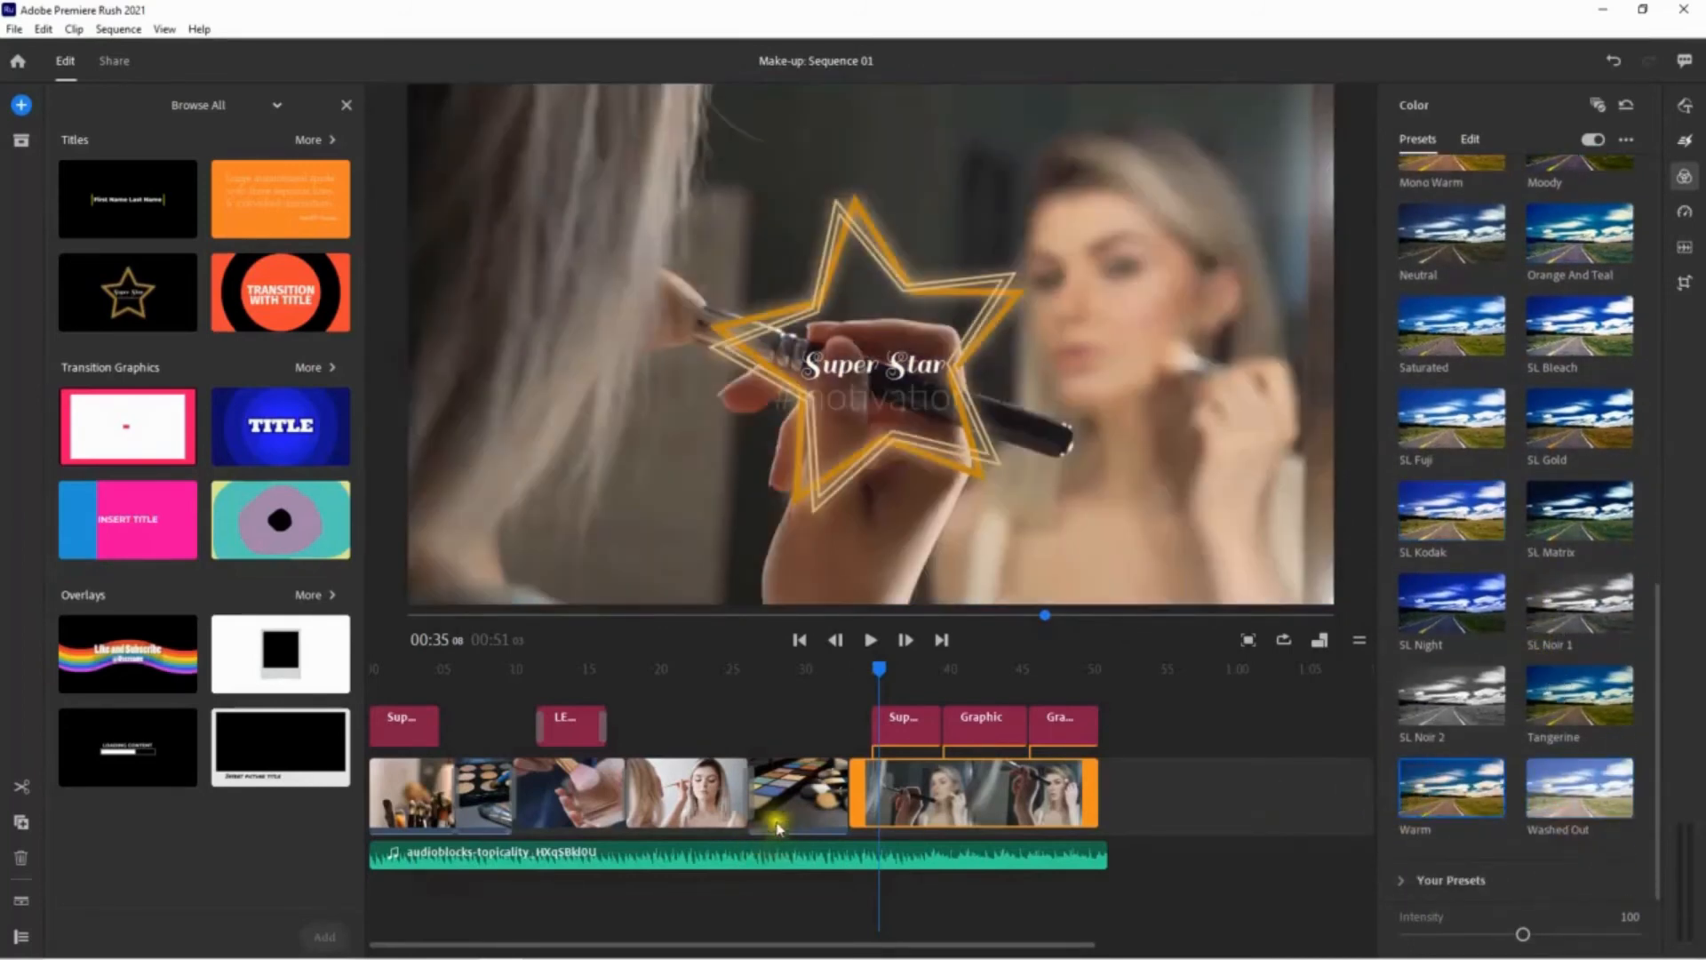
{"action": "left_click", "coordinate": [786, 804]}
{"action": "left_click", "coordinate": [1428, 807]}
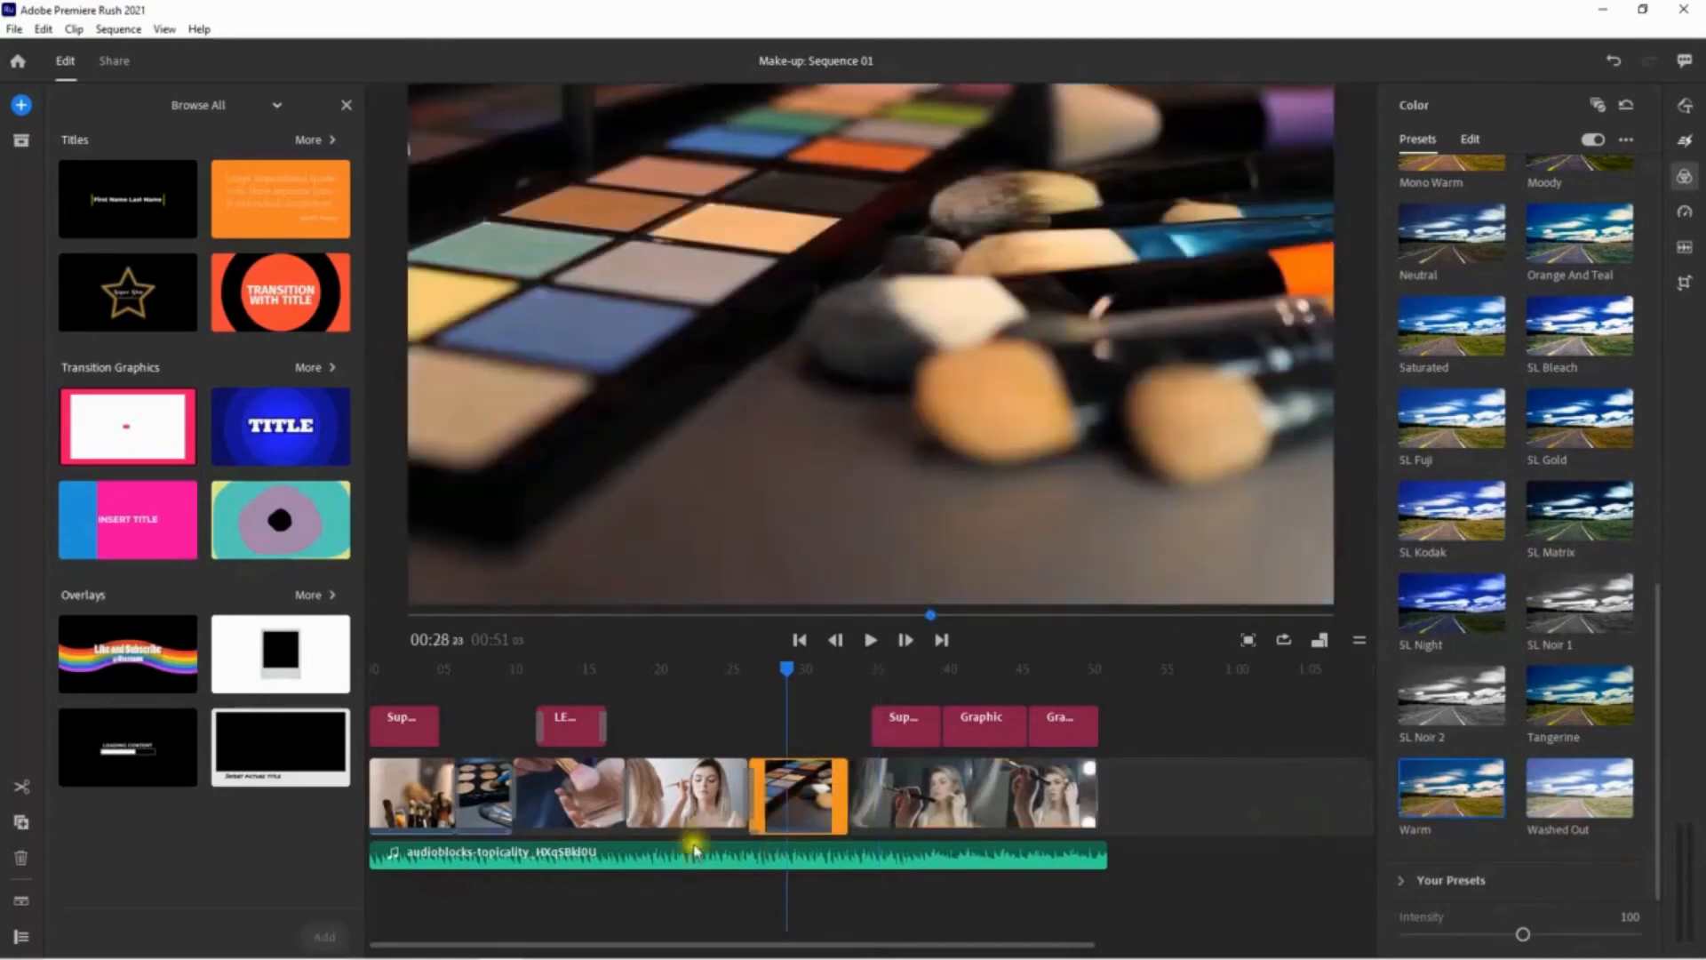
{"action": "left_click", "coordinate": [683, 795]}
{"action": "left_click", "coordinate": [1428, 798]}
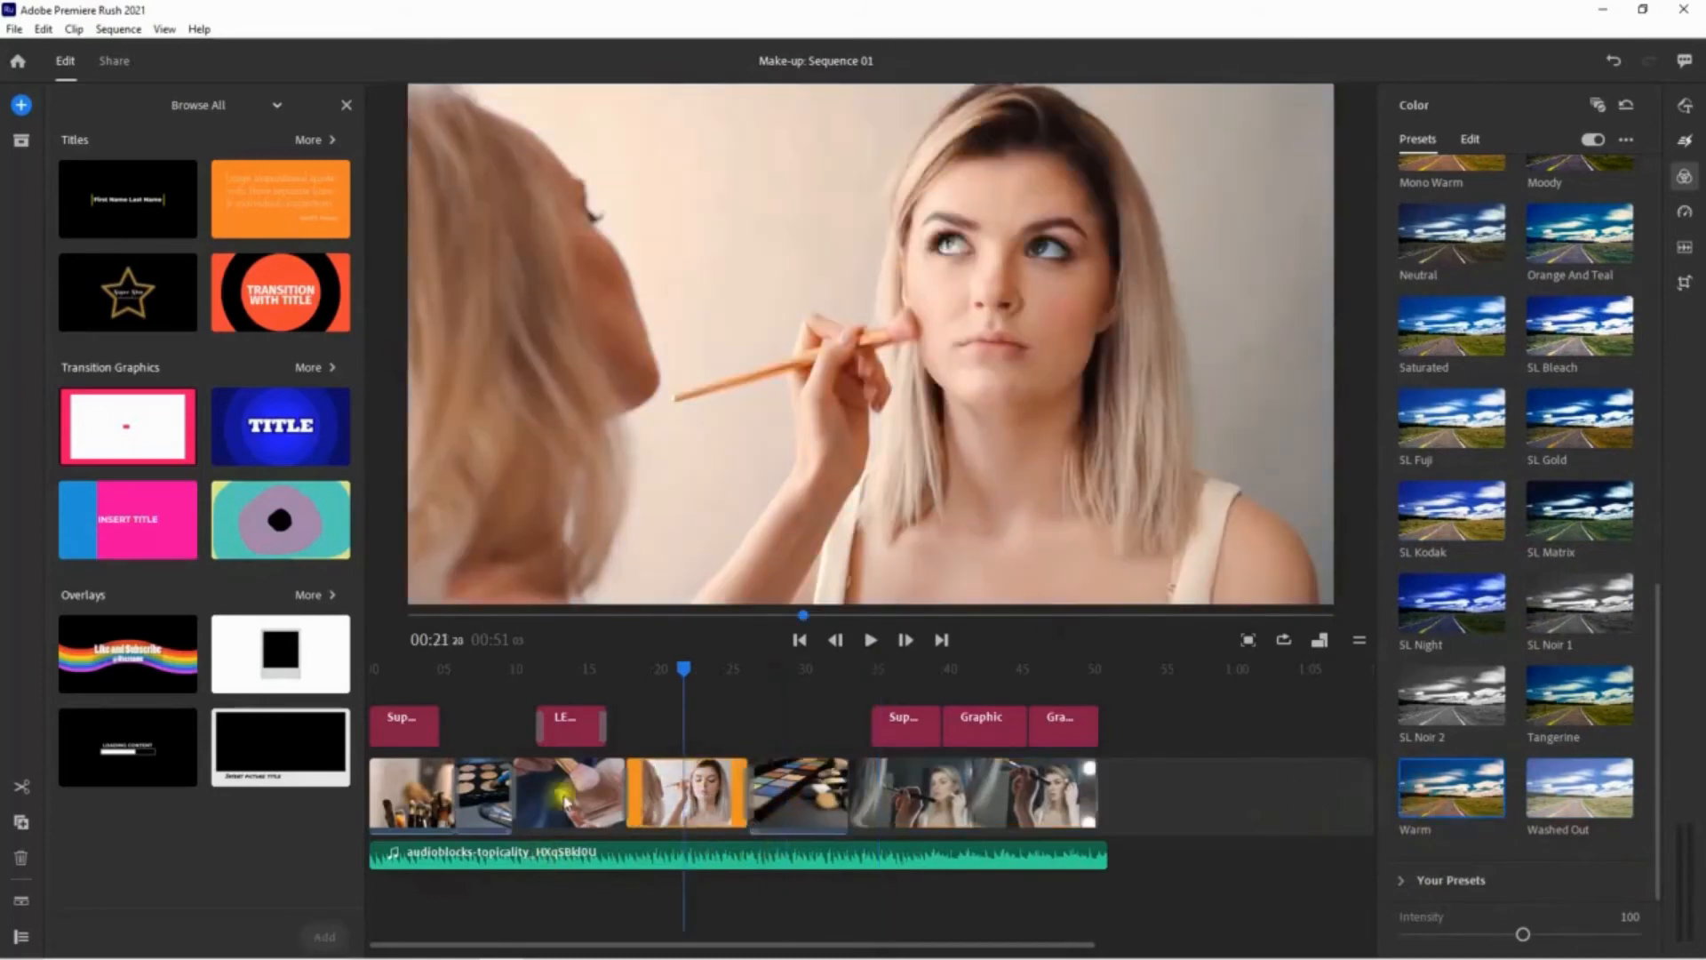
{"action": "left_click", "coordinate": [565, 798]}
{"action": "left_click", "coordinate": [1425, 794]}
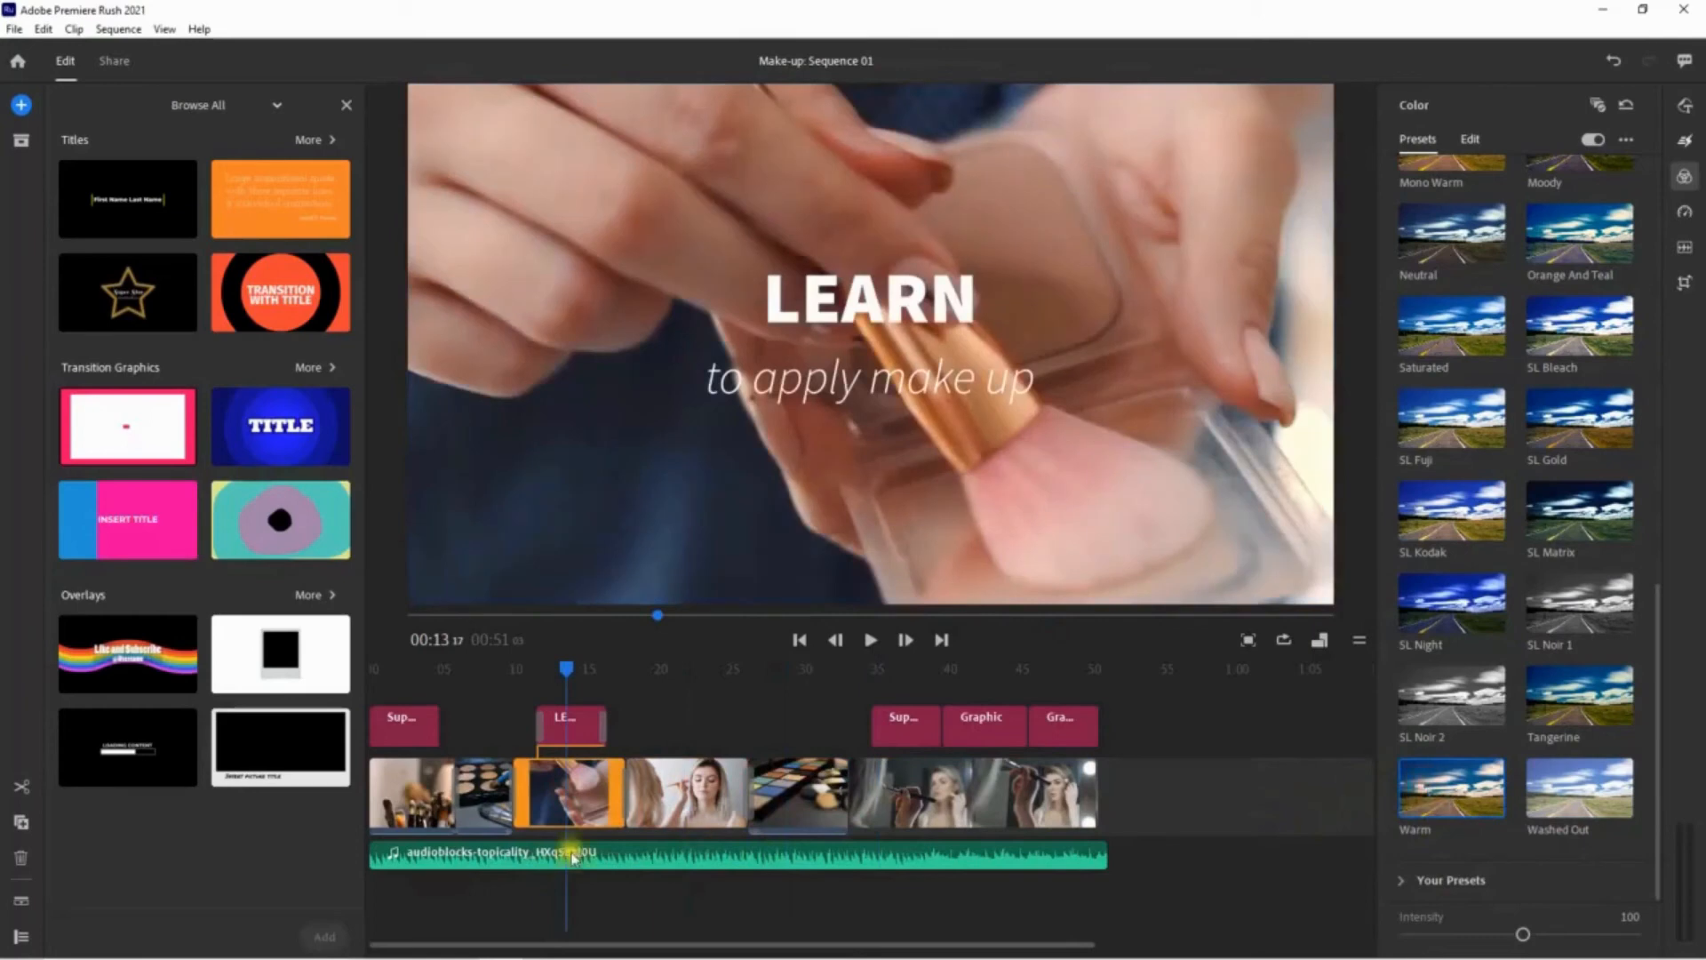
{"action": "left_click", "coordinate": [480, 795]}
{"action": "left_click", "coordinate": [1430, 797]}
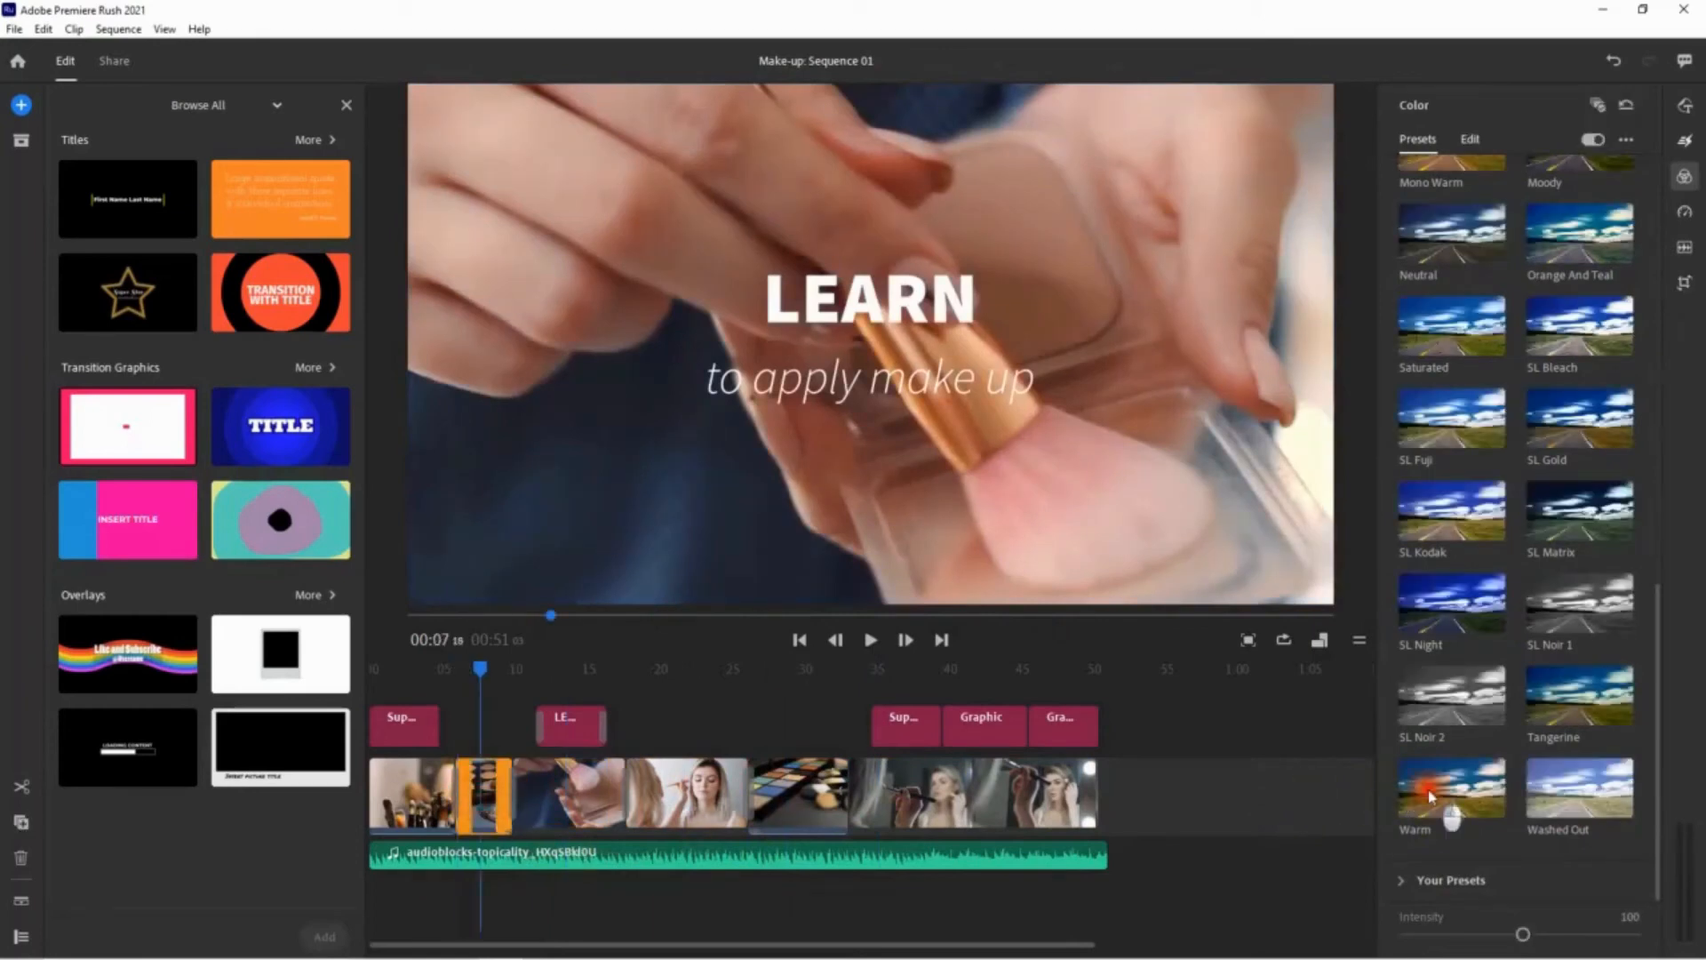
{"action": "left_click", "coordinate": [413, 794]}
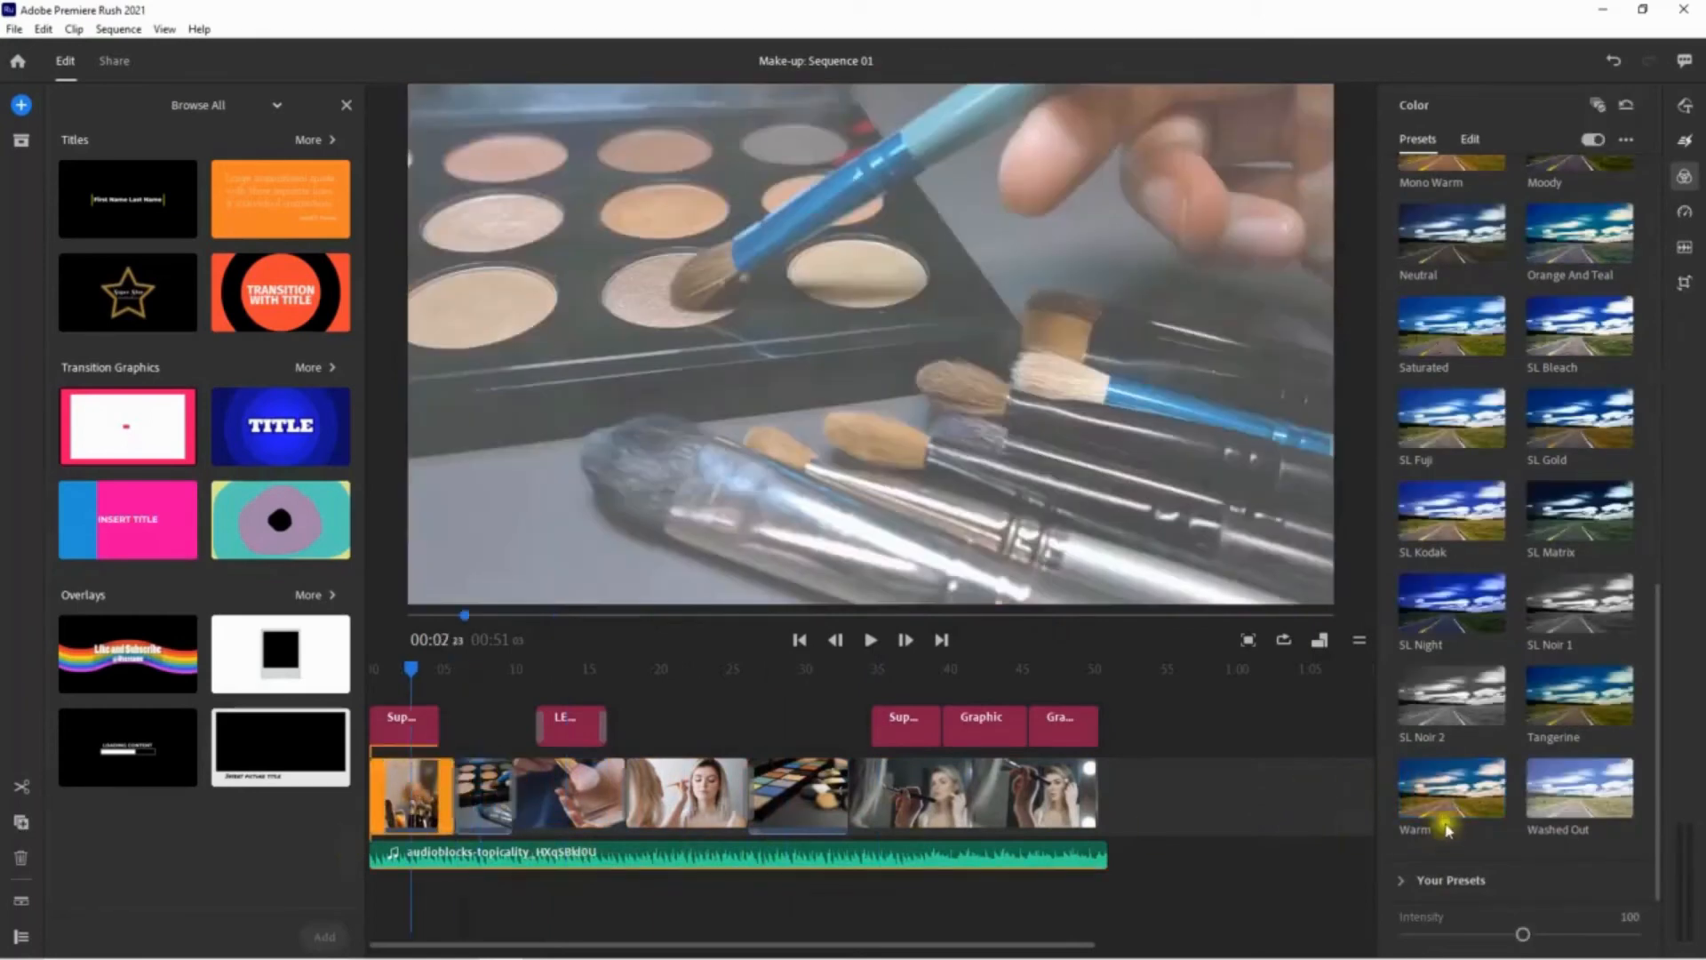
{"action": "left_click", "coordinate": [1432, 800]}
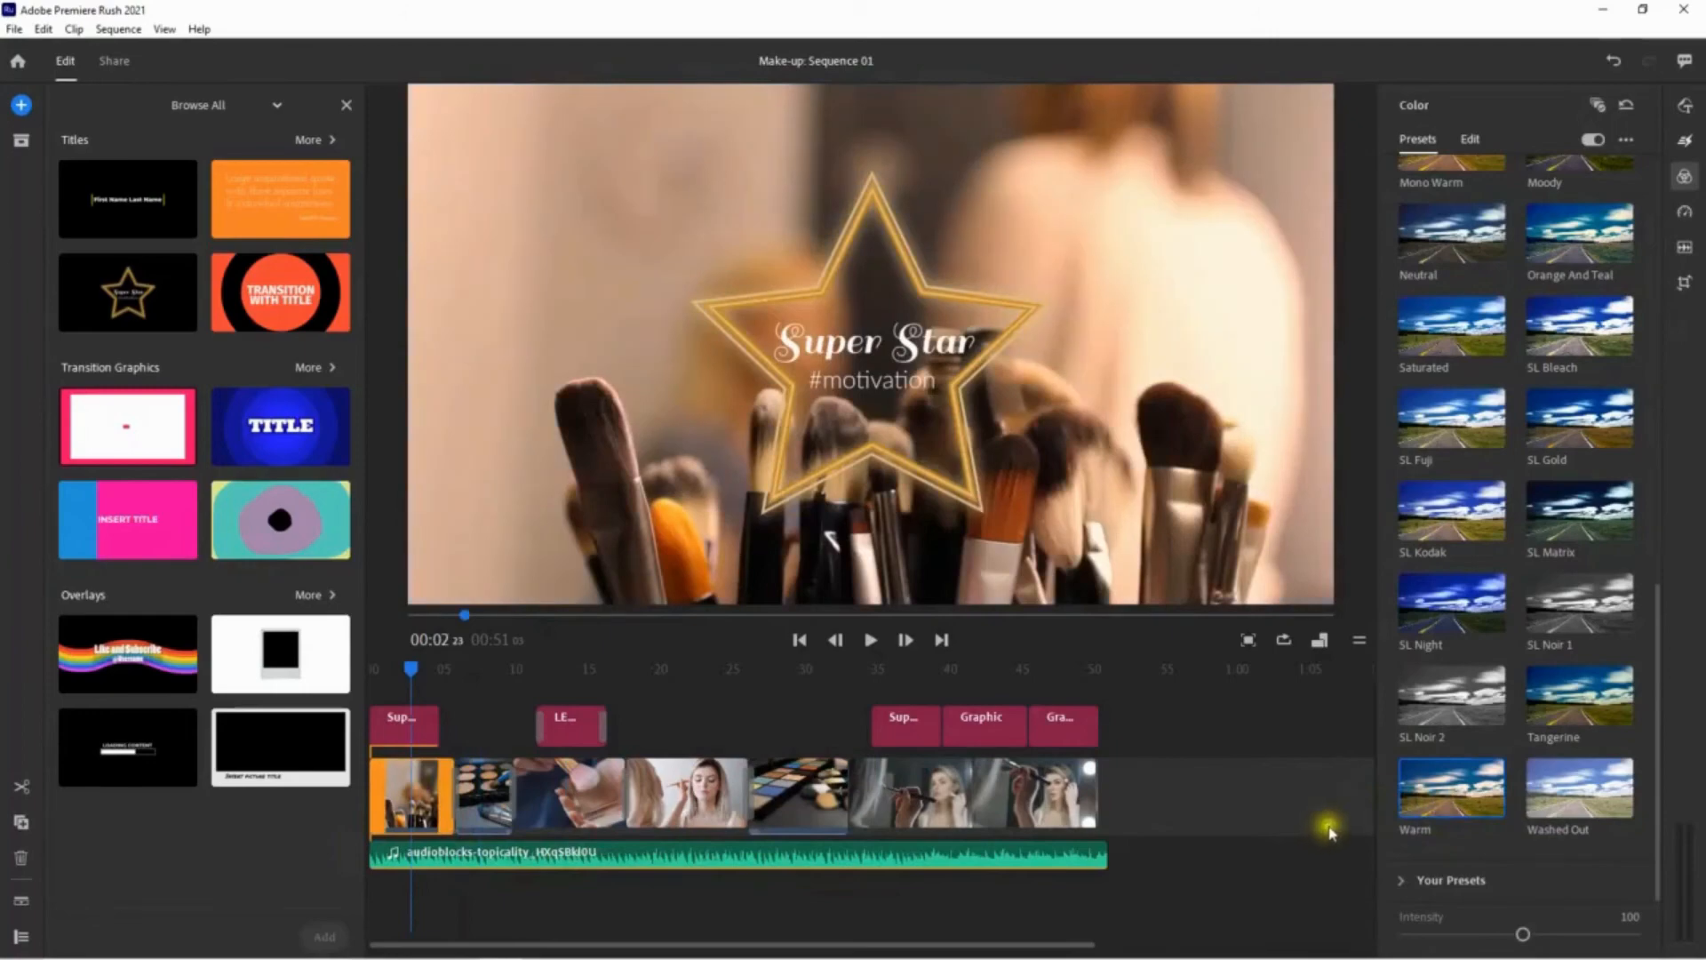
- Close the graphics template browser, show the graphic settings and play the sequence from 00:00 into the LEARN title
{"action": "scroll", "coordinate": [1483, 745], "scroll_direction": "up", "scroll_amount": 9}
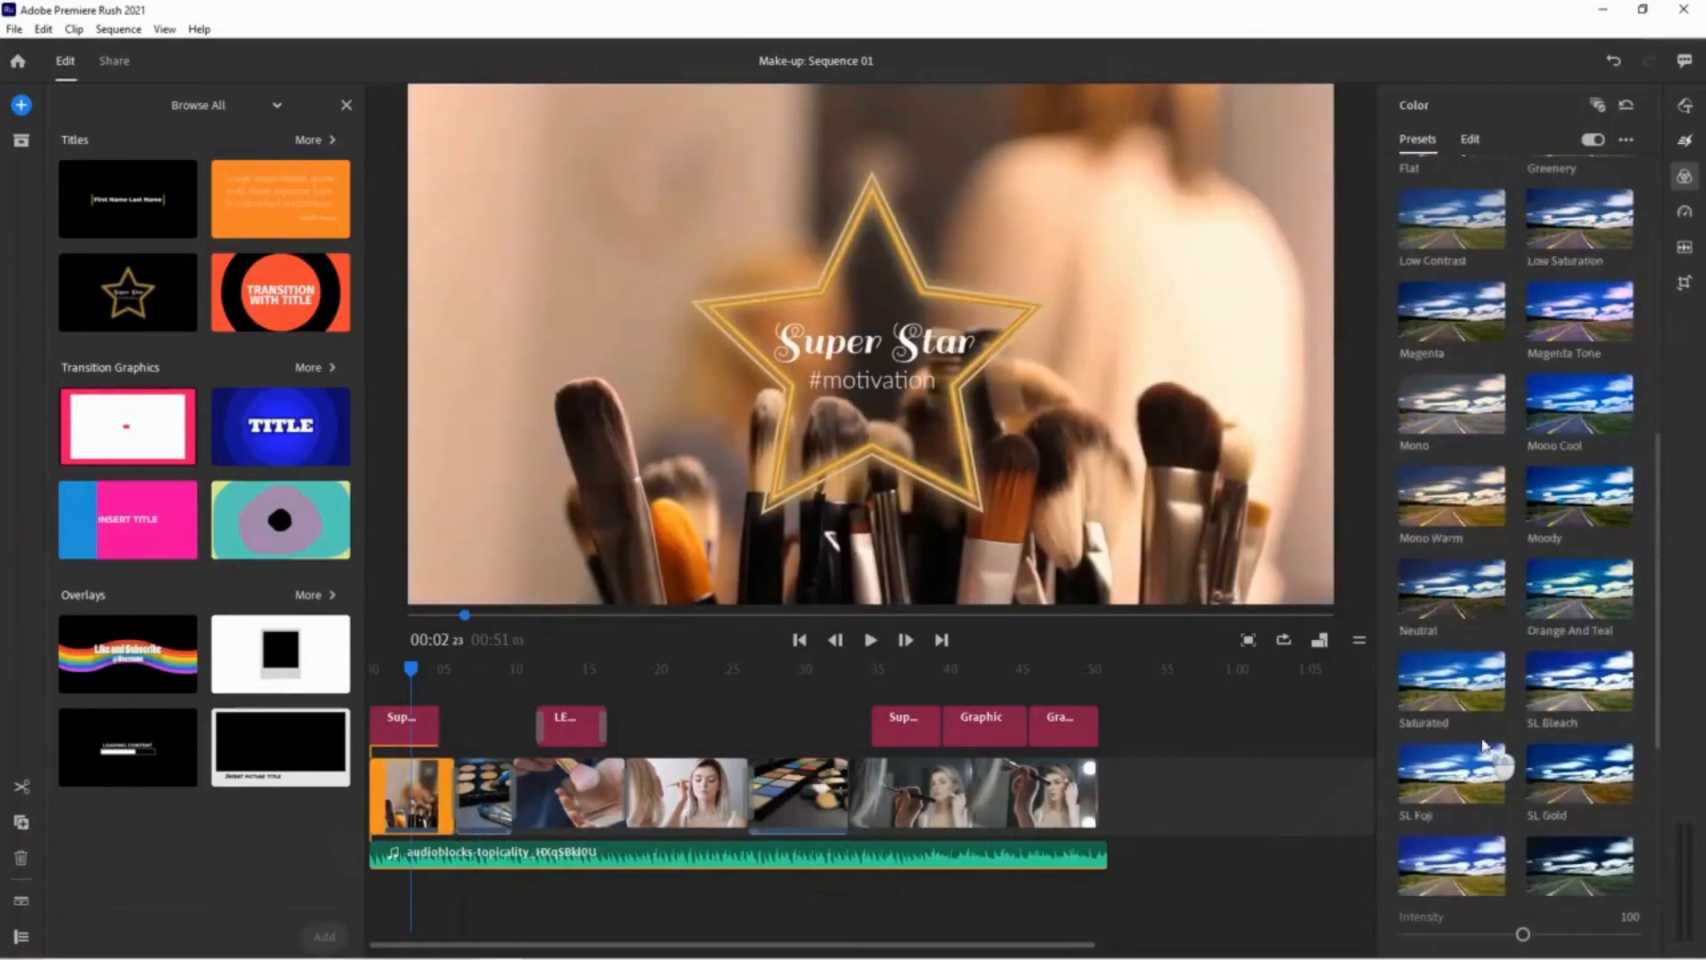
{"action": "scroll", "coordinate": [1483, 745], "scroll_direction": "up", "scroll_amount": 3}
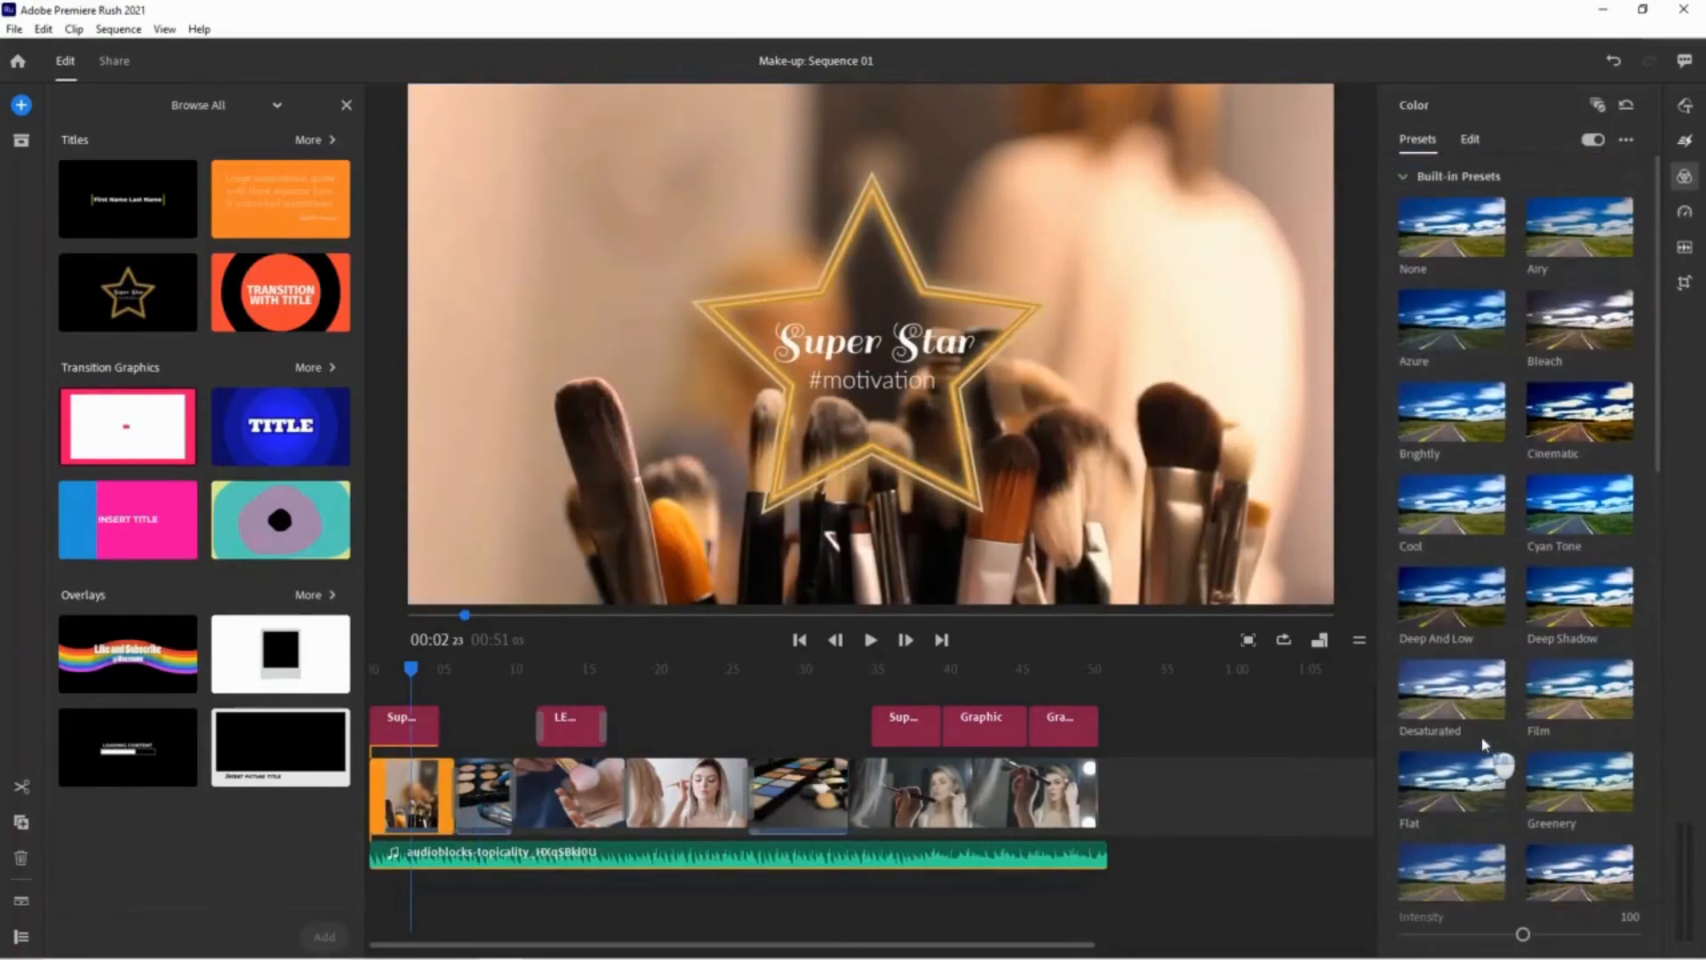
{"action": "left_click", "coordinate": [347, 105]}
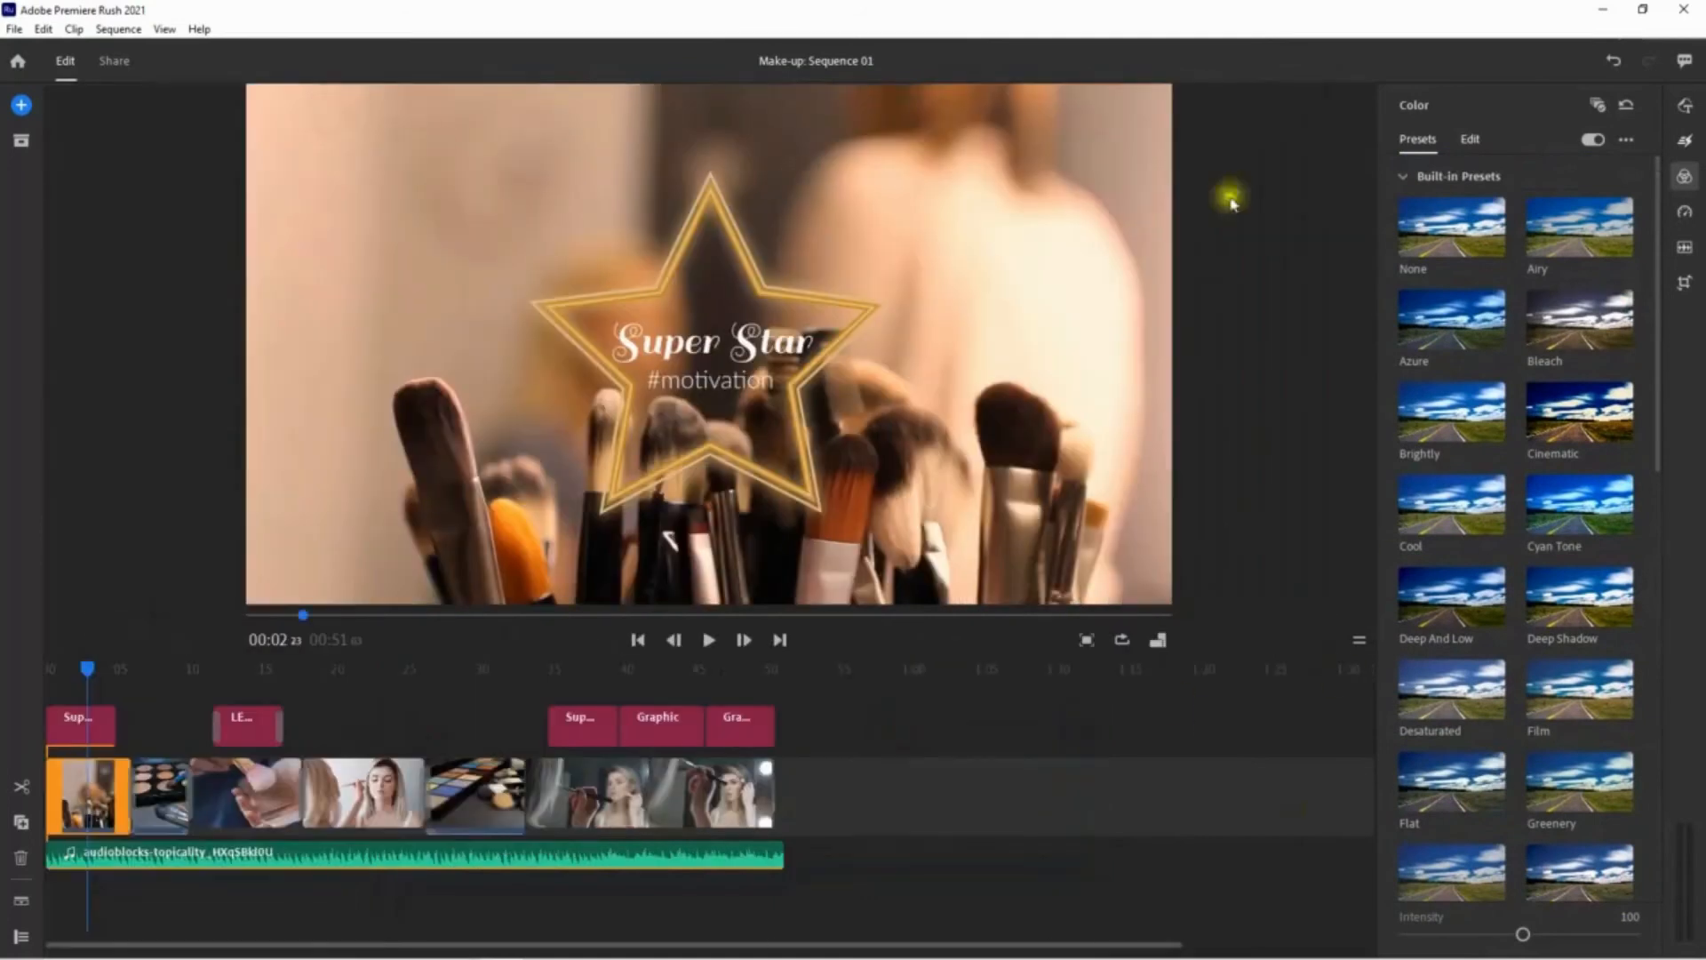
{"action": "left_click", "coordinate": [1686, 108]}
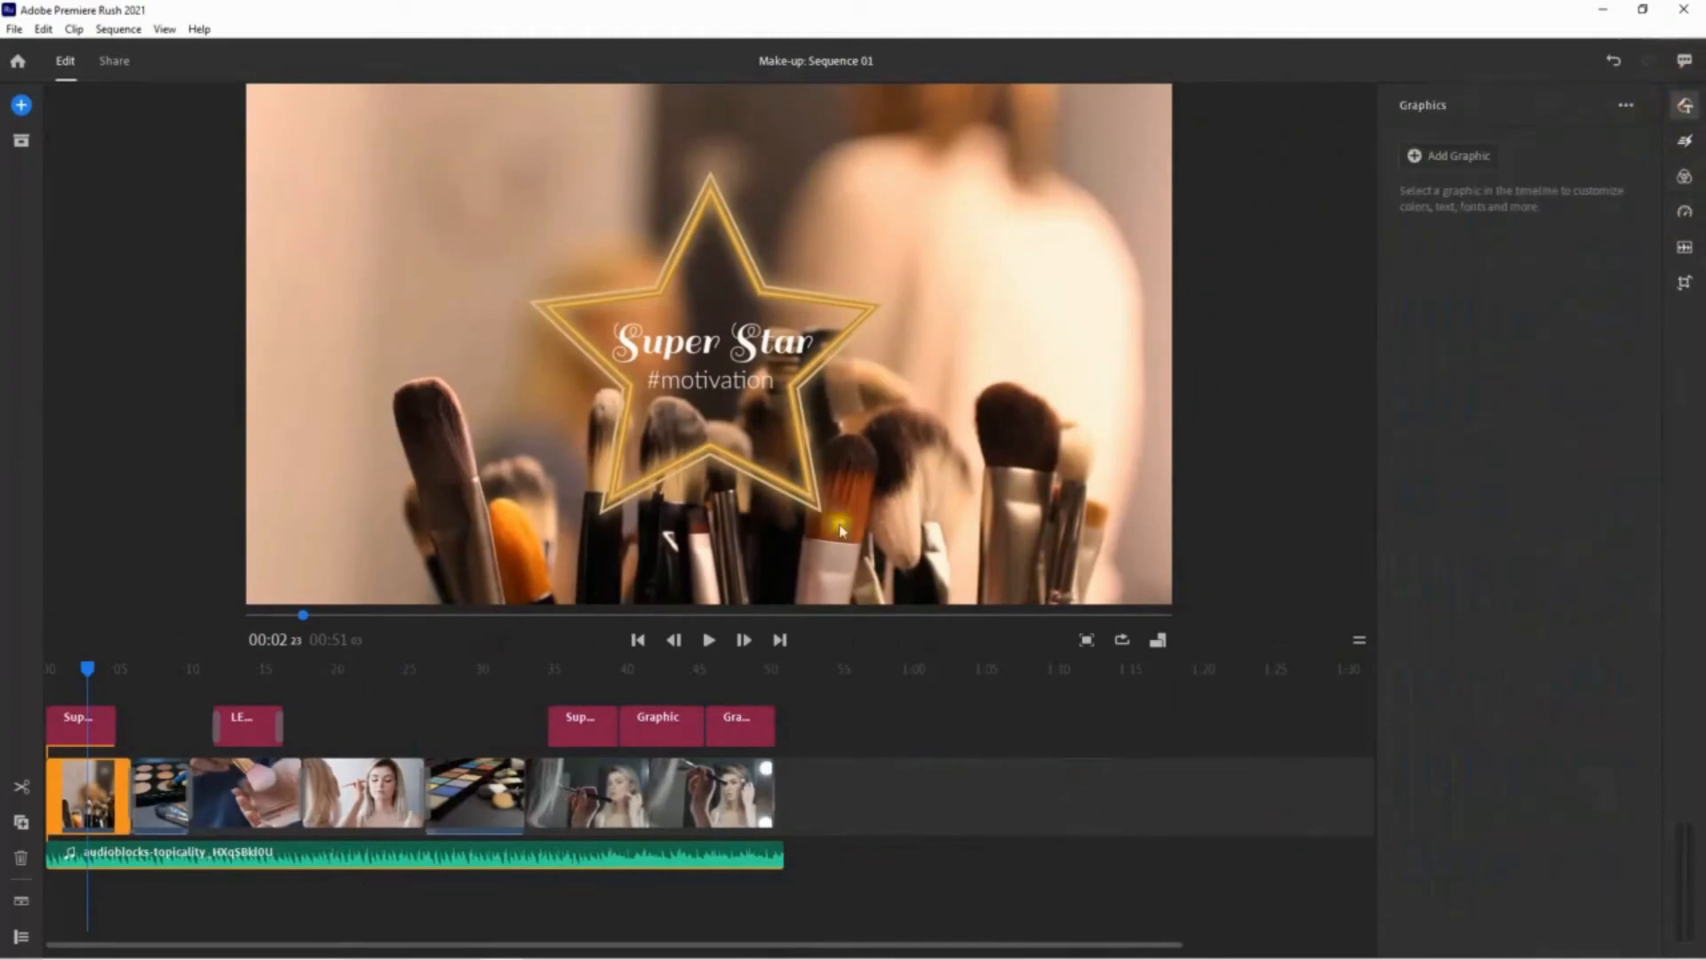
{"action": "left_click_drag", "start_coordinate": [101, 681], "coordinate": [12, 675]}
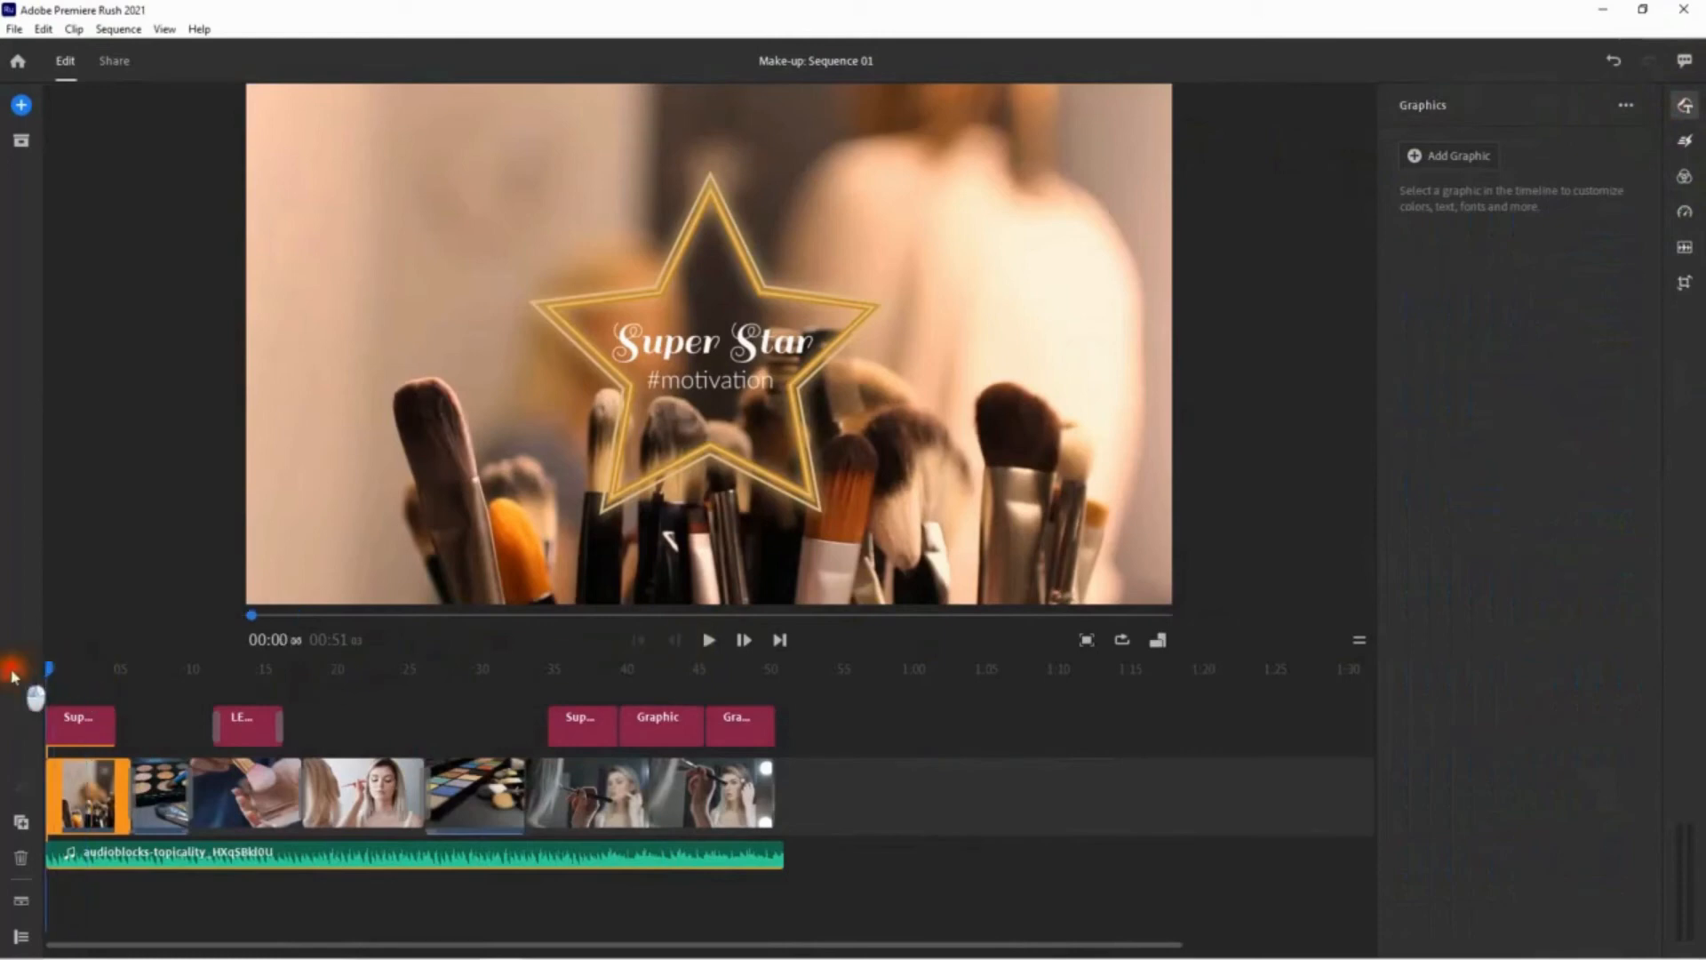
{"action": "left_click", "coordinate": [709, 640]}
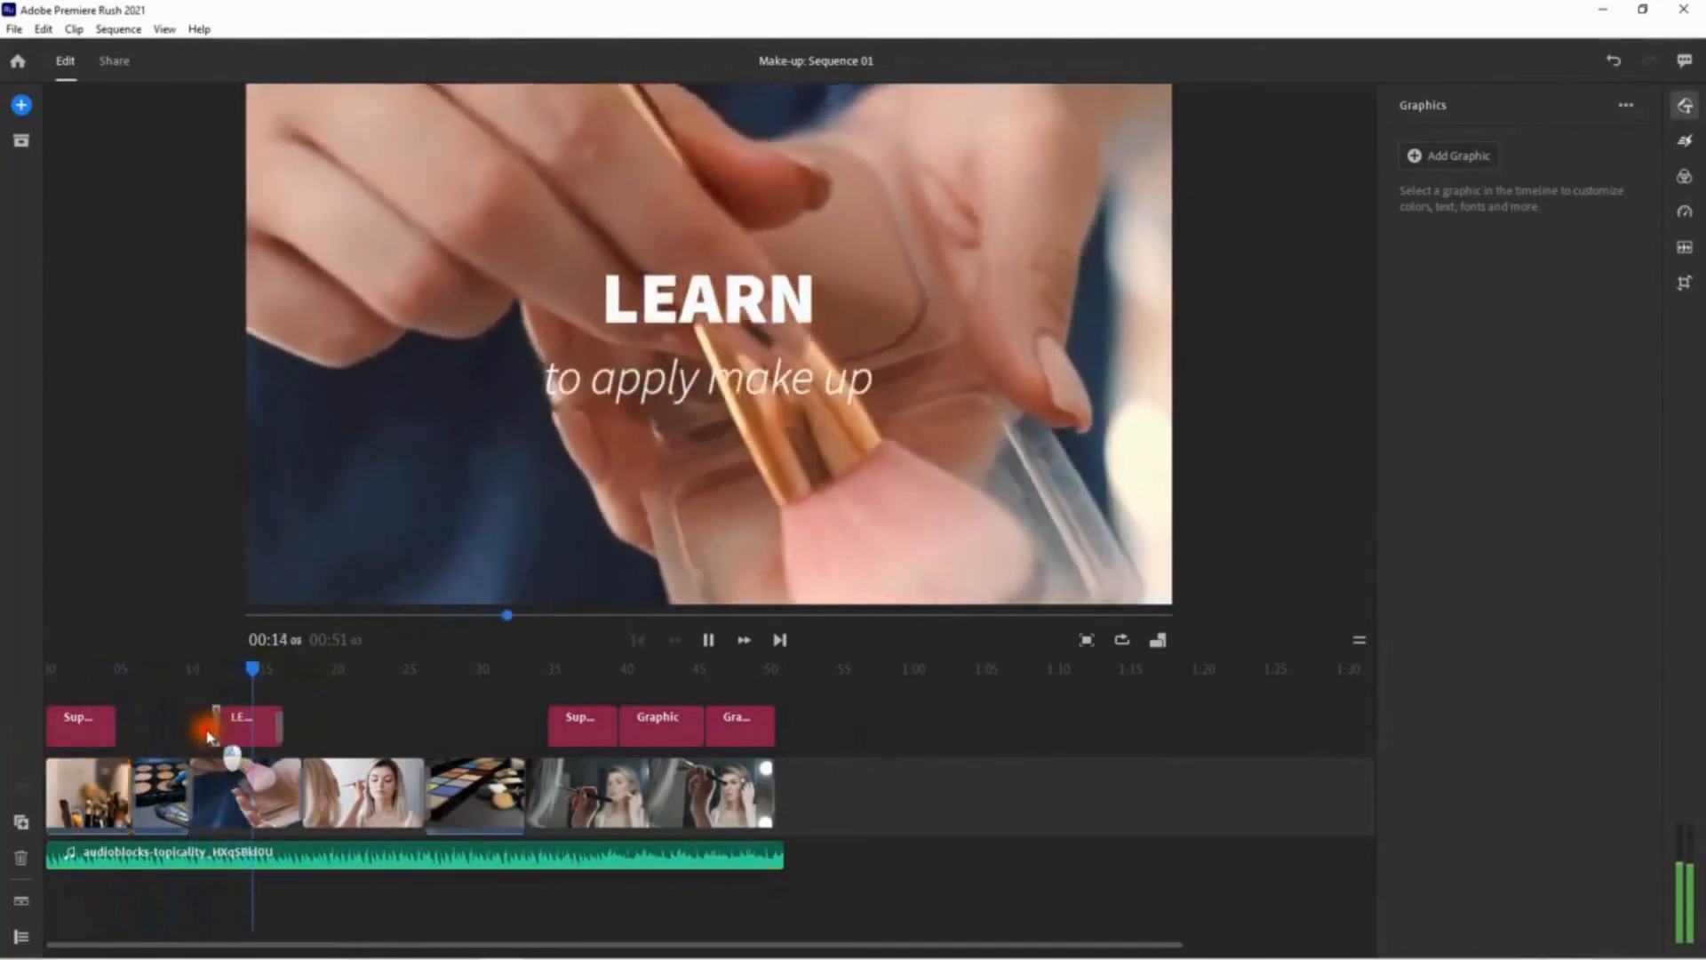
- Move the LEARN title earlier to start with the powder-brush clip, and undo the stray shift of the clip and title near 00:16
{"action": "left_click", "coordinate": [239, 737]}
{"action": "left_click_drag", "start_coordinate": [235, 740], "coordinate": [239, 744]}
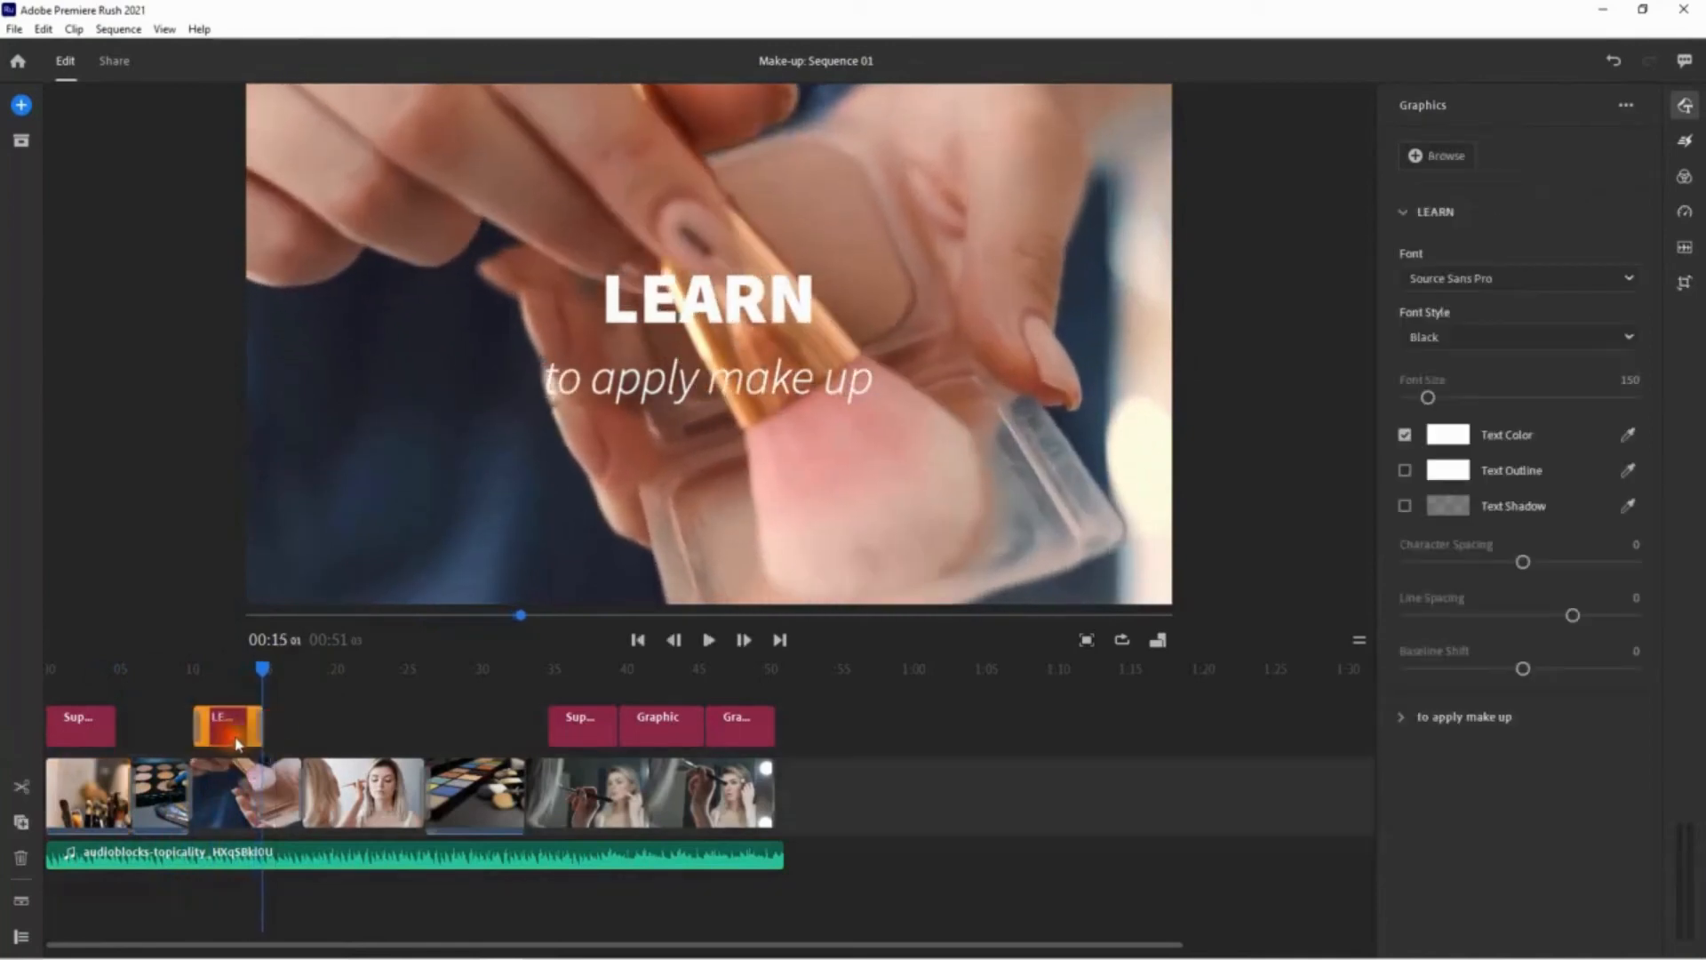
{"action": "left_click", "coordinate": [265, 736]}
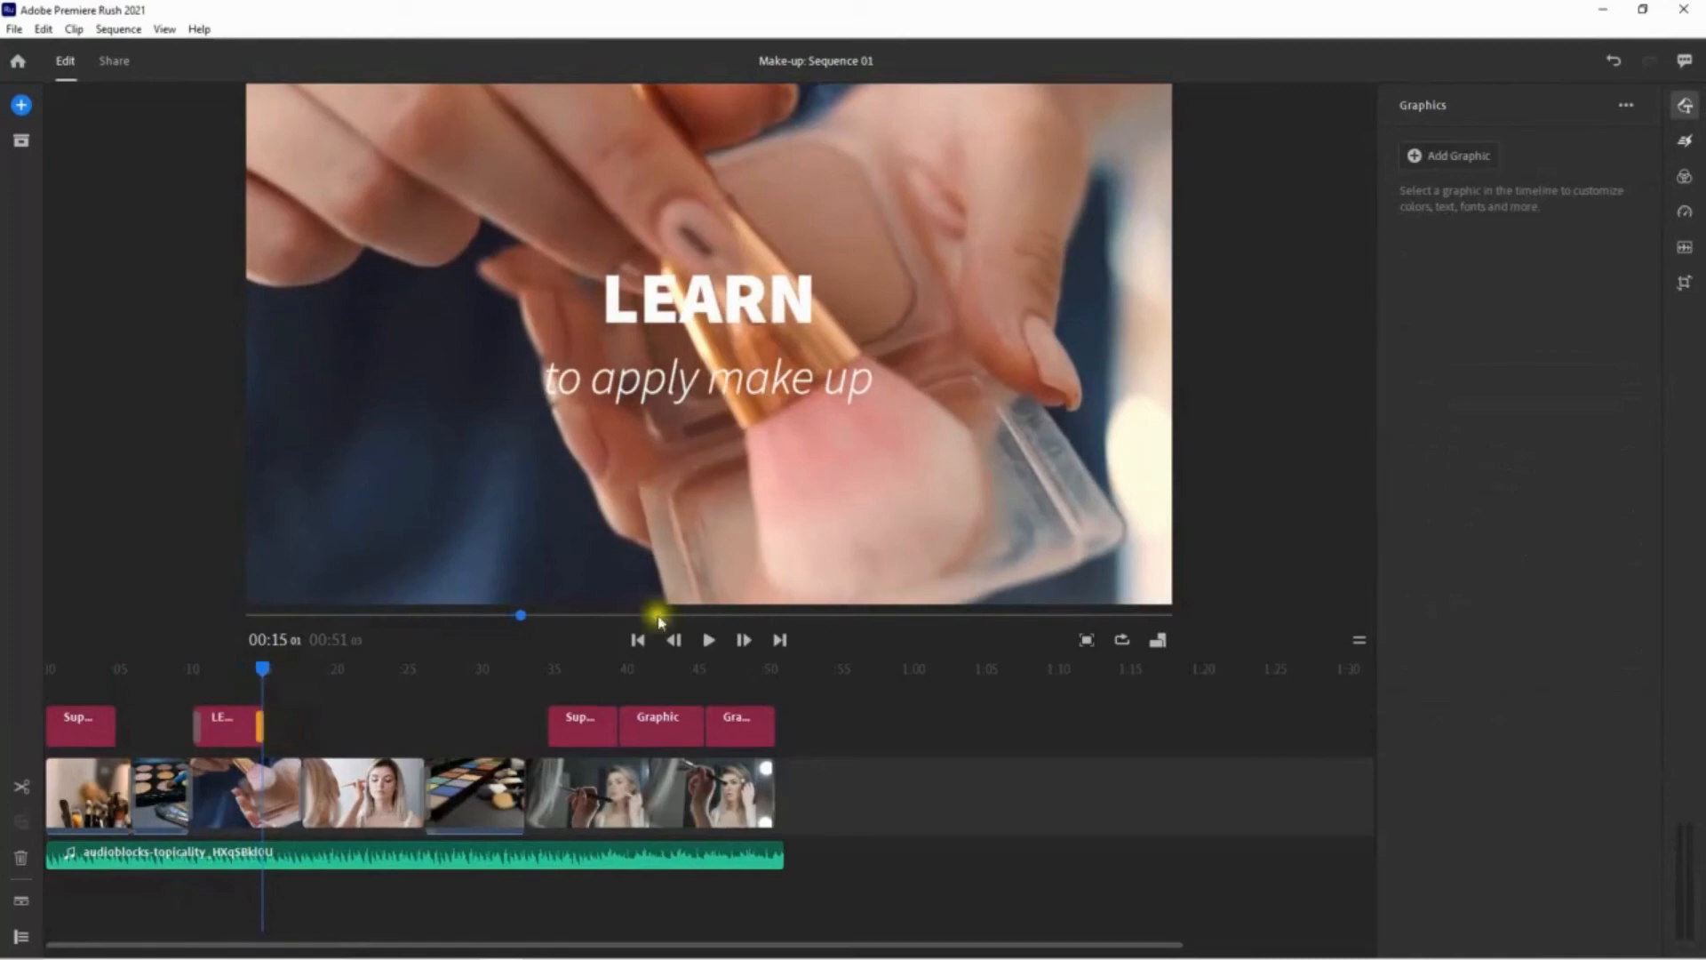
{"action": "left_click", "coordinate": [711, 640]}
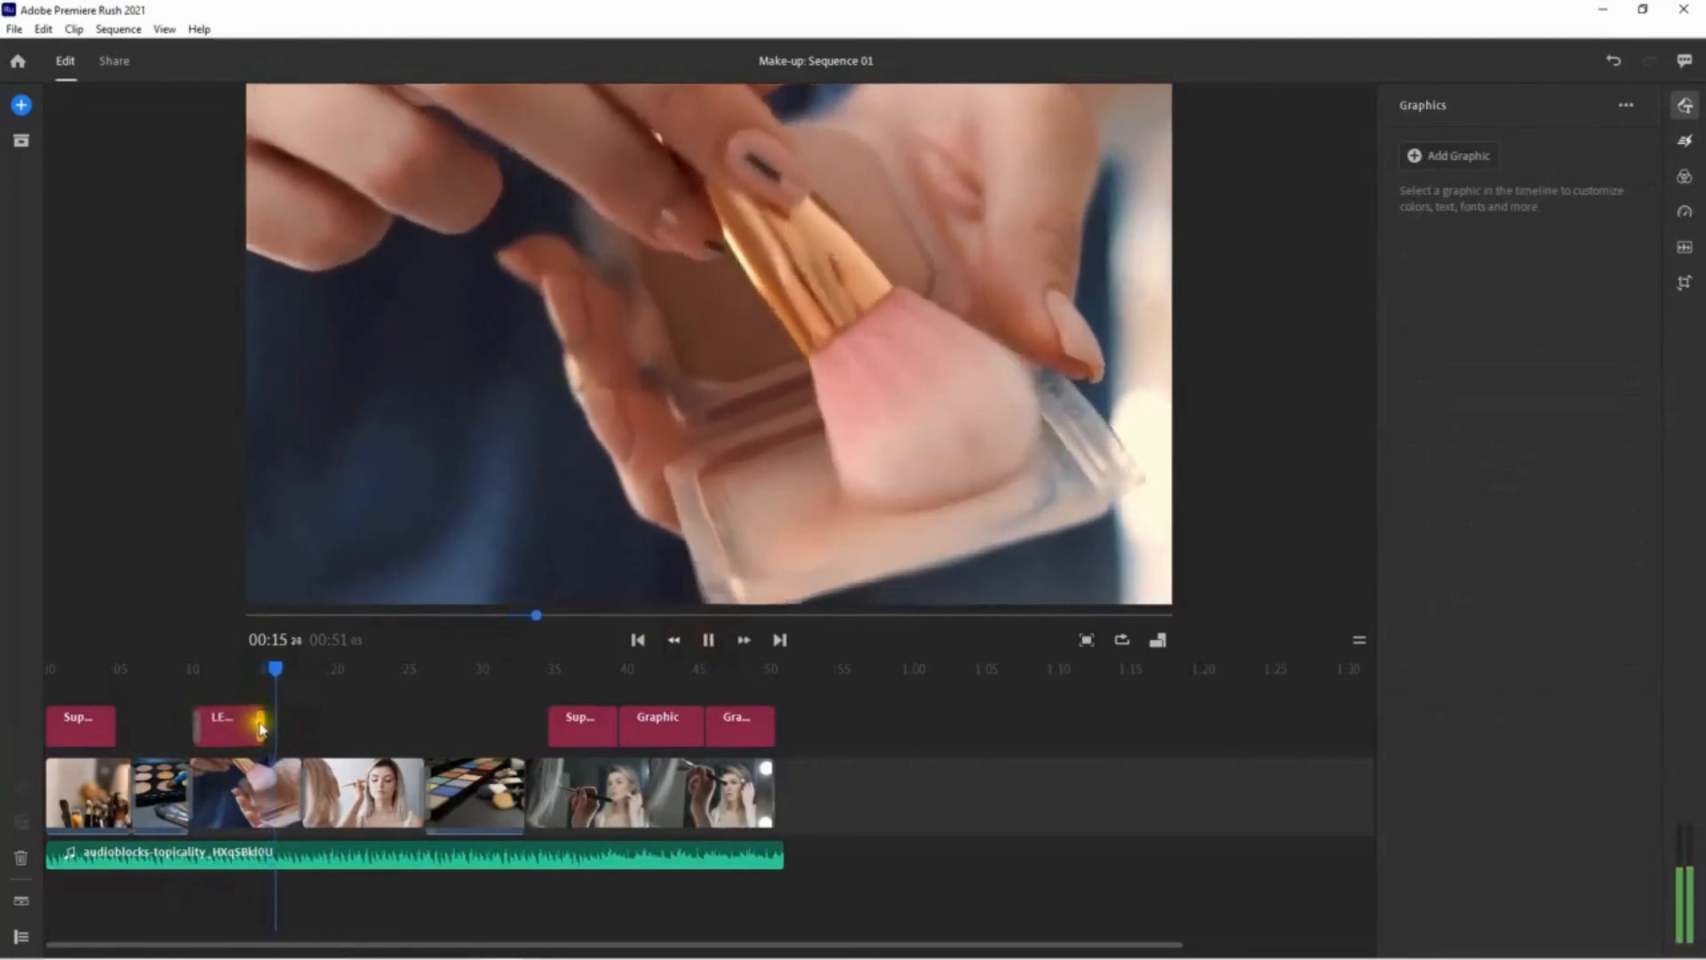
{"action": "left_click_drag", "start_coordinate": [265, 728], "coordinate": [277, 725]}
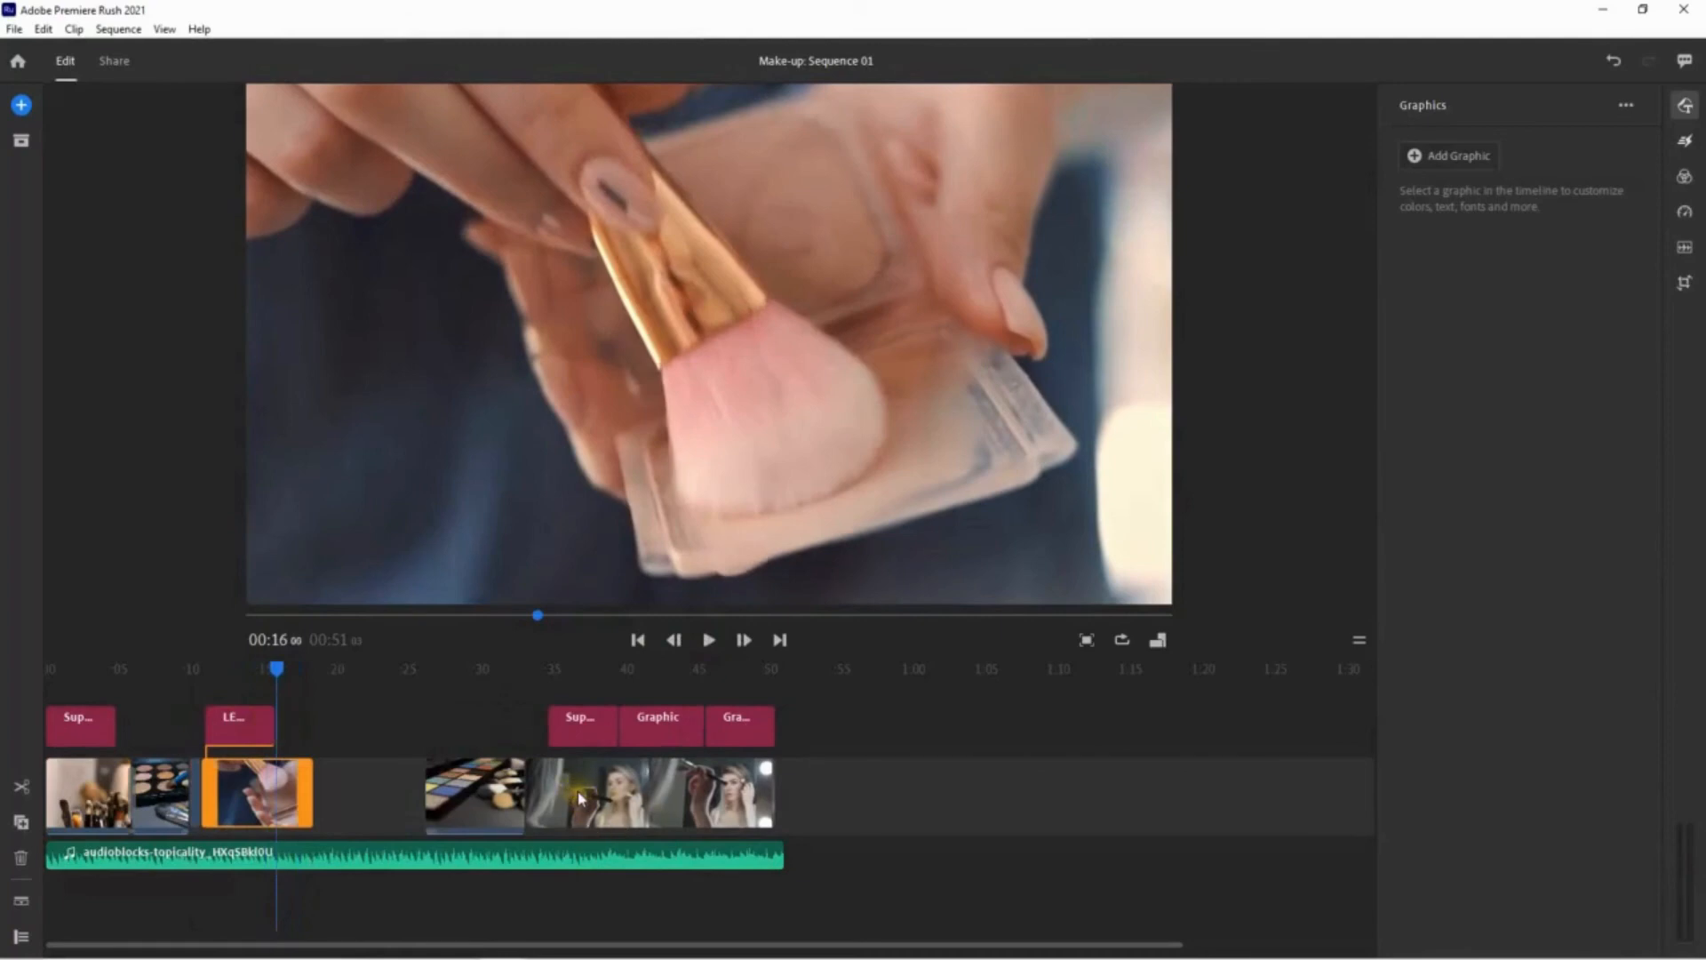
{"action": "key", "text": "ctrl+z"}
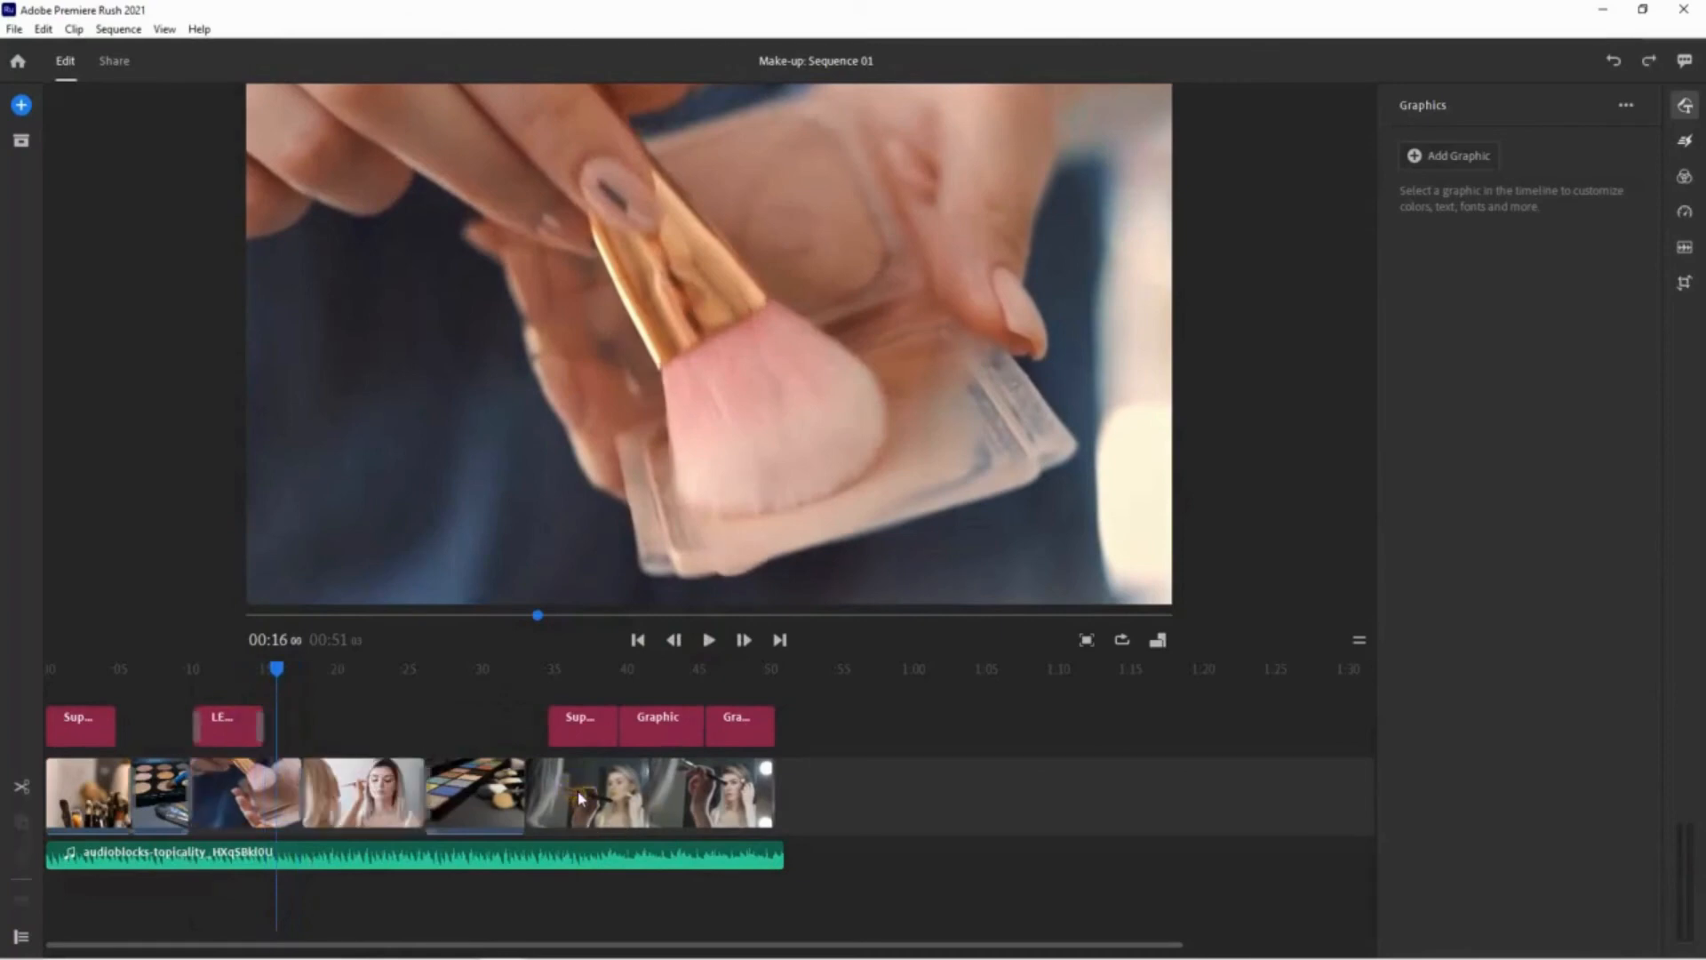
- Play the sequence from 00:16 into the thumbs-up overlay, and replay it from about 00:05 to about 00:19
{"action": "left_click", "coordinate": [703, 639]}
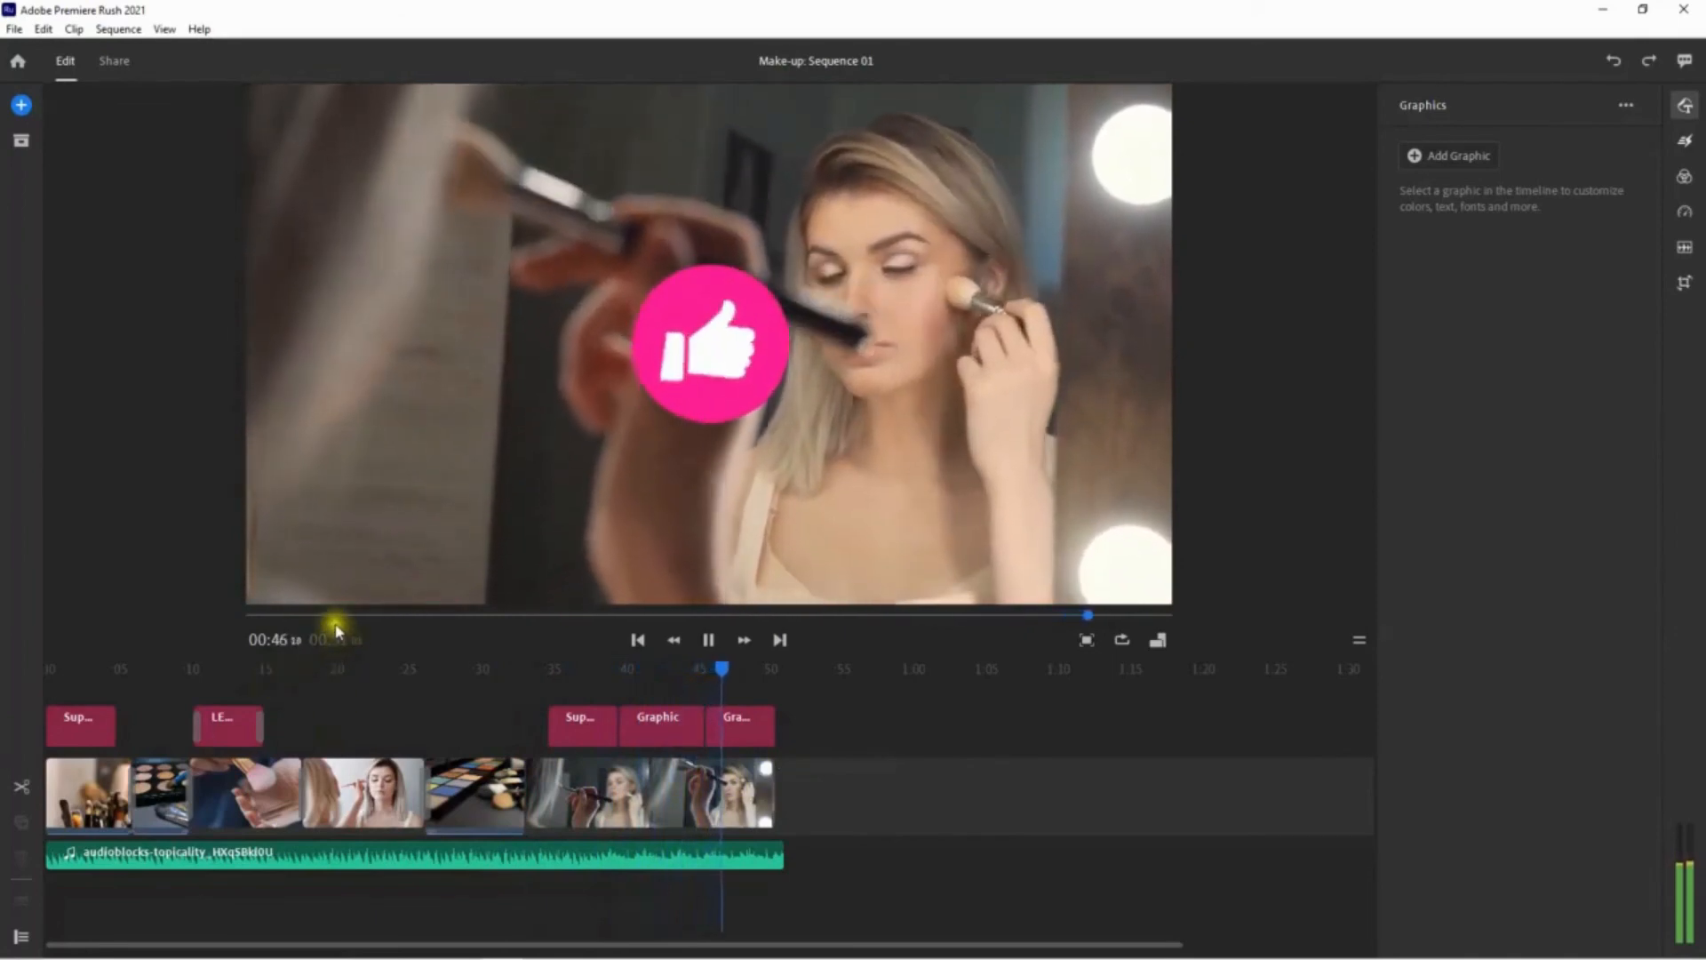
{"action": "left_click", "coordinate": [335, 617]}
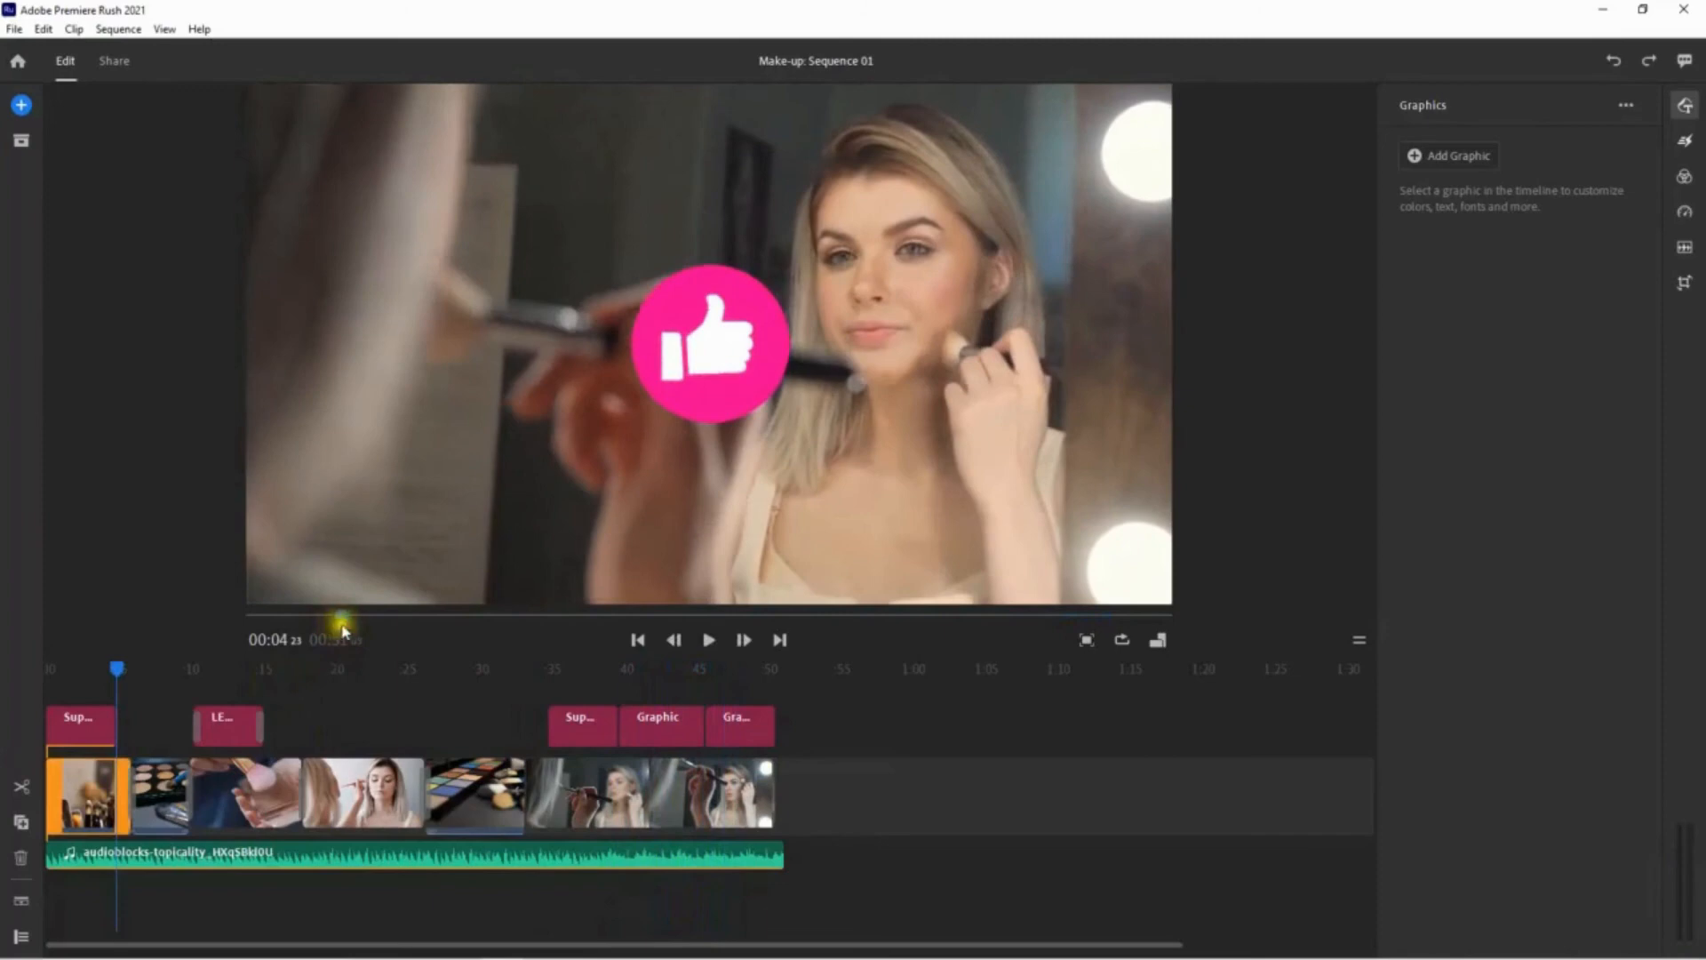
{"action": "left_click", "coordinate": [709, 640]}
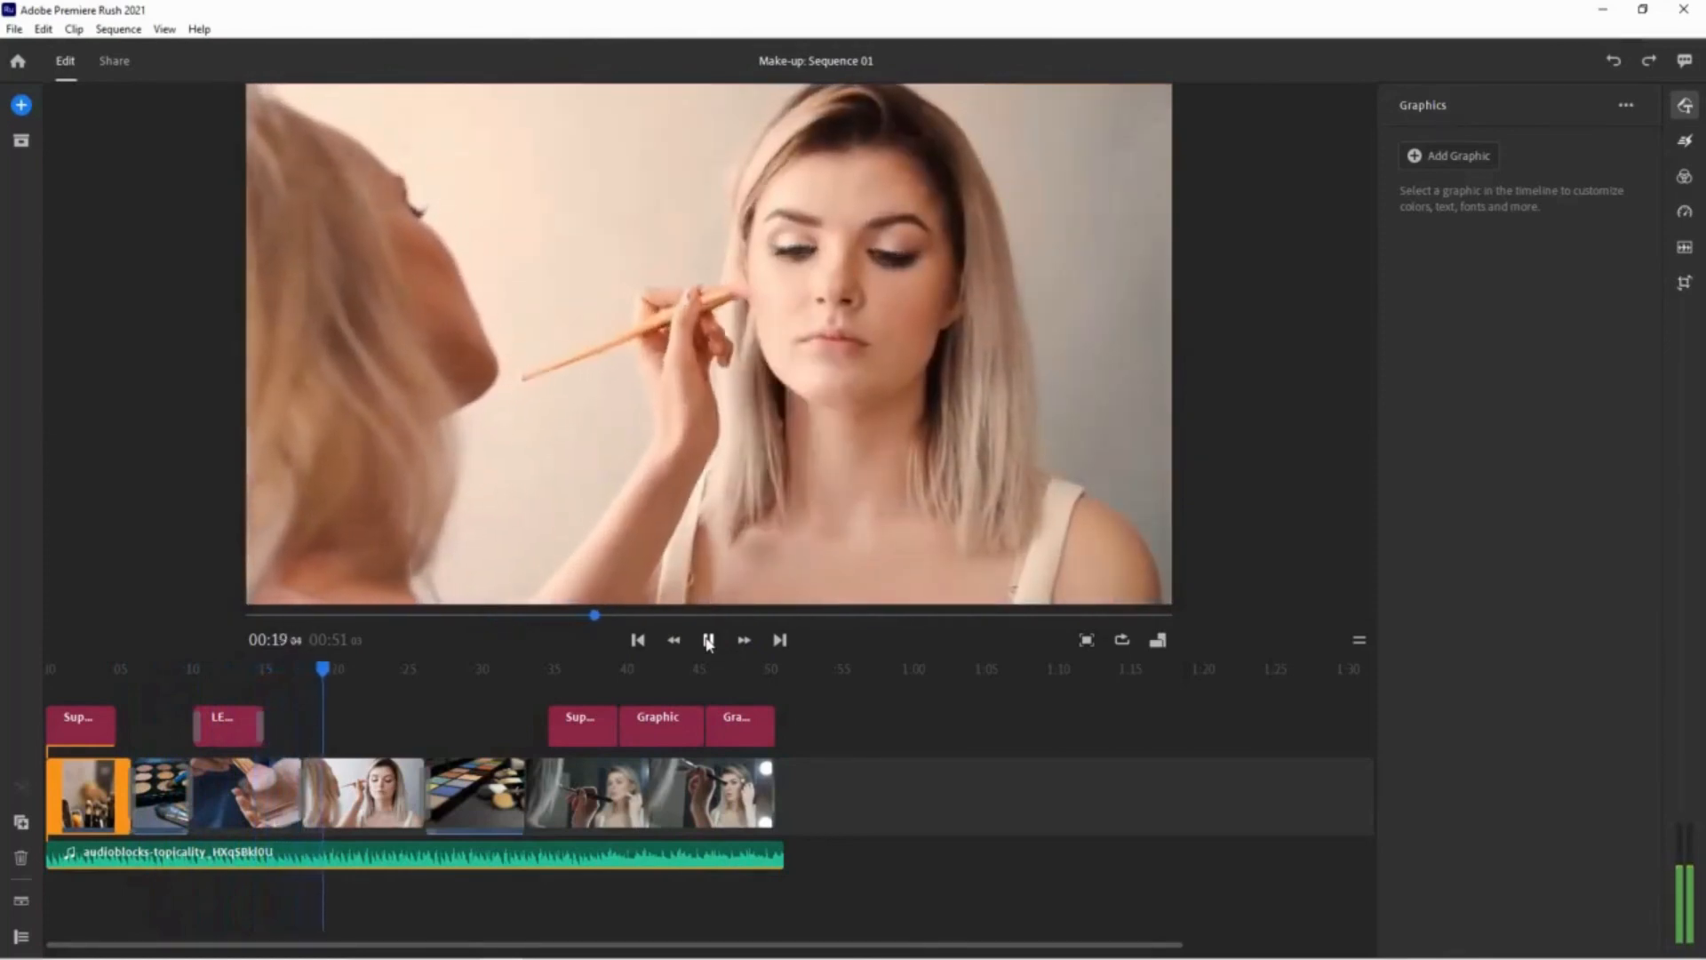
{"action": "left_click", "coordinate": [710, 640]}
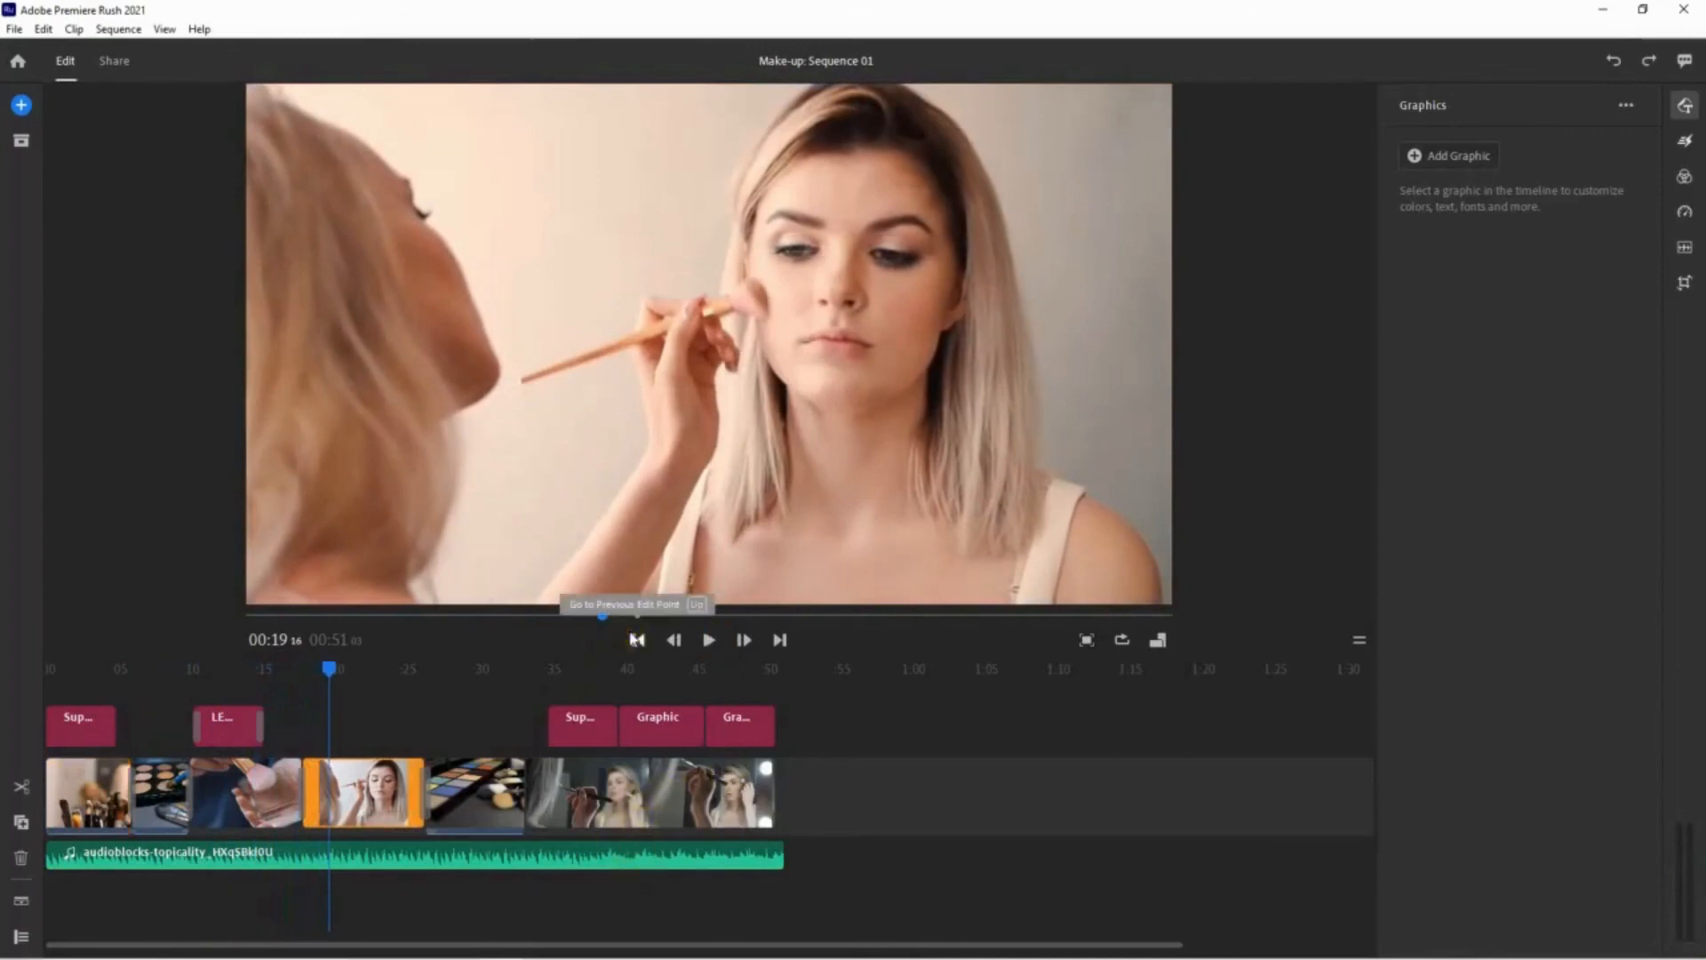
- Open the sharing settings for the local destination and expand the advanced export settings
{"action": "left_click", "coordinate": [129, 60]}
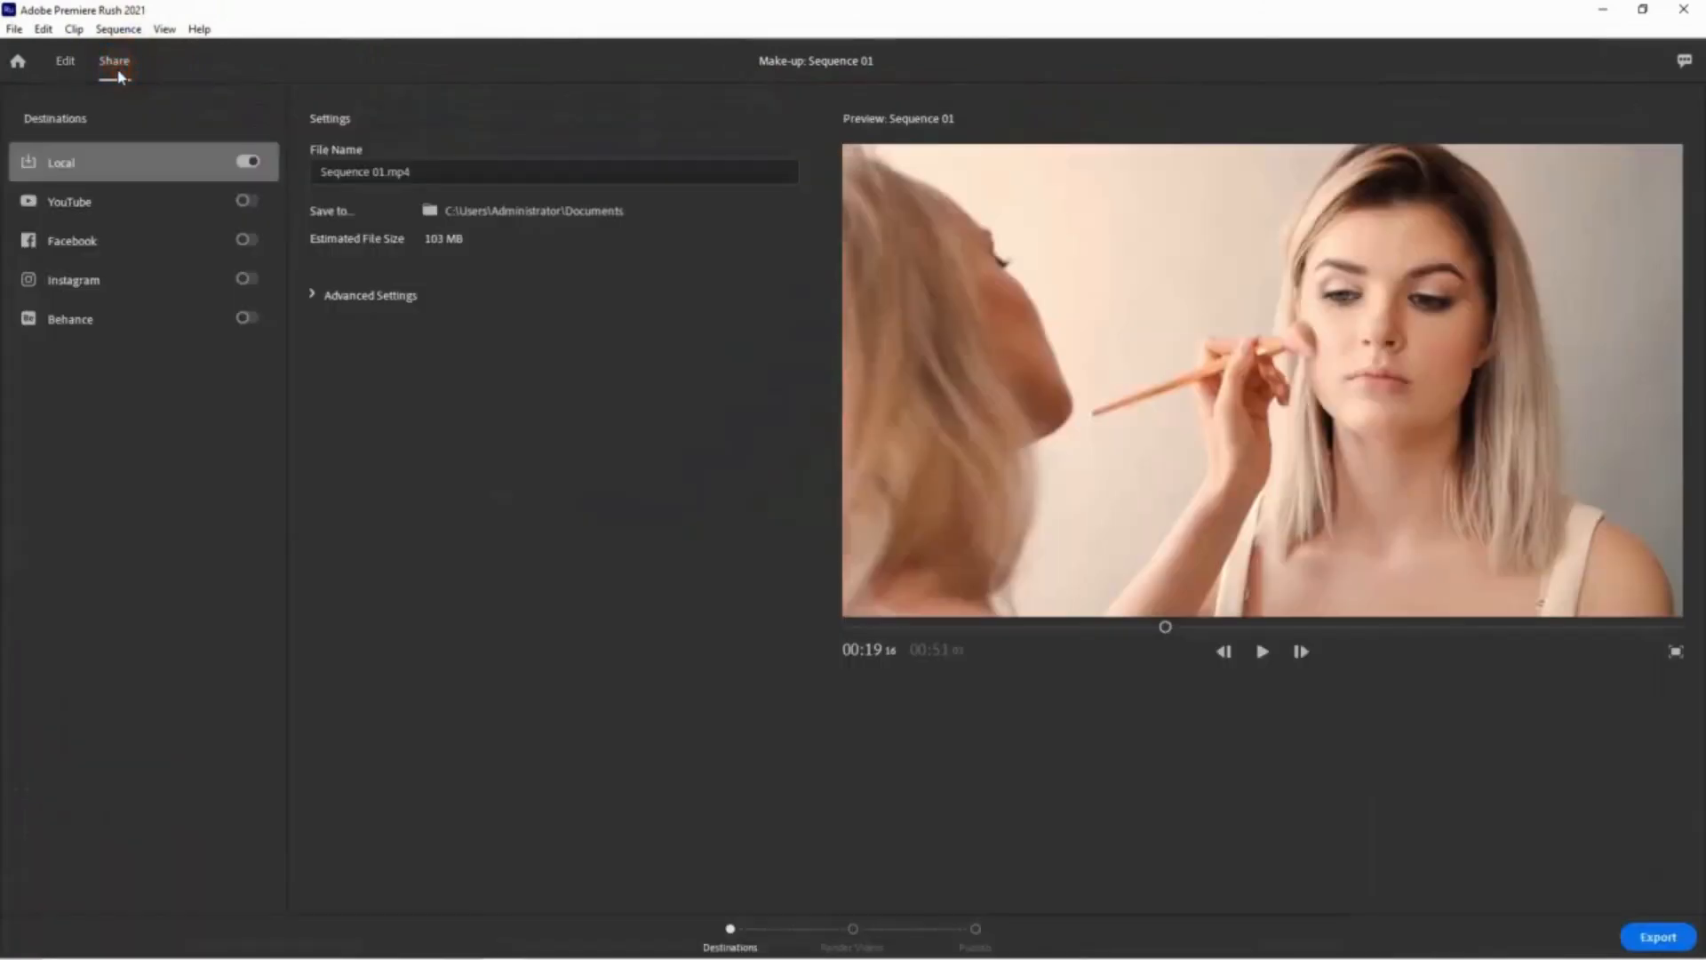
{"action": "left_click", "coordinate": [120, 74]}
{"action": "left_click", "coordinate": [317, 295]}
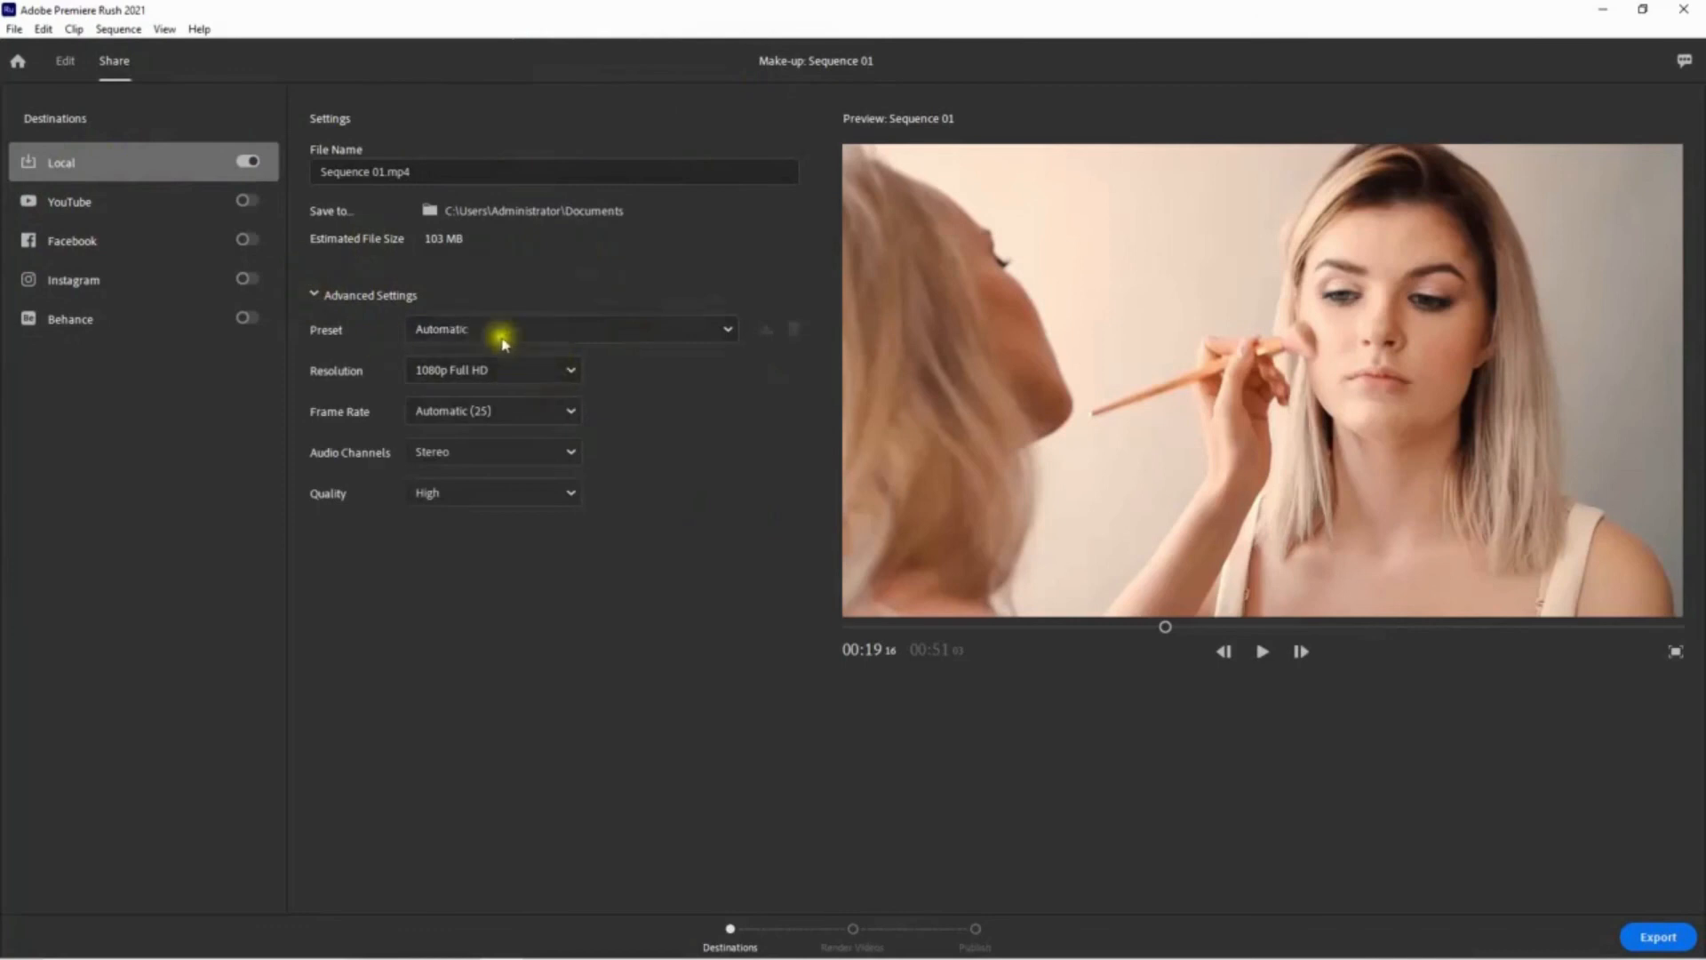
- Examine the frame rate, quality and audio channel choices in the advanced export settings
{"action": "left_click", "coordinate": [550, 412]}
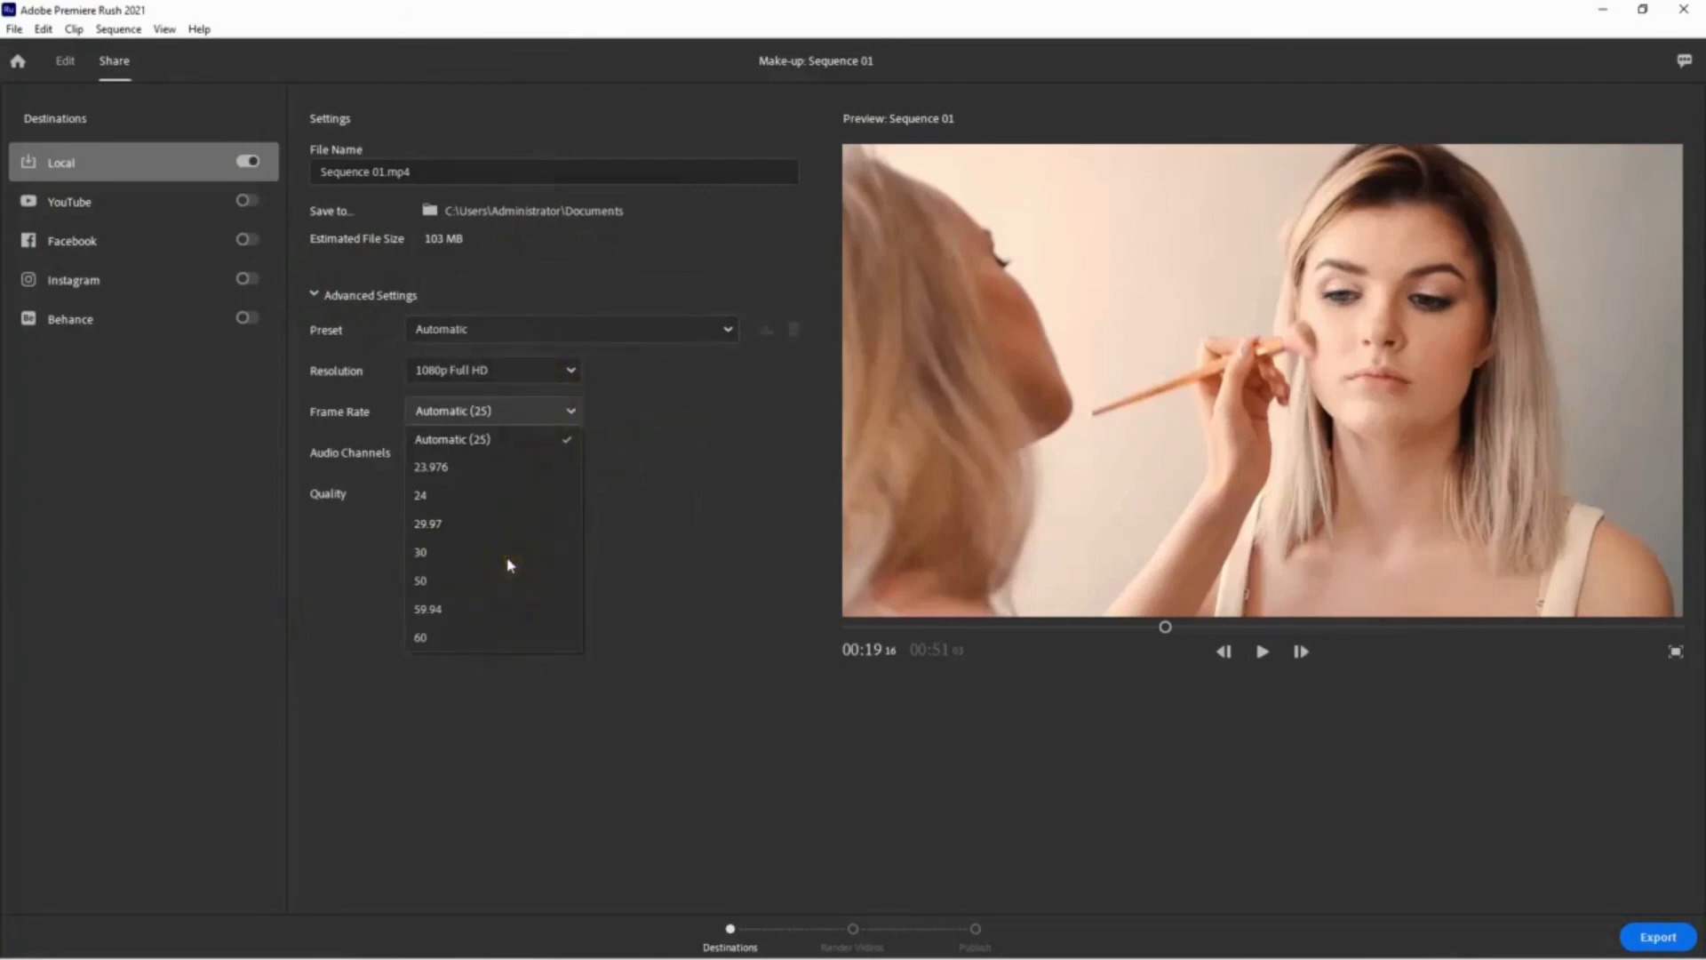
{"action": "left_click", "coordinate": [487, 633]}
{"action": "left_click", "coordinate": [351, 580]}
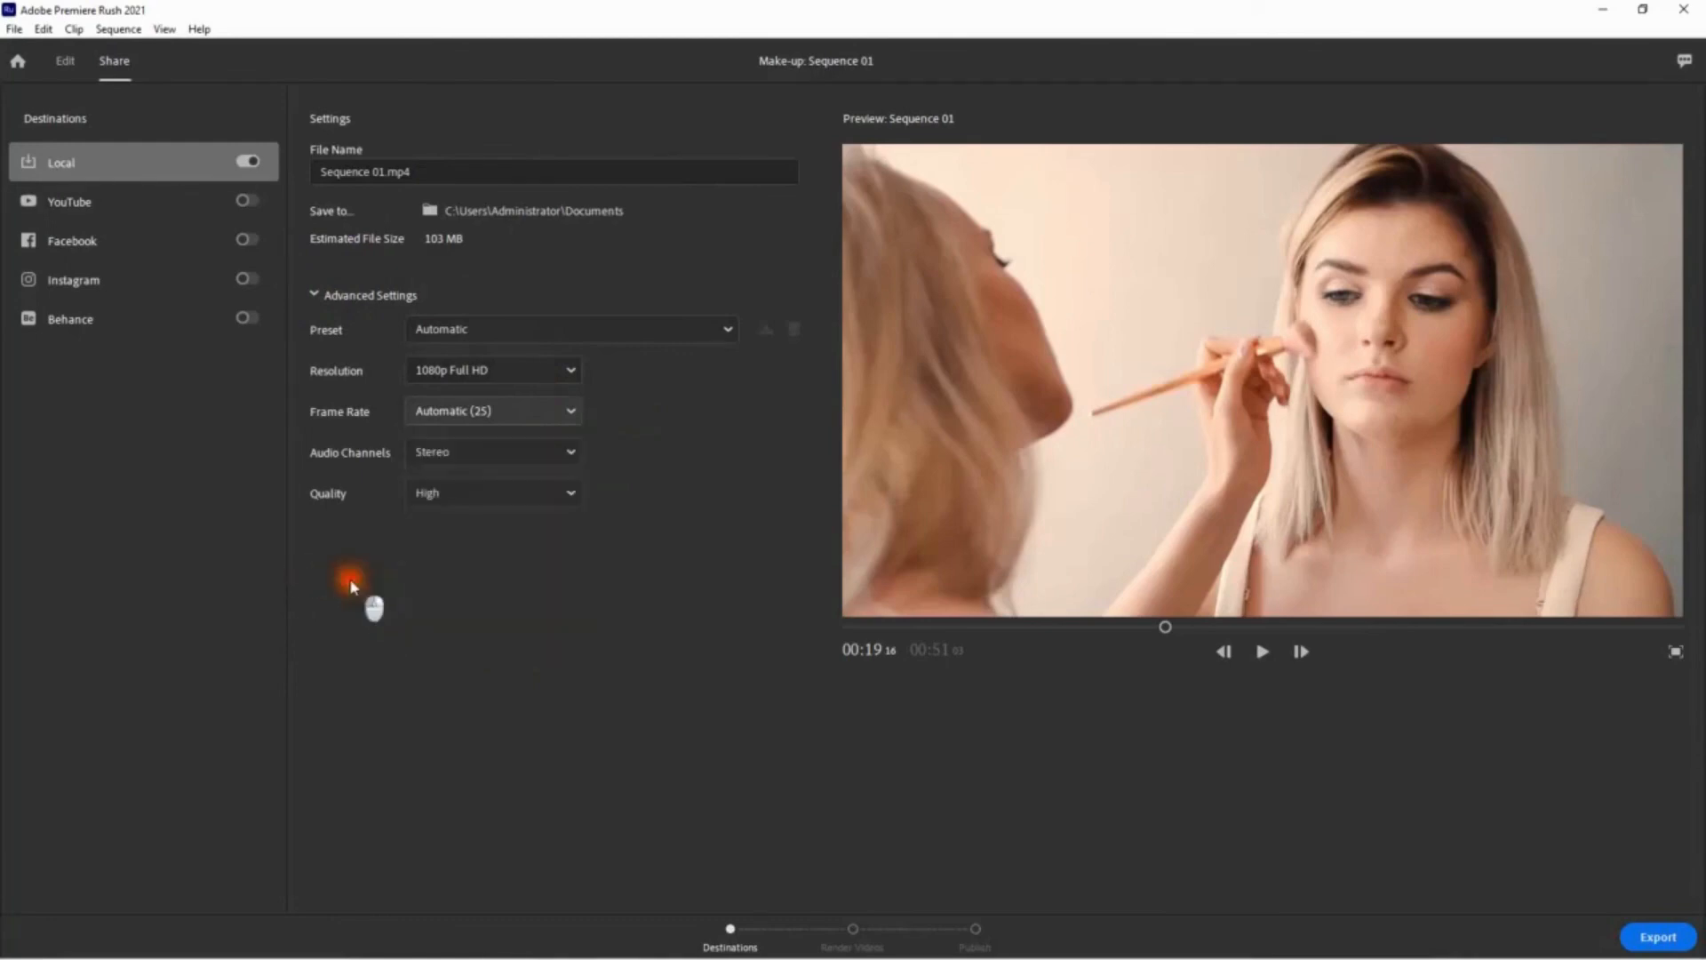
{"action": "left_click", "coordinate": [496, 505]}
{"action": "left_click", "coordinate": [727, 531]}
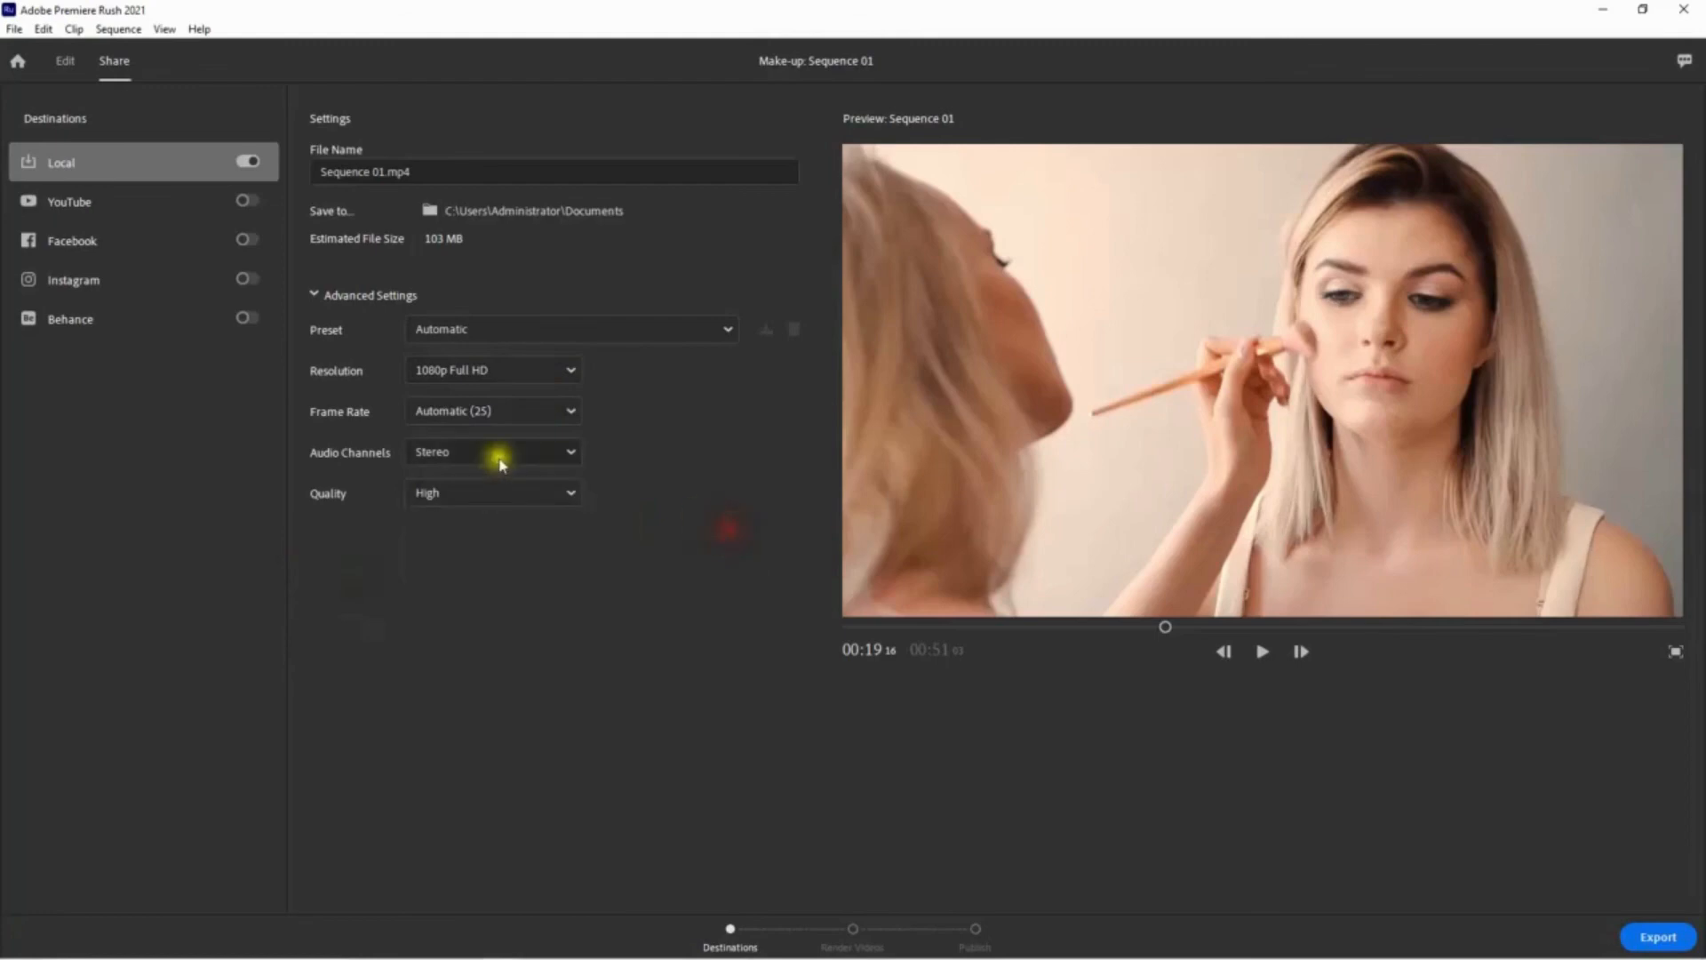
{"action": "left_click", "coordinate": [495, 457]}
{"action": "left_click", "coordinate": [503, 464]}
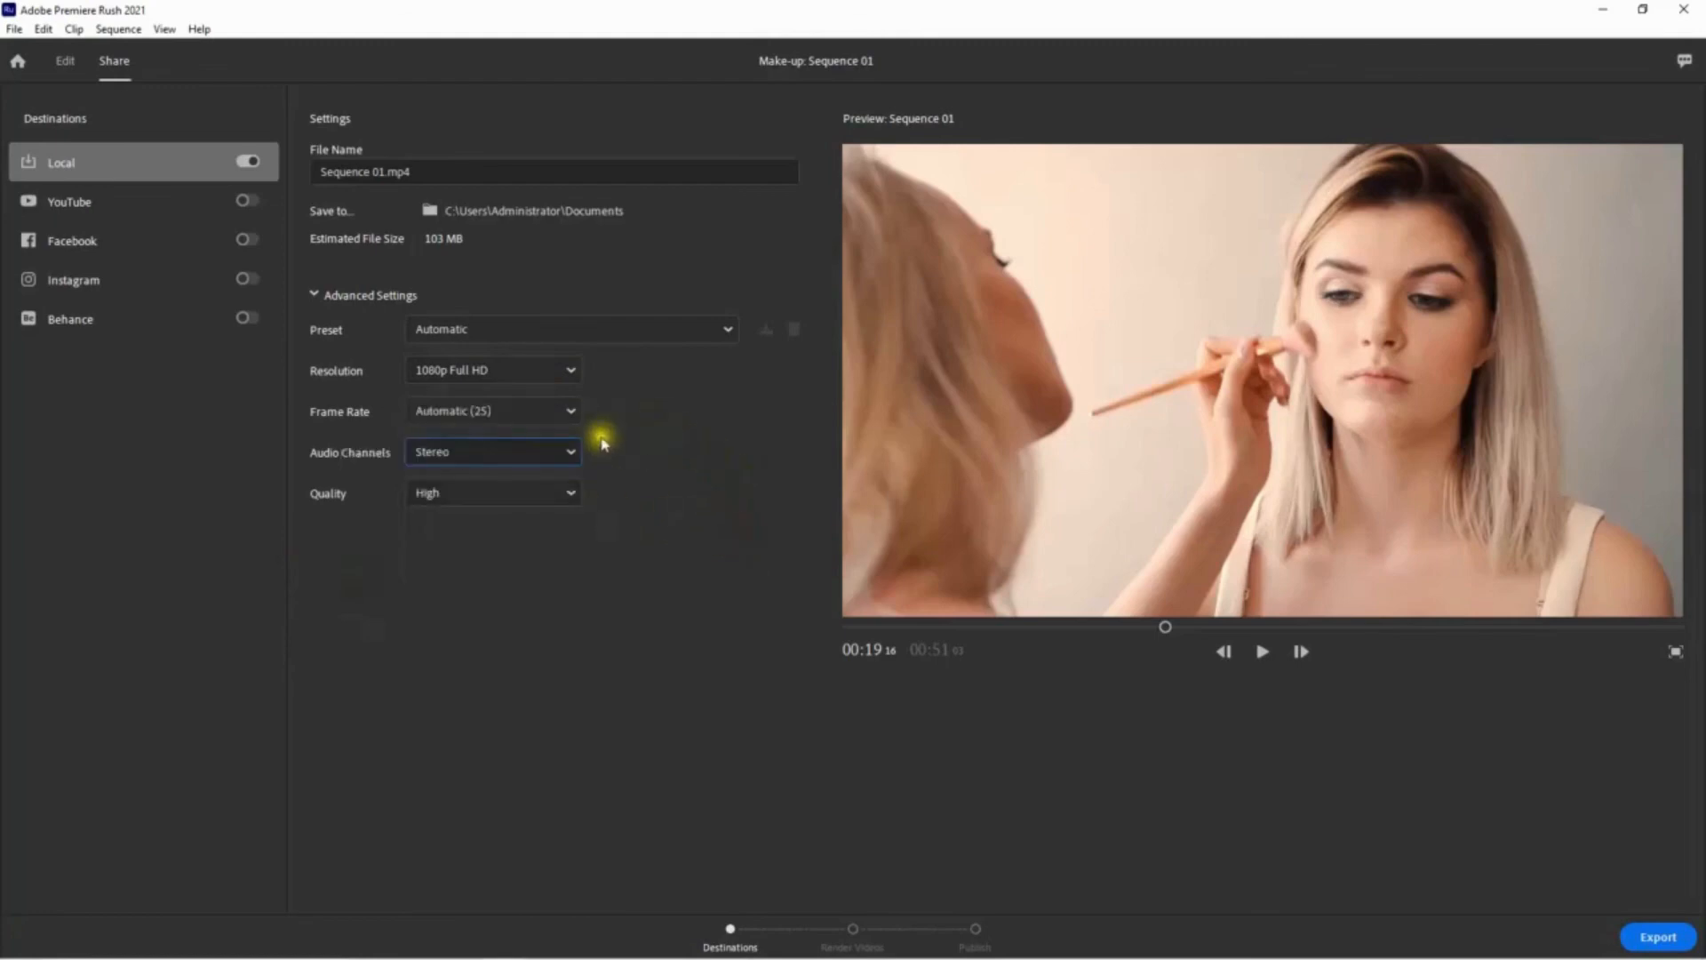
{"action": "left_click", "coordinate": [476, 452]}
{"action": "left_click", "coordinate": [474, 450]}
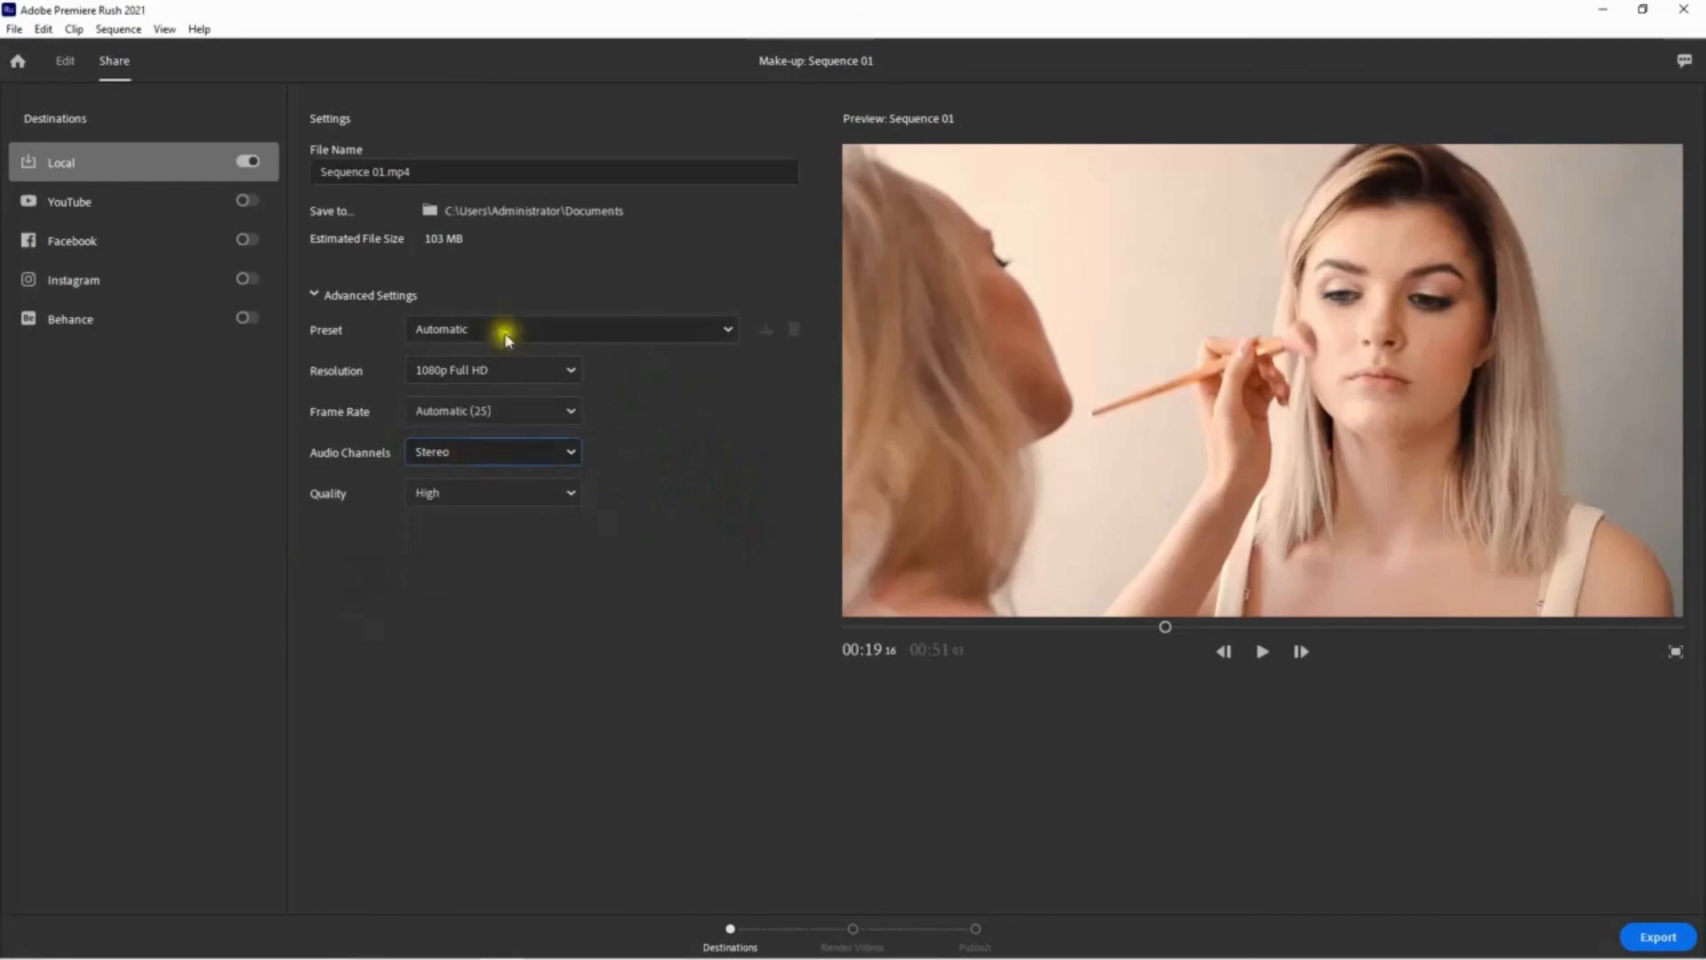
- Check the resolution choices and export the sequence locally as Sequence 01.mp4 at 1080p Full HD
{"action": "left_click", "coordinate": [469, 370]}
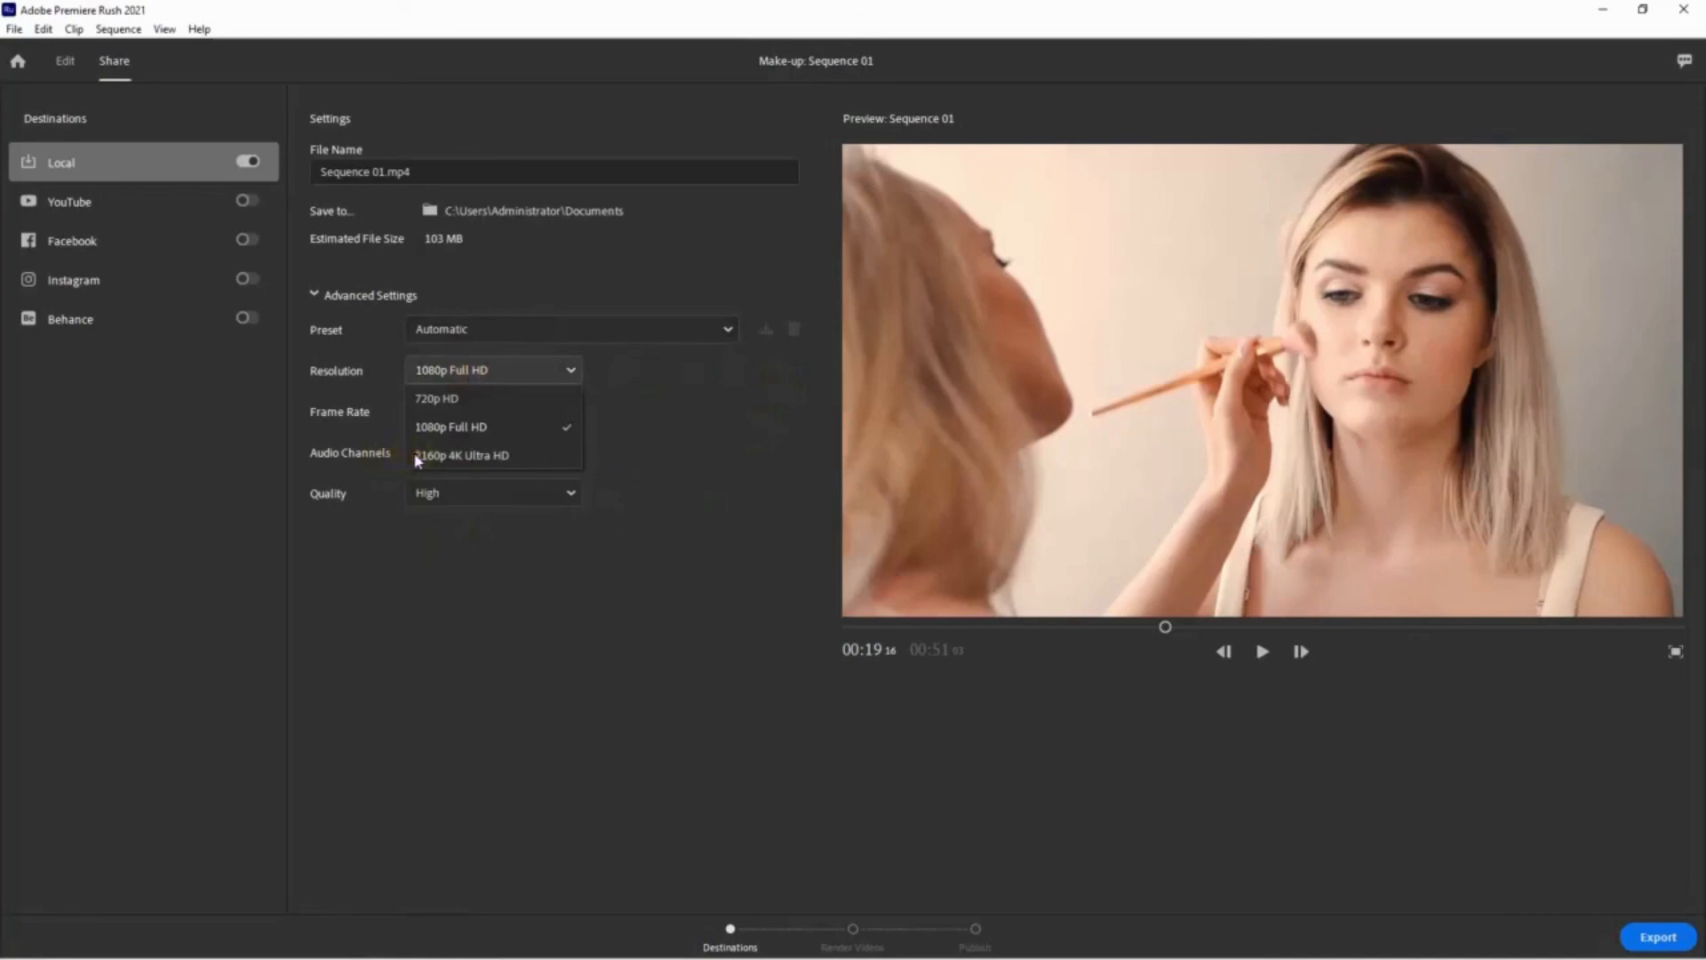
{"action": "left_click", "coordinate": [671, 424]}
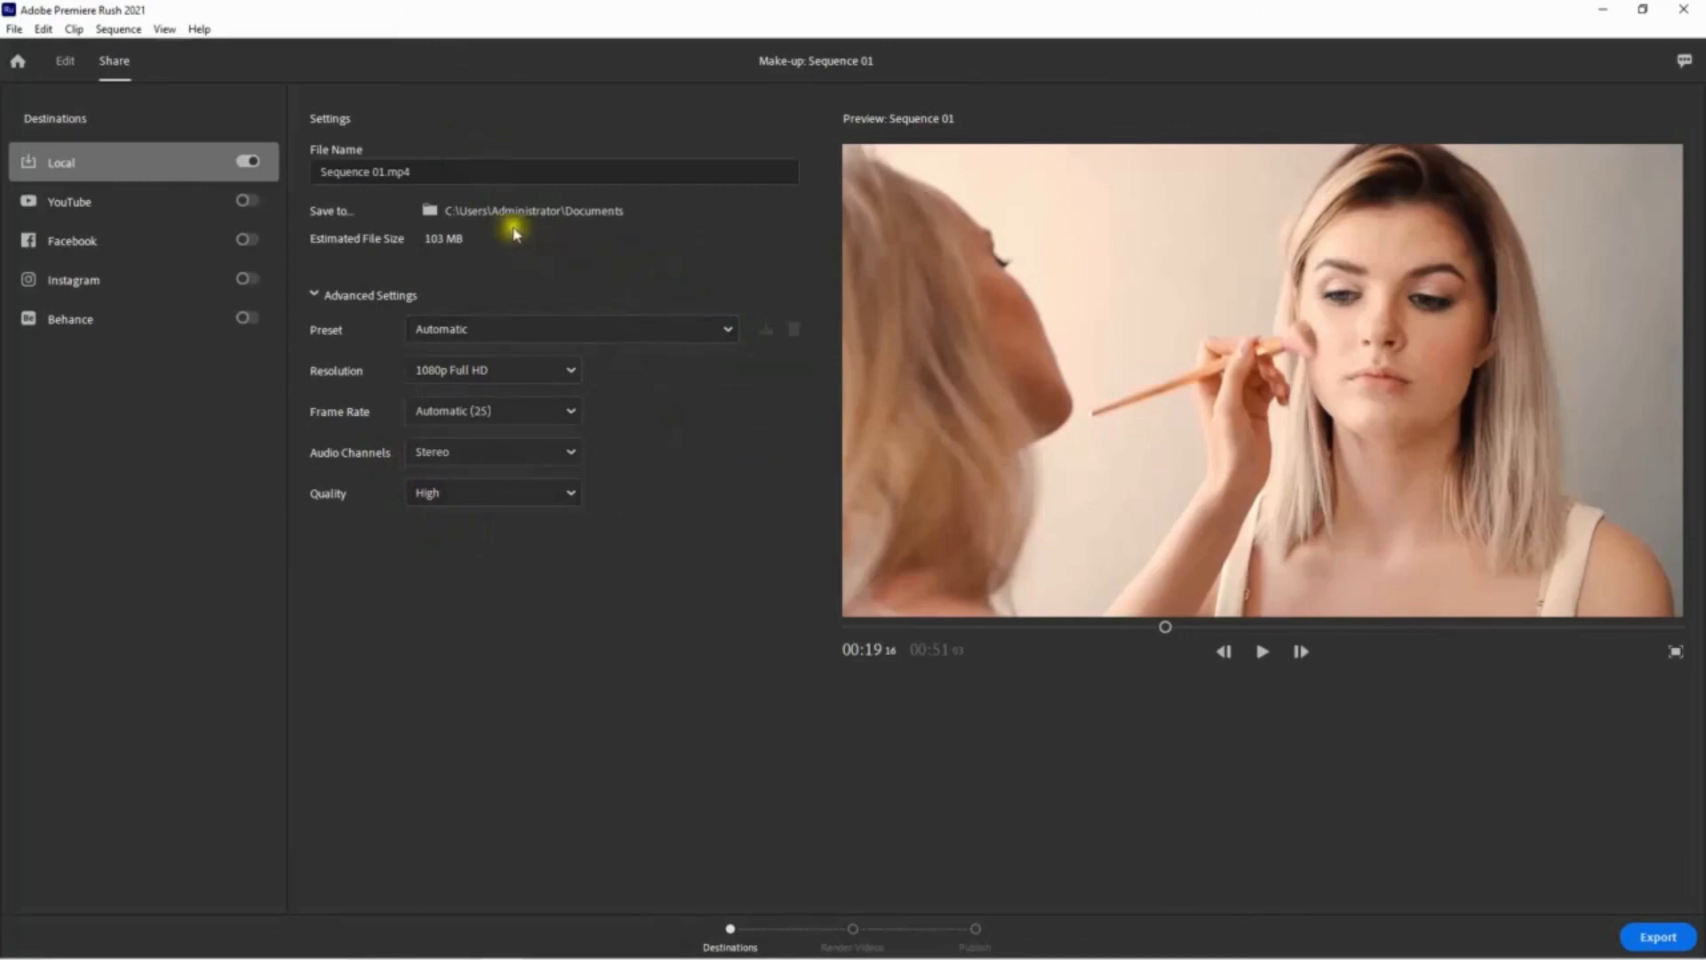
{"action": "left_click", "coordinate": [1634, 929]}
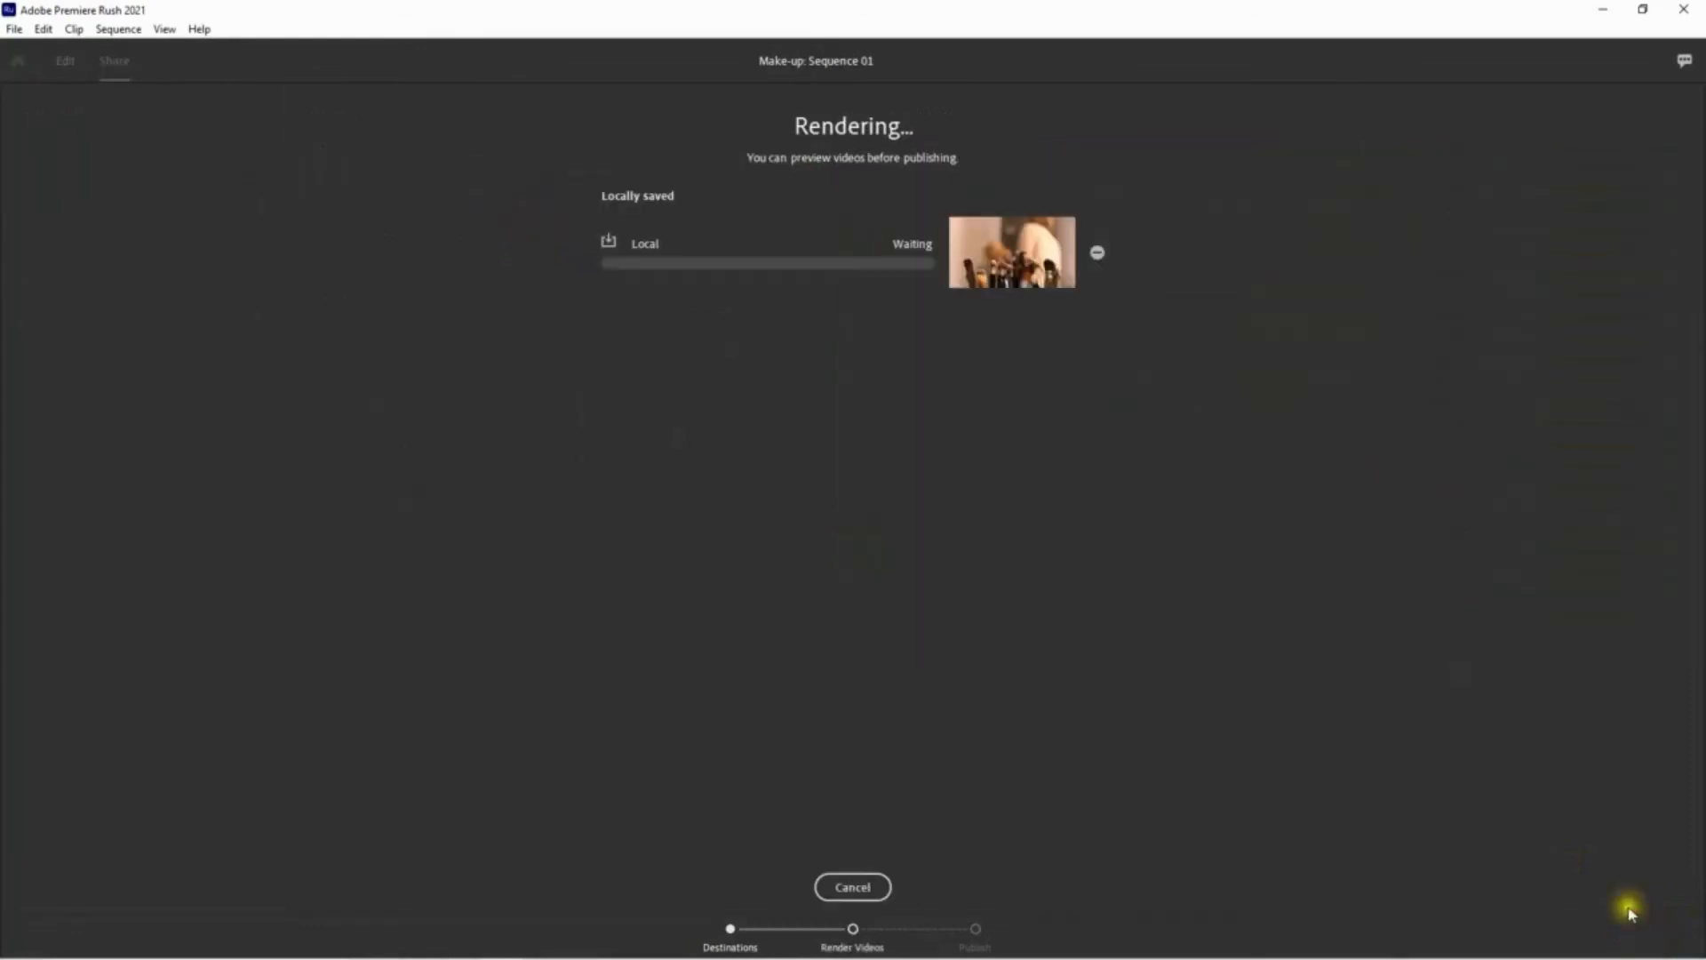